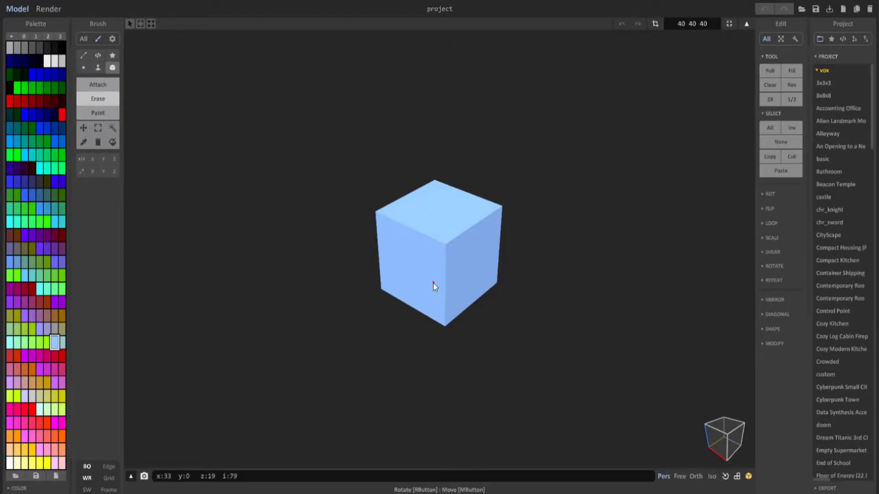
Switch to the blank palette 3 and erase all voxels of the default cube.
{"action": "left_click", "coordinate": [59, 40]}
{"action": "right_click_drag", "start_coordinate": [337, 222], "coordinate": [402, 222]}
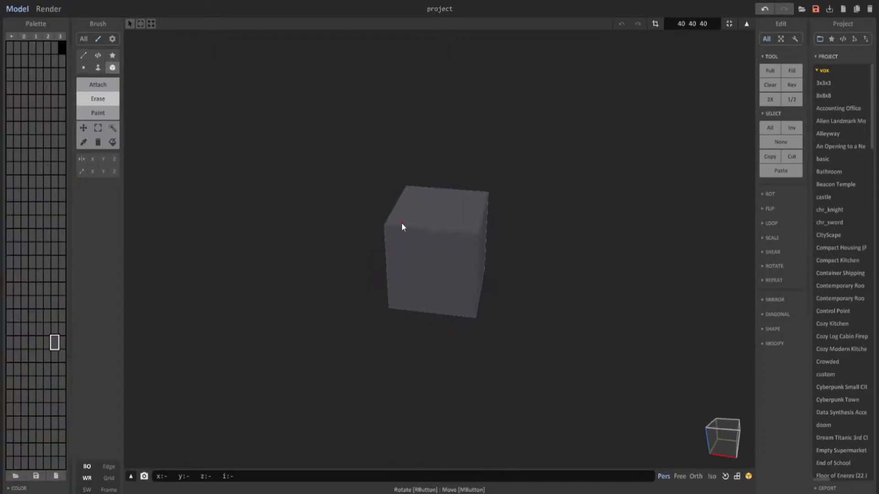
{"action": "left_click", "coordinate": [402, 262]}
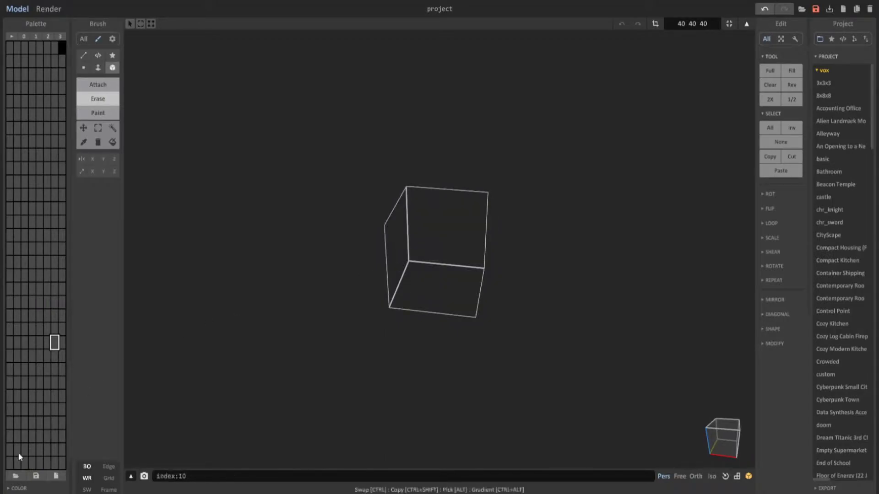
Open the colour controls and give the first palette slot a dark brown colour.
{"action": "left_click", "coordinate": [10, 463]}
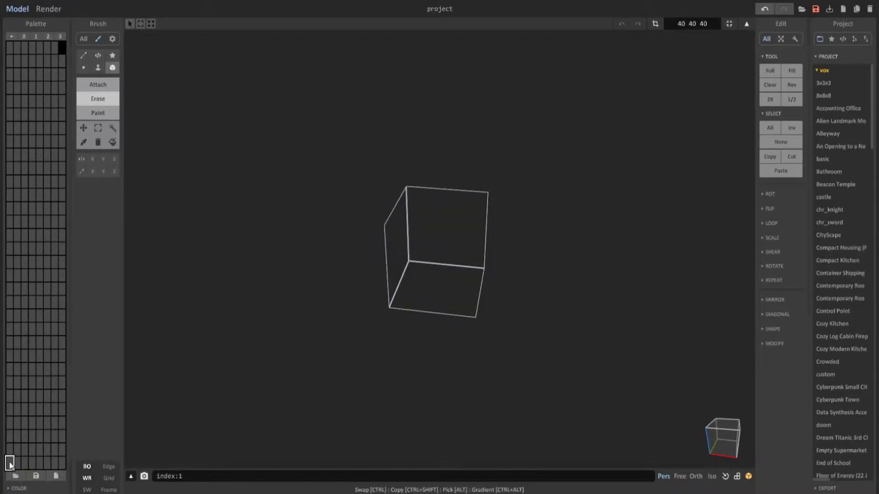
{"action": "left_click", "coordinate": [19, 489]}
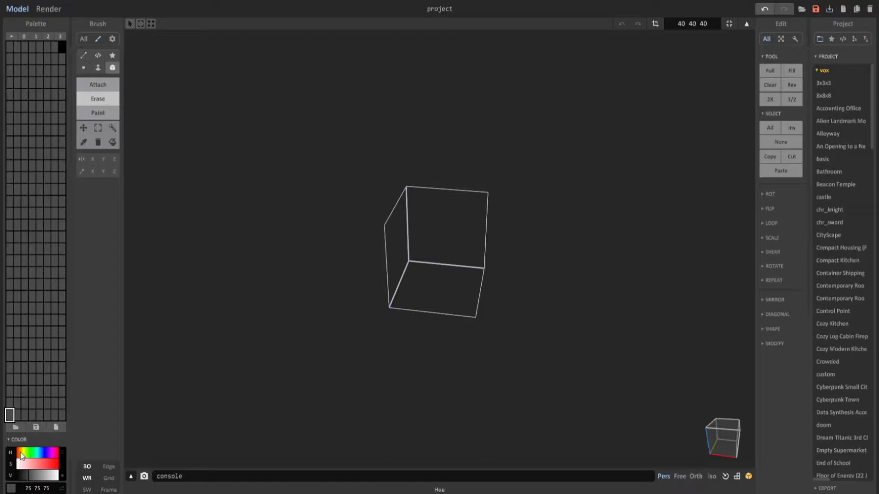
{"action": "left_click", "coordinate": [18, 454]}
{"action": "left_click", "coordinate": [38, 464]}
{"action": "left_click", "coordinate": [30, 475]}
Set the fourth palette slot to a muted brown, RGB 127 116 95.
{"action": "left_click", "coordinate": [32, 415]}
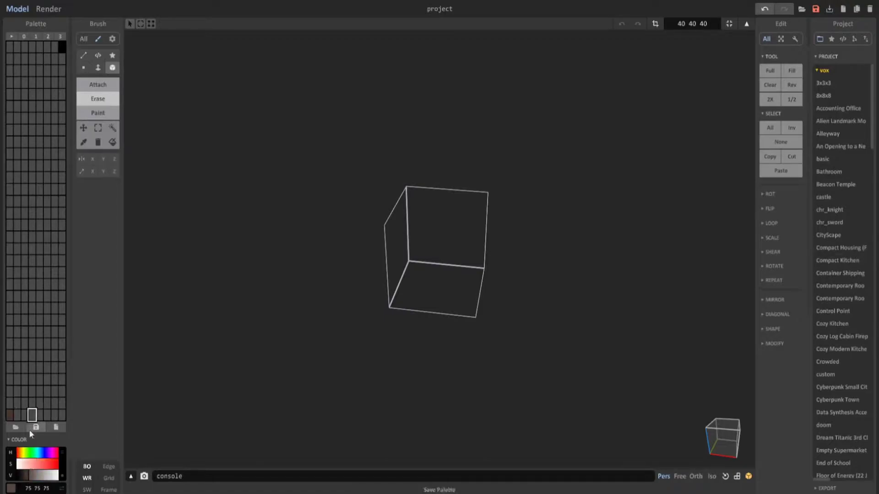
{"action": "left_click", "coordinate": [18, 453]}
{"action": "left_click", "coordinate": [27, 464]}
{"action": "left_click", "coordinate": [37, 475]}
{"action": "left_click", "coordinate": [21, 453]}
Set the first palette slot to RGB 165 161 125 and create a gradient from it to the fourth slot.
{"action": "left_click", "coordinate": [10, 415]}
{"action": "left_click", "coordinate": [21, 453]}
{"action": "left_click", "coordinate": [26, 464]}
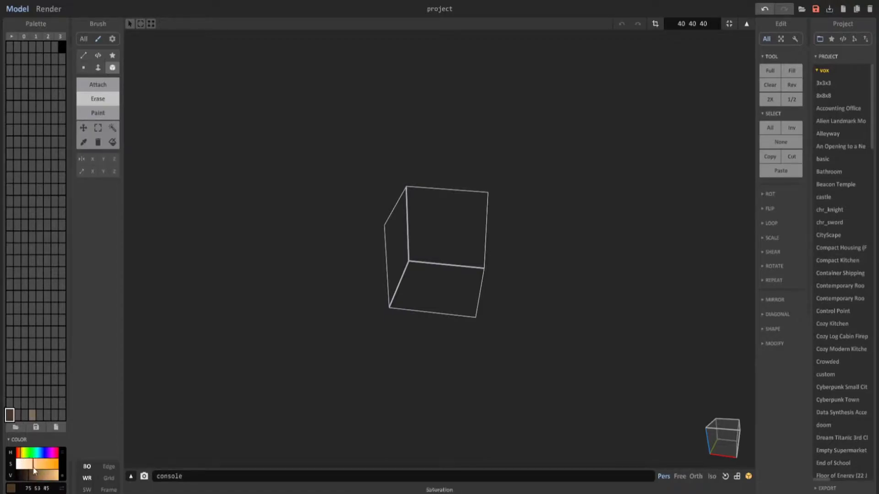
{"action": "left_click", "coordinate": [44, 475]}
{"action": "left_click", "coordinate": [22, 453]}
{"action": "left_click_drag", "start_coordinate": [10, 415], "coordinate": [32, 415], "text": "alt"}
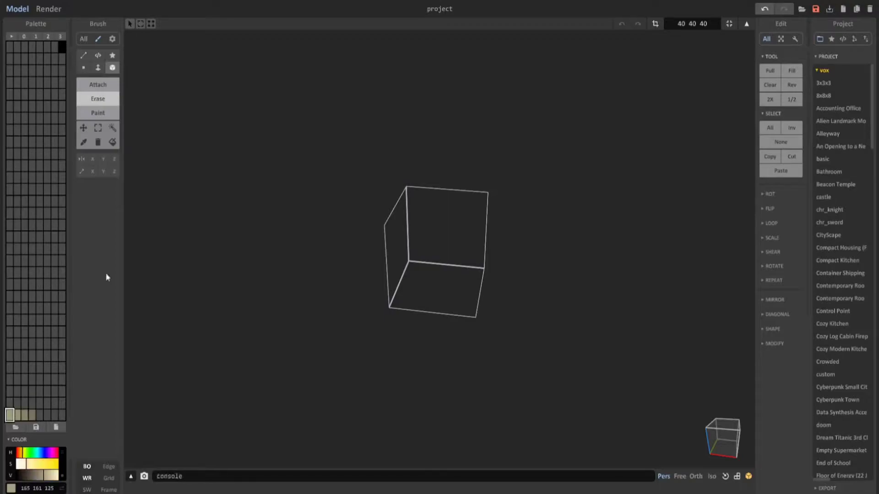
Set up the shader brush in Attach mode with the bricks_vert shader.
{"action": "left_click", "coordinate": [98, 56]}
{"action": "left_click", "coordinate": [98, 85]}
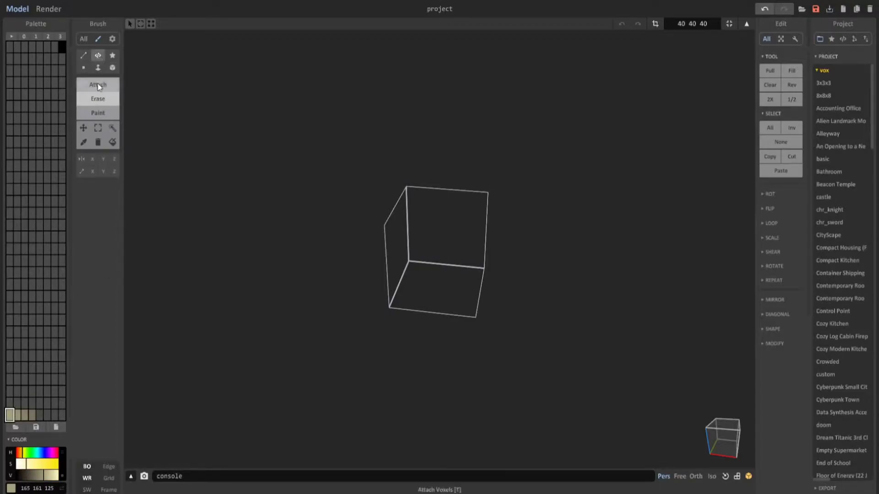
{"action": "left_click", "coordinate": [843, 40]}
{"action": "scroll", "coordinate": [830, 222], "scroll_direction": "down", "scroll_amount": 3}
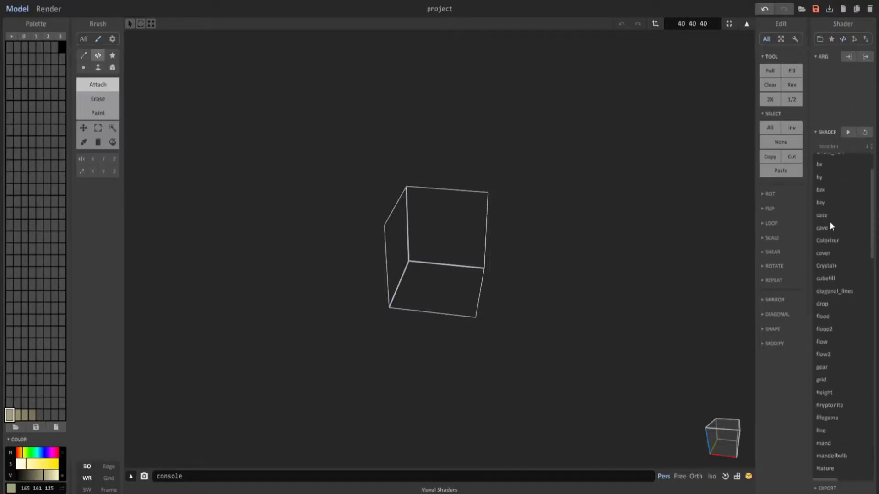
{"action": "scroll", "coordinate": [830, 233], "scroll_direction": "down", "scroll_amount": 5}
{"action": "scroll", "coordinate": [852, 270], "scroll_direction": "up", "scroll_amount": 6}
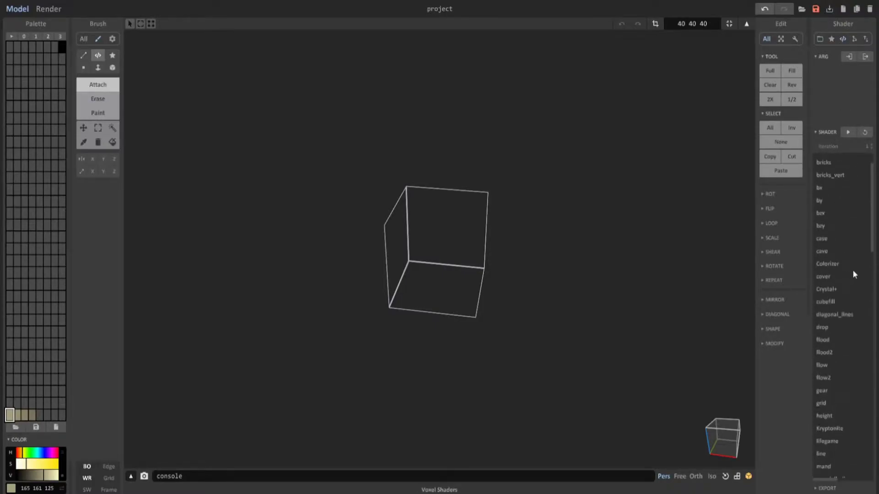
{"action": "scroll", "coordinate": [852, 274], "scroll_direction": "up", "scroll_amount": 2}
{"action": "left_click", "coordinate": [831, 210]}
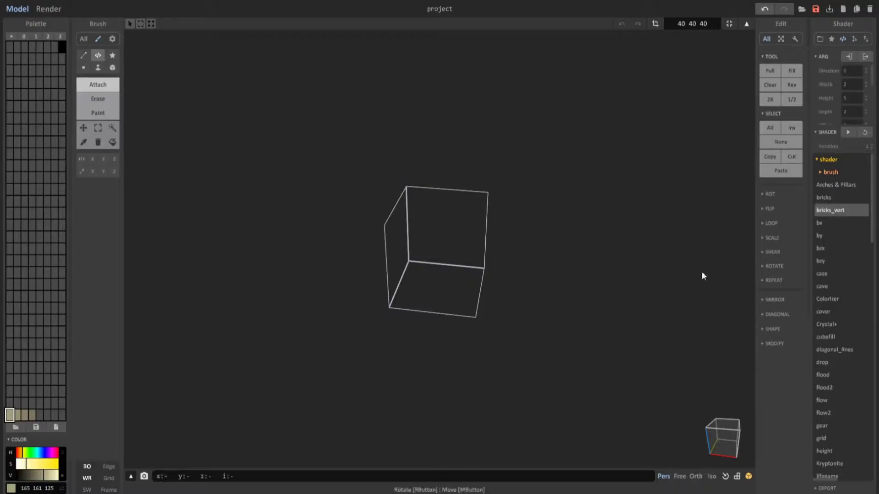
Fill the whole 40 × 40 × 40 volume with the bricks_vert pattern.
{"action": "scroll", "coordinate": [274, 141], "scroll_direction": "up", "scroll_amount": 3}
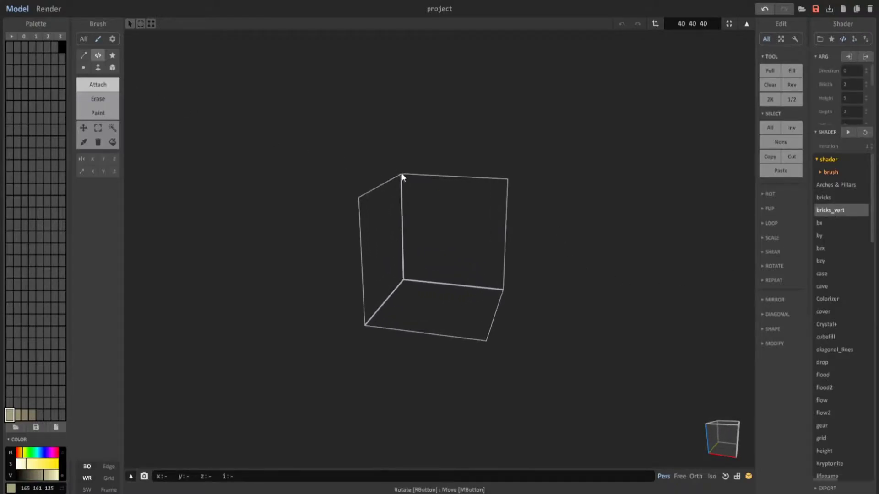
{"action": "scroll", "coordinate": [402, 176], "scroll_direction": "up", "scroll_amount": 3}
{"action": "left_click_drag", "start_coordinate": [391, 150], "coordinate": [509, 381]}
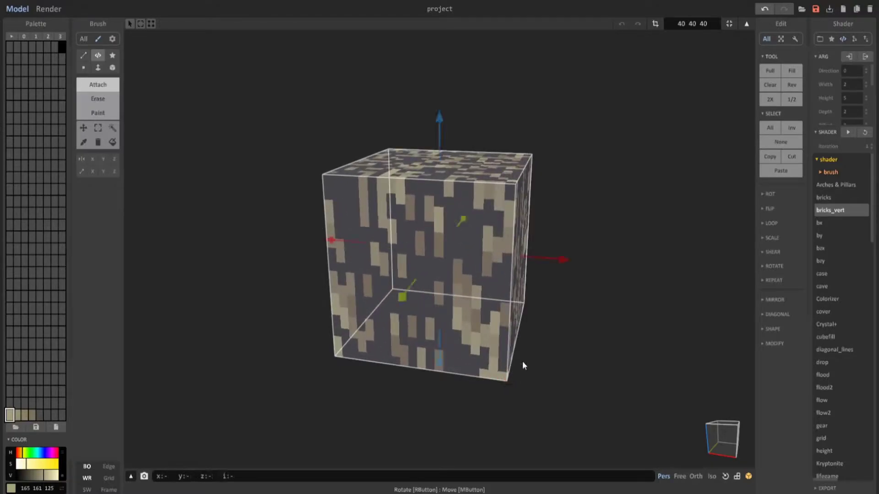
{"action": "right_click_drag", "start_coordinate": [540, 262], "coordinate": [468, 208]}
{"action": "right_click_drag", "start_coordinate": [551, 248], "coordinate": [514, 241]}
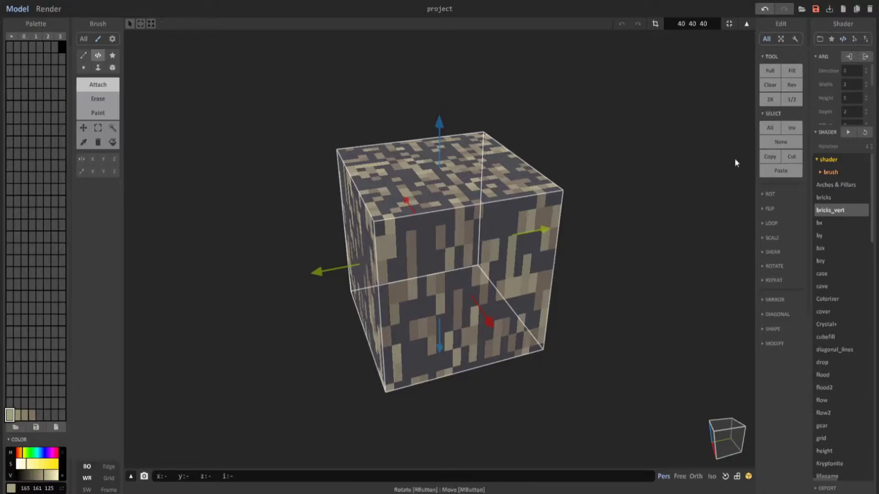
Set the shader's Color B to 4, keeping Color A at 1.
{"action": "scroll", "coordinate": [844, 98], "scroll_direction": "down", "scroll_amount": 1}
{"action": "scroll", "coordinate": [855, 105], "scroll_direction": "down", "scroll_amount": 1}
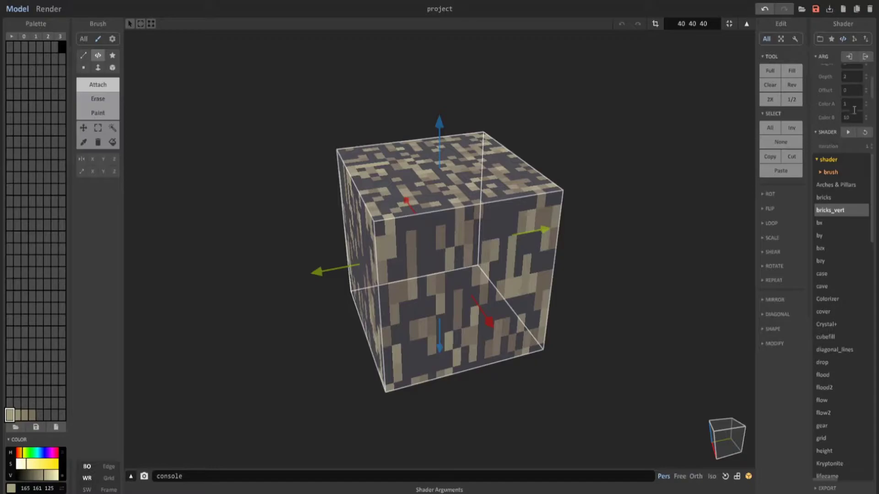
{"action": "left_click_drag", "start_coordinate": [856, 117], "coordinate": [839, 120]}
{"action": "type", "text": "4"}
{"action": "left_click", "coordinate": [853, 105]}
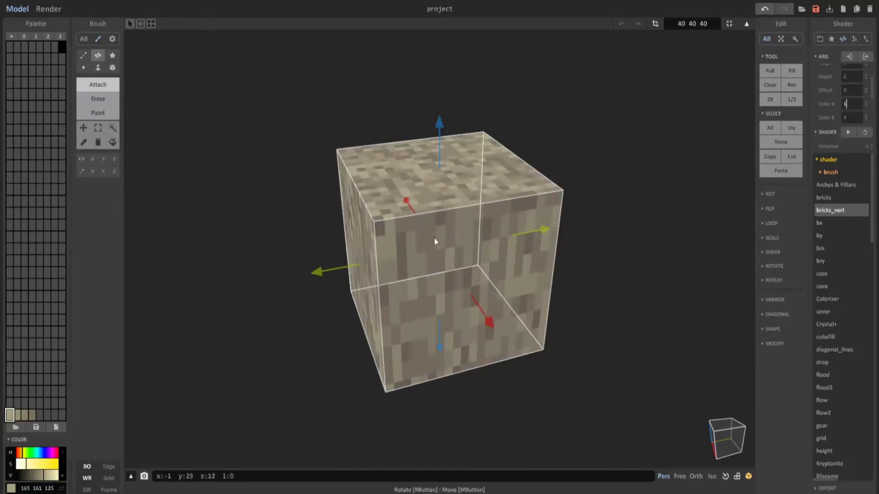
{"action": "mouse_move", "coordinate": [434, 238]}
{"action": "right_mouse_down"}
{"action": "mouse_move", "coordinate": [463, 237]}
{"action": "mouse_move", "coordinate": [444, 228]}
{"action": "right_mouse_up"}
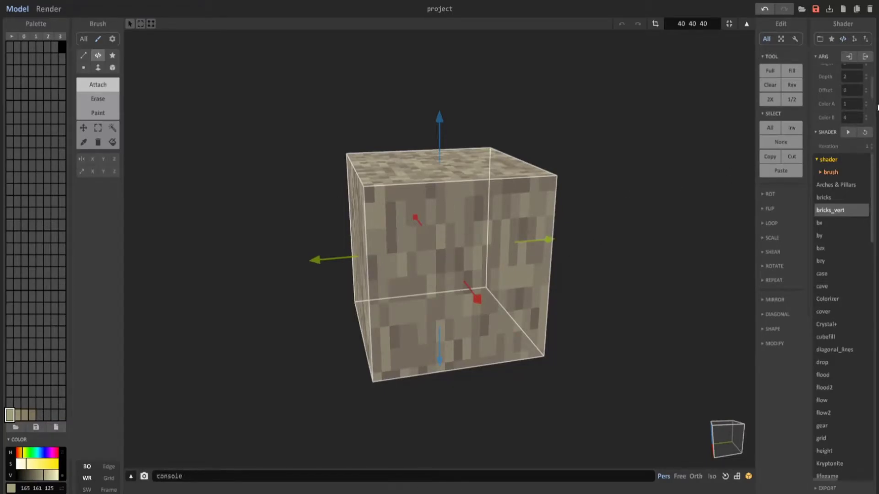
Adjust the brick pattern to a height of 14 and a width of 1.
{"action": "scroll", "coordinate": [852, 90], "scroll_direction": "up", "scroll_amount": 3}
{"action": "left_click_drag", "start_coordinate": [866, 84], "coordinate": [866, 84]}
{"action": "right_click_drag", "start_coordinate": [463, 186], "coordinate": [659, 176]}
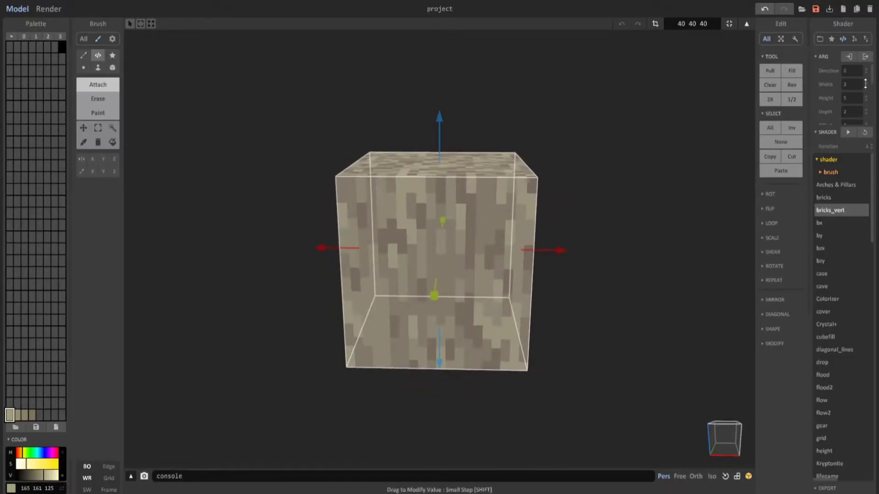
{"action": "left_click_drag", "start_coordinate": [866, 98], "coordinate": [867, 62]}
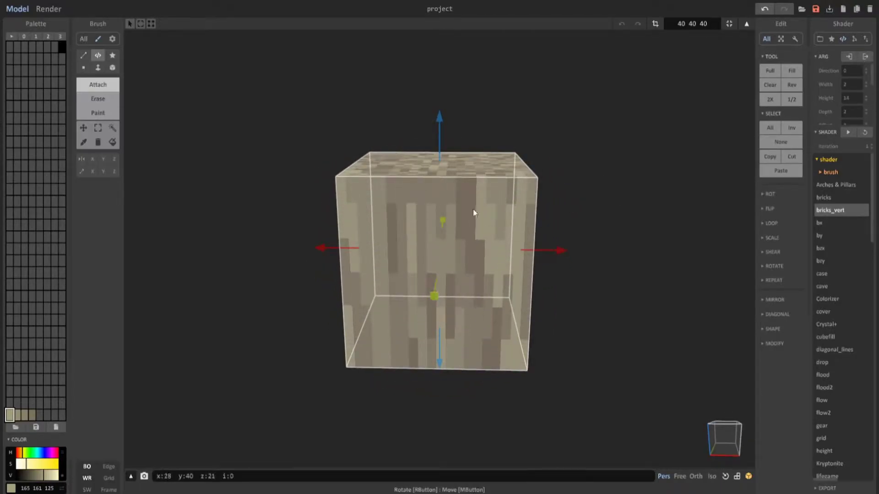
{"action": "left_click", "coordinate": [866, 87]}
{"action": "right_click_drag", "start_coordinate": [528, 229], "coordinate": [698, 183]}
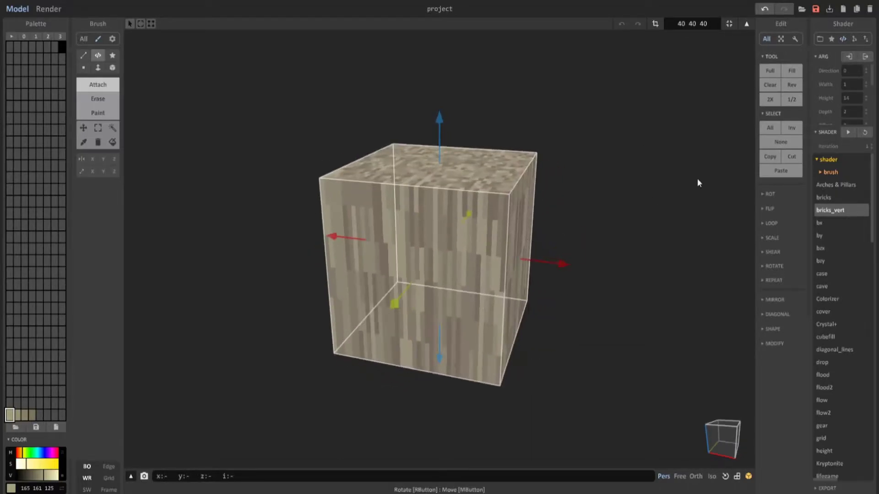
Reduce the brick pattern's height to 4 and inspect the resulting texture on the cube.
{"action": "left_click_drag", "start_coordinate": [864, 94], "coordinate": [873, 127]}
{"action": "scroll", "coordinate": [868, 97], "scroll_direction": "down", "scroll_amount": 3}
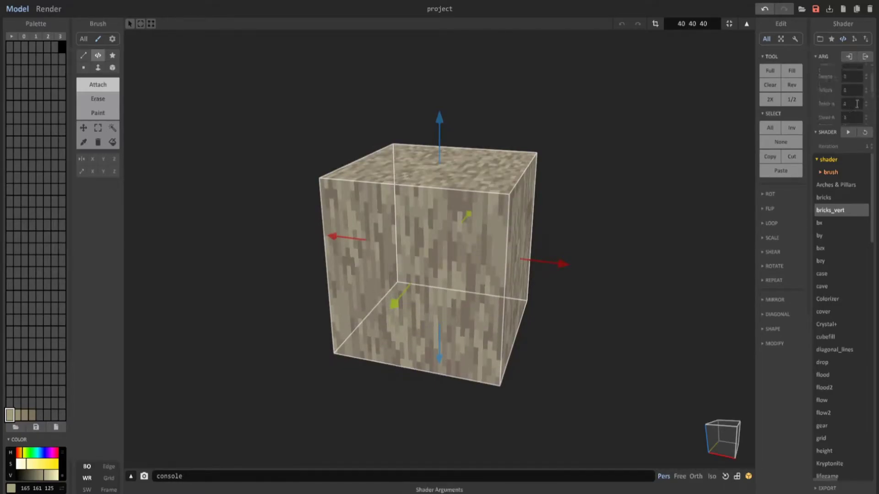
{"action": "scroll", "coordinate": [865, 89], "scroll_direction": "up", "scroll_amount": 3}
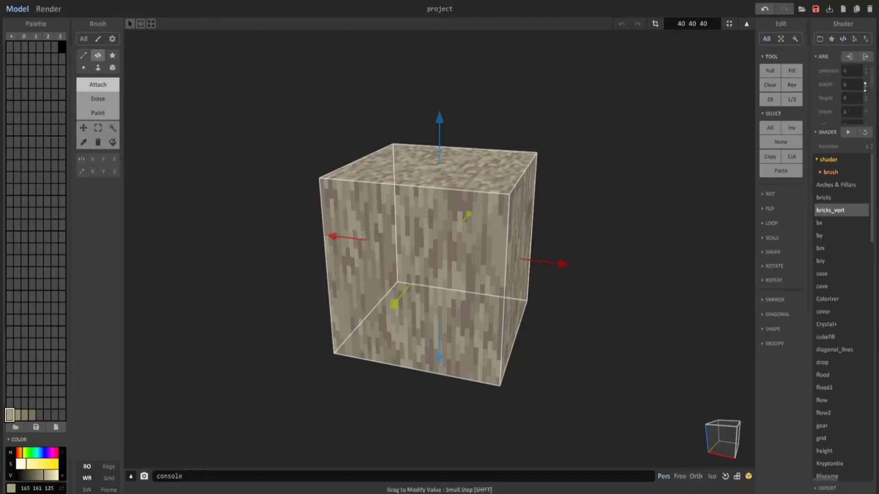
{"action": "right_click_drag", "start_coordinate": [573, 188], "coordinate": [556, 192]}
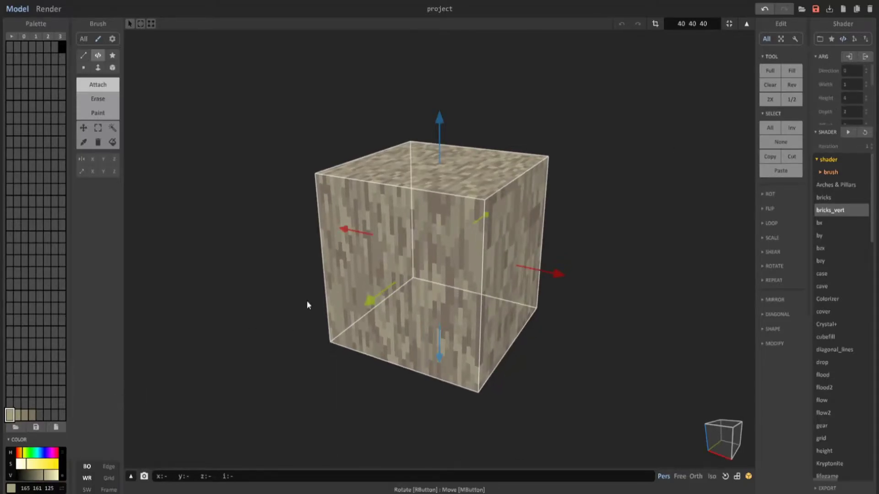
{"action": "scroll", "coordinate": [443, 221], "scroll_direction": "up", "scroll_amount": 3}
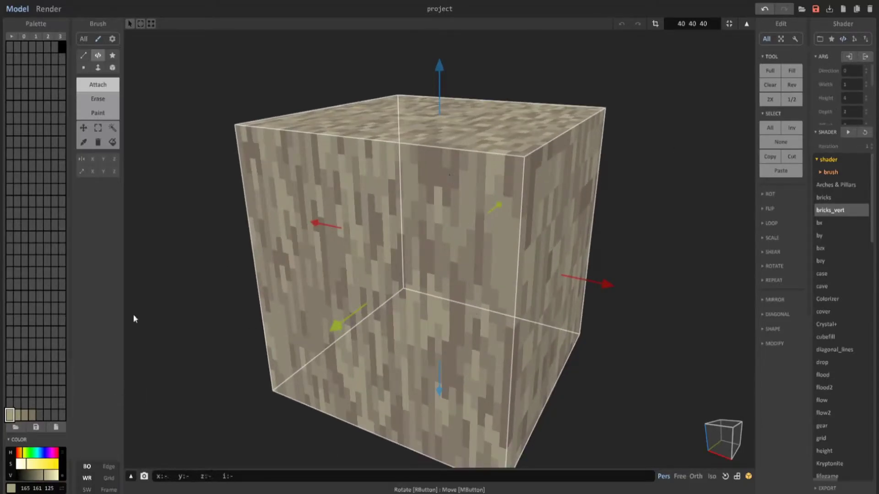
Lighten the fourth palette colour to RGB 163 154 138, adjust the first colour's saturation and reapply the gradient between them.
{"action": "left_click", "coordinate": [33, 417]}
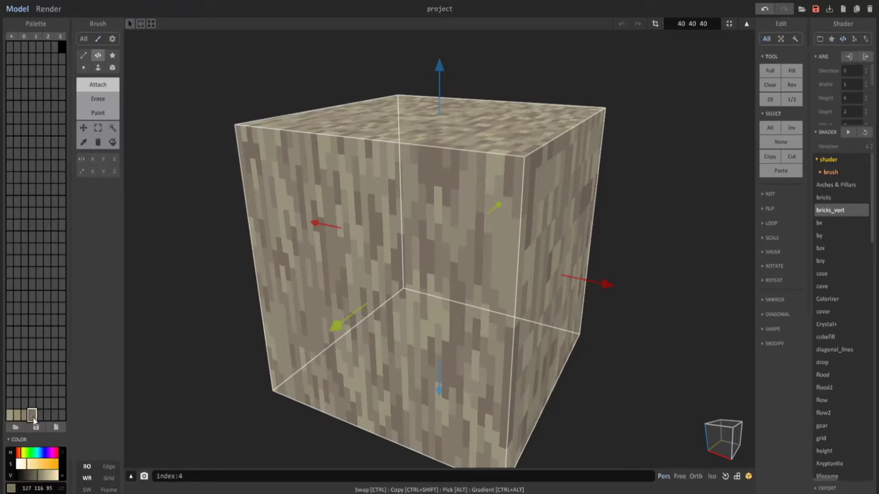
{"action": "left_click", "coordinate": [42, 474]}
{"action": "left_click", "coordinate": [22, 465]}
{"action": "left_click", "coordinate": [9, 415]}
{"action": "left_click_drag", "start_coordinate": [9, 415], "coordinate": [32, 416], "text": "ctrl+alt"}
{"action": "left_click", "coordinate": [10, 415]}
{"action": "left_click", "coordinate": [31, 464]}
{"action": "scroll", "coordinate": [353, 293], "scroll_direction": "down", "scroll_amount": 5}
{"action": "right_click_drag", "start_coordinate": [355, 292], "coordinate": [348, 294]}
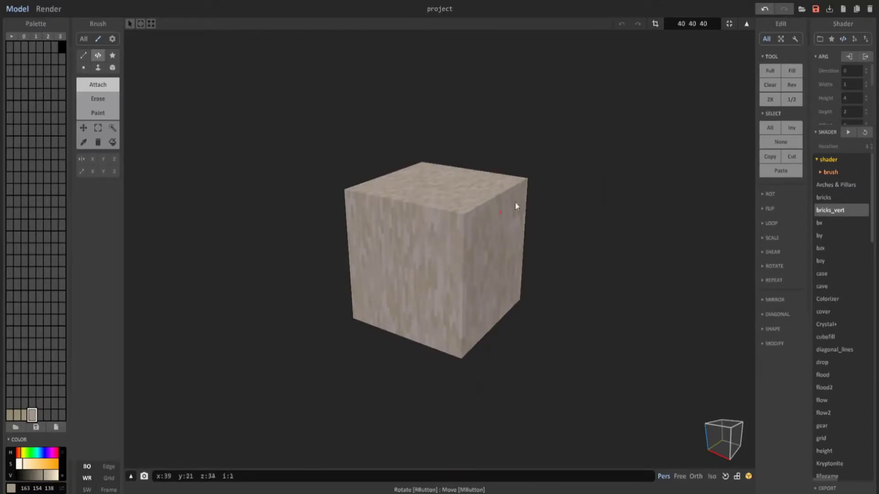
In world view, add a new empty object and place it directly on top of the brick-textured cube.
{"action": "left_click", "coordinate": [746, 23]}
{"action": "right_click_drag", "start_coordinate": [551, 207], "coordinate": [586, 198]}
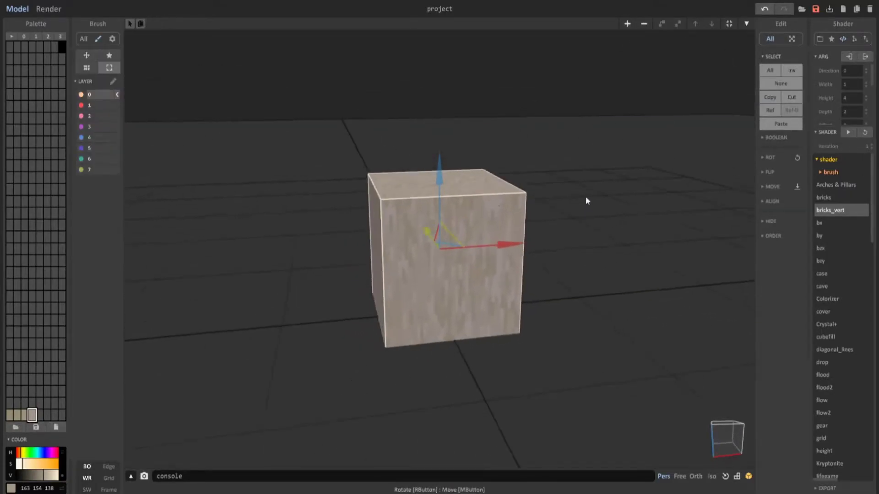
{"action": "left_click_drag", "start_coordinate": [440, 195], "coordinate": [443, 43]}
{"action": "right_click_drag", "start_coordinate": [508, 170], "coordinate": [479, 153]}
{"action": "middle_click_drag", "start_coordinate": [479, 152], "coordinate": [471, 208]}
{"action": "scroll", "coordinate": [471, 208], "scroll_direction": "up", "scroll_amount": 2}
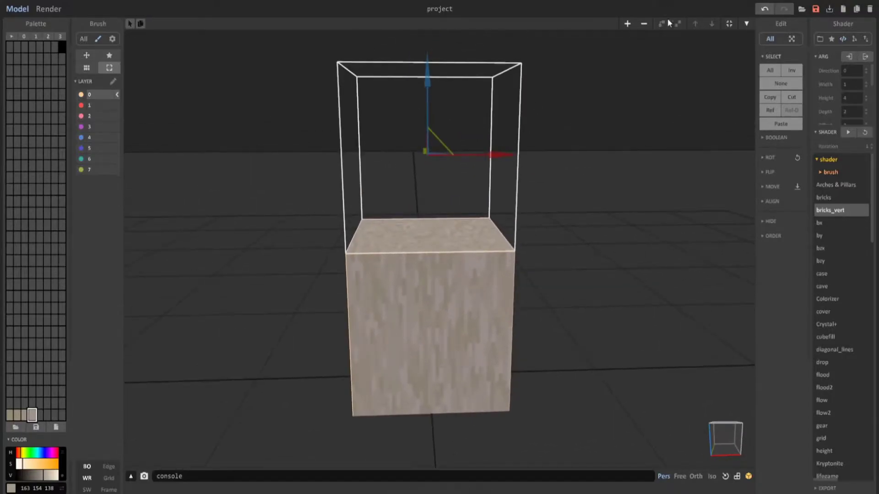
Resize the new empty object to 40 × 42 × 2, a thin slab overhanging the cube's top.
{"action": "left_click", "coordinate": [662, 23]}
{"action": "left_click_drag", "start_coordinate": [429, 54], "coordinate": [450, 212]}
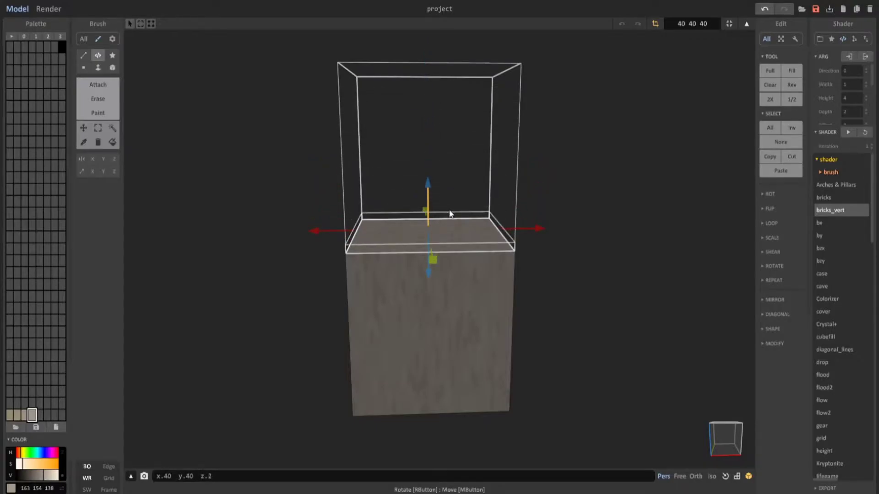
{"action": "right_click_drag", "start_coordinate": [450, 214], "coordinate": [538, 210]}
{"action": "left_click_drag", "start_coordinate": [539, 211], "coordinate": [557, 211]}
{"action": "right_click_drag", "start_coordinate": [556, 211], "coordinate": [436, 247]}
{"action": "scroll", "coordinate": [490, 242], "scroll_direction": "down", "scroll_amount": 5}
{"action": "key", "text": "Tab"}
{"action": "middle_click_drag", "start_coordinate": [434, 247], "coordinate": [422, 276]}
{"action": "scroll", "coordinate": [422, 276], "scroll_direction": "up", "scroll_amount": 4}
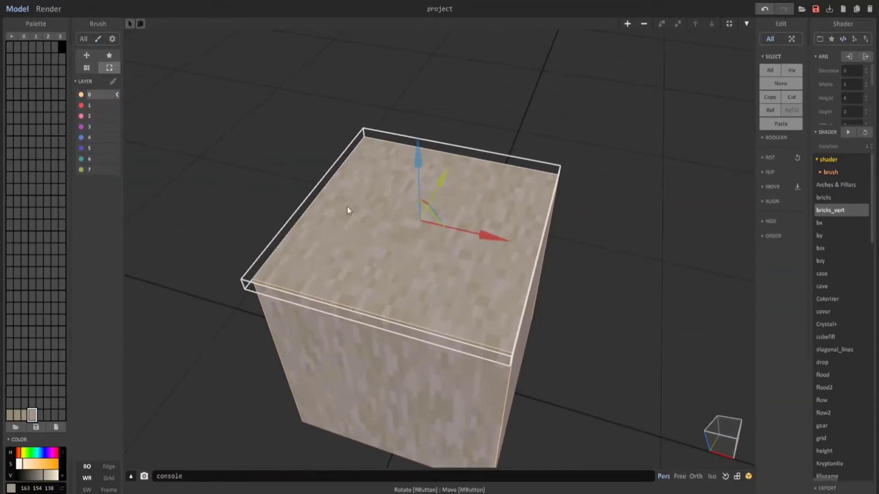
{"action": "key", "text": "Tab"}
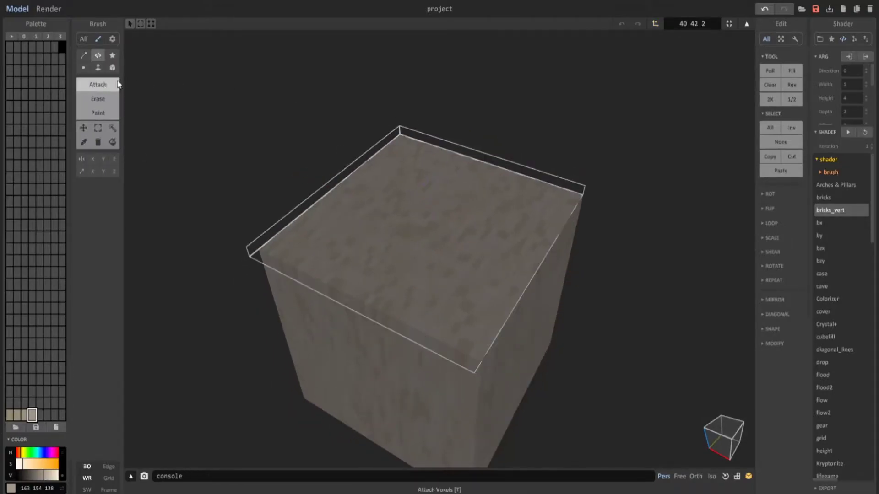
Add a grey gradient over the second palette row's first three slots, from RGB 231 231 231 to 154 154 154.
{"action": "left_click", "coordinate": [10, 404]}
{"action": "left_click_drag", "start_coordinate": [47, 479], "coordinate": [57, 477]}
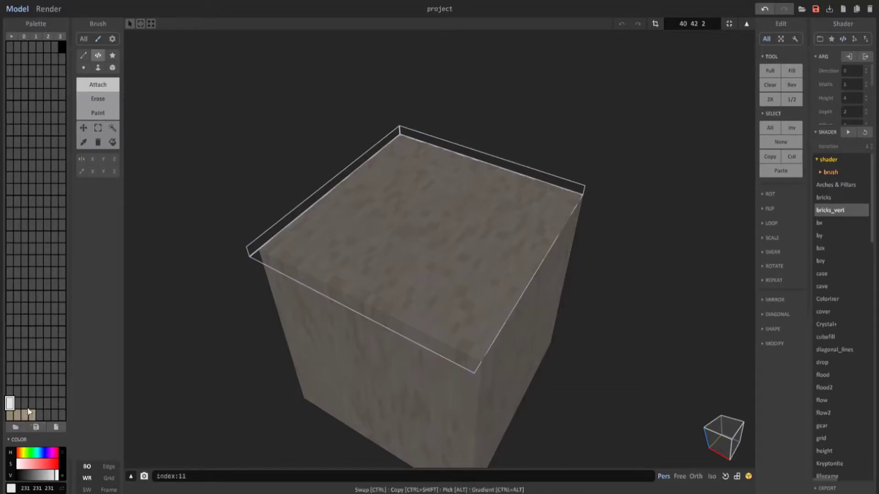
{"action": "left_click", "coordinate": [25, 403]}
{"action": "left_click_drag", "start_coordinate": [41, 478], "coordinate": [42, 478]}
{"action": "left_click_drag", "start_coordinate": [10, 404], "coordinate": [25, 404], "text": "ctrl+alt"}
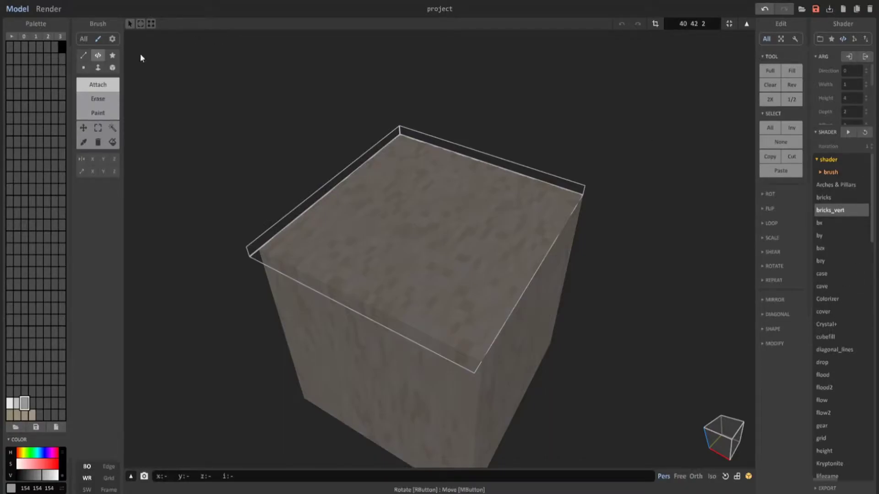
Fill the thin slab object with solid grey voxels using the Face brush in Attach mode.
{"action": "left_click", "coordinate": [98, 68]}
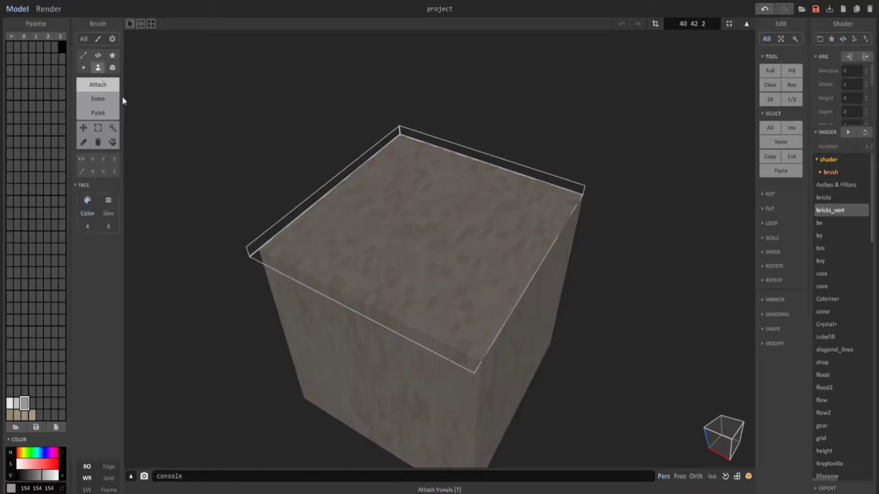
{"action": "left_click", "coordinate": [446, 208]}
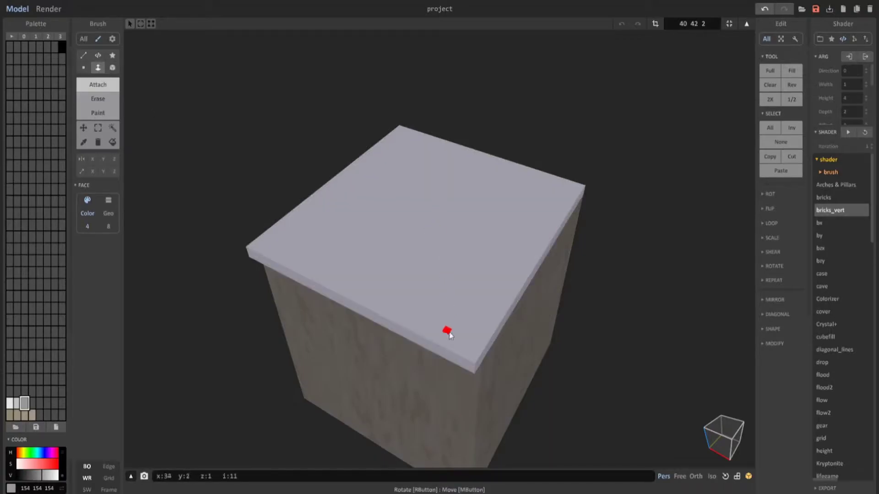
Select all of the slab's voxels and randomize them across the three grey palette colours.
{"action": "right_click_drag", "start_coordinate": [343, 274], "coordinate": [514, 206]}
{"action": "right_click_drag", "start_coordinate": [410, 272], "coordinate": [384, 241]}
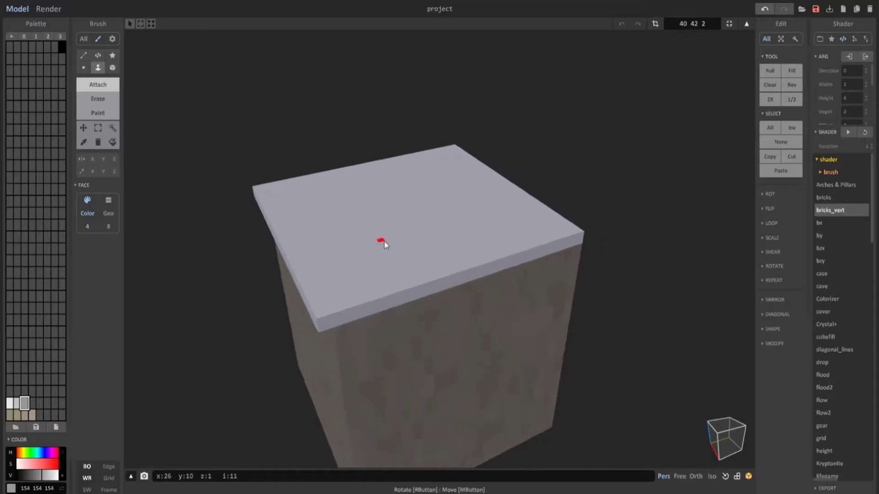
{"action": "left_click", "coordinate": [111, 128]}
{"action": "left_click", "coordinate": [375, 235]}
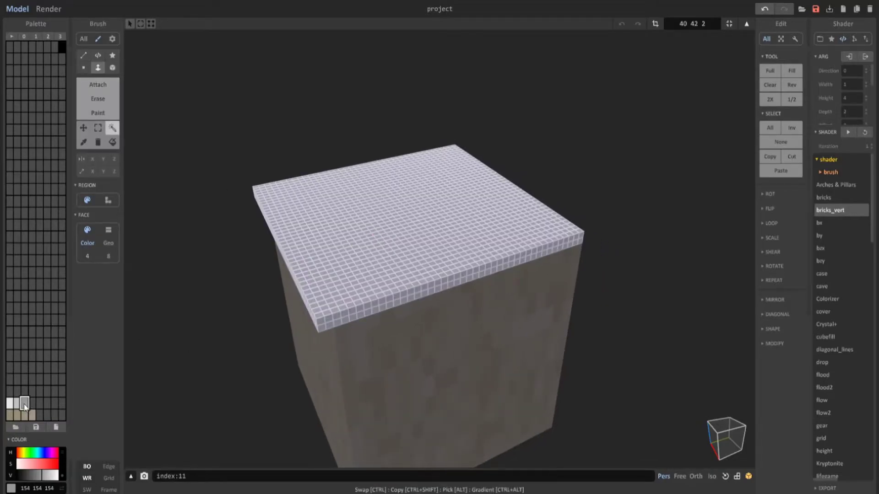
{"action": "left_click", "coordinate": [9, 402]}
{"action": "mouse_move", "coordinate": [431, 221]}
{"action": "right_mouse_down"}
{"action": "mouse_move", "coordinate": [482, 266]}
{"action": "mouse_move", "coordinate": [427, 240]}
{"action": "right_mouse_up"}
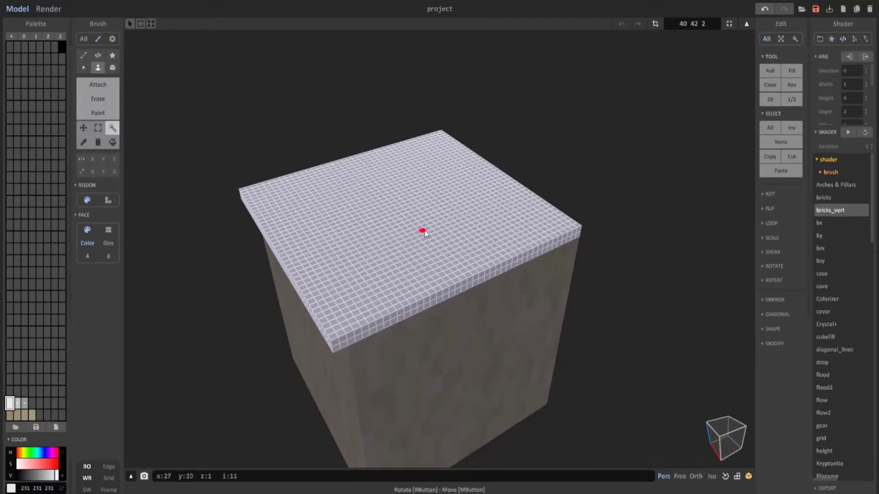
{"action": "left_click", "coordinate": [25, 403]}
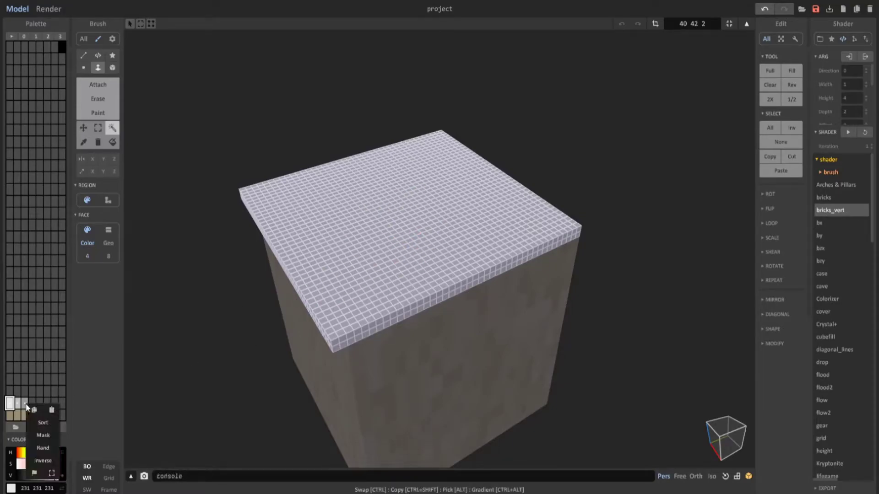
{"action": "left_click", "coordinate": [49, 449]}
{"action": "right_click_drag", "start_coordinate": [339, 334], "coordinate": [396, 185]}
{"action": "scroll", "coordinate": [443, 260], "scroll_direction": "up", "scroll_amount": 5}
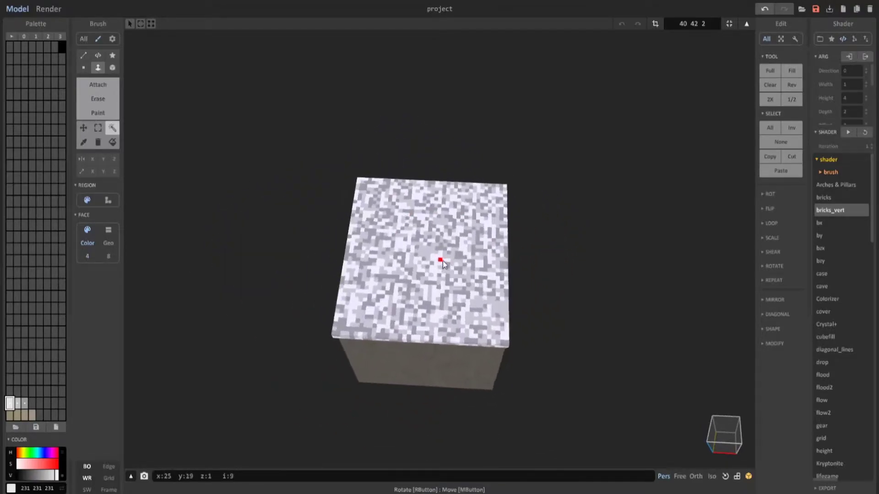
Soften the slab's speckle by setting the darkest grey to RGB 196 196 196, lightening the middle grey and setting the lightest to 215 215 215.
{"action": "left_click", "coordinate": [406, 227], "text": "alt"}
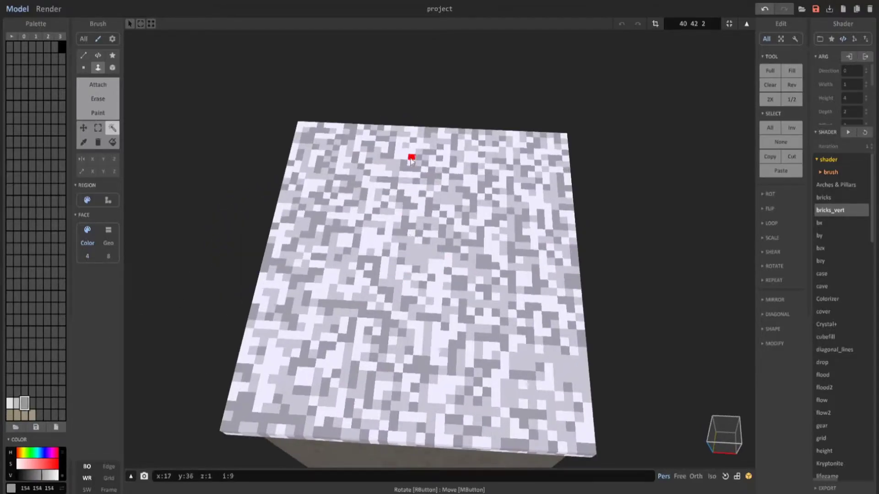
{"action": "scroll", "coordinate": [405, 229], "scroll_direction": "up", "scroll_amount": 3}
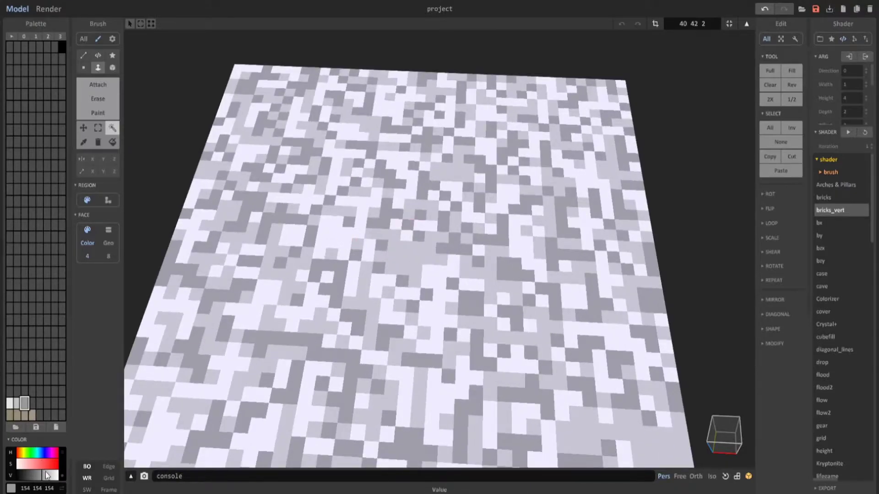
{"action": "left_click_drag", "start_coordinate": [45, 473], "coordinate": [47, 473]}
{"action": "left_click", "coordinate": [404, 260], "text": "alt"}
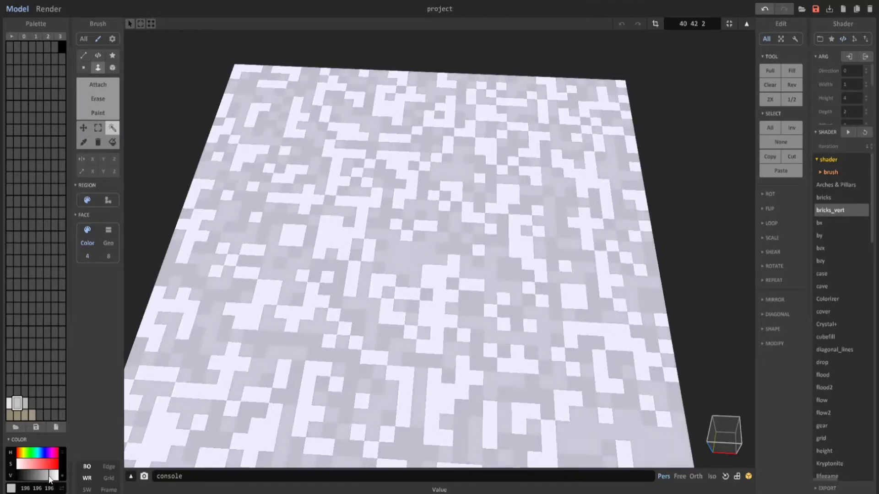
{"action": "left_click_drag", "start_coordinate": [51, 477], "coordinate": [51, 475]}
{"action": "left_click", "coordinate": [384, 220], "text": "alt"}
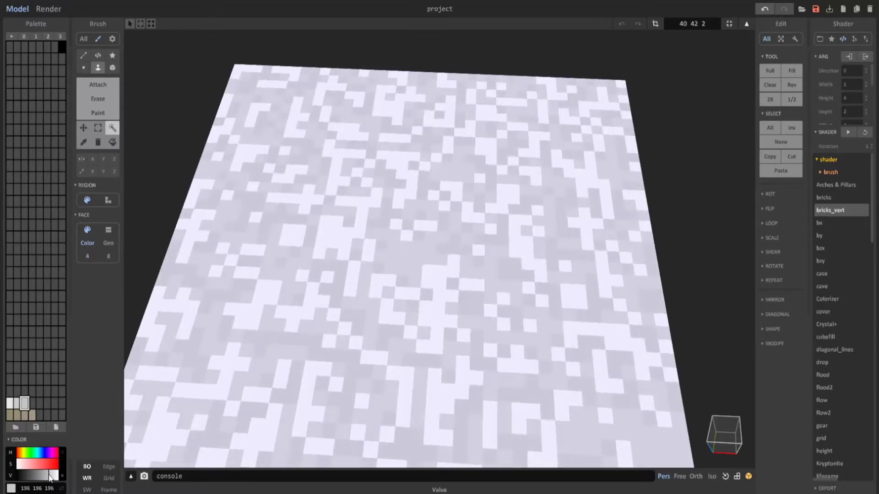
{"action": "scroll", "coordinate": [335, 260], "scroll_direction": "down", "scroll_amount": 5}
{"action": "left_click", "coordinate": [350, 273], "text": "alt"}
{"action": "left_click_drag", "start_coordinate": [56, 474], "coordinate": [51, 477]}
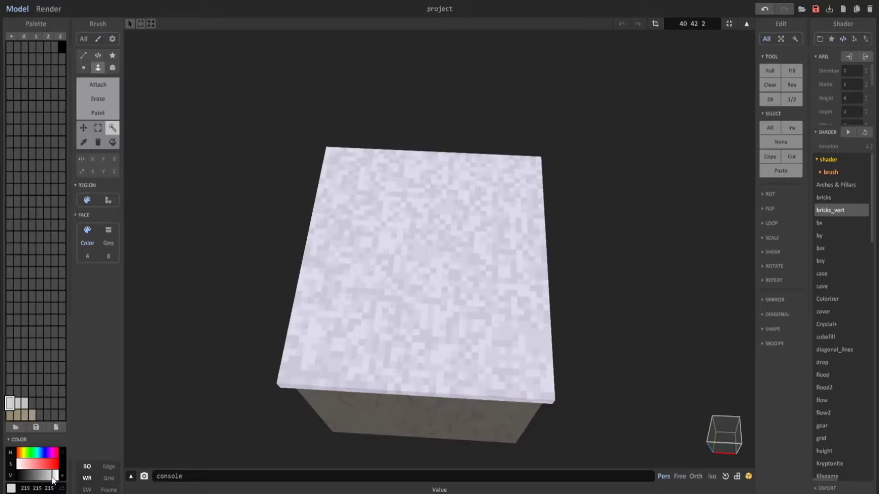
In world view, duplicate the brick-textured cube along the Y axis and place the copy flush against the original's front face.
{"action": "right_click_drag", "start_coordinate": [304, 373], "coordinate": [241, 333]}
{"action": "scroll", "coordinate": [241, 333], "scroll_direction": "down", "scroll_amount": 3}
{"action": "key", "text": "Tab"}
{"action": "left_click", "coordinate": [340, 350]}
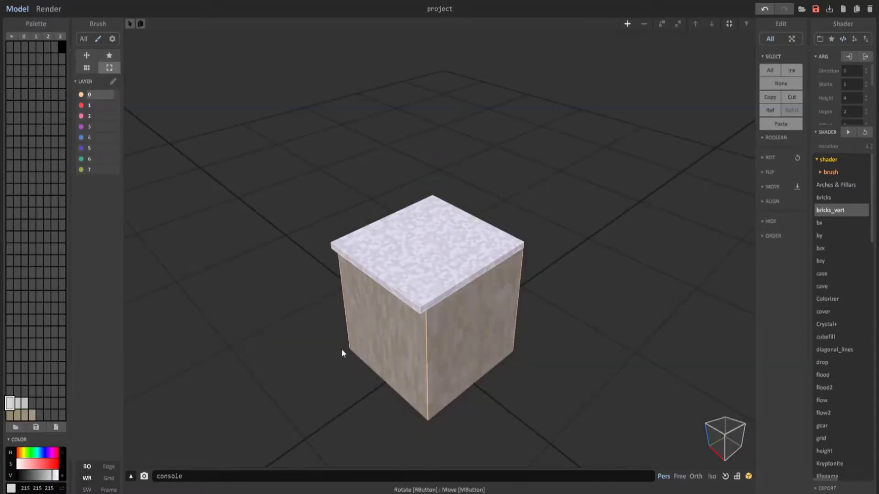
{"action": "scroll", "coordinate": [343, 351], "scroll_direction": "down", "scroll_amount": 1}
{"action": "right_click_drag", "start_coordinate": [491, 298], "coordinate": [564, 172]}
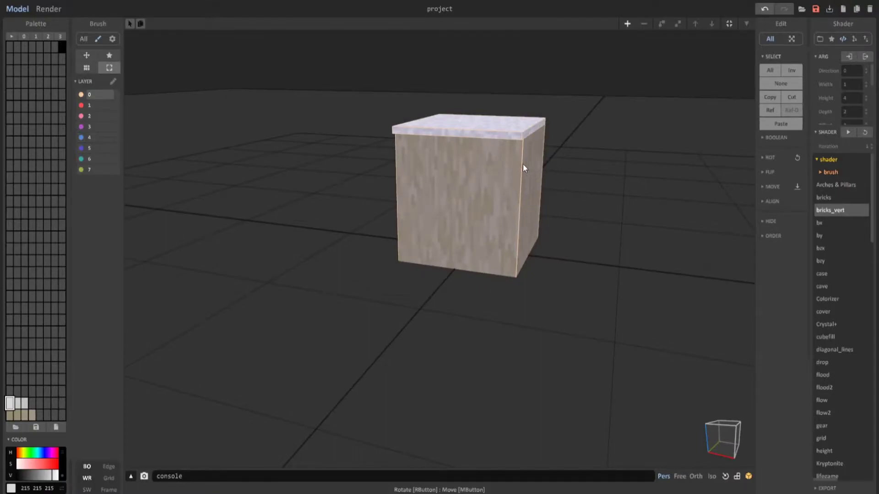
{"action": "right_click_drag", "start_coordinate": [523, 164], "coordinate": [490, 152]}
{"action": "left_click", "coordinate": [521, 190]}
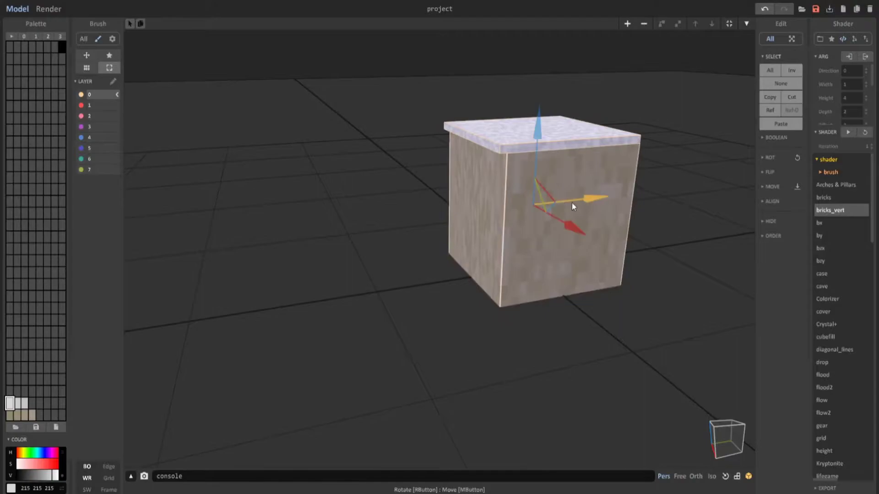
{"action": "right_click_drag", "start_coordinate": [572, 203], "coordinate": [548, 199]}
{"action": "scroll", "coordinate": [549, 200], "scroll_direction": "up", "scroll_amount": 2}
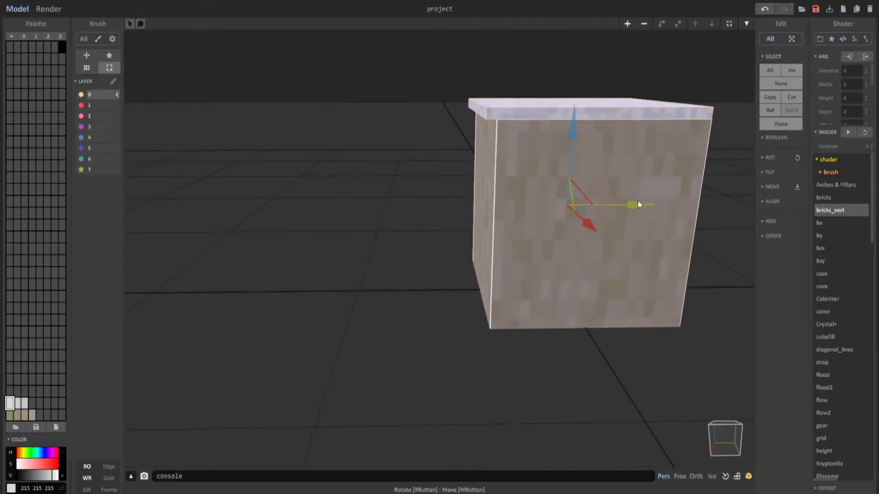
{"action": "left_click_drag", "start_coordinate": [639, 206], "coordinate": [470, 207]}
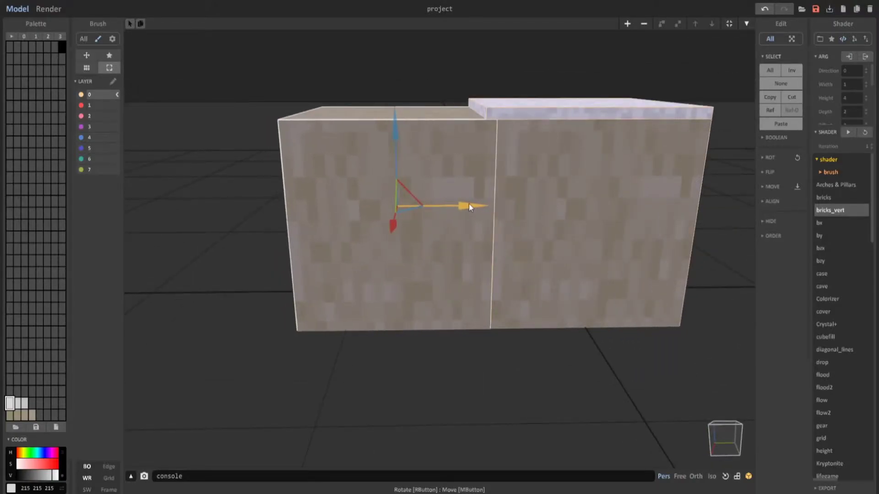
Open the duplicated cube for voxel editing and delete all its voxels, leaving an empty 40 × 40 × 40 object.
{"action": "key", "text": "Tab"}
{"action": "right_click_drag", "start_coordinate": [469, 204], "coordinate": [581, 212]}
{"action": "key", "text": "Delete"}
{"action": "right_click_drag", "start_coordinate": [452, 186], "coordinate": [470, 186]}
{"action": "scroll", "coordinate": [471, 186], "scroll_direction": "up", "scroll_amount": 3}
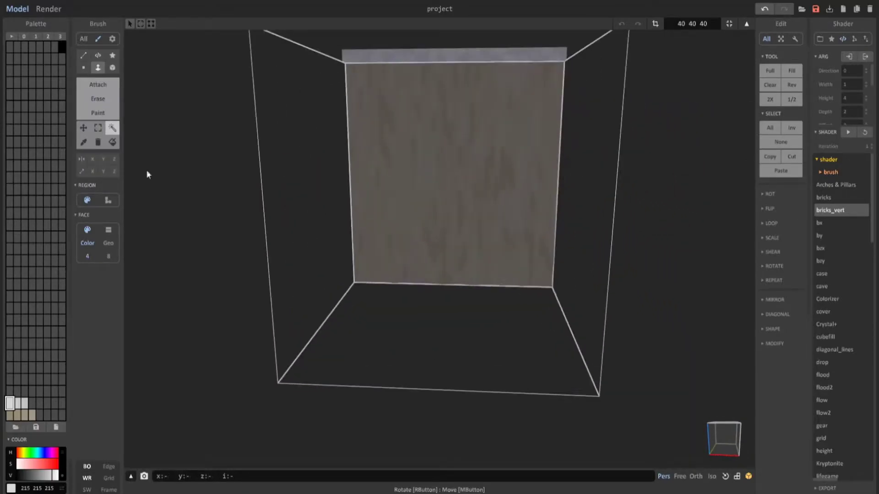
Set the Box brush to Attach mode, try a Y-mirrored box against the cube's face, and undo it.
{"action": "left_click", "coordinate": [104, 159]}
{"action": "scroll", "coordinate": [184, 115], "scroll_direction": "up", "scroll_amount": 3}
{"action": "left_click", "coordinate": [110, 84]}
{"action": "left_click", "coordinate": [113, 68]}
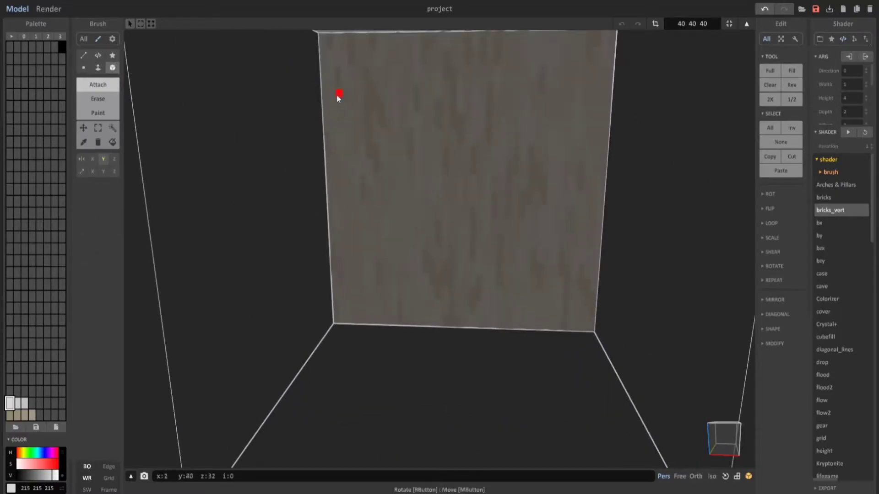
{"action": "left_click_drag", "start_coordinate": [338, 97], "coordinate": [405, 180]}
{"action": "key", "text": "ctrl+z"}
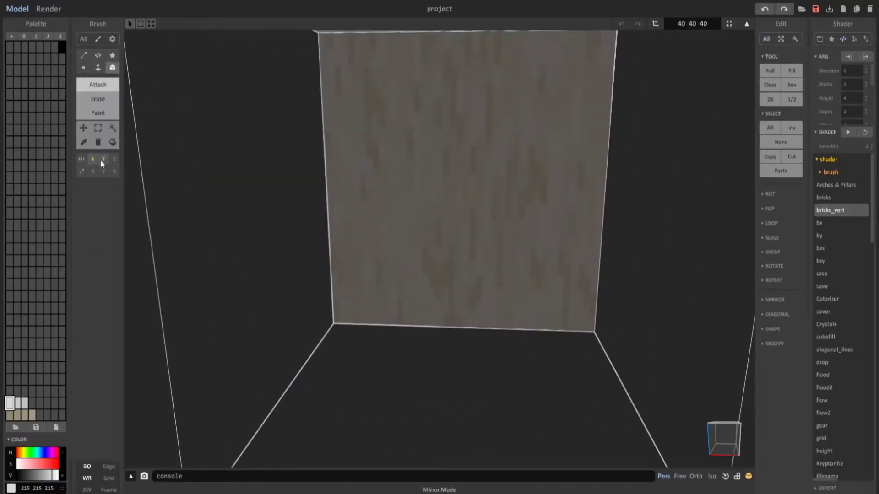
In orthographic view with X mirroring only, attach two 17 × 1 × 35 door panels in RGB 149 139 113 on the cube's face.
{"action": "left_click", "coordinate": [10, 416]}
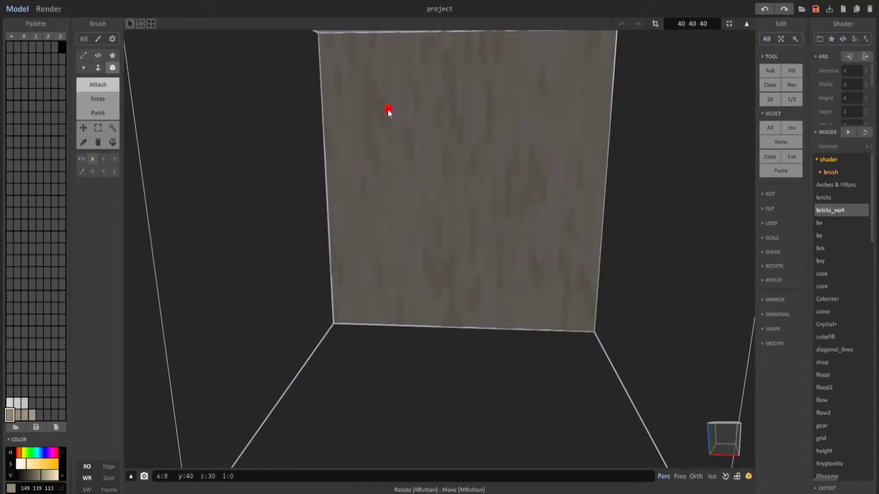
{"action": "right_click_drag", "start_coordinate": [388, 109], "coordinate": [401, 107]}
{"action": "left_click", "coordinate": [696, 477]}
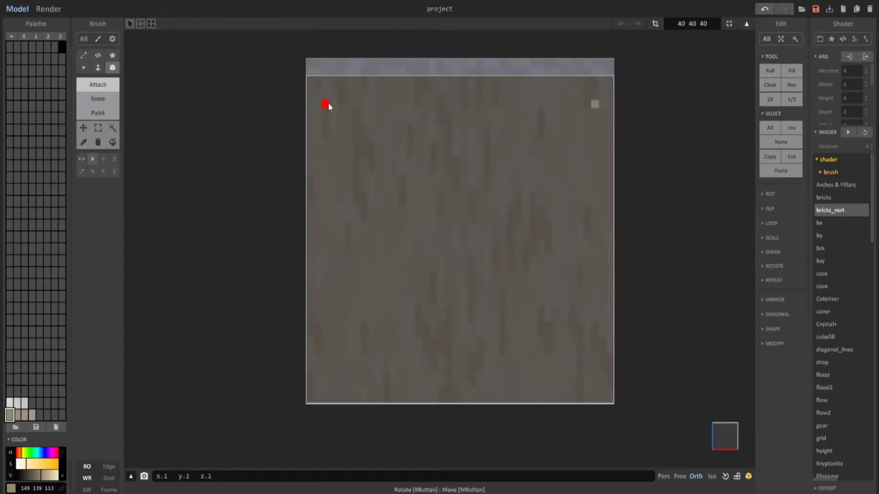
{"action": "mouse_move", "coordinate": [328, 104]}
{"action": "left_mouse_down"}
{"action": "mouse_move", "coordinate": [455, 391]}
{"action": "mouse_move", "coordinate": [447, 384]}
{"action": "left_mouse_up"}
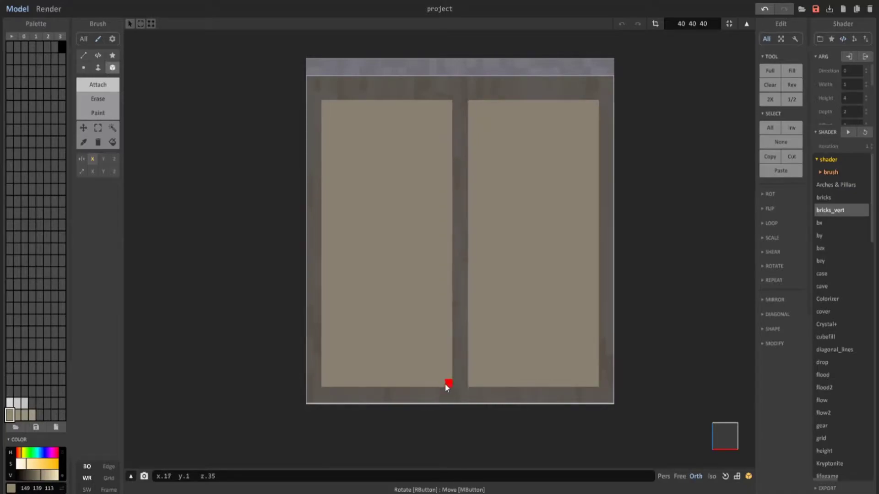
Redraw the mirrored door panels one voxel higher and erase their interiors, leaving frames two voxels wide.
{"action": "right_click_drag", "start_coordinate": [446, 383], "coordinate": [432, 385]}
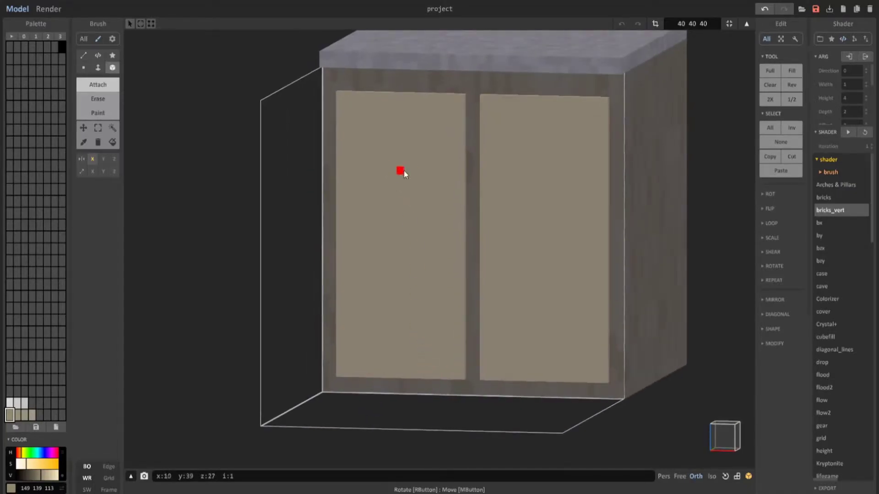
{"action": "right_click_drag", "start_coordinate": [404, 171], "coordinate": [416, 167]}
{"action": "right_click_drag", "start_coordinate": [413, 313], "coordinate": [365, 334]}
{"action": "left_click_drag", "start_coordinate": [323, 377], "coordinate": [446, 96]}
{"action": "right_click_drag", "start_coordinate": [446, 153], "coordinate": [419, 209]}
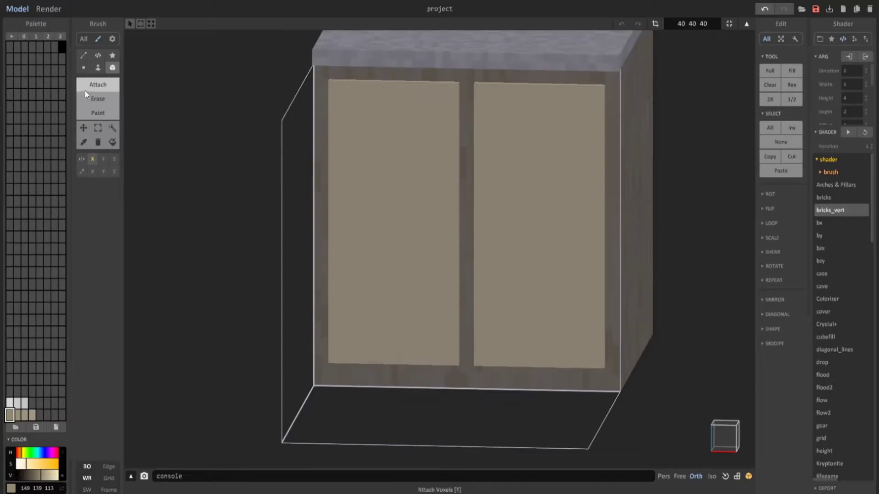
{"action": "left_click", "coordinate": [99, 99]}
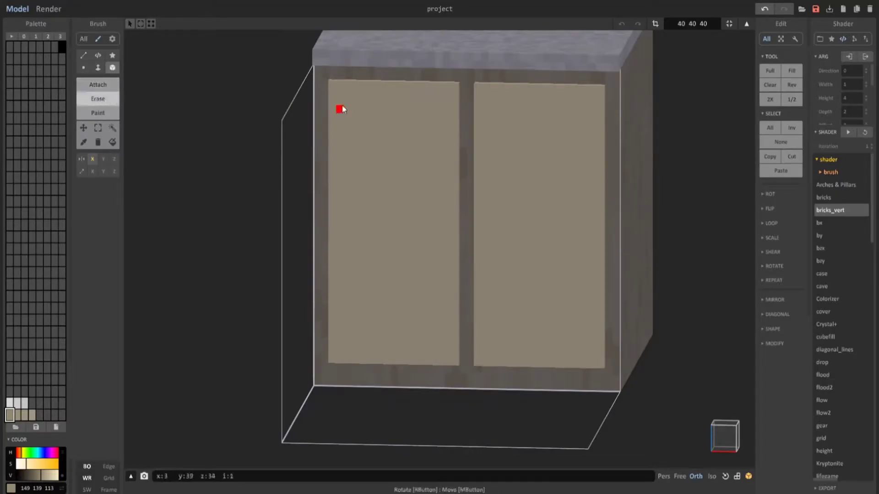
{"action": "mouse_move", "coordinate": [344, 102]}
{"action": "left_mouse_down"}
{"action": "mouse_move", "coordinate": [429, 262]}
{"action": "mouse_move", "coordinate": [430, 346]}
{"action": "left_mouse_up"}
Add a dark grey palette colour, RGB 67 67 67, and fill the inside of both door frames with it using the Face brush.
{"action": "left_click", "coordinate": [11, 382]}
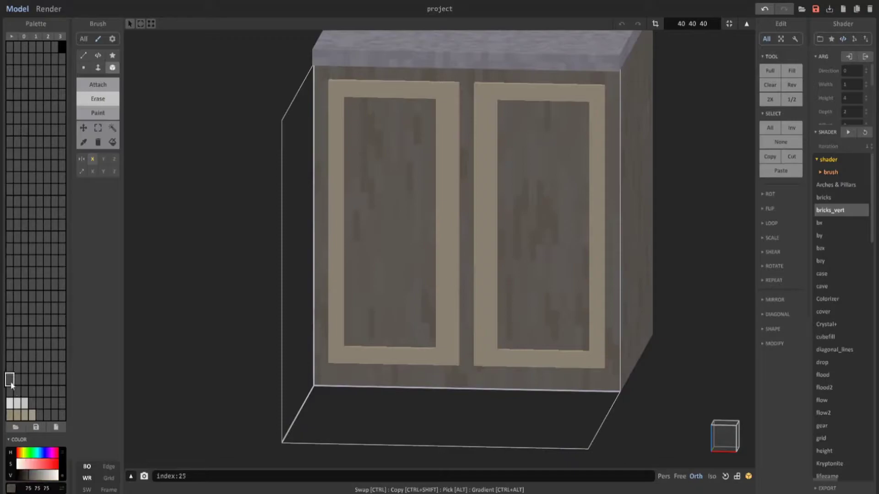
{"action": "left_click_drag", "start_coordinate": [42, 475], "coordinate": [32, 479]}
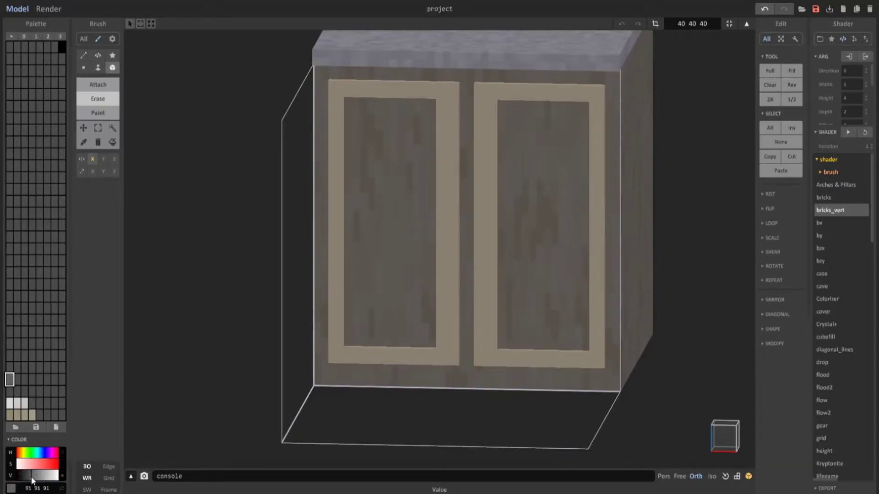
{"action": "left_click", "coordinate": [98, 67]}
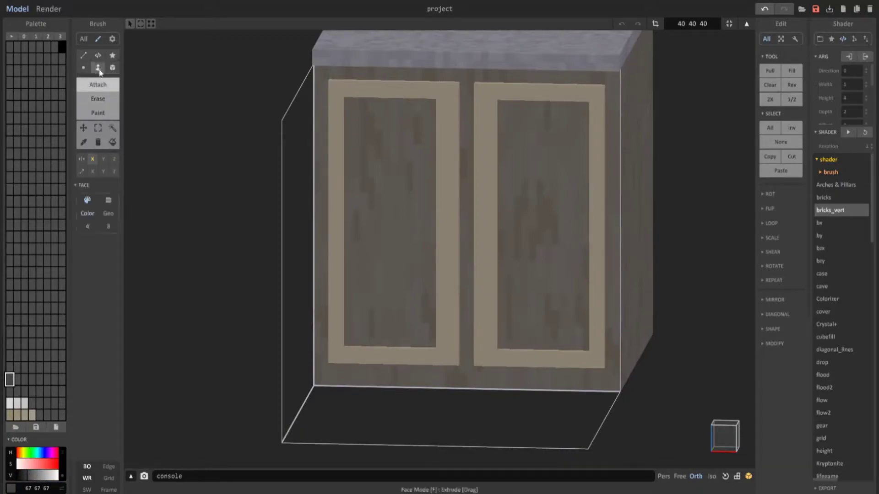
{"action": "left_click", "coordinate": [414, 181]}
{"action": "mouse_move", "coordinate": [414, 181]}
{"action": "right_mouse_down"}
{"action": "mouse_move", "coordinate": [387, 198]}
{"action": "mouse_move", "coordinate": [402, 199]}
{"action": "right_mouse_up"}
{"action": "scroll", "coordinate": [387, 198], "scroll_direction": "down", "scroll_amount": 3}
{"action": "scroll", "coordinate": [352, 158], "scroll_direction": "up", "scroll_amount": 5}
{"action": "mouse_move", "coordinate": [402, 199]}
{"action": "middle_mouse_down"}
{"action": "mouse_move", "coordinate": [353, 158]}
{"action": "mouse_move", "coordinate": [391, 255]}
{"action": "middle_mouse_up"}
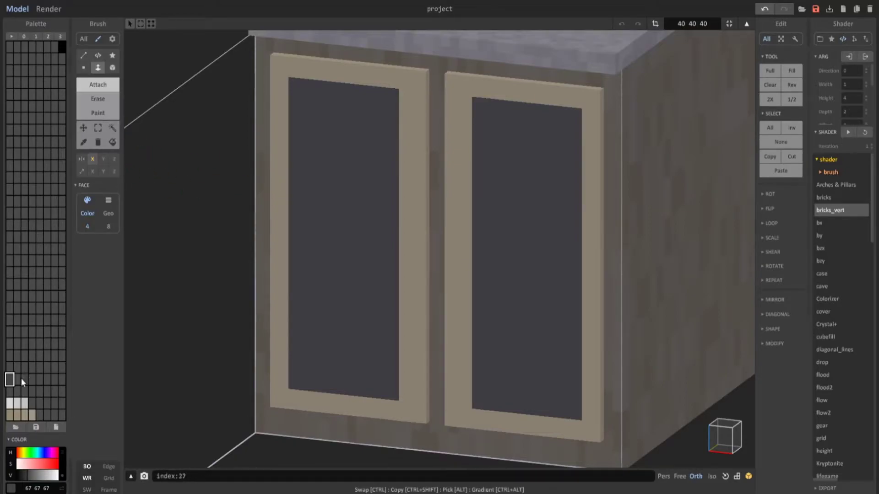
Add a near-white palette colour, RGB 245 245 245, and attach small mirrored L-shaped handles at the doors' upper inner corners with the Box brush.
{"action": "left_click", "coordinate": [9, 367]}
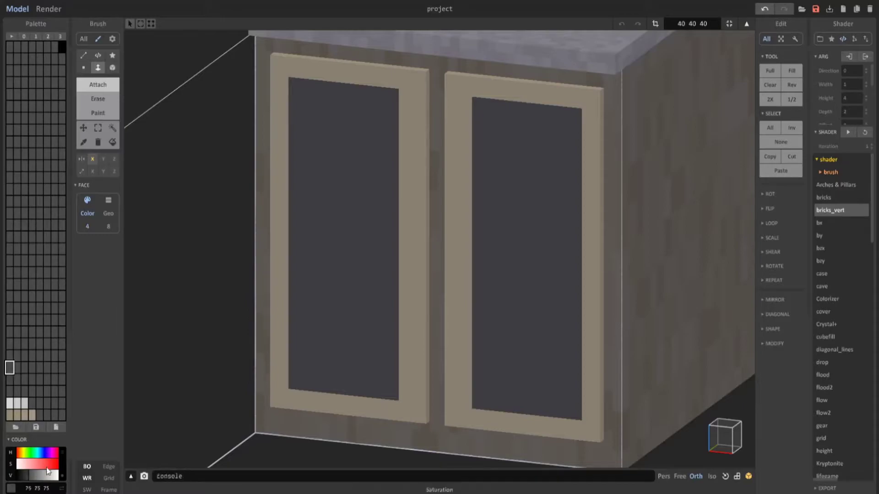
{"action": "left_click", "coordinate": [55, 476]}
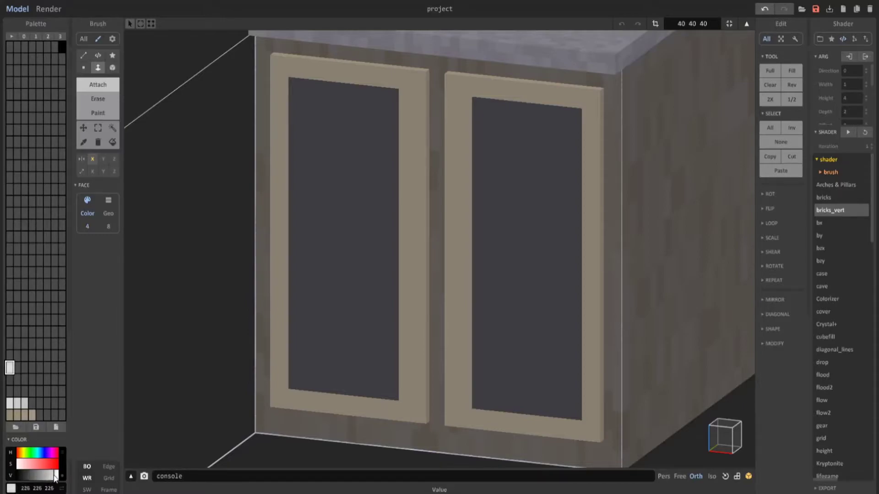
{"action": "left_click", "coordinate": [112, 67]}
{"action": "left_click_drag", "start_coordinate": [422, 97], "coordinate": [413, 108]}
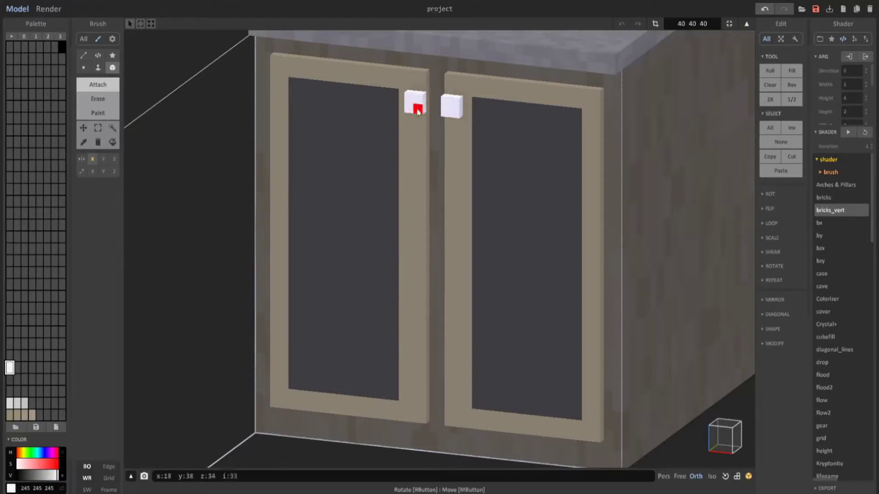
{"action": "right_click_drag", "start_coordinate": [454, 114], "coordinate": [470, 111]}
{"action": "key", "text": "ctrl+z"}
{"action": "mouse_move", "coordinate": [399, 100]}
{"action": "left_mouse_down"}
{"action": "mouse_move", "coordinate": [409, 99]}
{"action": "mouse_move", "coordinate": [410, 110]}
{"action": "left_mouse_up"}
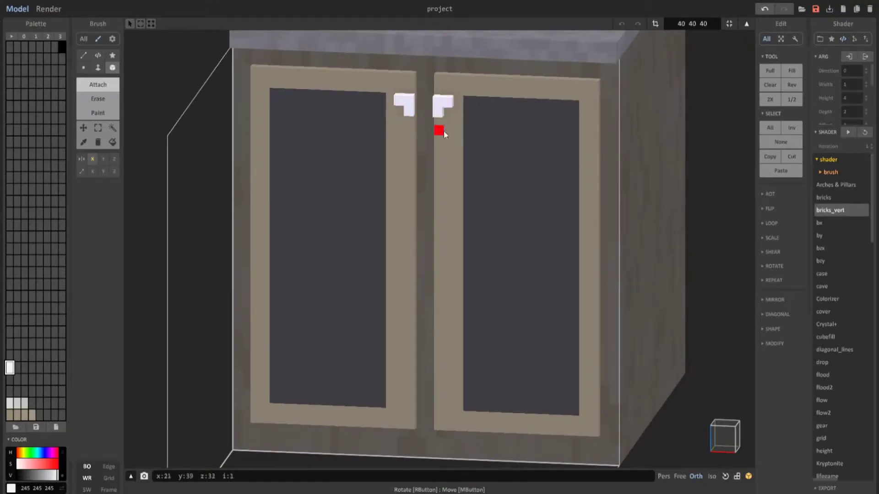
{"action": "right_click_drag", "start_coordinate": [444, 130], "coordinate": [486, 141]}
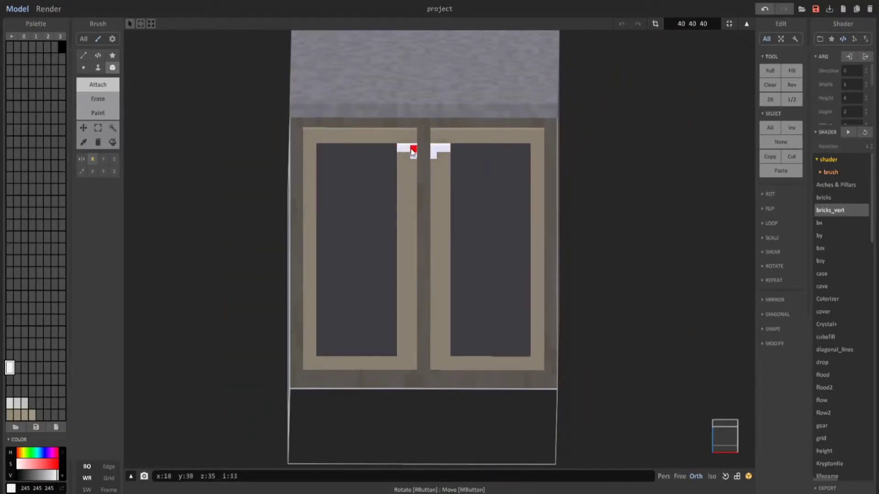
{"action": "left_click_drag", "start_coordinate": [409, 153], "coordinate": [414, 164]}
{"action": "right_click_drag", "start_coordinate": [457, 191], "coordinate": [433, 271]}
{"action": "key", "text": "ctrl+z"}
Return to world view and fit the door object's bounding box to its voxels.
{"action": "key", "text": "Tab"}
{"action": "scroll", "coordinate": [472, 250], "scroll_direction": "down", "scroll_amount": 2}
{"action": "scroll", "coordinate": [471, 246], "scroll_direction": "up", "scroll_amount": 2}
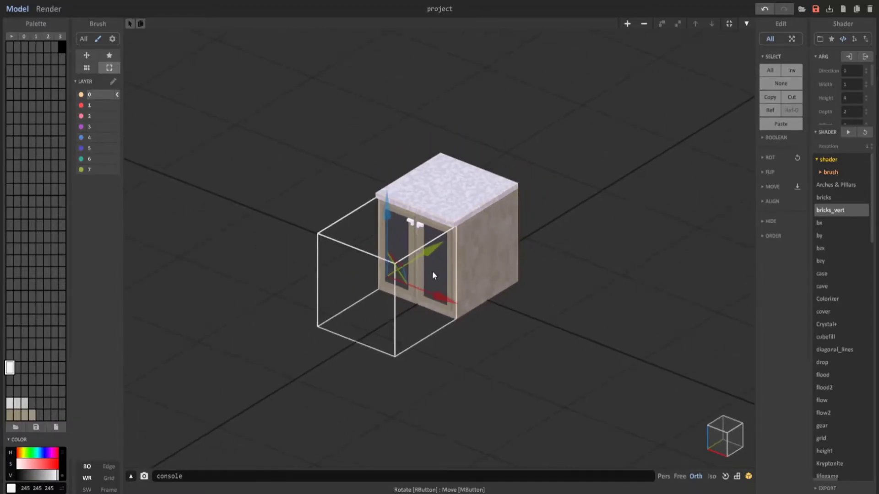
{"action": "left_click", "coordinate": [729, 24]}
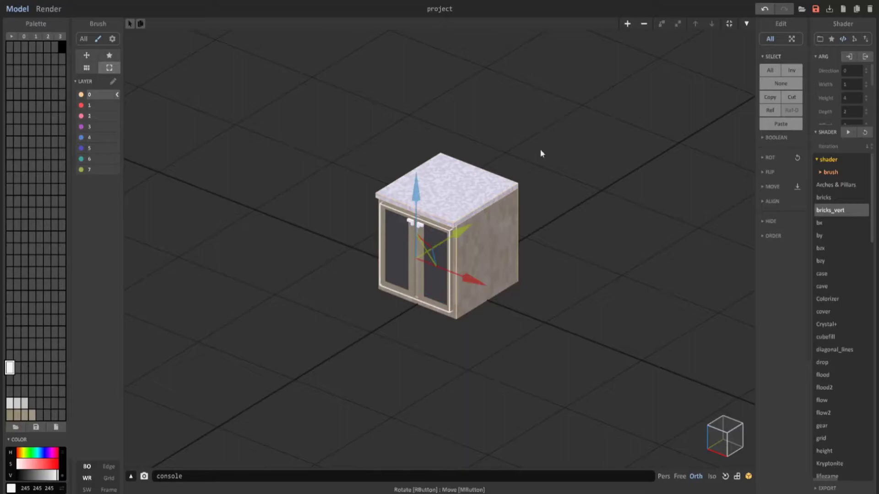
Erase a toe-kick recess two voxels deep along the bottom front edge of the cabinet body, below the doors.
{"action": "right_click_drag", "start_coordinate": [458, 244], "coordinate": [471, 238]}
{"action": "left_click", "coordinate": [475, 243], "text": "shift"}
{"action": "left_click", "coordinate": [479, 204], "text": "shift"}
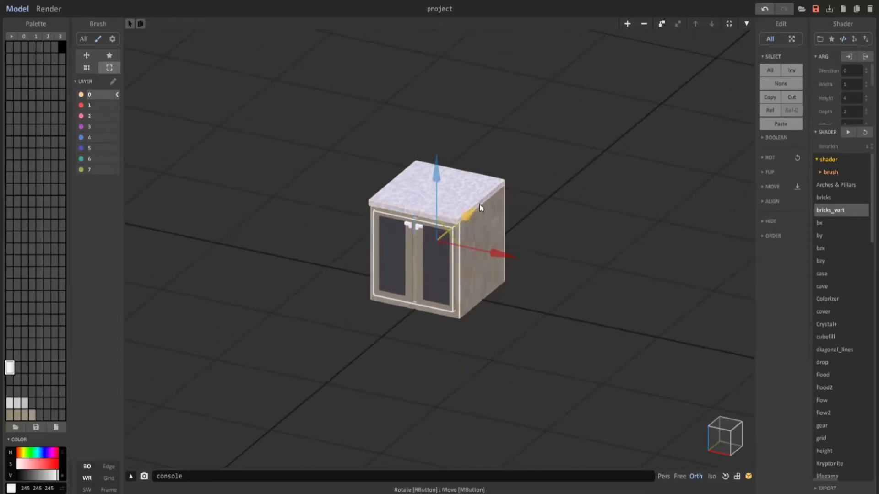
{"action": "right_click_drag", "start_coordinate": [485, 305], "coordinate": [417, 154]}
{"action": "key", "text": "Tab"}
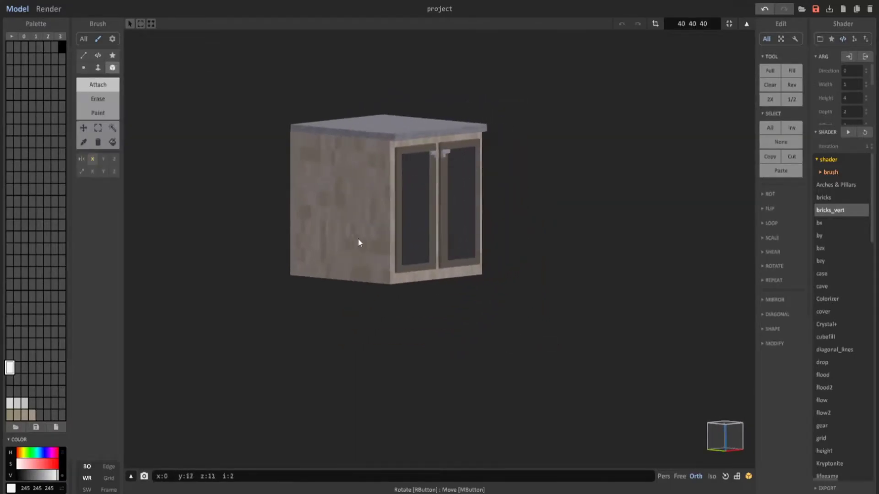
{"action": "right_click_drag", "start_coordinate": [358, 239], "coordinate": [355, 279]}
{"action": "middle_click_drag", "start_coordinate": [355, 280], "coordinate": [391, 228]}
{"action": "scroll", "coordinate": [405, 229], "scroll_direction": "up", "scroll_amount": 3}
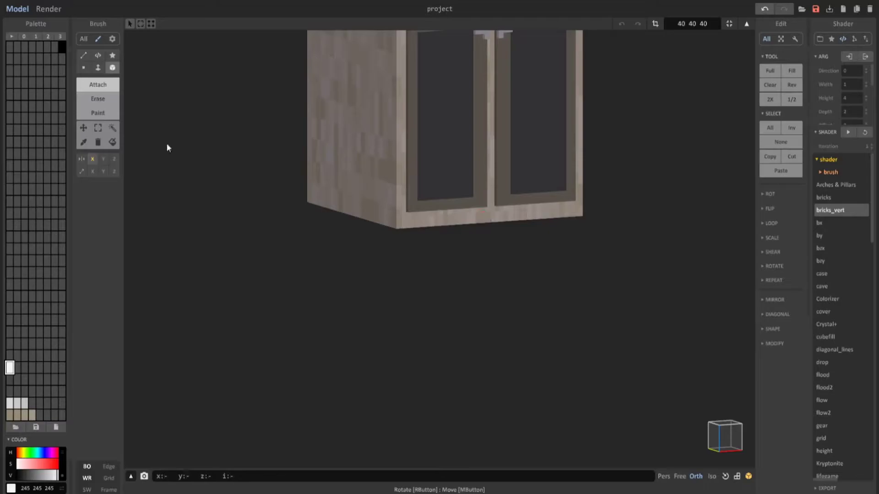
{"action": "left_click", "coordinate": [101, 99]}
{"action": "right_click_drag", "start_coordinate": [234, 162], "coordinate": [387, 217]}
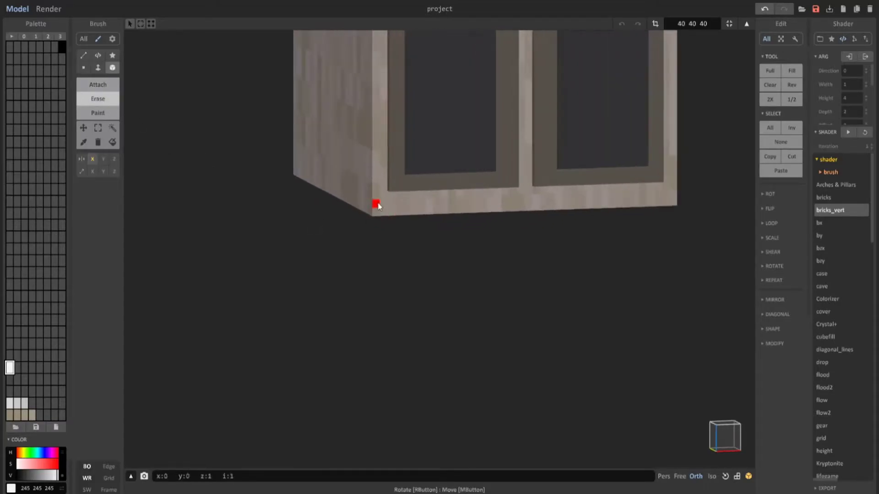
{"action": "left_click_drag", "start_coordinate": [377, 203], "coordinate": [626, 208]}
{"action": "right_click_drag", "start_coordinate": [616, 205], "coordinate": [384, 200]}
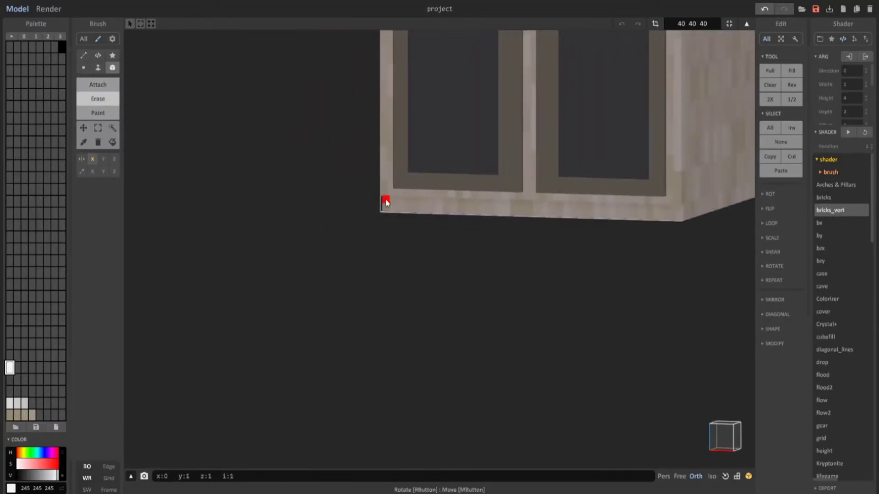
{"action": "left_click_drag", "start_coordinate": [385, 200], "coordinate": [633, 216]}
{"action": "right_click_drag", "start_coordinate": [633, 216], "coordinate": [585, 230]}
{"action": "scroll", "coordinate": [585, 229], "scroll_direction": "down", "scroll_amount": 8}
{"action": "middle_click_drag", "start_coordinate": [513, 249], "coordinate": [512, 282]}
{"action": "key", "text": "Tab"}
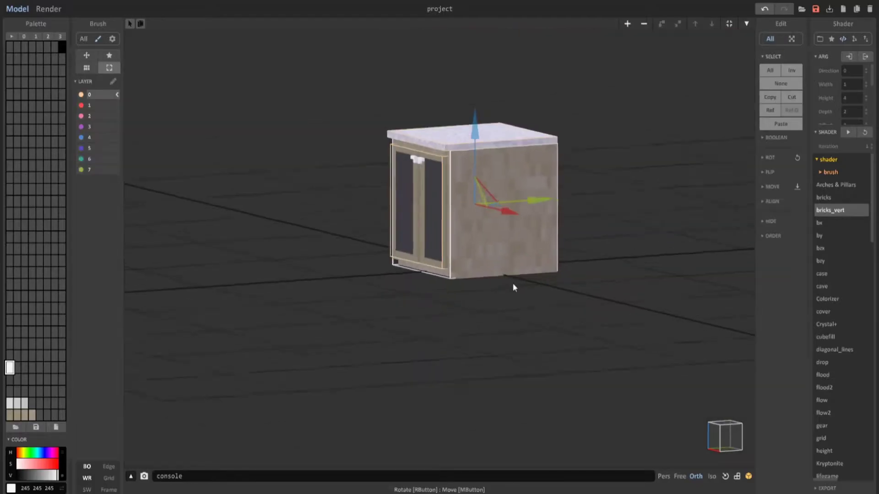
Union the selected cabinet body, countertop and doors into a single object.
{"action": "right_click_drag", "start_coordinate": [513, 288], "coordinate": [457, 239]}
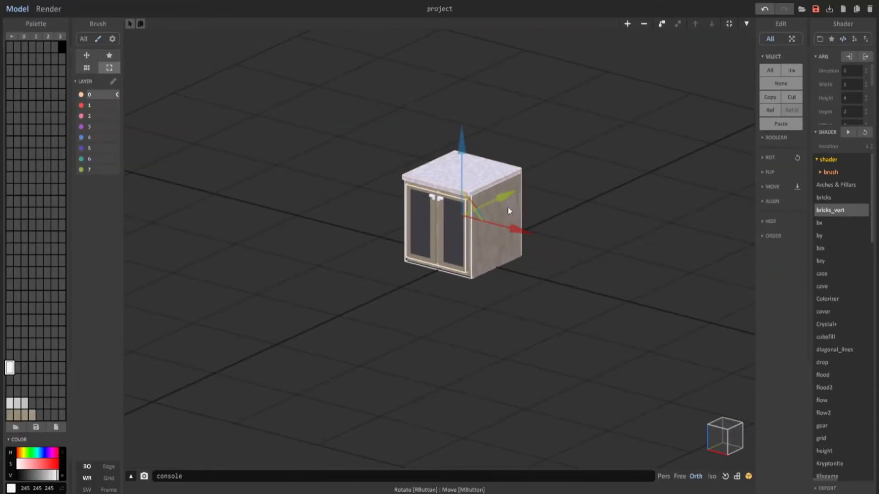
{"action": "right_click_drag", "start_coordinate": [508, 210], "coordinate": [479, 220]}
{"action": "key", "text": "ctrl+u"}
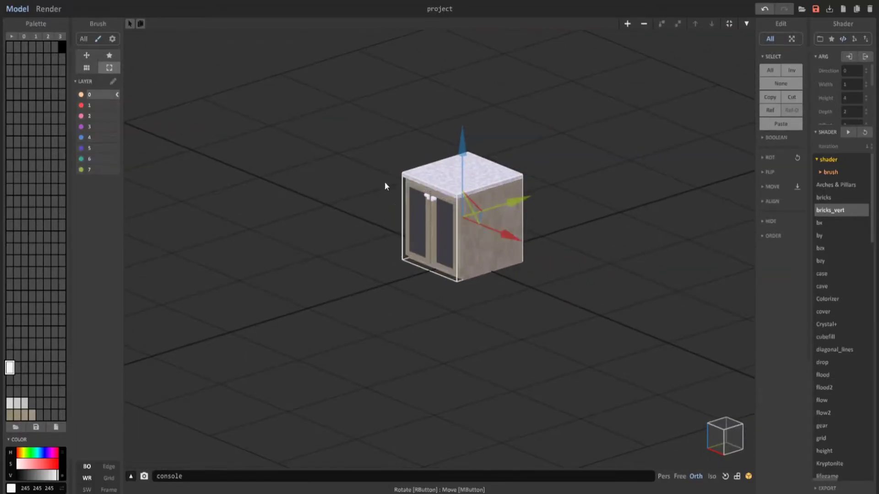
{"action": "right_click_drag", "start_coordinate": [500, 224], "coordinate": [497, 144]}
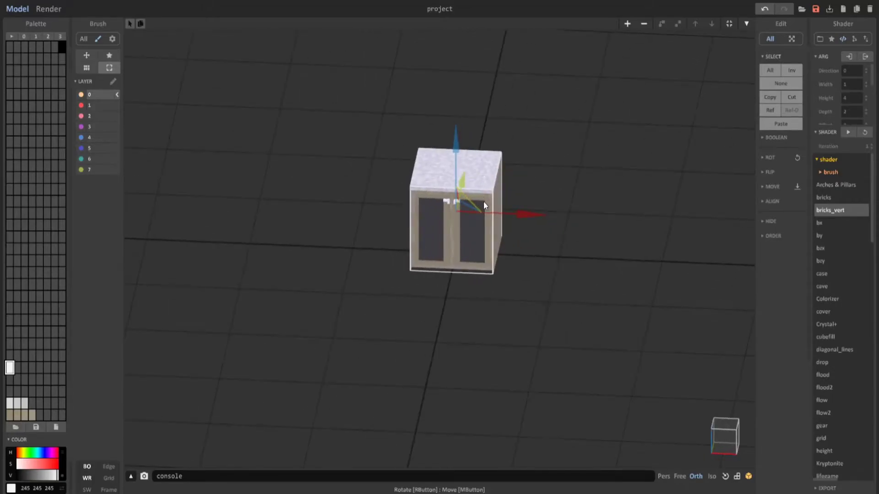
Duplicate the merged cabinet twice along its width to form a continuous row of three.
{"action": "right_click_drag", "start_coordinate": [484, 202], "coordinate": [547, 258]}
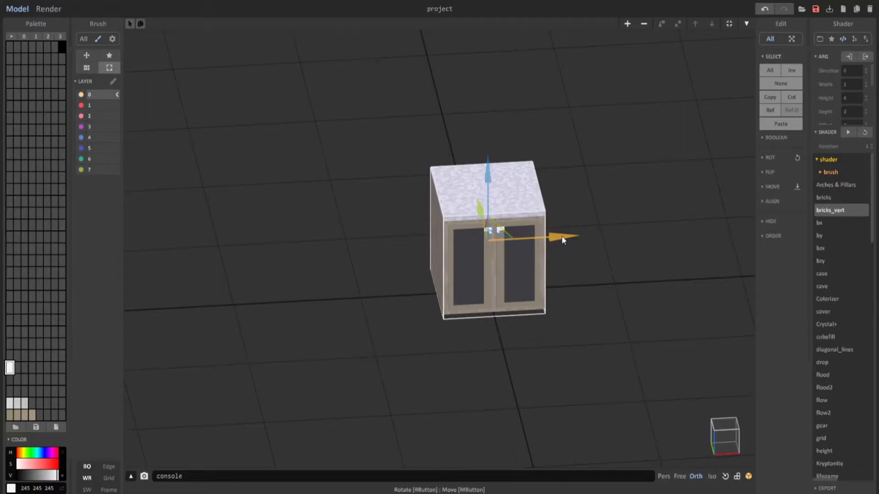
{"action": "left_click_drag", "start_coordinate": [561, 235], "coordinate": [463, 264]}
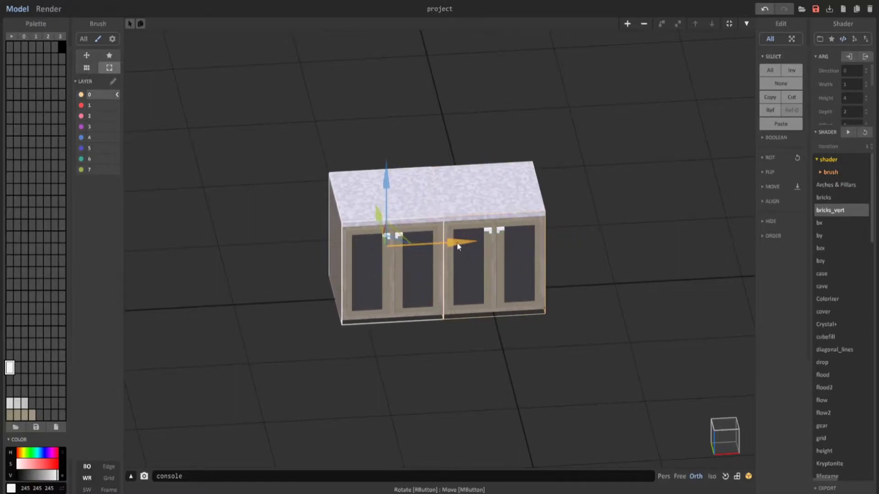
{"action": "right_click_drag", "start_coordinate": [463, 263], "coordinate": [449, 220]}
{"action": "left_click_drag", "start_coordinate": [455, 250], "coordinate": [353, 244]}
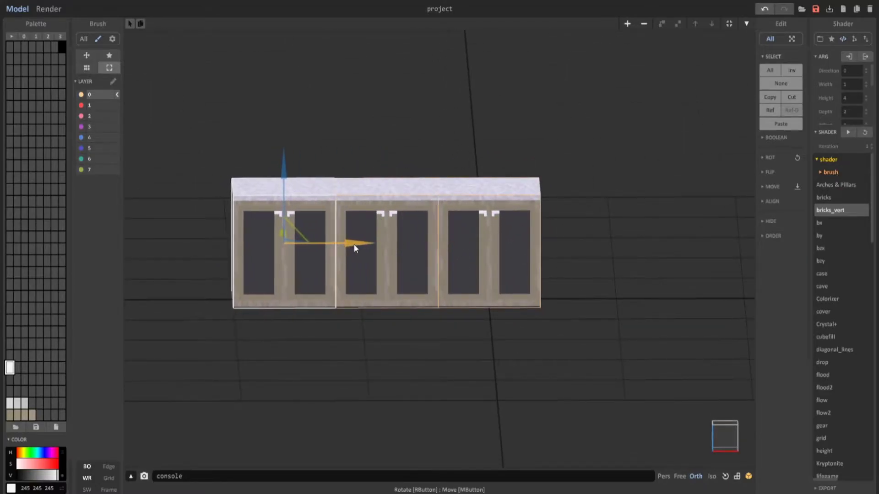
{"action": "right_click_drag", "start_coordinate": [353, 243], "coordinate": [300, 282]}
{"action": "middle_click_drag", "start_coordinate": [300, 281], "coordinate": [490, 227]}
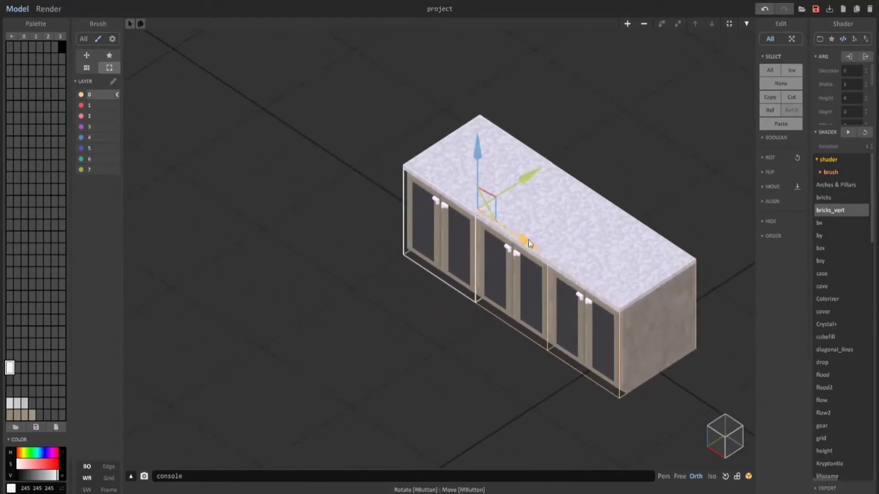
Duplicate a fourth cabinet past the end of the row and rotate it 90 degrees so its doors face along the row.
{"action": "left_click_drag", "start_coordinate": [528, 243], "coordinate": [463, 212]}
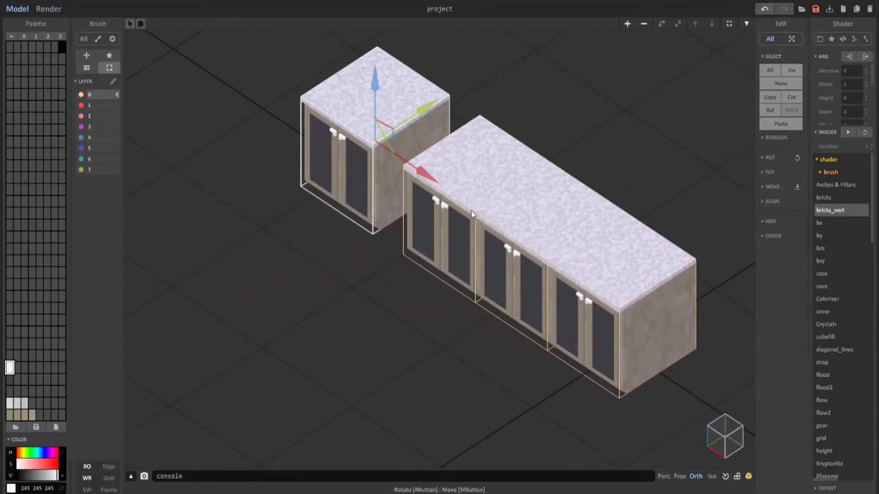
{"action": "left_click_drag", "start_coordinate": [394, 141], "coordinate": [438, 212]}
{"action": "right_click_drag", "start_coordinate": [392, 161], "coordinate": [499, 156]}
{"action": "left_click_drag", "start_coordinate": [522, 172], "coordinate": [517, 231]}
{"action": "right_click_drag", "start_coordinate": [517, 226], "coordinate": [534, 277]}
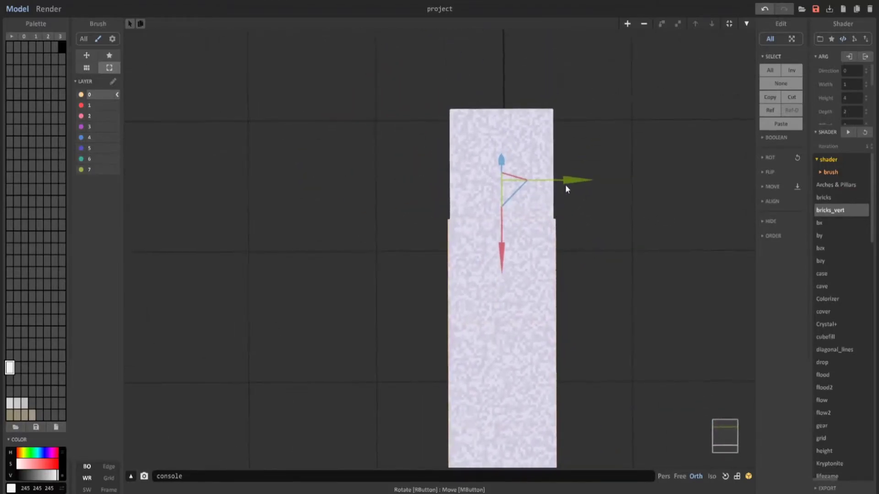
Slide the rotated cabinet clear of the row and duplicate it sideways, forming a perpendicular leg of three adjoining cabinets.
{"action": "left_click_drag", "start_coordinate": [566, 185], "coordinate": [365, 179]}
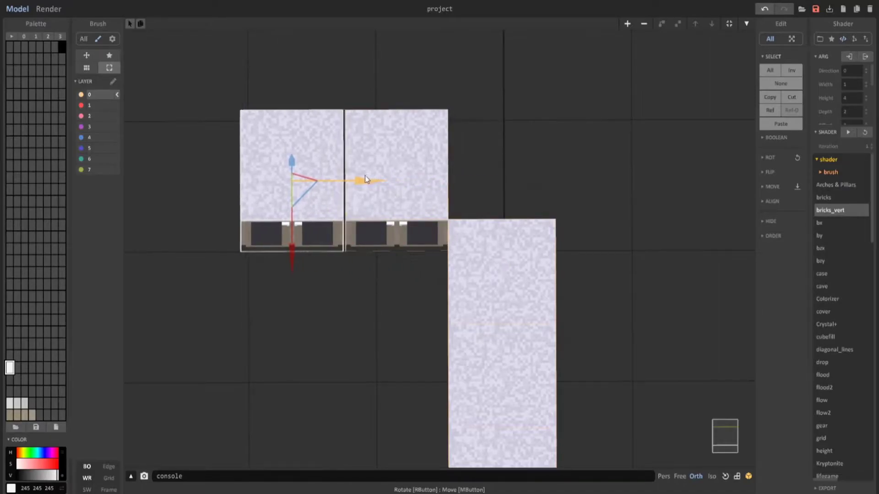
{"action": "middle_click_drag", "start_coordinate": [365, 179], "coordinate": [466, 199]}
{"action": "left_click_drag", "start_coordinate": [466, 199], "coordinate": [364, 200]}
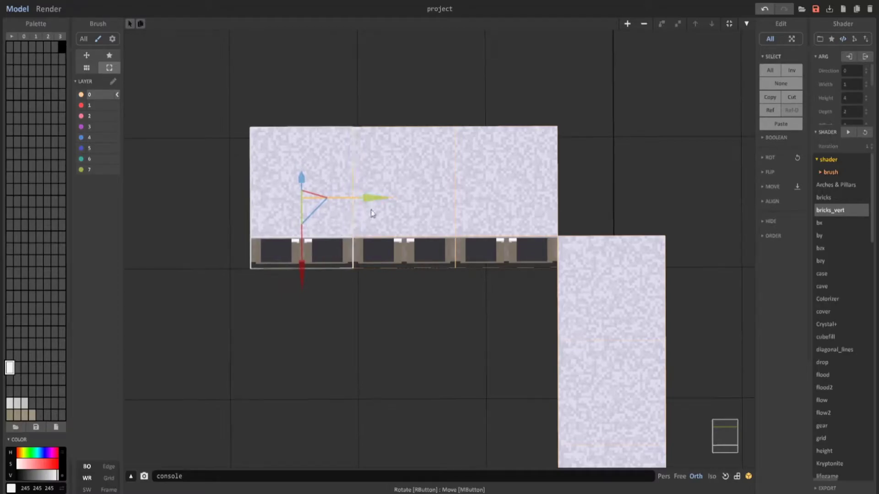
{"action": "right_click_drag", "start_coordinate": [371, 213], "coordinate": [442, 188]}
Delete the middle cabinet of the perpendicular leg to leave a one-cabinet gap.
{"action": "left_click", "coordinate": [412, 286]}
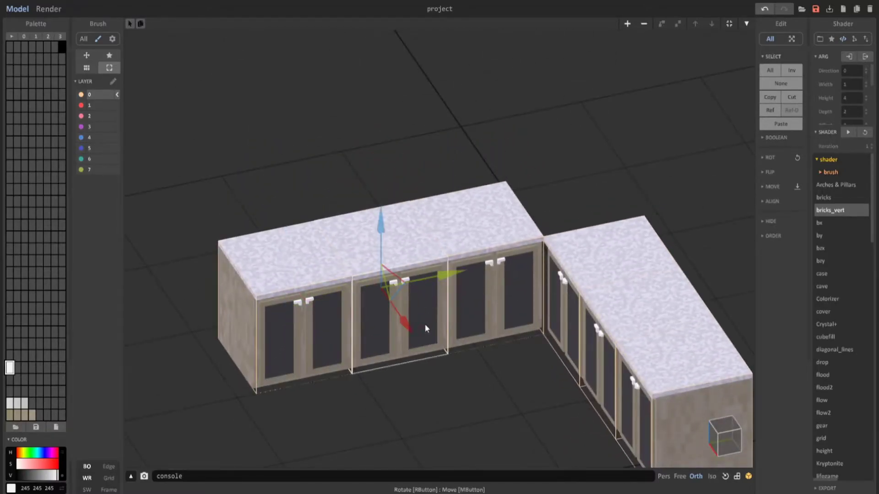
{"action": "key", "text": "Delete"}
{"action": "right_click_drag", "start_coordinate": [389, 282], "coordinate": [490, 315]}
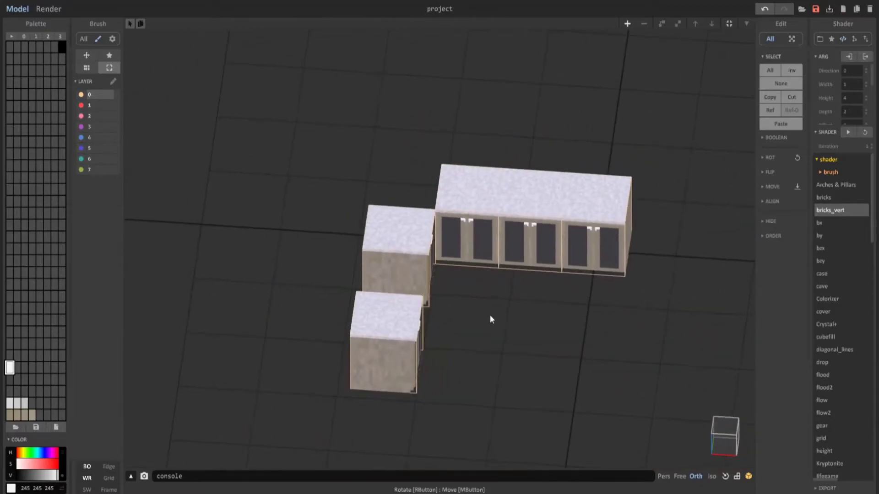
{"action": "middle_click_drag", "start_coordinate": [489, 315], "coordinate": [427, 317]}
{"action": "right_click_drag", "start_coordinate": [559, 265], "coordinate": [559, 224]}
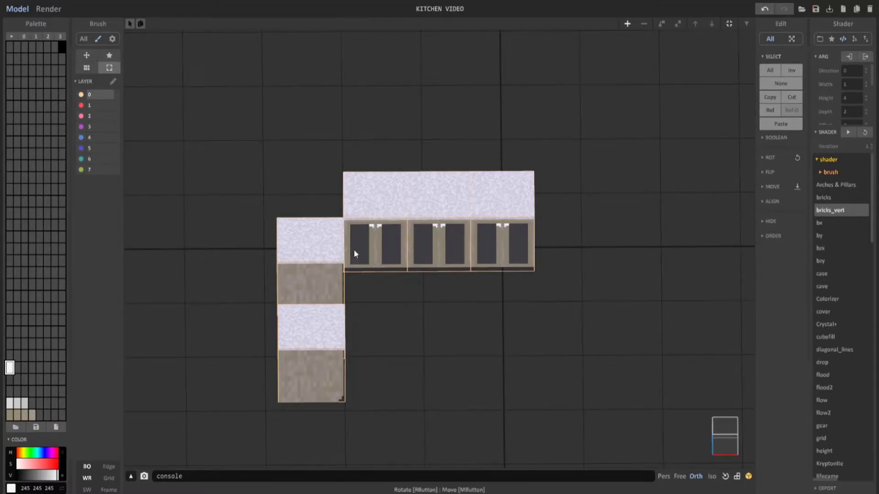
Duplicate the leg cabinet nearest the row into the empty corner where the two runs meet.
{"action": "right_click_drag", "start_coordinate": [337, 199], "coordinate": [288, 213]}
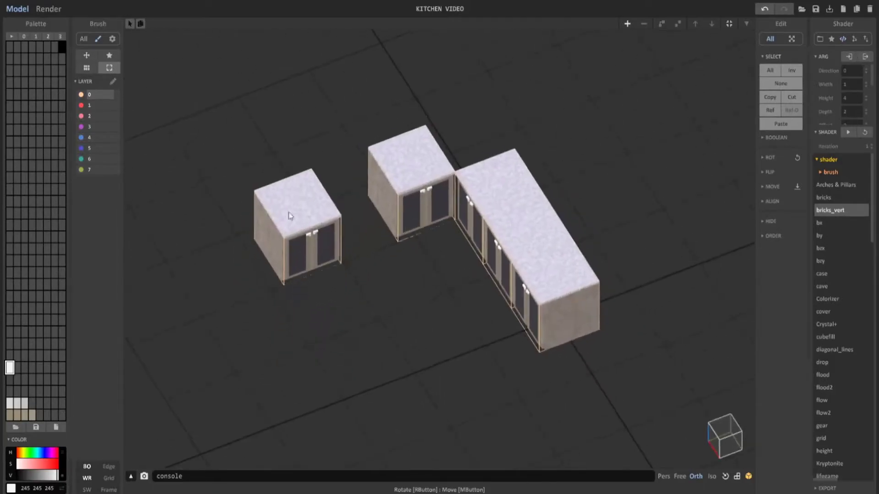
{"action": "middle_click_drag", "start_coordinate": [459, 189], "coordinate": [471, 320]}
{"action": "scroll", "coordinate": [471, 321], "scroll_direction": "up", "scroll_amount": 2}
{"action": "right_click_drag", "start_coordinate": [471, 321], "coordinate": [400, 245]}
{"action": "left_click", "coordinate": [396, 290]}
{"action": "left_click_drag", "start_coordinate": [445, 189], "coordinate": [525, 187]}
{"action": "right_click_drag", "start_coordinate": [525, 189], "coordinate": [505, 216]}
{"action": "middle_click_drag", "start_coordinate": [506, 216], "coordinate": [471, 314]}
{"action": "scroll", "coordinate": [470, 314], "scroll_direction": "up", "scroll_amount": 3}
{"action": "right_click_drag", "start_coordinate": [470, 314], "coordinate": [420, 344]}
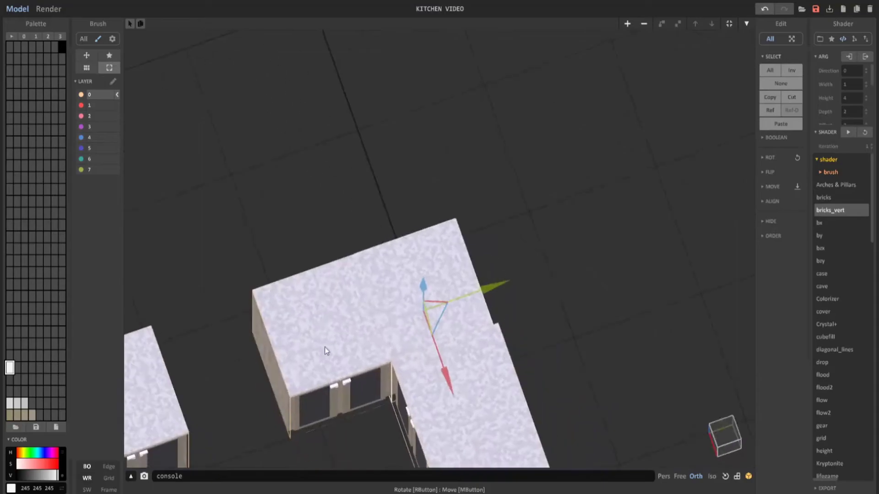
Rotate the corner cabinet so its doors face the adjoining leg cabinet, and slide it back into the corner against both runs.
{"action": "right_click_drag", "start_coordinate": [325, 347], "coordinate": [443, 203]}
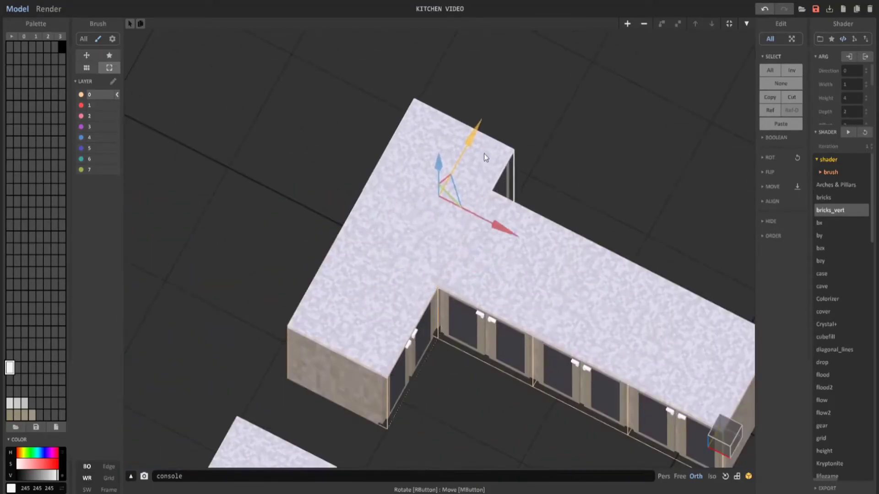
{"action": "left_click_drag", "start_coordinate": [485, 155], "coordinate": [540, 117]}
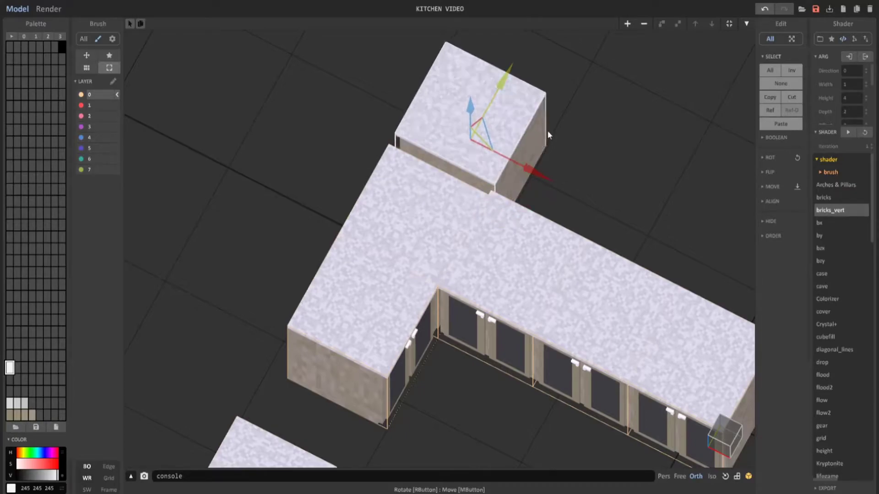
{"action": "mouse_move", "coordinate": [517, 192]}
{"action": "right_mouse_down"}
{"action": "mouse_move", "coordinate": [553, 188]}
{"action": "mouse_move", "coordinate": [516, 194]}
{"action": "right_mouse_up"}
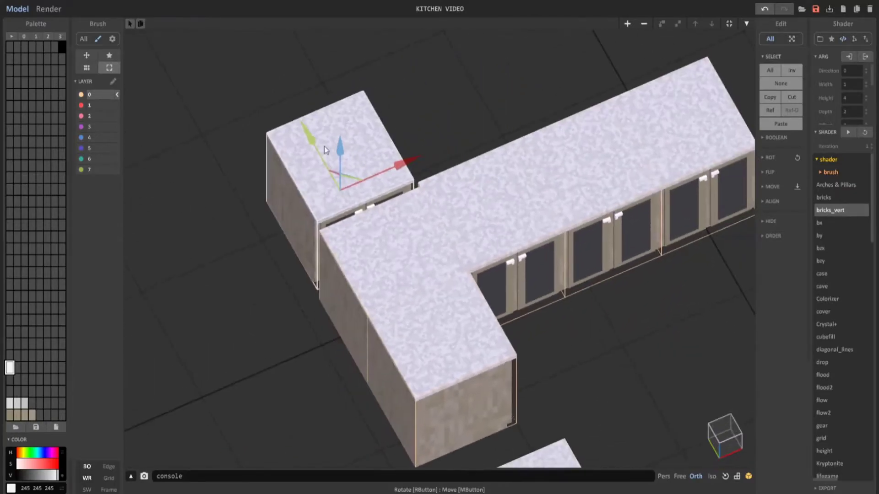
{"action": "left_click_drag", "start_coordinate": [324, 147], "coordinate": [455, 153]}
{"action": "right_click_drag", "start_coordinate": [455, 153], "coordinate": [354, 202]}
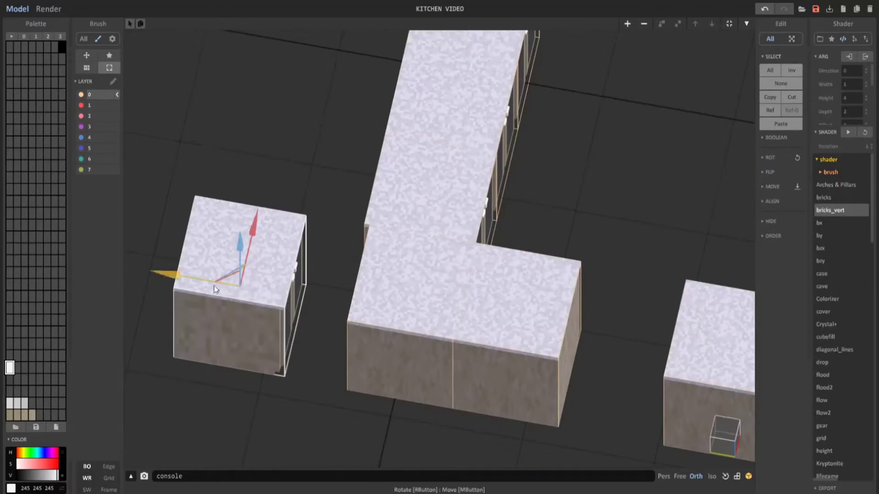
{"action": "left_click_drag", "start_coordinate": [203, 279], "coordinate": [354, 301]}
{"action": "right_click_drag", "start_coordinate": [354, 301], "coordinate": [412, 216]}
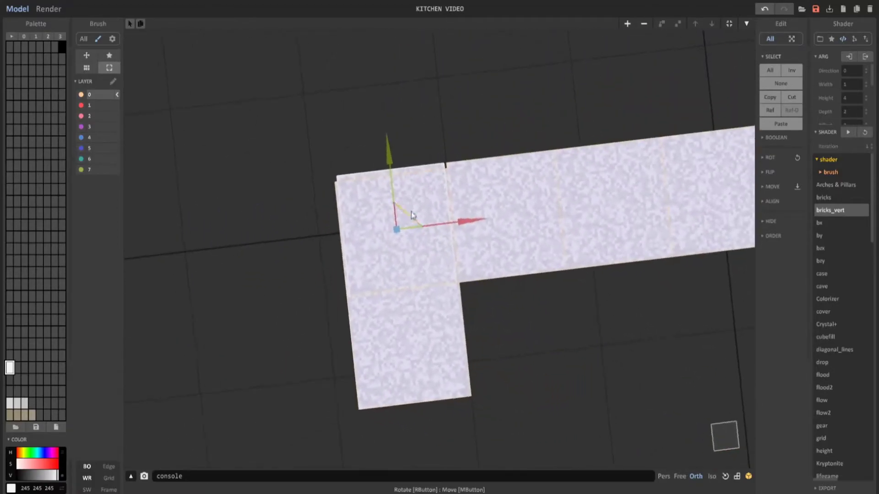
{"action": "left_click_drag", "start_coordinate": [474, 224], "coordinate": [477, 220]}
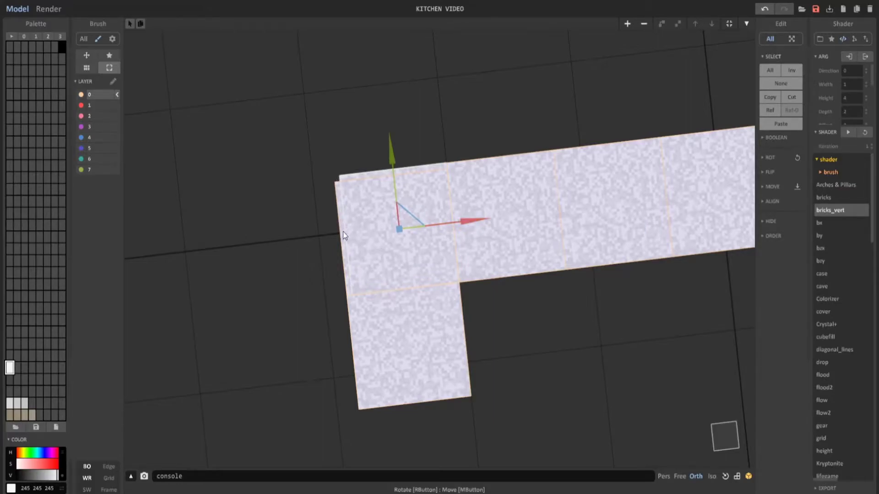
Extend the corner cabinet's editing volume to 42 × 42 × 42 voxels towards its uneven outer side.
{"action": "right_click_drag", "start_coordinate": [389, 265], "coordinate": [277, 407]}
{"action": "key", "text": "Tab"}
{"action": "left_click", "coordinate": [656, 24]}
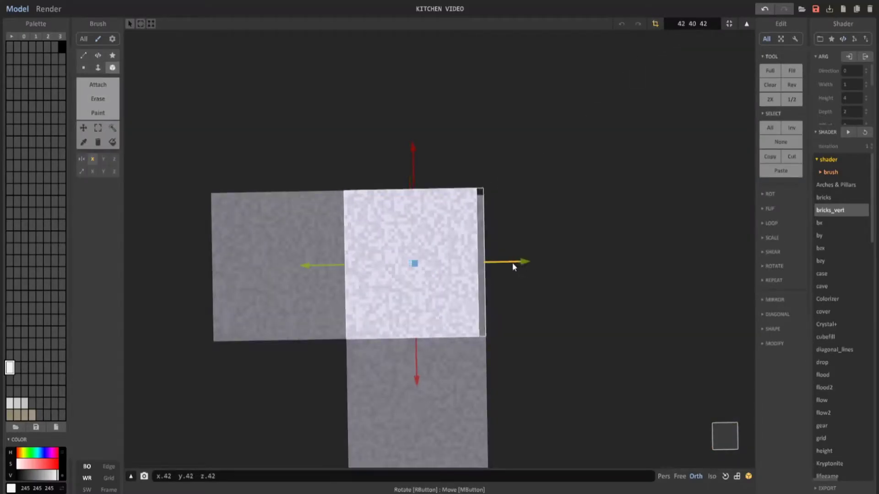
{"action": "right_click_drag", "start_coordinate": [507, 263], "coordinate": [368, 160]}
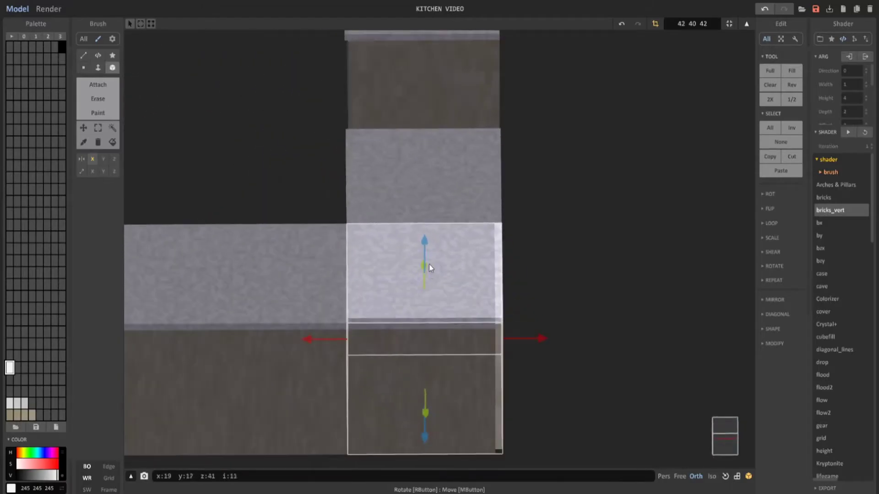
{"action": "middle_click_drag", "start_coordinate": [429, 264], "coordinate": [410, 232]}
{"action": "key", "text": "Tab"}
{"action": "right_click_drag", "start_coordinate": [410, 233], "coordinate": [331, 268]}
{"action": "key", "text": "Tab"}
{"action": "right_click_drag", "start_coordinate": [480, 183], "coordinate": [446, 224]}
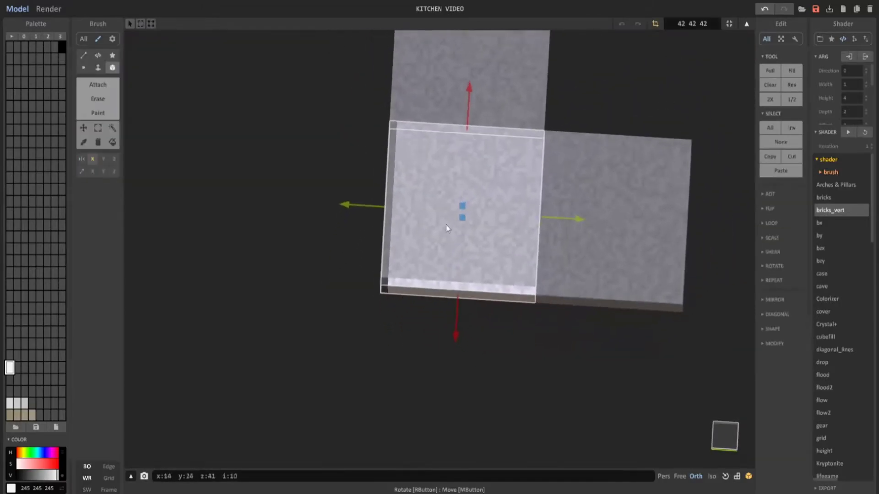
Box-select the voxels along the corner cabinet's outer side and extend them outward to fill the remaining gap.
{"action": "left_click", "coordinate": [96, 129]}
{"action": "left_click", "coordinate": [96, 129]}
{"action": "right_click_drag", "start_coordinate": [416, 158], "coordinate": [395, 255]}
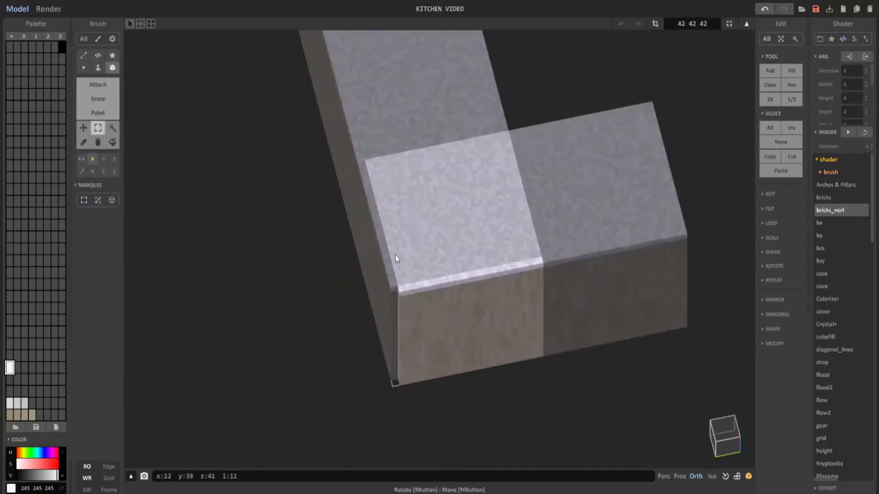
{"action": "left_click", "coordinate": [112, 202]}
{"action": "right_click_drag", "start_coordinate": [366, 293], "coordinate": [419, 321]}
{"action": "scroll", "coordinate": [418, 321], "scroll_direction": "up", "scroll_amount": 2}
{"action": "left_click_drag", "start_coordinate": [429, 323], "coordinate": [306, 176]}
{"action": "mouse_move", "coordinate": [306, 176]}
{"action": "right_mouse_down"}
{"action": "mouse_move", "coordinate": [408, 254]}
{"action": "mouse_move", "coordinate": [385, 233]}
{"action": "right_mouse_up"}
{"action": "scroll", "coordinate": [384, 256], "scroll_direction": "up", "scroll_amount": 2}
{"action": "left_click_drag", "start_coordinate": [383, 299], "coordinate": [367, 302], "text": "ctrl+shift"}
{"action": "right_click_drag", "start_coordinate": [367, 305], "coordinate": [388, 281]}
{"action": "scroll", "coordinate": [384, 296], "scroll_direction": "down", "scroll_amount": 4}
{"action": "scroll", "coordinate": [389, 281], "scroll_direction": "up", "scroll_amount": 1}
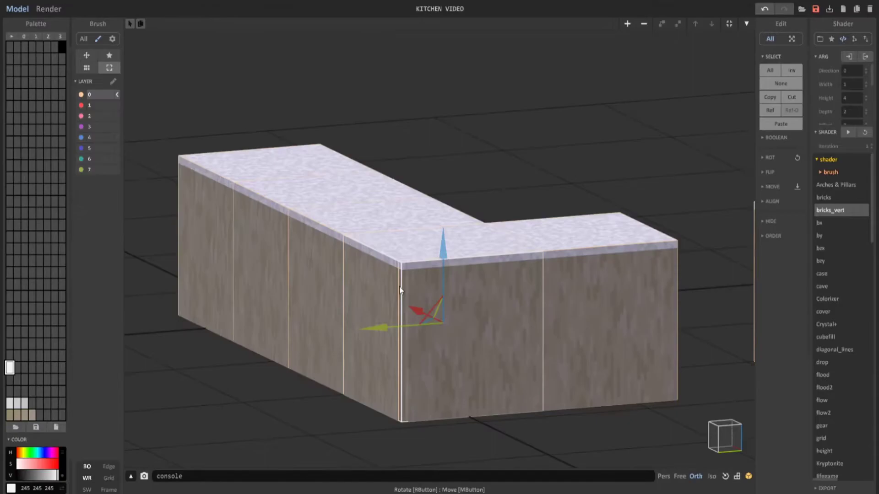
Duplicate the separate end cabinet into the gap between it and the counter leg.
{"action": "right_click_drag", "start_coordinate": [399, 286], "coordinate": [342, 312]}
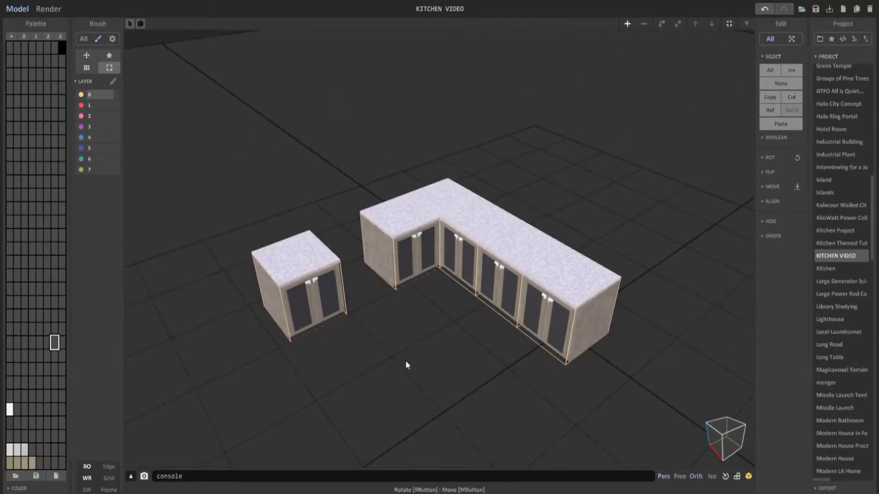
{"action": "left_click", "coordinate": [314, 290]}
{"action": "right_click_drag", "start_coordinate": [313, 290], "coordinate": [280, 304]}
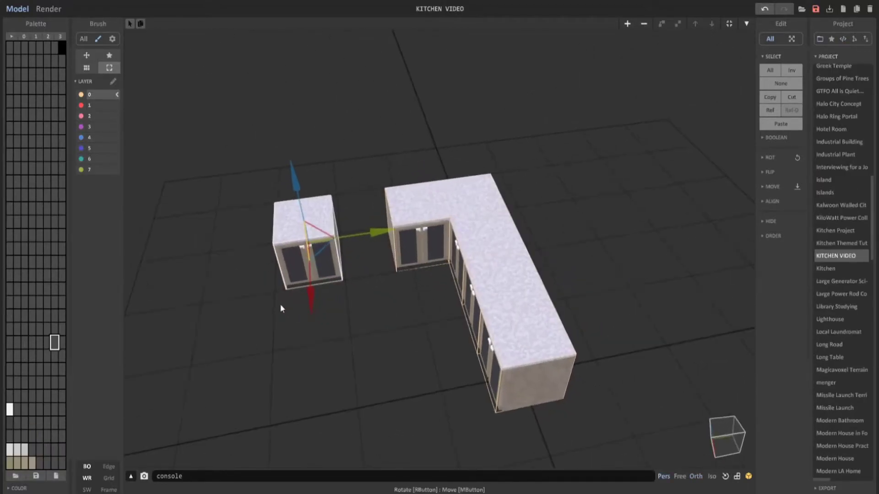
{"action": "left_click_drag", "start_coordinate": [356, 232], "coordinate": [411, 225]}
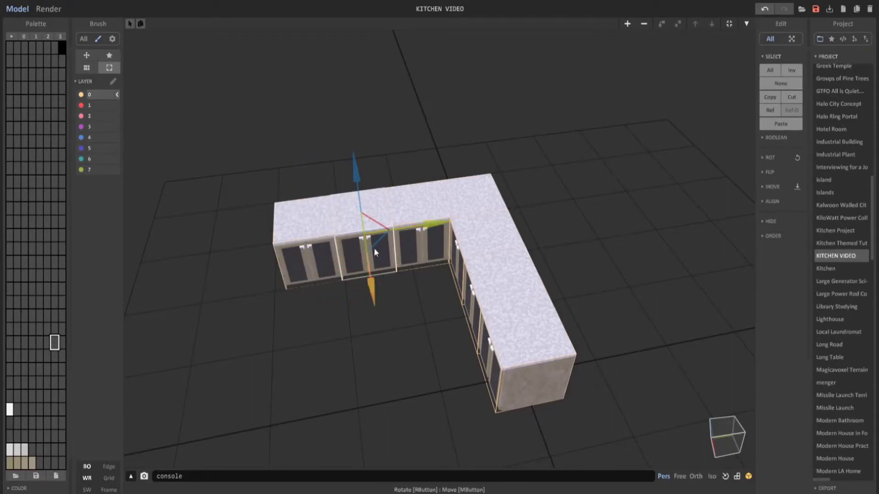
Open the cabinet duplicate in the gap for voxel editing and erase all of its voxels.
{"action": "middle_click_drag", "start_coordinate": [374, 248], "coordinate": [454, 271]}
{"action": "scroll", "coordinate": [454, 270], "scroll_direction": "up", "scroll_amount": 3}
{"action": "key", "text": "Tab"}
{"action": "right_click_drag", "start_coordinate": [454, 271], "coordinate": [473, 260]}
{"action": "middle_click_drag", "start_coordinate": [474, 259], "coordinate": [435, 279]}
{"action": "scroll", "coordinate": [435, 279], "scroll_direction": "up", "scroll_amount": 3}
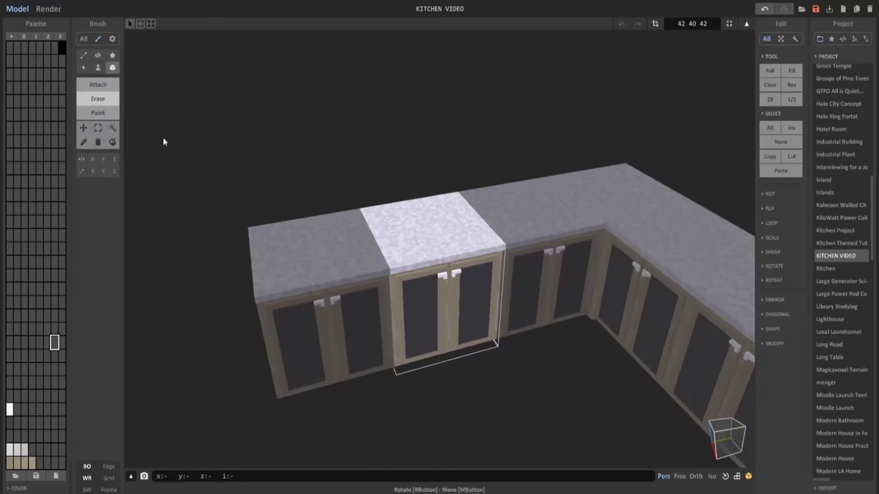
{"action": "key", "text": "Delete"}
Fill the emptied volume from its base up to counter height with a solid dark grey block.
{"action": "left_click", "coordinate": [111, 87]}
{"action": "left_click", "coordinate": [98, 67]}
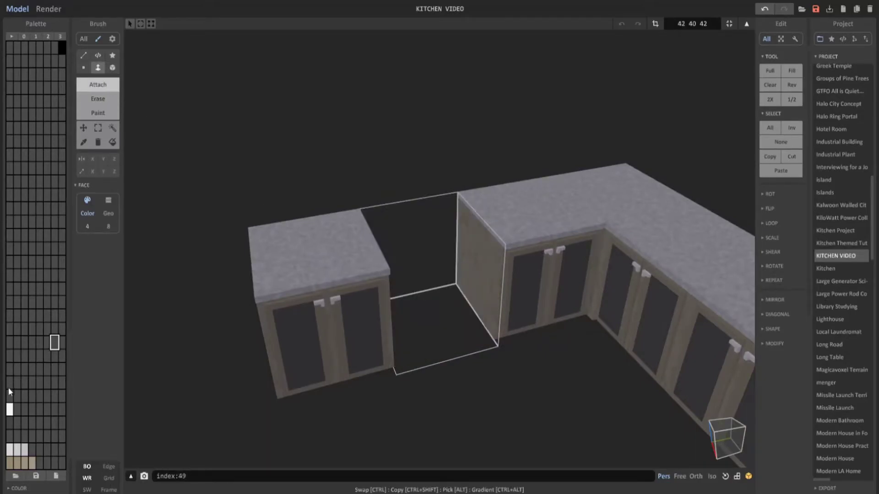
{"action": "left_click", "coordinate": [8, 387]}
{"action": "left_click_drag", "start_coordinate": [423, 323], "coordinate": [446, 246]}
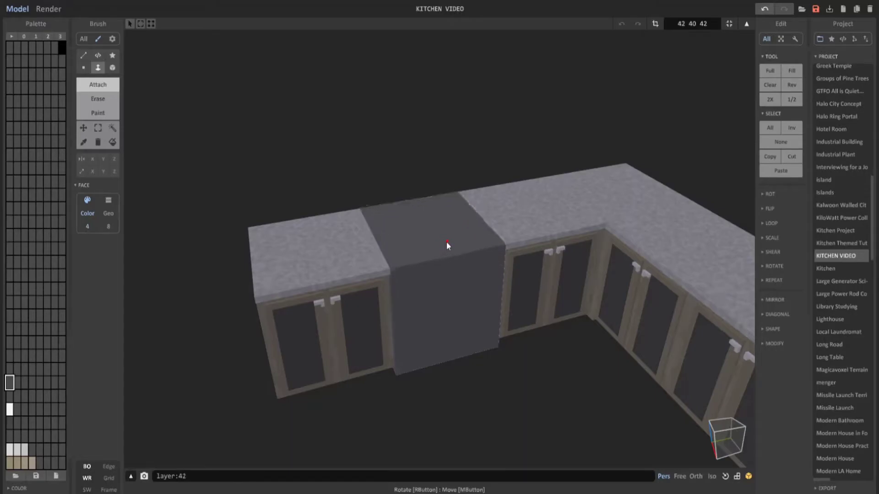
Extrude a back panel upward along the stove block's rear edge and set the volume's height to 47 voxels.
{"action": "left_click_drag", "start_coordinate": [446, 244], "coordinate": [443, 169]}
{"action": "double_click", "coordinate": [704, 24]}
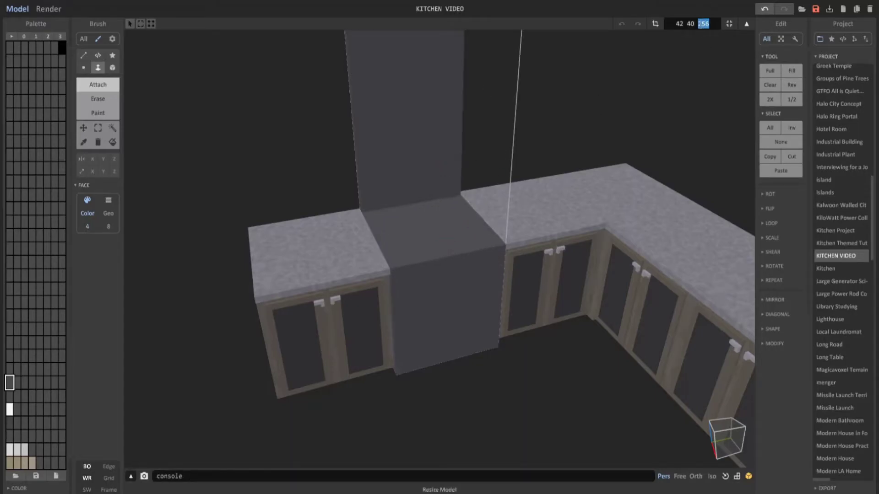
{"action": "type", "text": "47"}
{"action": "key", "text": "Return"}
Erase shallow recesses in the stove's front face for a large oven door with two narrow drawers below it.
{"action": "scroll", "coordinate": [373, 196], "scroll_direction": "up", "scroll_amount": 5}
{"action": "right_click_drag", "start_coordinate": [373, 196], "coordinate": [353, 238]}
{"action": "left_click", "coordinate": [97, 99]}
{"action": "right_click_drag", "start_coordinate": [348, 293], "coordinate": [332, 217]}
{"action": "left_click", "coordinate": [113, 68]}
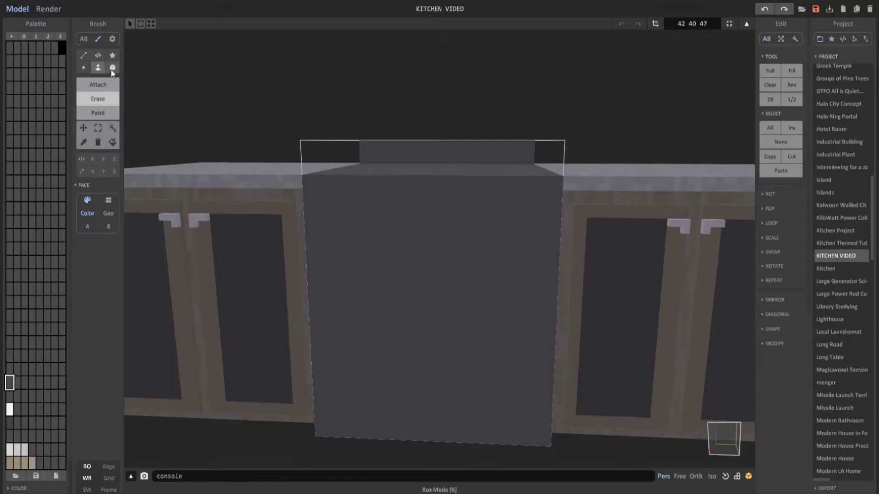
{"action": "mouse_move", "coordinate": [332, 239]}
{"action": "left_mouse_down"}
{"action": "mouse_move", "coordinate": [473, 355]}
{"action": "mouse_move", "coordinate": [345, 359]}
{"action": "mouse_move", "coordinate": [518, 414]}
{"action": "mouse_move", "coordinate": [512, 427]}
{"action": "left_mouse_up"}
{"action": "left_click_drag", "start_coordinate": [355, 391], "coordinate": [511, 396]}
{"action": "left_click", "coordinate": [98, 85]}
{"action": "mouse_move", "coordinate": [316, 197]}
{"action": "right_mouse_down"}
{"action": "mouse_move", "coordinate": [396, 255]}
{"action": "mouse_move", "coordinate": [293, 284]}
{"action": "right_mouse_up"}
Erase four circular burner recesses in the stove top with the circle tool, mirrored in X and Y.
{"action": "left_click", "coordinate": [98, 99]}
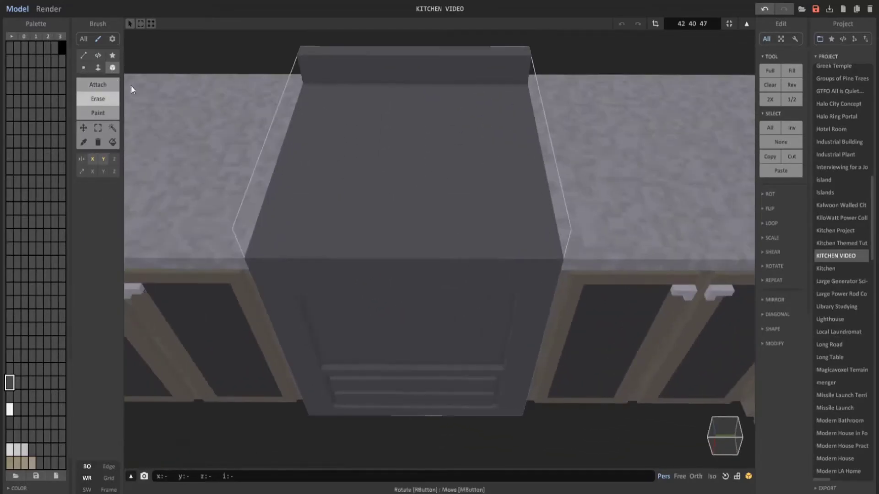
{"action": "left_click", "coordinate": [84, 68]}
{"action": "right_click_drag", "start_coordinate": [316, 96], "coordinate": [321, 163]}
{"action": "left_click", "coordinate": [84, 55]}
{"action": "left_click", "coordinate": [112, 200]}
{"action": "key", "text": "ctrl+z"}
{"action": "left_click_drag", "start_coordinate": [321, 137], "coordinate": [372, 167]}
{"action": "mouse_move", "coordinate": [367, 168]}
{"action": "right_mouse_down"}
{"action": "mouse_move", "coordinate": [435, 123]}
{"action": "mouse_move", "coordinate": [481, 174]}
{"action": "right_mouse_up"}
Mix a 119 119 119 grey and fill the four burner recesses with it.
{"action": "left_click", "coordinate": [17, 383]}
{"action": "left_click", "coordinate": [19, 488]}
{"action": "left_click", "coordinate": [35, 476]}
{"action": "left_click", "coordinate": [98, 67]}
{"action": "left_click", "coordinate": [98, 85]}
{"action": "left_click", "coordinate": [112, 127]}
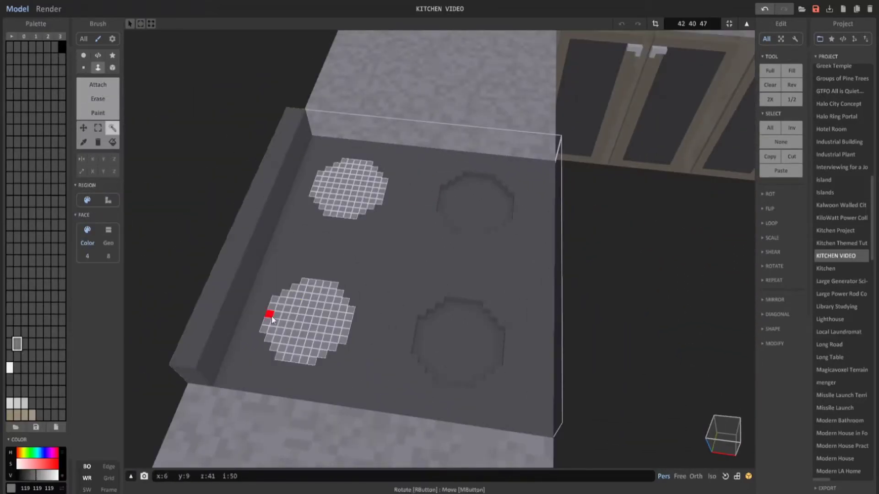
{"action": "right_click_drag", "start_coordinate": [353, 196], "coordinate": [389, 225]}
{"action": "left_click", "coordinate": [98, 85]}
{"action": "left_click", "coordinate": [470, 195]}
{"action": "left_click", "coordinate": [476, 356]}
Darken the burners' grey to 61 61 61.
{"action": "mouse_move", "coordinate": [226, 133]}
{"action": "right_mouse_down"}
{"action": "mouse_move", "coordinate": [226, 188]}
{"action": "mouse_move", "coordinate": [302, 206]}
{"action": "mouse_move", "coordinate": [295, 231]}
{"action": "right_mouse_up"}
{"action": "left_click", "coordinate": [363, 255], "text": "alt"}
{"action": "left_click", "coordinate": [378, 161]}
{"action": "left_click", "coordinate": [98, 99]}
{"action": "left_click", "coordinate": [17, 344]}
{"action": "left_click", "coordinate": [27, 476]}
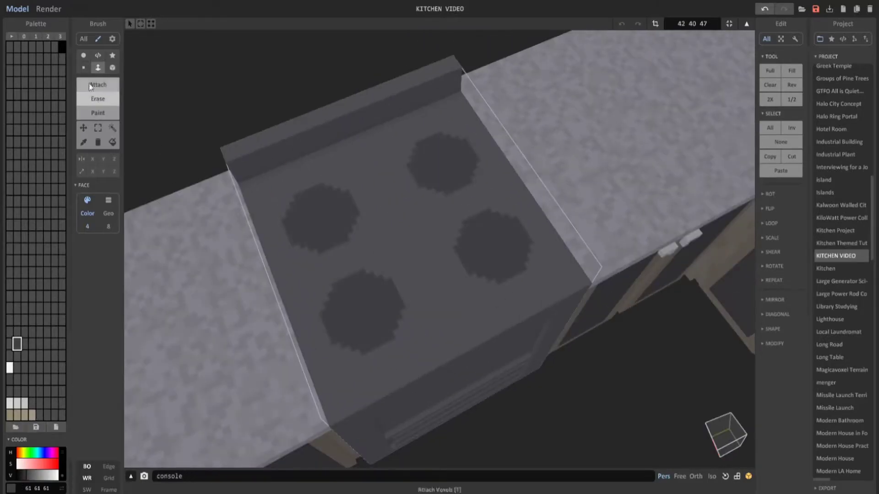
Erase a circle of radius 6 from the centre of each burner so that only a dark ring remains.
{"action": "left_click", "coordinate": [84, 56]}
{"action": "left_click_drag", "start_coordinate": [443, 164], "coordinate": [457, 188]}
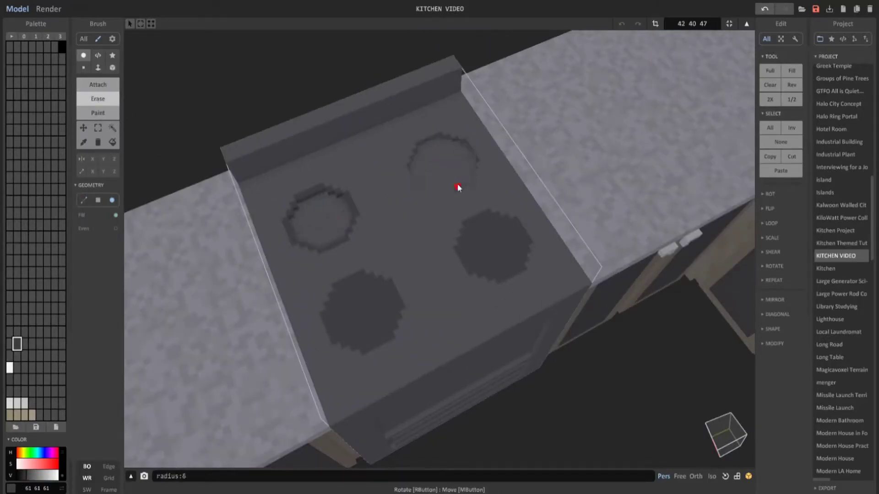
{"action": "left_click_drag", "start_coordinate": [493, 247], "coordinate": [509, 272]}
{"action": "left_click_drag", "start_coordinate": [364, 311], "coordinate": [379, 338]}
{"action": "right_click_drag", "start_coordinate": [380, 337], "coordinate": [428, 254]}
{"action": "scroll", "coordinate": [428, 254], "scroll_direction": "down", "scroll_amount": 4}
Extend the stove's volume to 44 × 40 × 47 and attach a dark handle bar across the front above the oven door.
{"action": "left_click", "coordinate": [113, 68]}
{"action": "left_click", "coordinate": [97, 85]}
{"action": "scroll", "coordinate": [316, 258], "scroll_direction": "up", "scroll_amount": 4}
{"action": "left_click", "coordinate": [687, 24]}
{"action": "mouse_move", "coordinate": [316, 259]}
{"action": "right_mouse_down"}
{"action": "mouse_move", "coordinate": [412, 229]}
{"action": "mouse_move", "coordinate": [330, 256]}
{"action": "right_mouse_up"}
{"action": "type", "text": "4"}
{"action": "key", "text": "Return"}
{"action": "left_click_drag", "start_coordinate": [317, 268], "coordinate": [461, 256]}
{"action": "left_click", "coordinate": [92, 159]}
{"action": "key", "text": "ctrl+z"}
Attach small centred dark handles to the stove's two drawers with Y mirroring.
{"action": "left_click", "coordinate": [103, 159]}
{"action": "right_click_drag", "start_coordinate": [461, 256], "coordinate": [367, 249]}
{"action": "middle_click_drag", "start_coordinate": [367, 249], "coordinate": [297, 165]}
{"action": "scroll", "coordinate": [297, 229], "scroll_direction": "up", "scroll_amount": 3}
{"action": "mouse_move", "coordinate": [291, 284]}
{"action": "left_mouse_down"}
{"action": "mouse_move", "coordinate": [303, 281]}
{"action": "mouse_move", "coordinate": [319, 308]}
{"action": "left_mouse_up"}
{"action": "mouse_move", "coordinate": [319, 307]}
{"action": "right_mouse_down"}
{"action": "mouse_move", "coordinate": [355, 310]}
{"action": "mouse_move", "coordinate": [306, 343]}
{"action": "right_mouse_up"}
Mix a 152 152 152 light grey and paint the recessed oven door panel with it as a window.
{"action": "left_click", "coordinate": [98, 68]}
{"action": "right_click_drag", "start_coordinate": [293, 274], "coordinate": [293, 229]}
{"action": "left_click", "coordinate": [25, 344]}
{"action": "left_click", "coordinate": [41, 475]}
{"action": "left_click", "coordinate": [98, 84]}
{"action": "left_click", "coordinate": [94, 116]}
{"action": "left_click", "coordinate": [316, 197]}
Erase a shallow rectangular recess in the front of the stove's back panel.
{"action": "right_click_drag", "start_coordinate": [316, 197], "coordinate": [404, 225]}
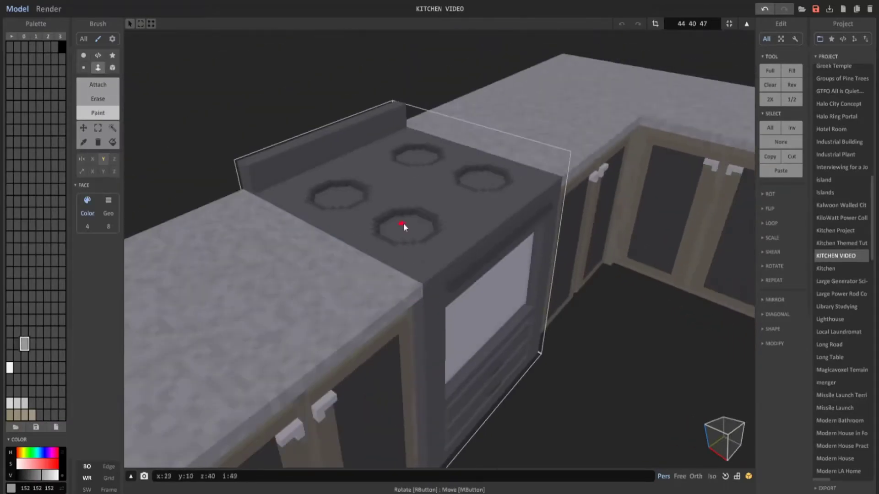
{"action": "scroll", "coordinate": [405, 225], "scroll_direction": "up", "scroll_amount": 5}
{"action": "left_click", "coordinate": [98, 98]}
{"action": "left_click", "coordinate": [112, 68]}
{"action": "left_click_drag", "start_coordinate": [172, 153], "coordinate": [494, 80]}
Attach two mirrored pairs of square light grey knobs to the stove front above the handle bar.
{"action": "right_click_drag", "start_coordinate": [410, 98], "coordinate": [345, 208]}
{"action": "scroll", "coordinate": [346, 208], "scroll_direction": "down", "scroll_amount": 5}
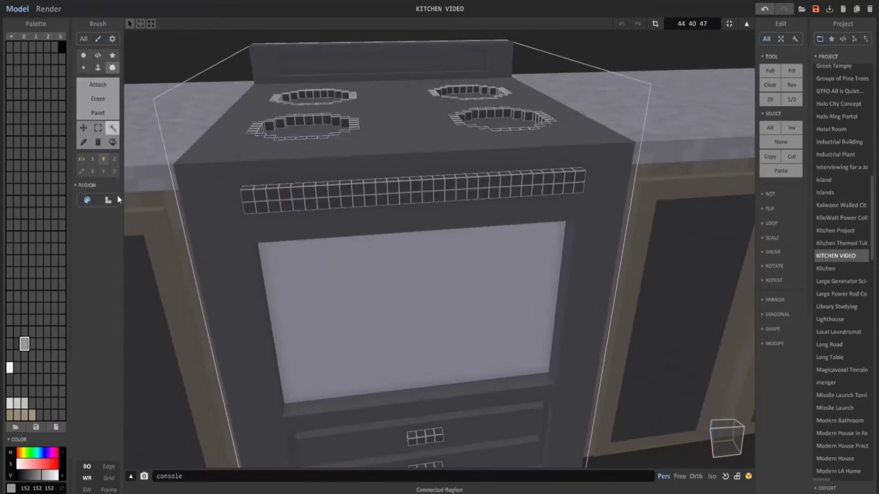
{"action": "left_click_drag", "start_coordinate": [322, 192], "coordinate": [323, 192]}
{"action": "left_click_drag", "start_coordinate": [358, 175], "coordinate": [372, 190]}
{"action": "right_click_drag", "start_coordinate": [389, 201], "coordinate": [492, 229]}
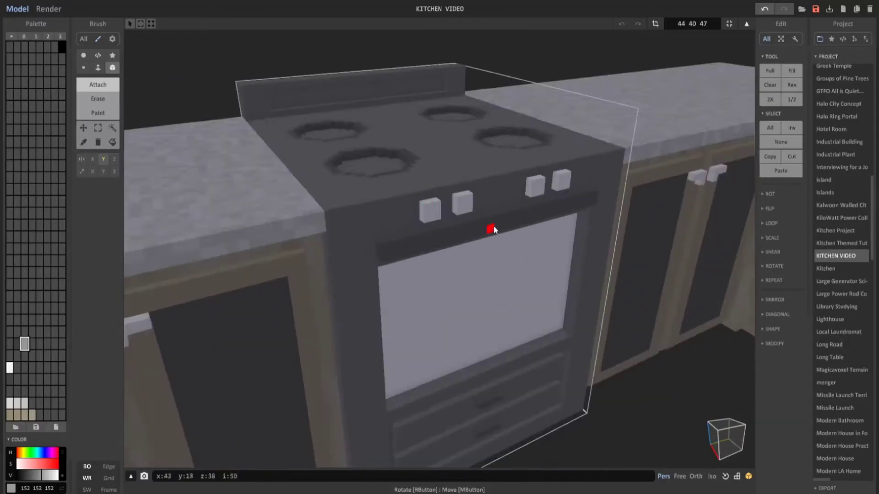
{"action": "right_click_drag", "start_coordinate": [426, 204], "coordinate": [425, 210]}
Recolor the four stove knobs with the 61 61 61 dark grey using region replace.
{"action": "scroll", "coordinate": [473, 229], "scroll_direction": "down", "scroll_amount": 4}
{"action": "right_click_drag", "start_coordinate": [473, 229], "coordinate": [499, 243]}
{"action": "scroll", "coordinate": [473, 229], "scroll_direction": "up", "scroll_amount": 5}
{"action": "left_click", "coordinate": [32, 344]}
{"action": "left_click", "coordinate": [100, 114]}
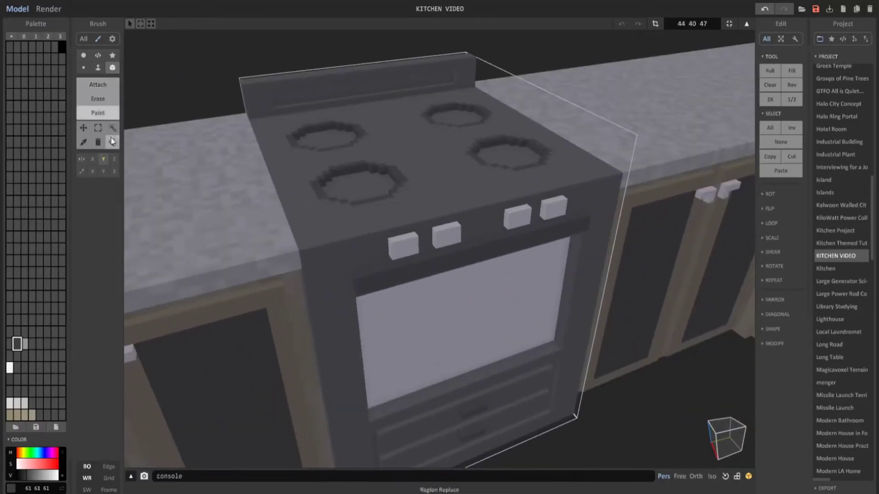
{"action": "left_click", "coordinate": [112, 142]}
{"action": "left_click", "coordinate": [404, 246]}
{"action": "left_click", "coordinate": [549, 215]}
Mix a 191 204 137 yellow-green and paint a small rectangular display in the centre of the back panel's recess.
{"action": "scroll", "coordinate": [504, 220], "scroll_direction": "down", "scroll_amount": 5}
{"action": "scroll", "coordinate": [401, 300], "scroll_direction": "up", "scroll_amount": 5}
{"action": "left_click", "coordinate": [24, 456]}
{"action": "left_click", "coordinate": [49, 475]}
{"action": "left_click", "coordinate": [98, 113]}
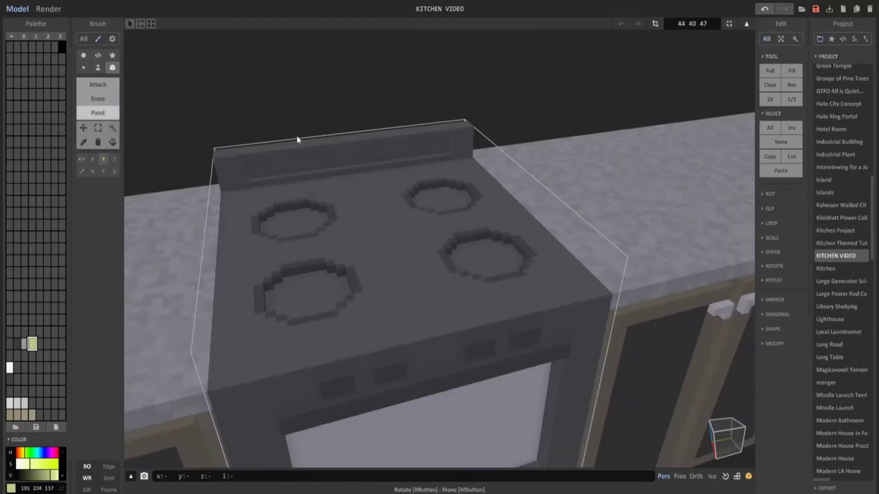
{"action": "left_click_drag", "start_coordinate": [335, 154], "coordinate": [354, 164]}
Attach mirrored light grey buttons of 152 152 152 on both sides of the back panel's display.
{"action": "left_click", "coordinate": [25, 345]}
{"action": "left_click", "coordinate": [98, 85]}
{"action": "left_click", "coordinate": [303, 161]}
{"action": "left_click", "coordinate": [319, 161]}
{"action": "left_click", "coordinate": [342, 162]}
{"action": "key", "text": "ctrl+z"}
{"action": "left_click", "coordinate": [328, 162]}
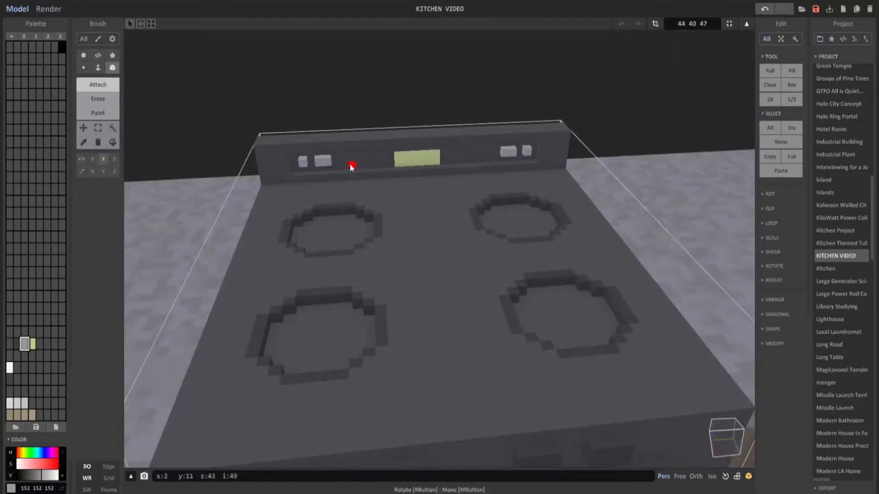
{"action": "key", "text": "ctrl+z"}
{"action": "left_click", "coordinate": [335, 162]}
{"action": "scroll", "coordinate": [365, 163], "scroll_direction": "down", "scroll_amount": 6}
{"action": "right_click_drag", "start_coordinate": [365, 163], "coordinate": [428, 284]}
{"action": "scroll", "coordinate": [443, 300], "scroll_direction": "down", "scroll_amount": 3}
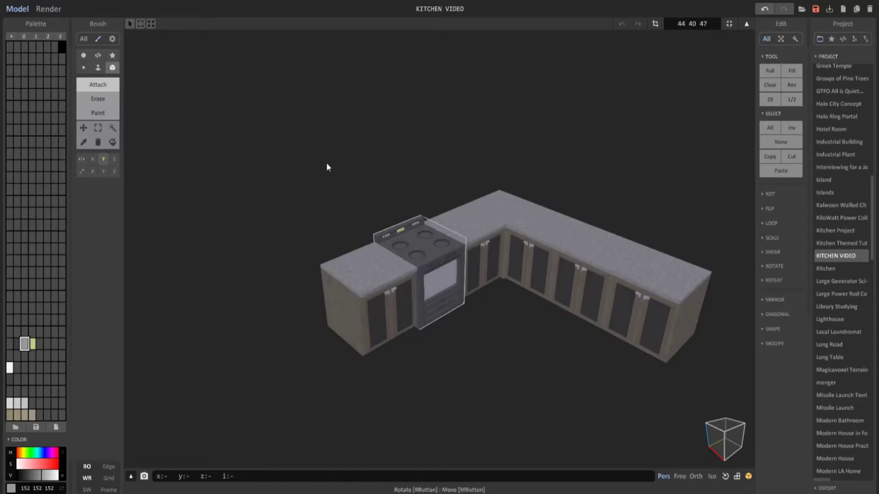
Create a four-swatch brown palette gradient running from a medium brown to a dark brown of 75 55 40.
{"action": "left_click", "coordinate": [12, 310]}
{"action": "left_click", "coordinate": [21, 456]}
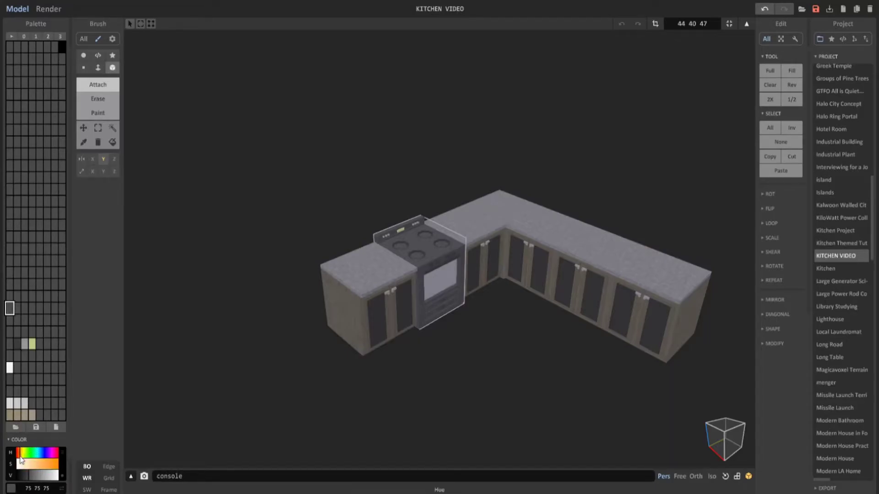
{"action": "left_click", "coordinate": [36, 465]}
{"action": "left_click", "coordinate": [32, 308]}
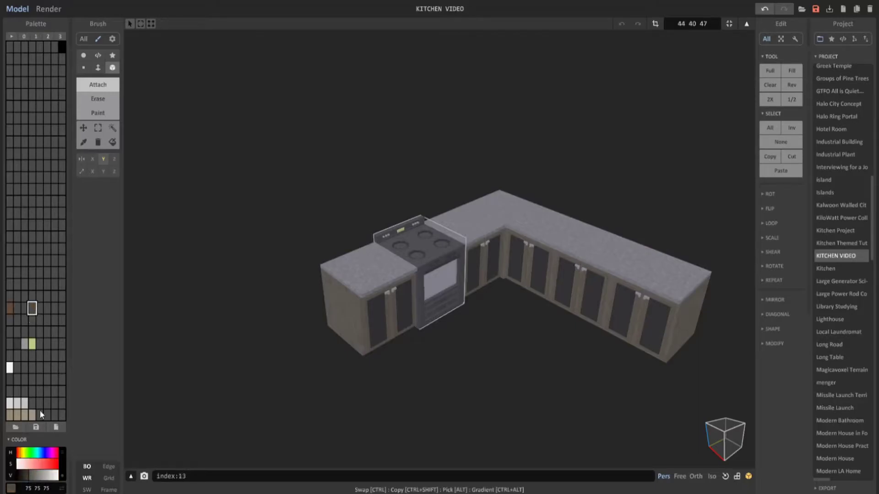
{"action": "left_click", "coordinate": [21, 455]}
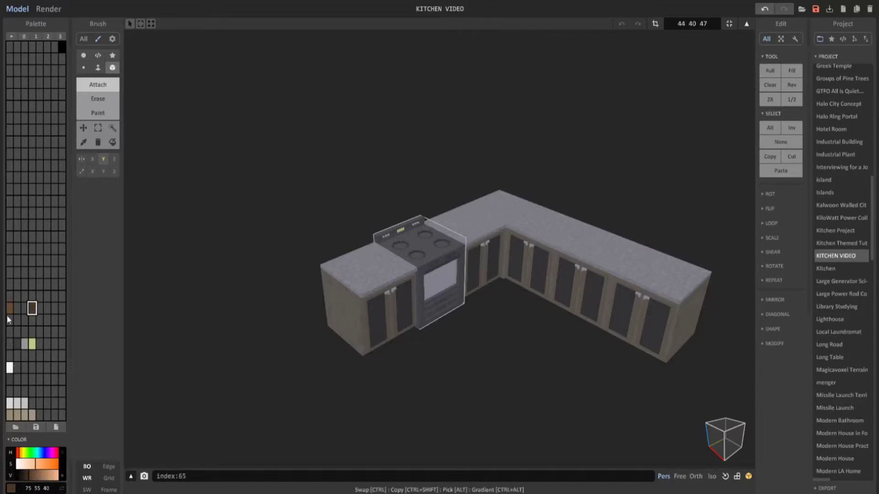
{"action": "left_click", "coordinate": [9, 310]}
{"action": "left_click", "coordinate": [32, 273]}
Add a new empty object and move it onto the open floor in front of the cabinet row.
{"action": "scroll", "coordinate": [368, 334], "scroll_direction": "down", "scroll_amount": 3}
{"action": "right_click_drag", "start_coordinate": [368, 333], "coordinate": [368, 348]}
{"action": "middle_click_drag", "start_coordinate": [368, 348], "coordinate": [315, 287]}
{"action": "scroll", "coordinate": [315, 287], "scroll_direction": "up", "scroll_amount": 3}
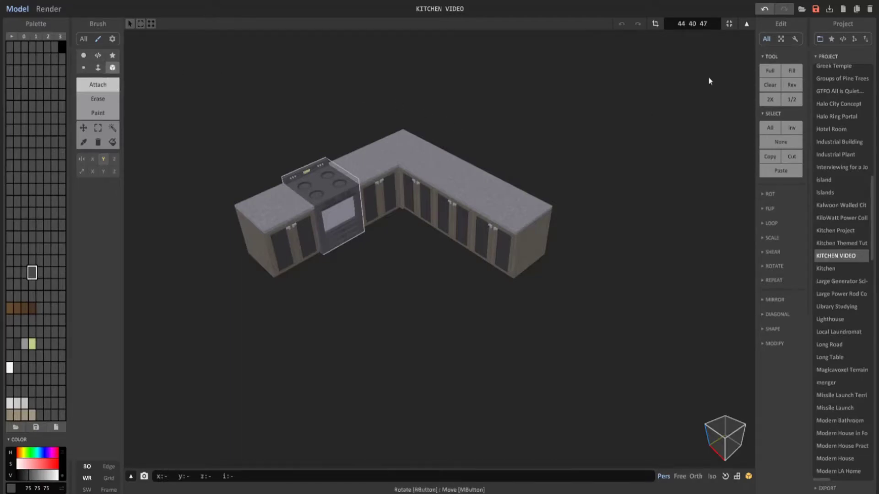
{"action": "key", "text": "Tab"}
{"action": "left_click", "coordinate": [633, 21]}
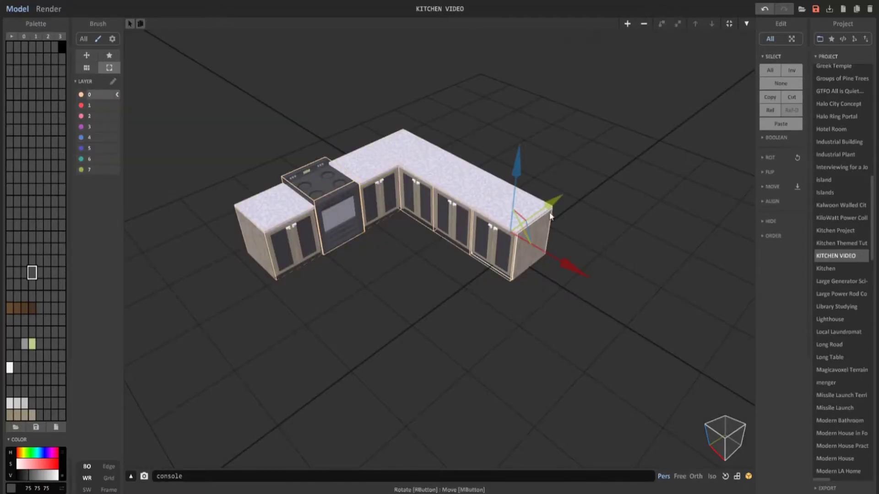
{"action": "left_click_drag", "start_coordinate": [551, 208], "coordinate": [480, 260]}
{"action": "right_click_drag", "start_coordinate": [480, 259], "coordinate": [519, 264]}
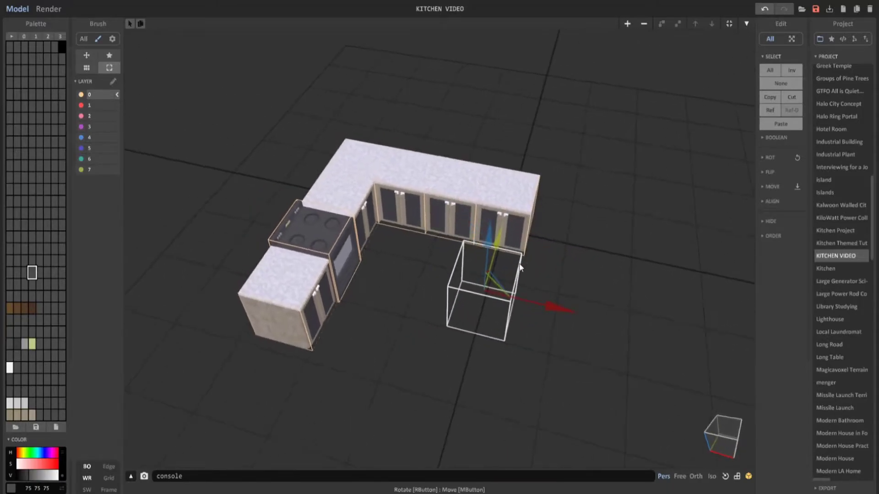
Set the new object's volume to 126 × 126 × 1 voxels for a flat floor.
{"action": "key", "text": "Tab"}
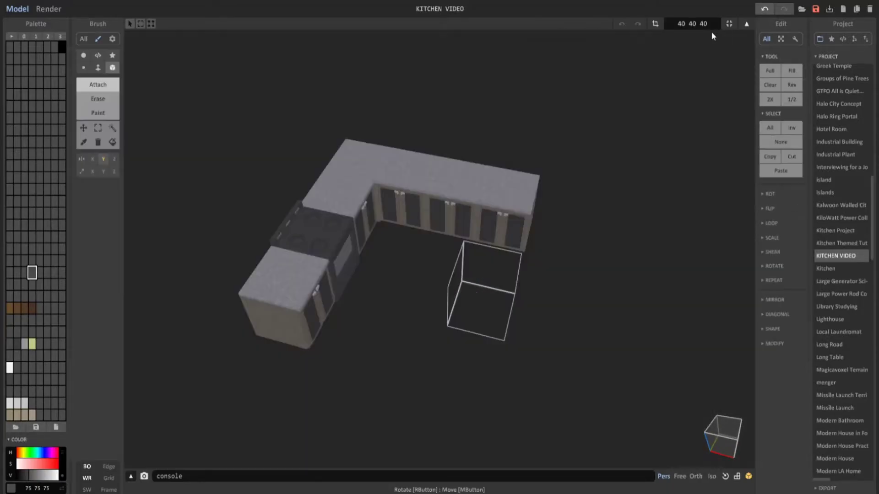
{"action": "type", "text": "126 126 126"}
{"action": "key", "text": "Return"}
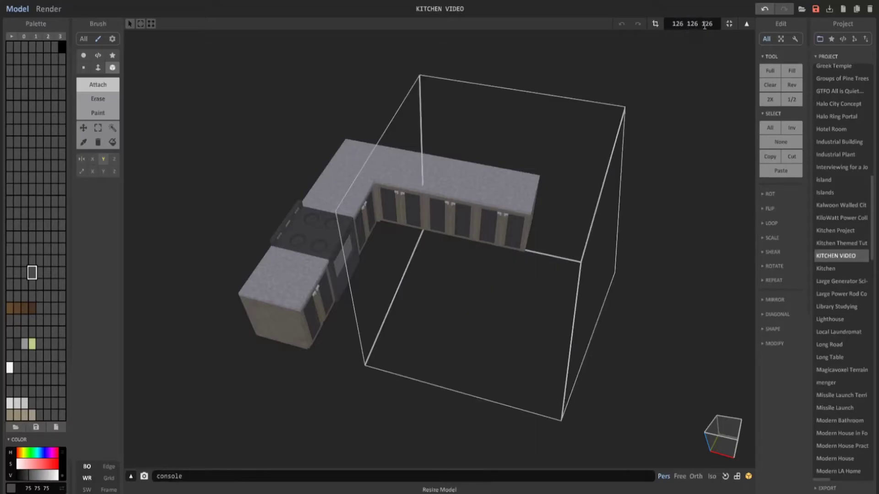
{"action": "type", "text": "1"}
{"action": "key", "text": "Return"}
In an orthographic top view, move the floor object under the counters and line its side up with the row's open end.
{"action": "right_click_drag", "start_coordinate": [686, 256], "coordinate": [691, 378]}
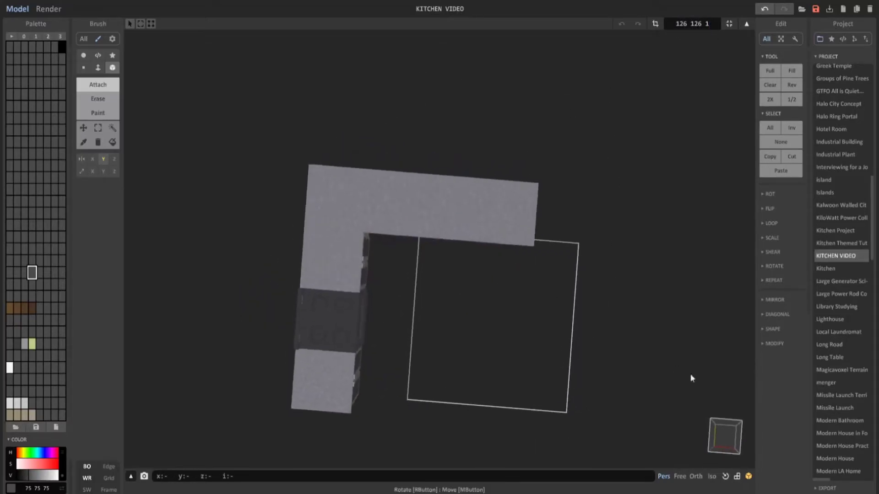
{"action": "left_click", "coordinate": [698, 475]}
{"action": "left_click", "coordinate": [727, 438]}
{"action": "scroll", "coordinate": [567, 198], "scroll_direction": "up", "scroll_amount": 3}
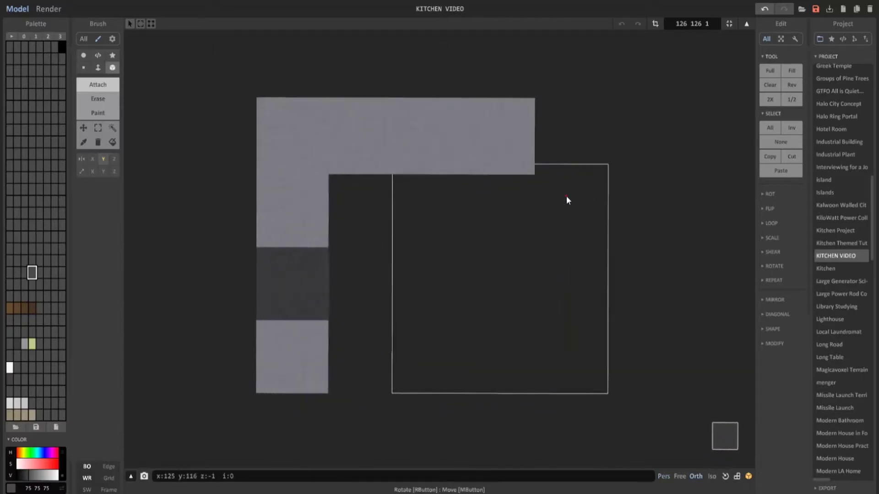
{"action": "key", "text": "Tab"}
{"action": "left_click_drag", "start_coordinate": [568, 280], "coordinate": [498, 270]}
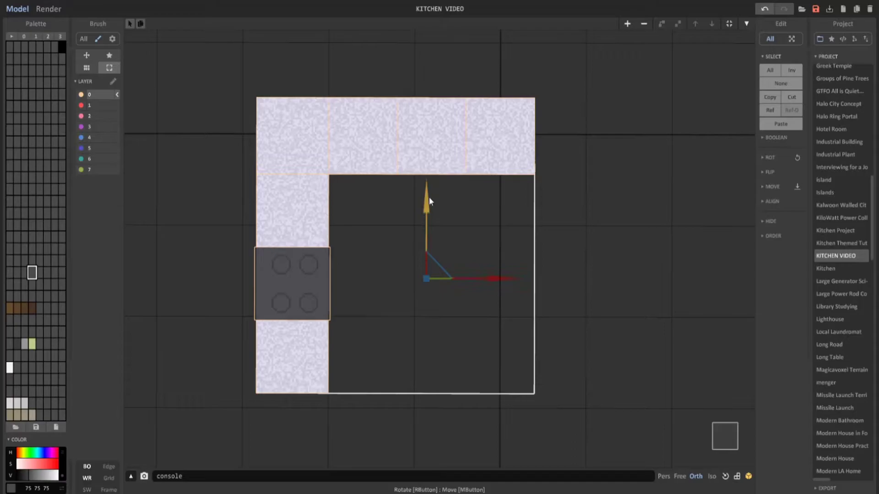
{"action": "left_click_drag", "start_coordinate": [428, 199], "coordinate": [438, 129]}
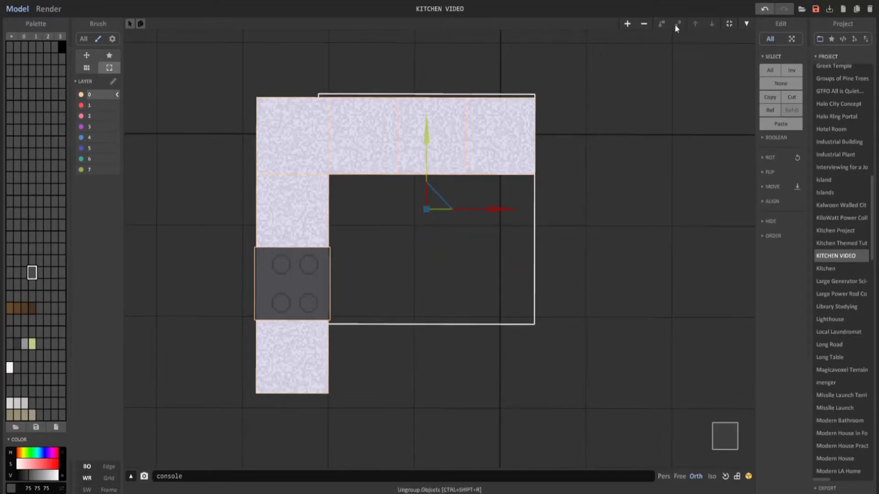
Resize the floor object to 162 × 162 × 1 voxels so its edges match the outer outline of the L-shaped counter.
{"action": "key", "text": "Tab"}
{"action": "left_click", "coordinate": [655, 24]}
{"action": "left_click", "coordinate": [656, 24]}
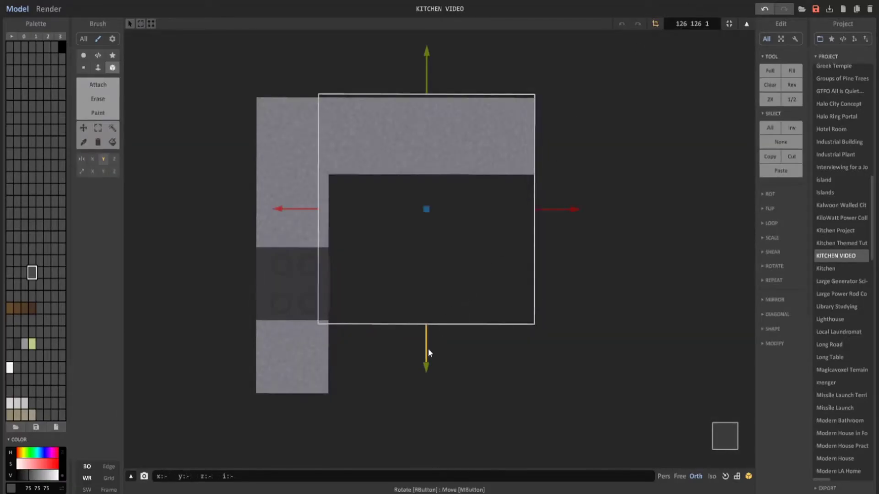
{"action": "left_click_drag", "start_coordinate": [427, 353], "coordinate": [412, 369]}
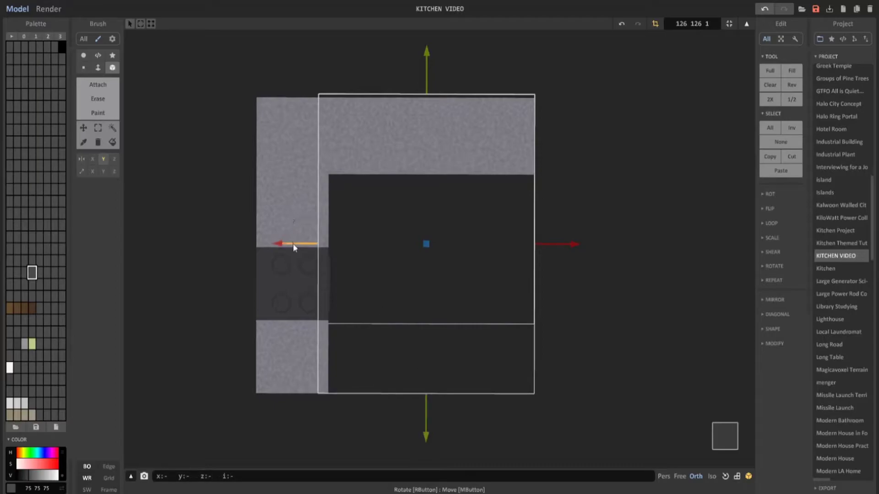
{"action": "left_click_drag", "start_coordinate": [293, 245], "coordinate": [240, 246]}
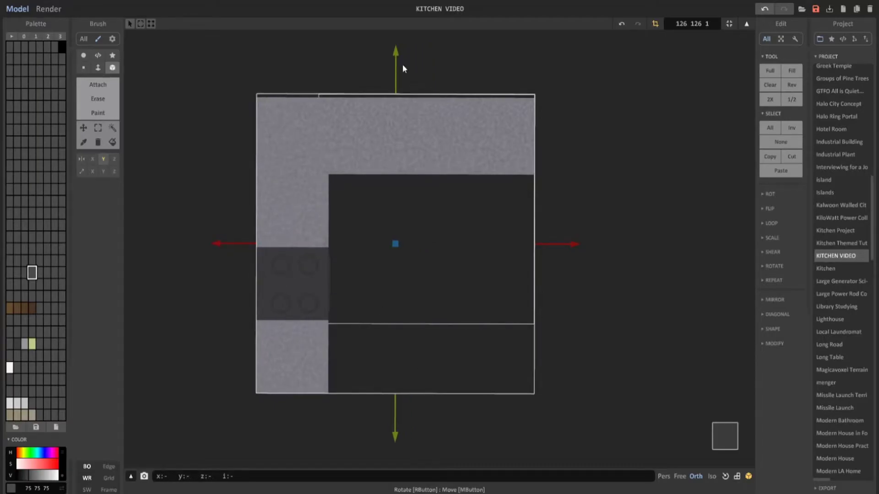
{"action": "left_click_drag", "start_coordinate": [396, 67], "coordinate": [397, 69]}
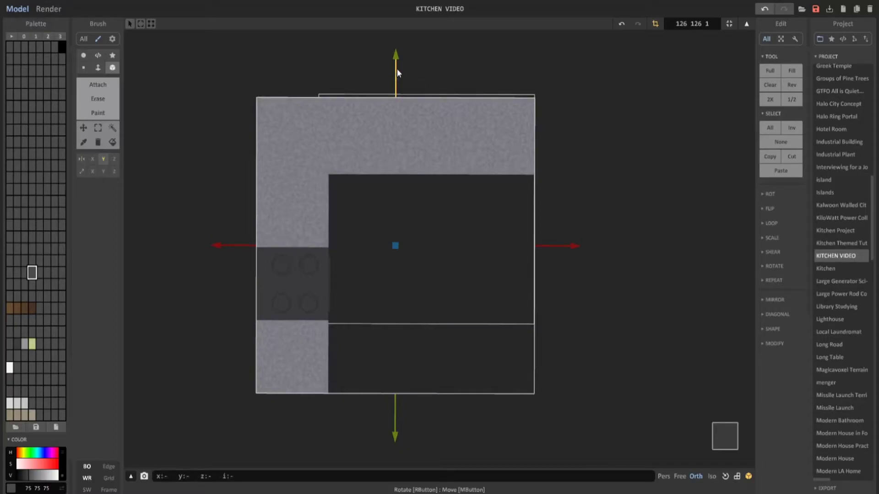
{"action": "left_click", "coordinate": [658, 23]}
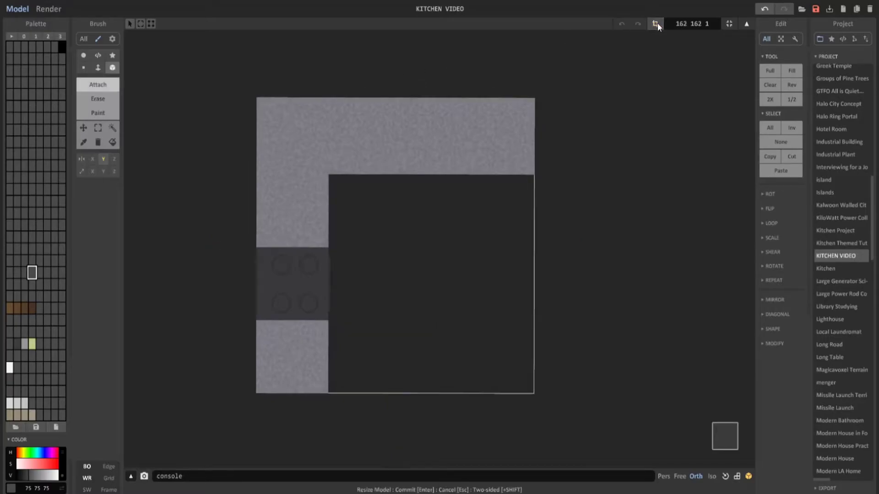
Choose the voxel shader brush in attach mode and stretch its region across the whole floor object.
{"action": "right_click_drag", "start_coordinate": [652, 156], "coordinate": [504, 126]}
{"action": "left_click", "coordinate": [98, 56]}
{"action": "right_click_drag", "start_coordinate": [316, 211], "coordinate": [277, 231]}
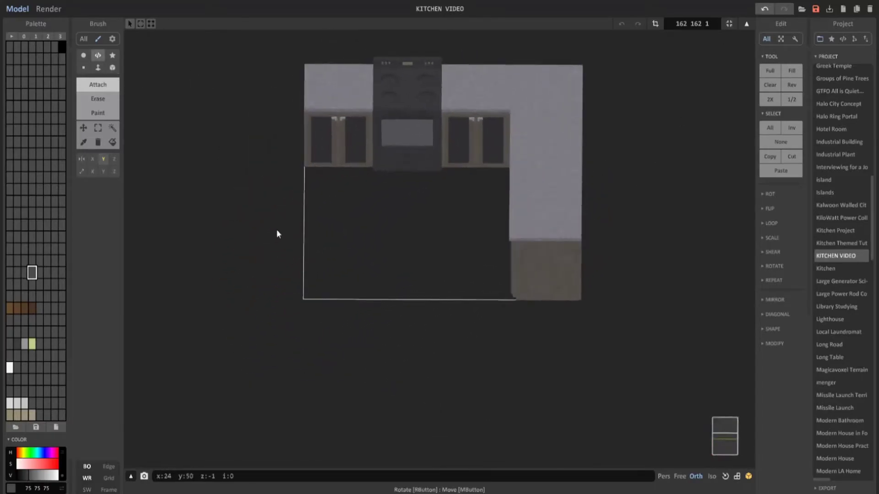
{"action": "right_click_drag", "start_coordinate": [323, 183], "coordinate": [311, 344]}
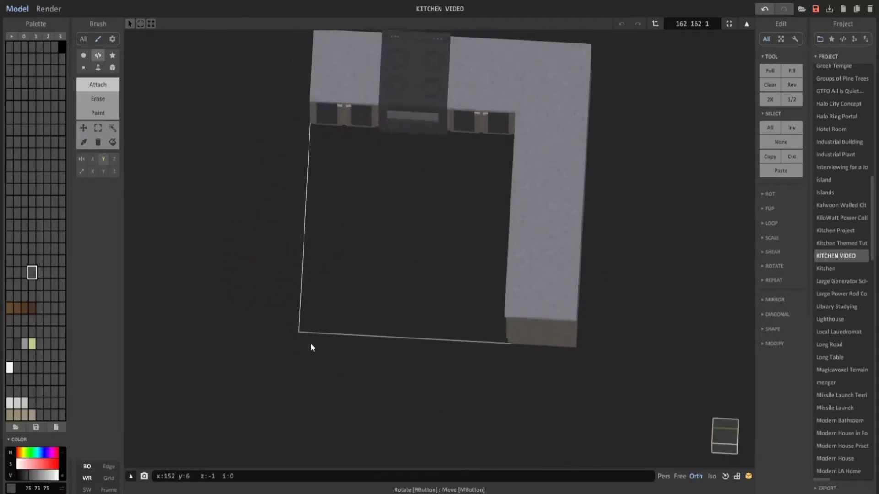
{"action": "left_click_drag", "start_coordinate": [298, 331], "coordinate": [478, 177]}
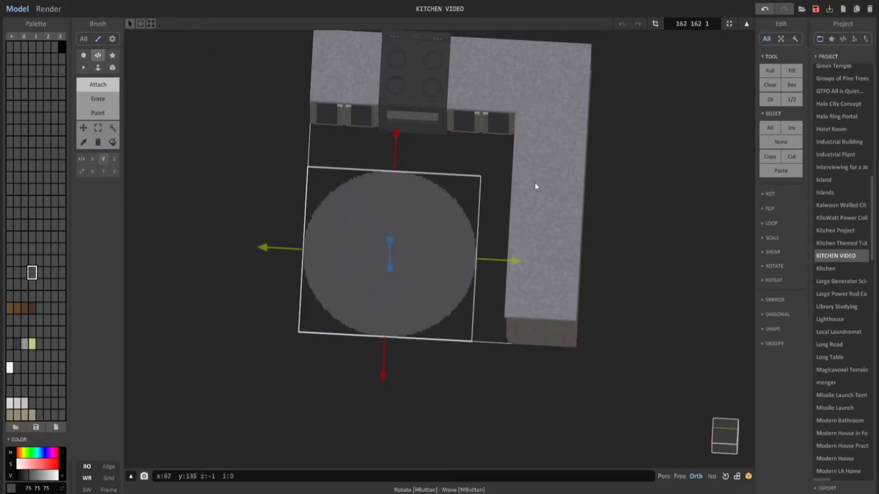
{"action": "right_click_drag", "start_coordinate": [487, 260], "coordinate": [691, 150]}
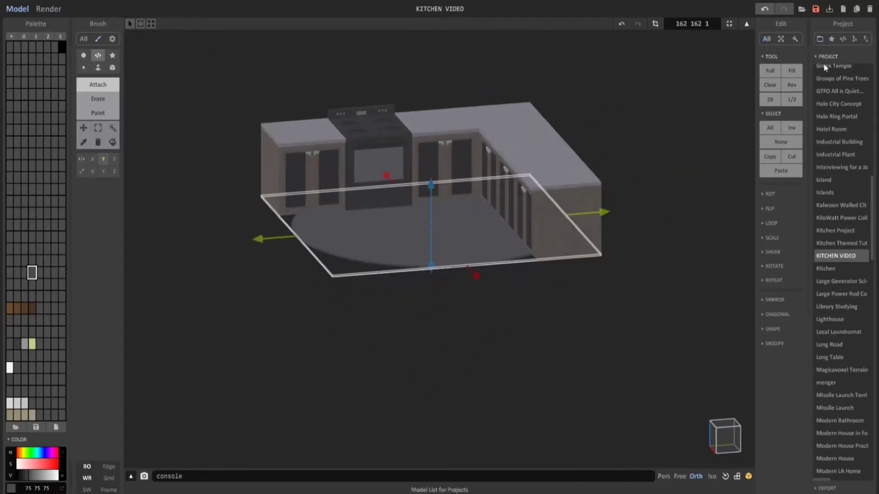
Apply the weave shader to the floor region.
{"action": "left_click", "coordinate": [843, 39]}
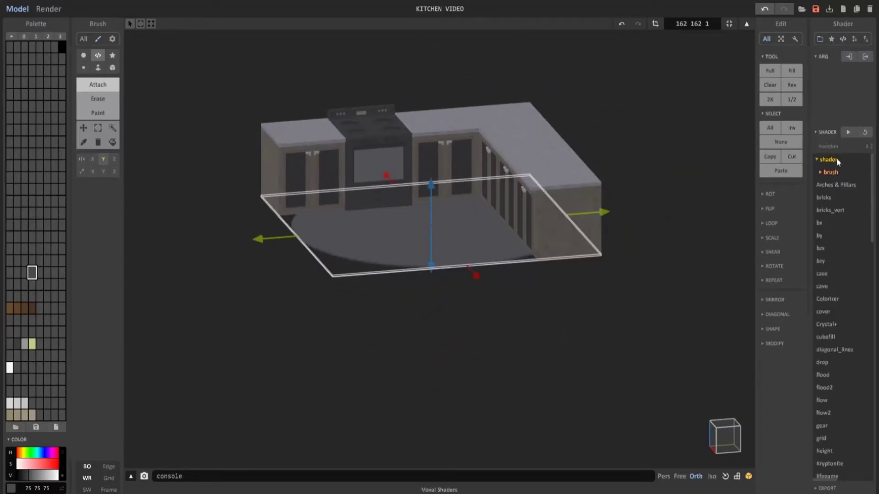
{"action": "scroll", "coordinate": [850, 296], "scroll_direction": "down", "scroll_amount": 10}
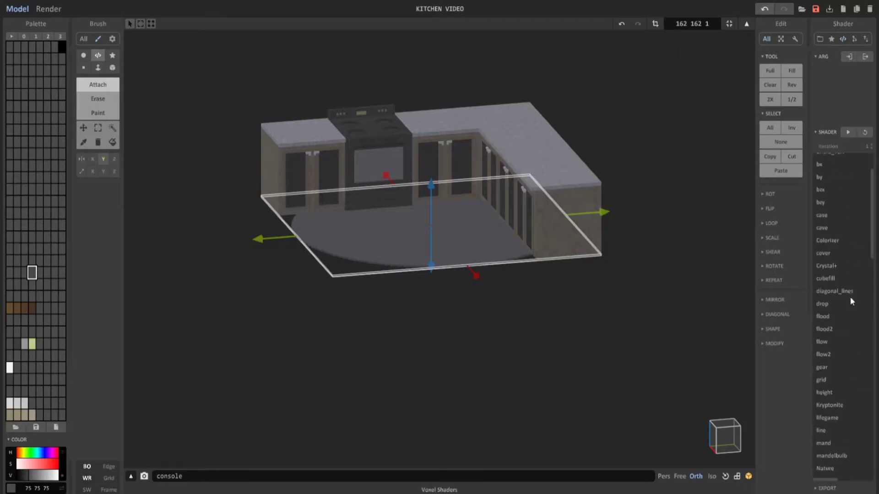
{"action": "scroll", "coordinate": [841, 384], "scroll_direction": "down", "scroll_amount": 5}
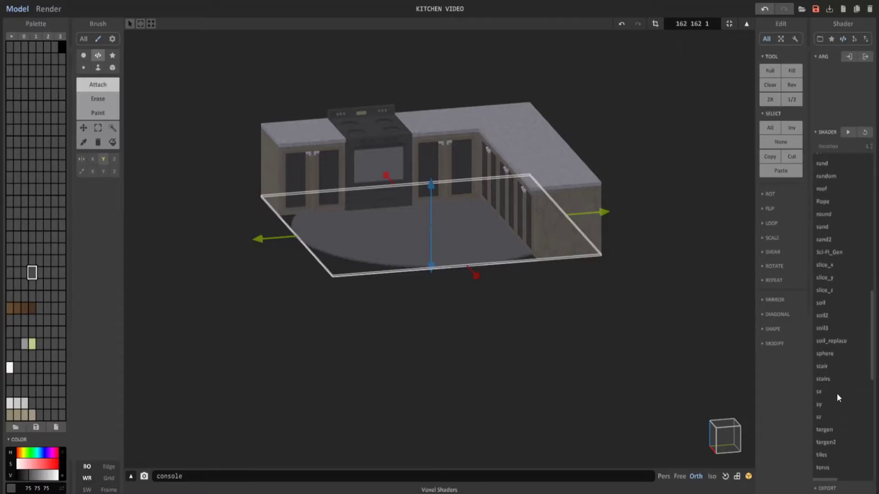
{"action": "left_click", "coordinate": [824, 424]}
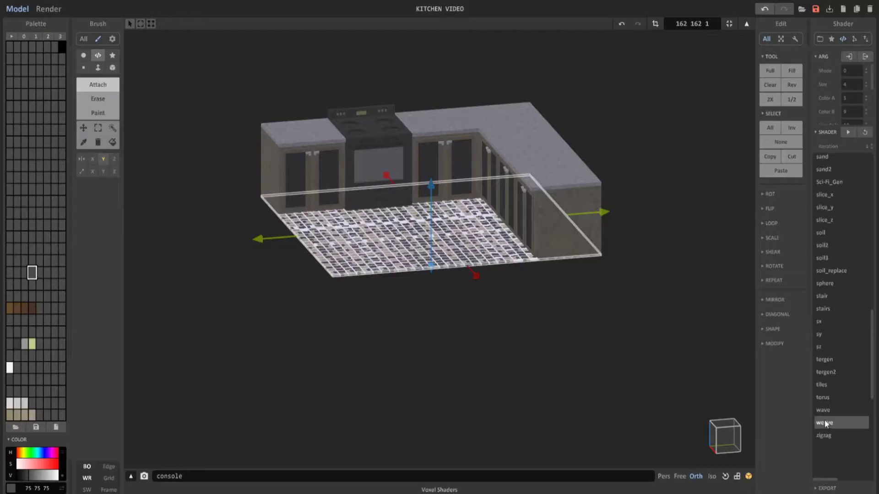
{"action": "right_click_drag", "start_coordinate": [540, 302], "coordinate": [425, 279]}
{"action": "scroll", "coordinate": [430, 278], "scroll_direction": "up", "scroll_amount": 4}
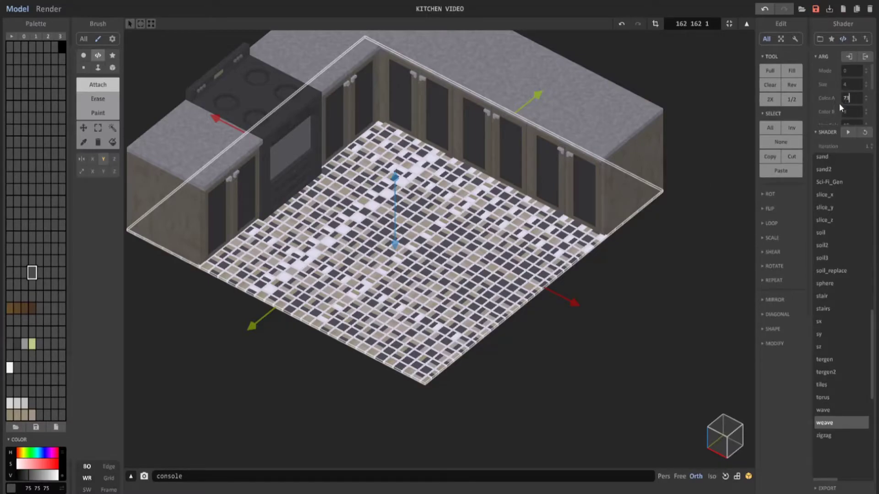
Set the weave's Color A to 73, Color B to 76 and size to 8, and commit the brown tile pattern.
{"action": "key", "text": "Return"}
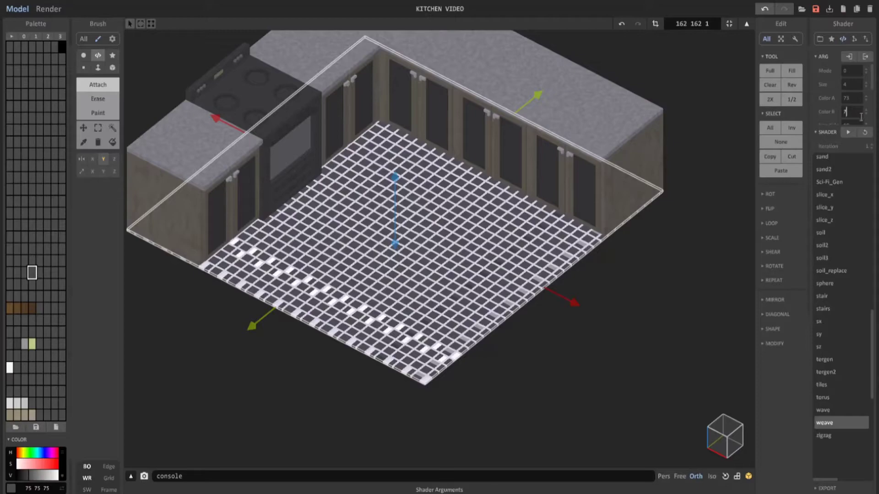
{"action": "left_click", "coordinate": [857, 98]}
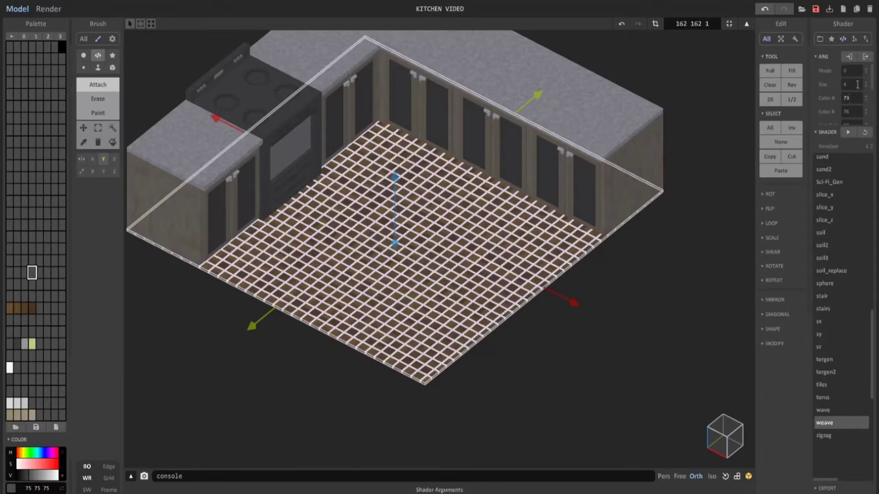
{"action": "left_click_drag", "start_coordinate": [867, 87], "coordinate": [865, 69]}
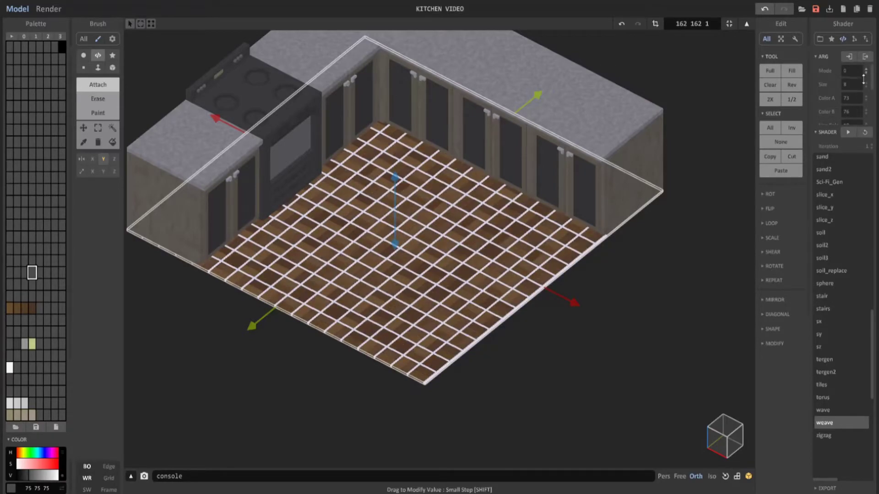
{"action": "right_click_drag", "start_coordinate": [600, 265], "coordinate": [526, 249]}
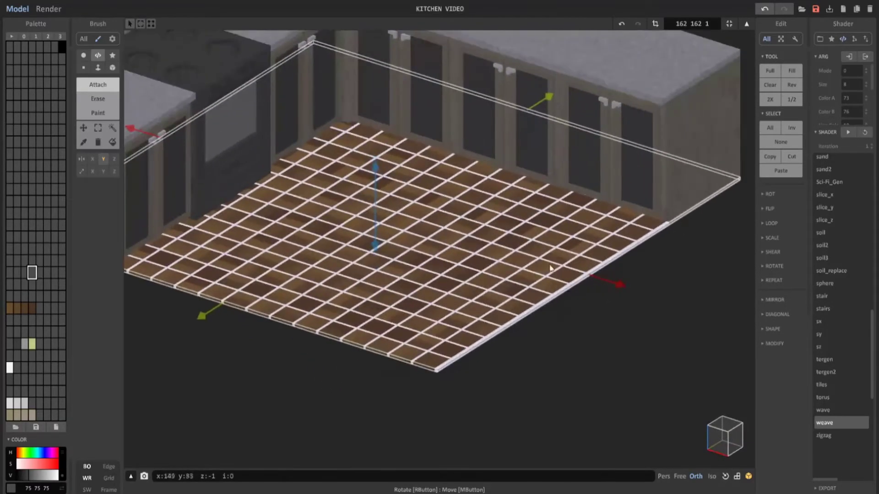
{"action": "scroll", "coordinate": [526, 247], "scroll_direction": "up", "scroll_amount": 5}
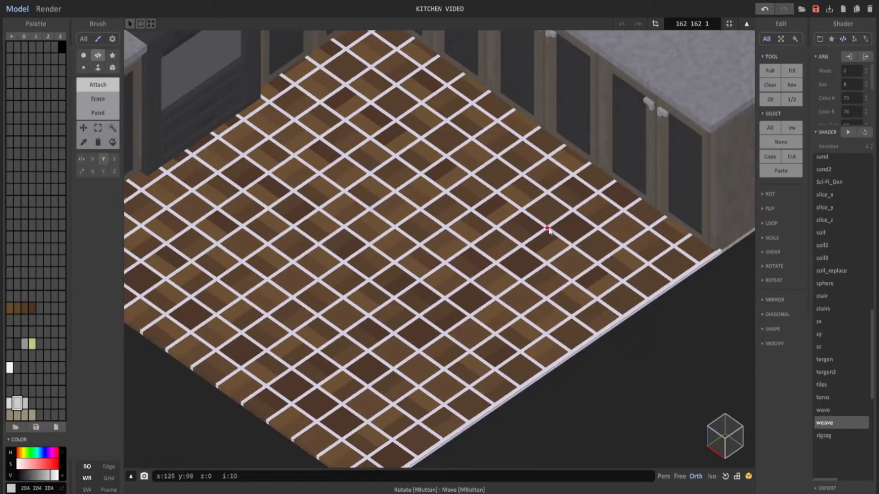
Set the weave shader's line width to 0 and inspect the tiled floor in a rendered preview.
{"action": "scroll", "coordinate": [846, 92], "scroll_direction": "down", "scroll_amount": 2}
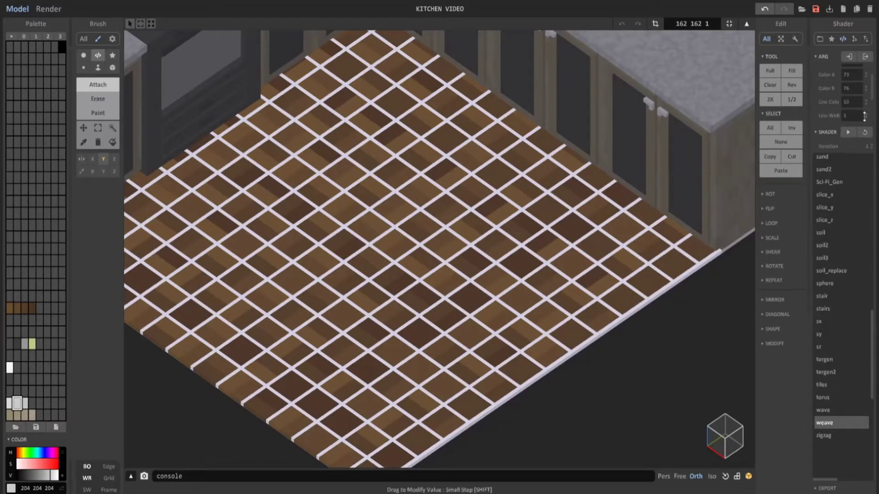
{"action": "scroll", "coordinate": [608, 254], "scroll_direction": "down", "scroll_amount": 8}
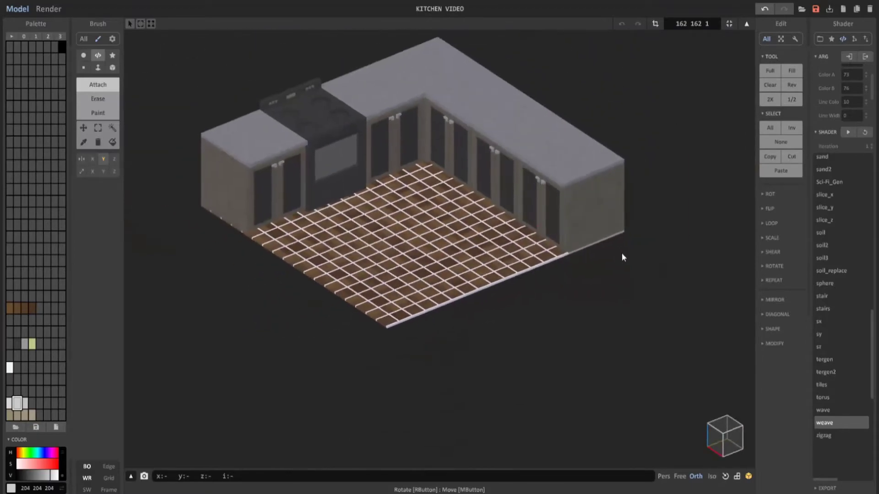
{"action": "left_click", "coordinate": [60, 10]}
{"action": "scroll", "coordinate": [347, 242], "scroll_direction": "up", "scroll_amount": 5}
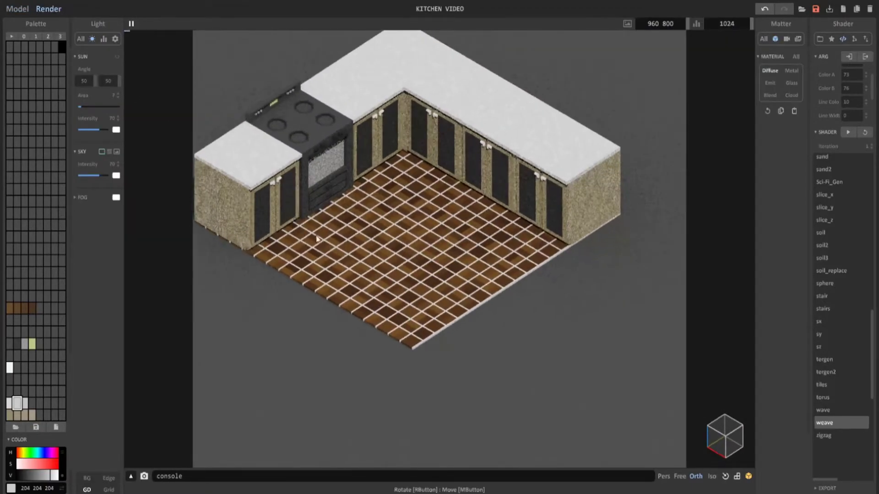
{"action": "scroll", "coordinate": [346, 240], "scroll_direction": "up", "scroll_amount": 3}
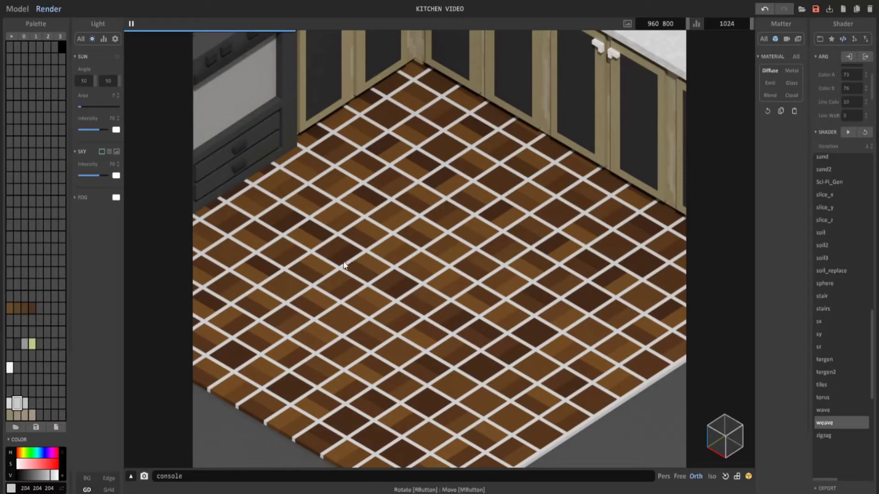
Mix a dark brown of 50 30 13 in the empty swatch beside the brown gradient and recolor the floor's white grid lines with it.
{"action": "left_click", "coordinate": [40, 308]}
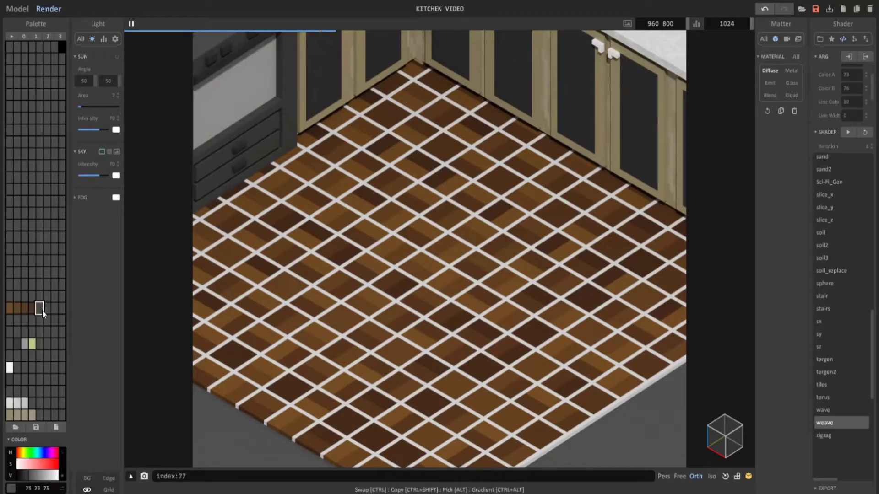
{"action": "left_click", "coordinate": [20, 455]}
{"action": "left_click", "coordinate": [44, 465]}
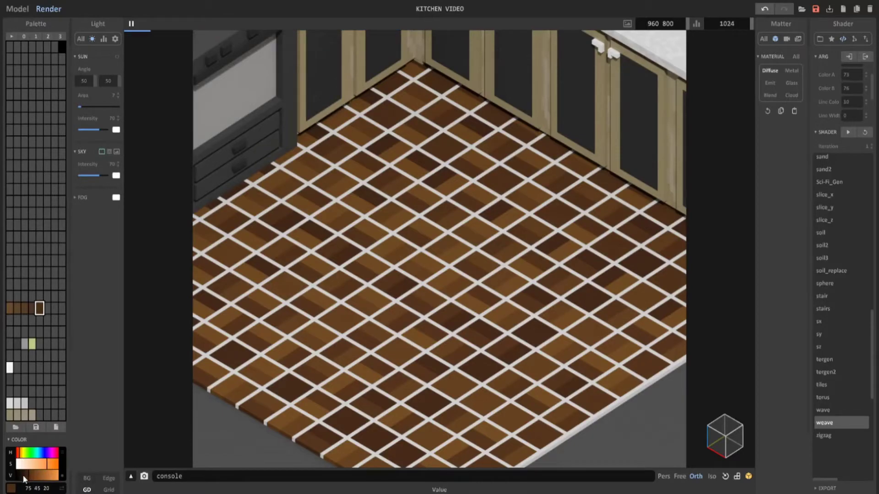
{"action": "left_click_drag", "start_coordinate": [25, 476], "coordinate": [25, 476]}
{"action": "left_click", "coordinate": [17, 9]}
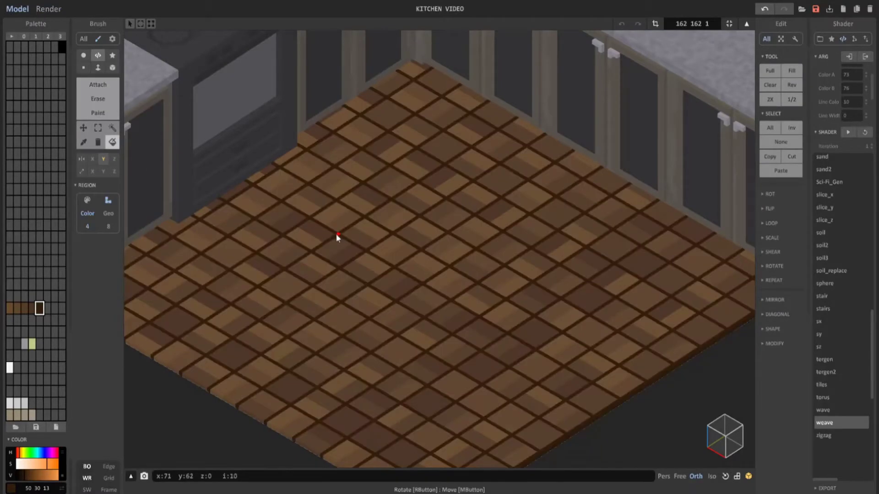
Examine the floor tiles and their dark grid lines in the rendered preview, both close up and with the counters.
{"action": "left_click", "coordinate": [51, 9]}
{"action": "scroll", "coordinate": [387, 208], "scroll_direction": "down", "scroll_amount": 3}
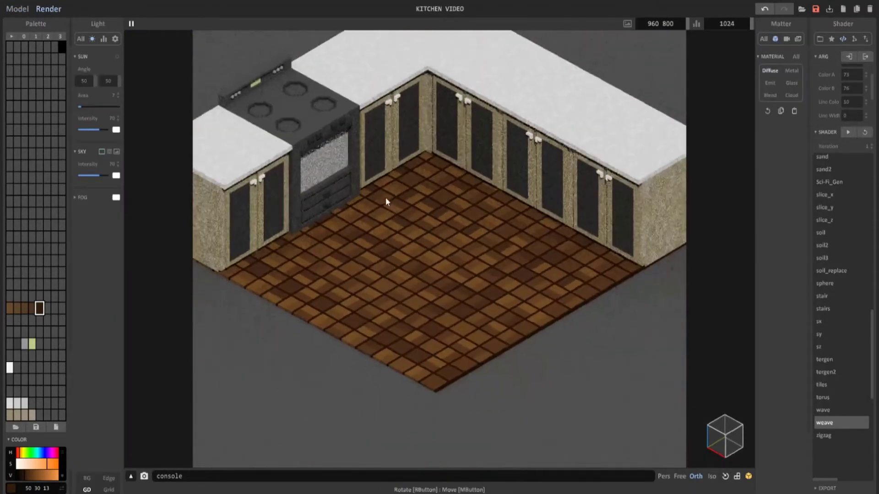
{"action": "scroll", "coordinate": [379, 215], "scroll_direction": "up", "scroll_amount": 5}
{"action": "scroll", "coordinate": [416, 236], "scroll_direction": "up", "scroll_amount": 2}
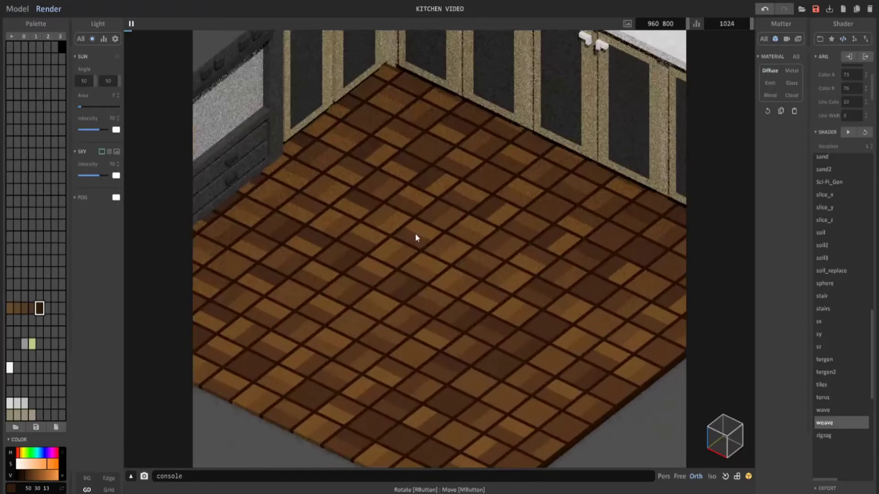
{"action": "scroll", "coordinate": [413, 221], "scroll_direction": "down", "scroll_amount": 5}
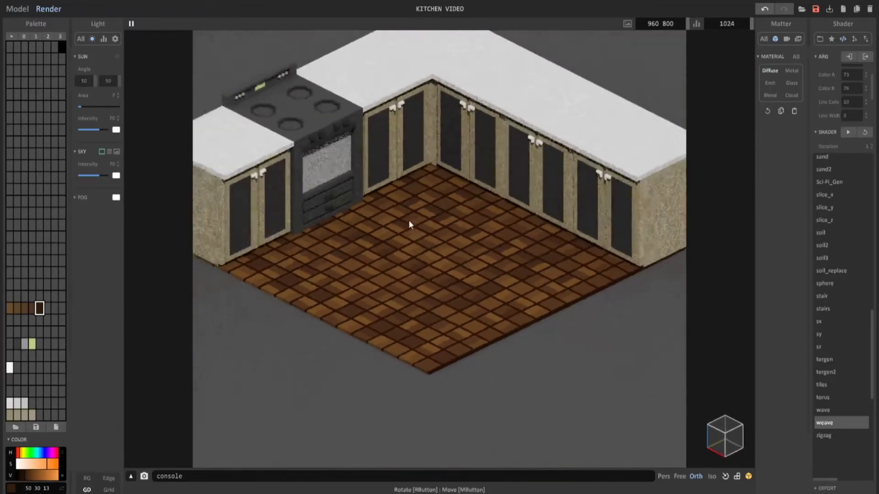
{"action": "scroll", "coordinate": [411, 227], "scroll_direction": "up", "scroll_amount": 5}
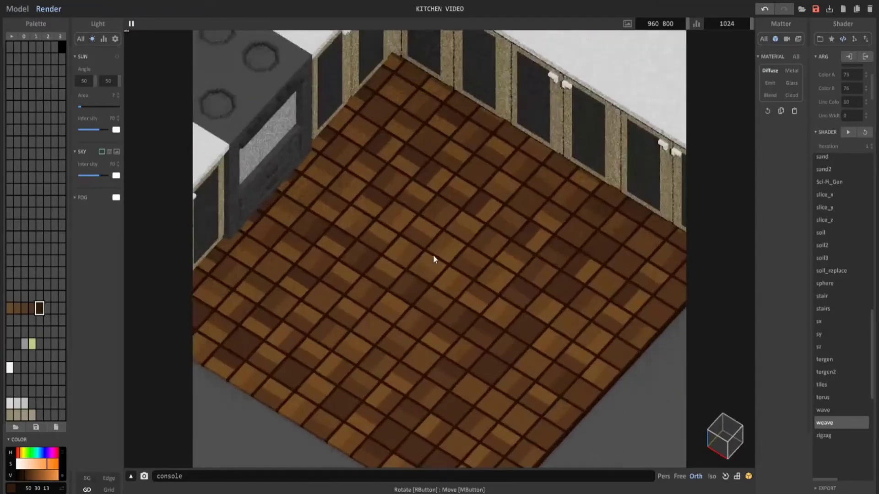
Return to modeling, select the first three brown gradient swatches together and get ready to select floor regions by color.
{"action": "left_click", "coordinate": [18, 9]}
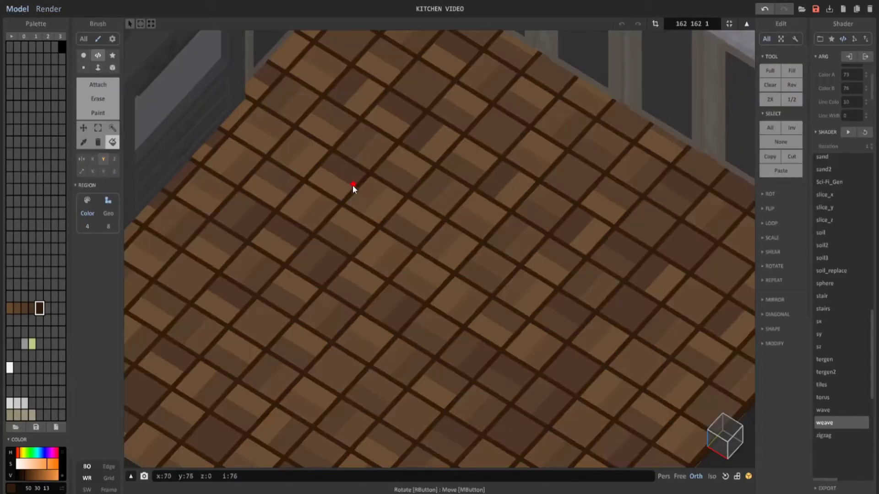
{"action": "right_click", "coordinate": [23, 310]}
{"action": "left_click", "coordinate": [113, 127]}
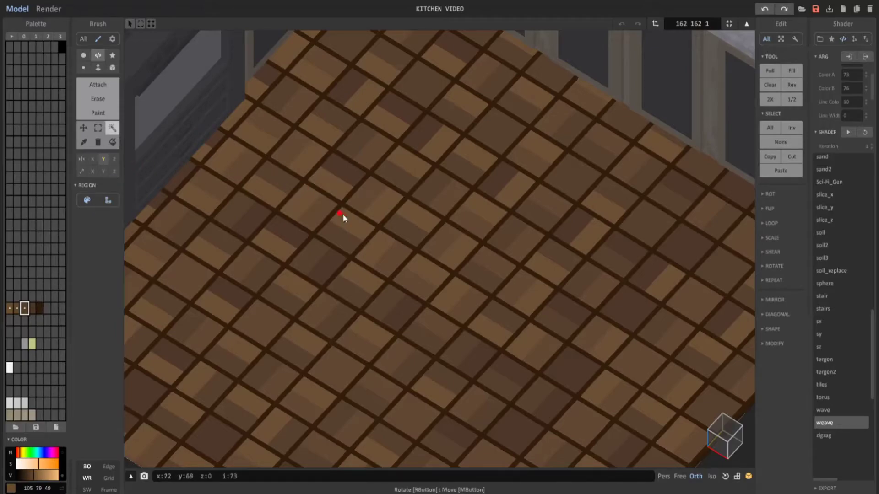
Try to mottle the brown floor tiles with a random mix of the three selected swatches.
{"action": "left_click", "coordinate": [340, 194]}
{"action": "right_click", "coordinate": [23, 310]}
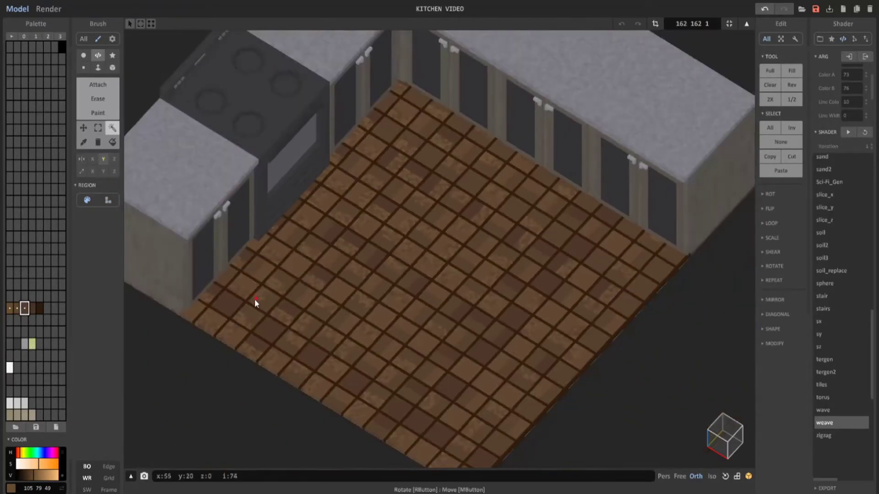
{"action": "scroll", "coordinate": [251, 293], "scroll_direction": "down", "scroll_amount": 5}
{"action": "scroll", "coordinate": [251, 296], "scroll_direction": "up", "scroll_amount": 7}
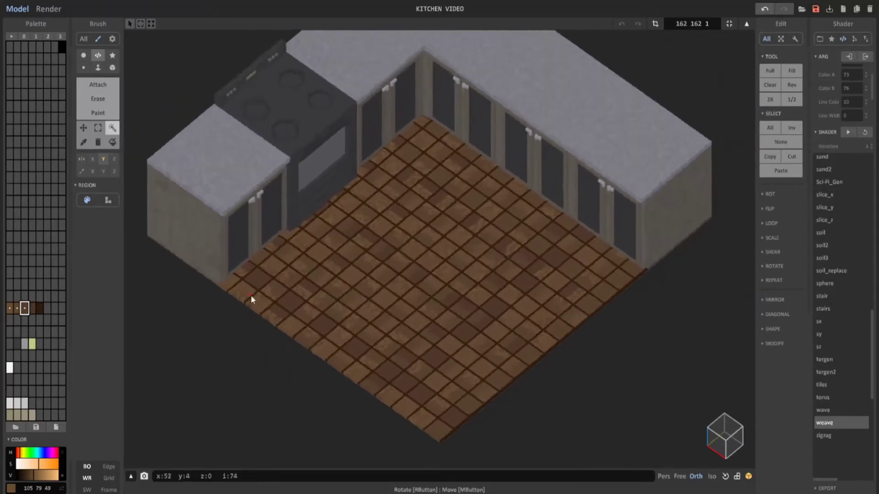
Revert the random mottling and reselect regions of matching brown tiles across the woven floor.
{"action": "left_click", "coordinate": [352, 223]}
{"action": "left_click", "coordinate": [352, 229]}
{"action": "left_click", "coordinate": [366, 226]}
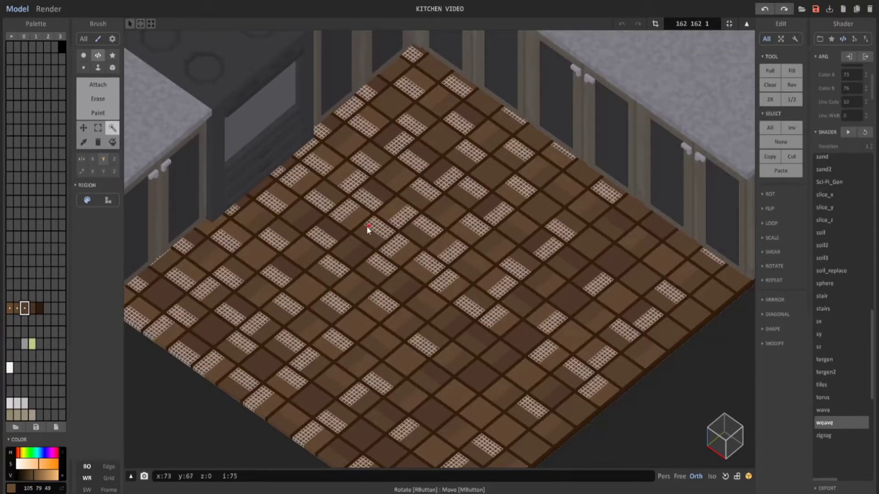
{"action": "left_click", "coordinate": [371, 230]}
{"action": "scroll", "coordinate": [383, 236], "scroll_direction": "down", "scroll_amount": 4}
{"action": "right_click_drag", "start_coordinate": [383, 237], "coordinate": [378, 274]}
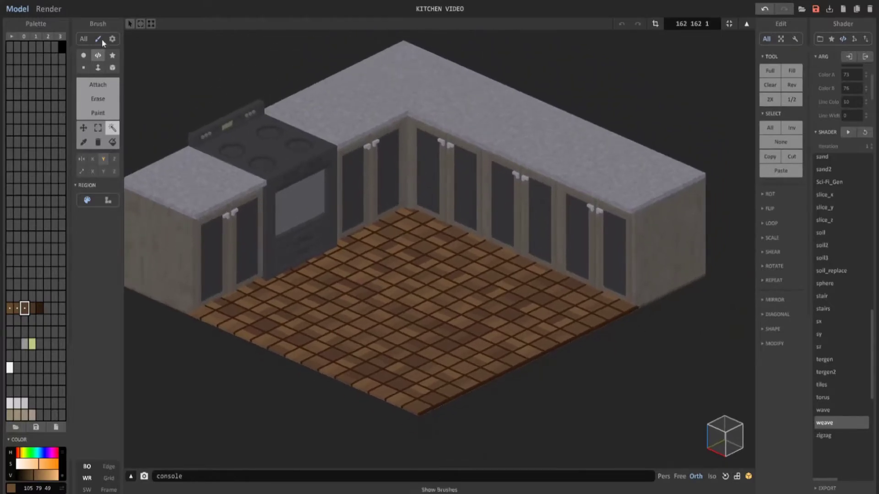
Examine the whole kitchen with its brown tile floor in the rendered preview and return to modeling.
{"action": "left_click", "coordinate": [50, 9]}
{"action": "scroll", "coordinate": [221, 130], "scroll_direction": "down", "scroll_amount": 5}
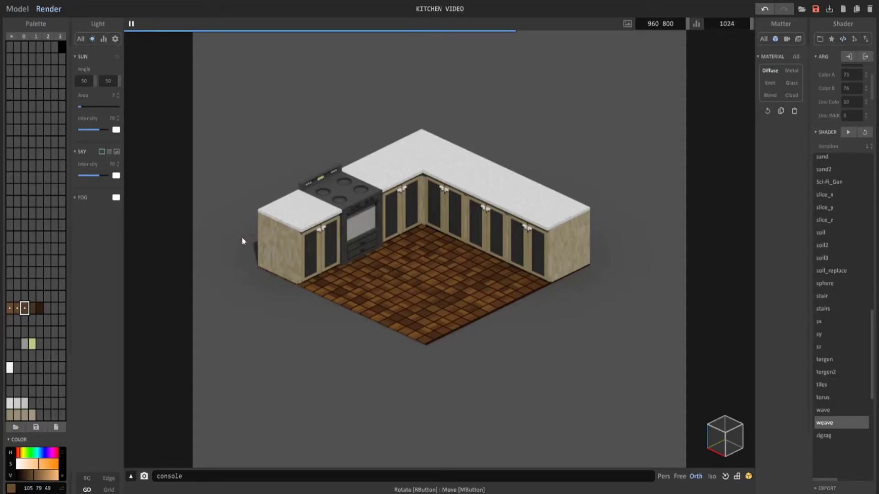
{"action": "left_click", "coordinate": [14, 9]}
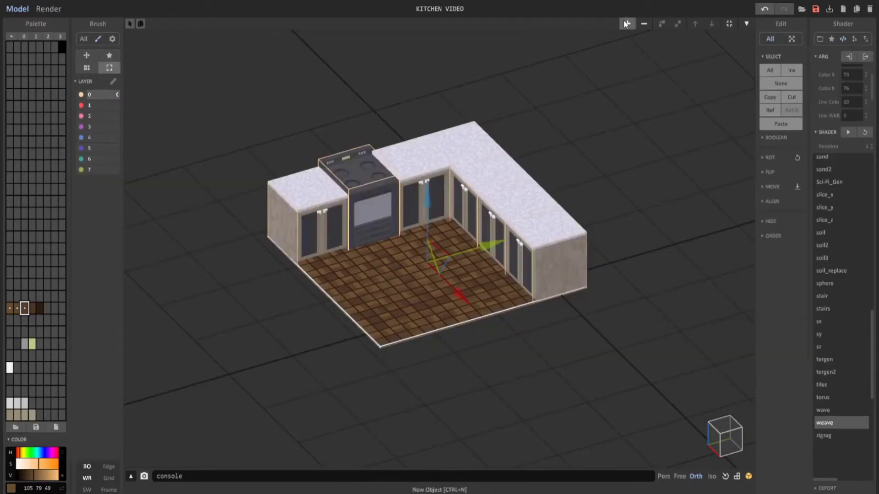
Add a new object and move it to the back of the long counter's outer end.
{"action": "left_click", "coordinate": [626, 23]}
{"action": "right_click_drag", "start_coordinate": [613, 245], "coordinate": [529, 286]}
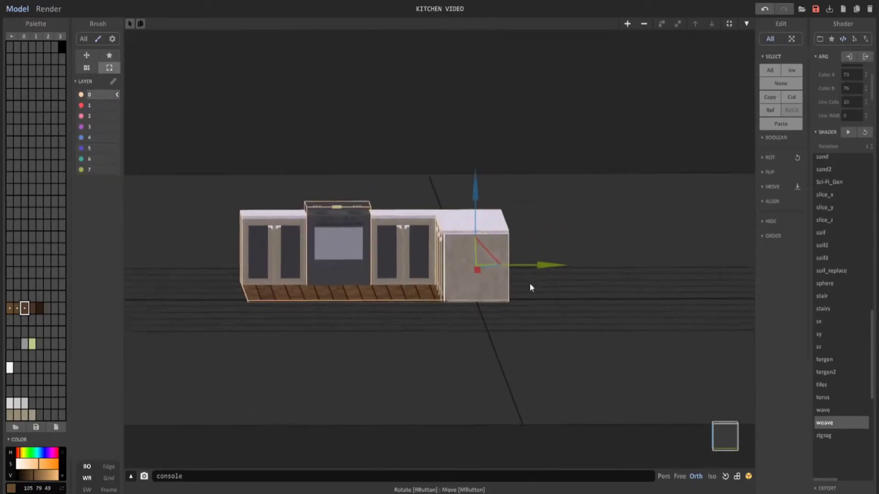
{"action": "scroll", "coordinate": [529, 286], "scroll_direction": "up", "scroll_amount": 3}
{"action": "right_click_drag", "start_coordinate": [531, 341], "coordinate": [513, 308]}
{"action": "scroll", "coordinate": [514, 305], "scroll_direction": "up", "scroll_amount": 2}
{"action": "left_click_drag", "start_coordinate": [519, 277], "coordinate": [626, 281]}
{"action": "key", "text": "ctrl+z"}
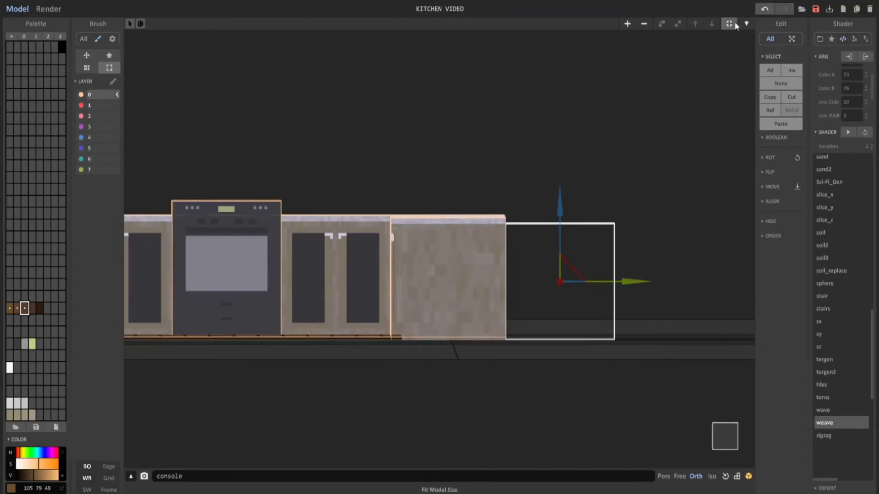
Resize the new object into a thin, tall wall panel of 40 × 7 × 127 behind the counter.
{"action": "key", "text": "Tab"}
{"action": "left_click_drag", "start_coordinate": [636, 280], "coordinate": [550, 282]}
{"action": "left_click_drag", "start_coordinate": [515, 210], "coordinate": [512, 2]}
{"action": "scroll", "coordinate": [495, 55], "scroll_direction": "down", "scroll_amount": 2}
{"action": "middle_click_drag", "start_coordinate": [495, 54], "coordinate": [489, 102]}
{"action": "left_click_drag", "start_coordinate": [489, 102], "coordinate": [486, 75]}
{"action": "left_click", "coordinate": [655, 23]}
{"action": "right_click_drag", "start_coordinate": [439, 183], "coordinate": [508, 215]}
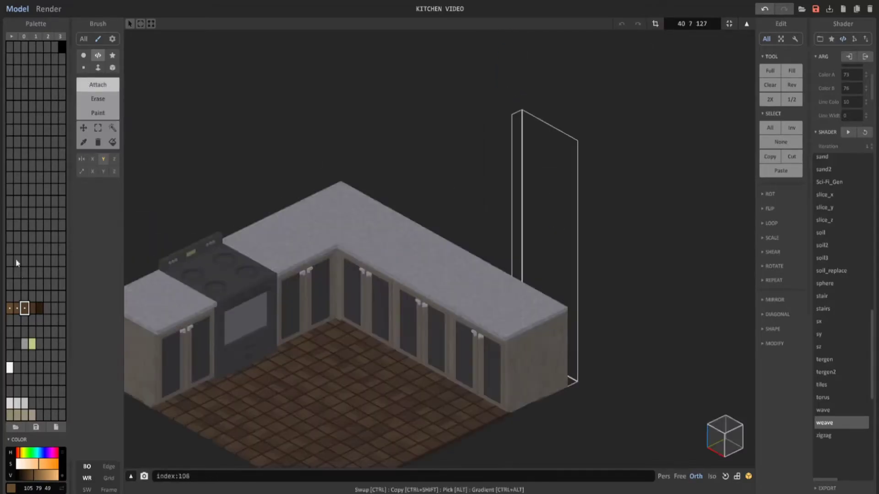
Fill the wall panel with a plain 160 160 160 grey from an empty palette swatch.
{"action": "left_click", "coordinate": [10, 249]}
{"action": "key", "text": "f"}
{"action": "left_click_drag", "start_coordinate": [539, 198], "coordinate": [526, 211]}
{"action": "right_click_drag", "start_coordinate": [494, 228], "coordinate": [558, 220]}
{"action": "middle_click_drag", "start_coordinate": [557, 220], "coordinate": [399, 202]}
{"action": "scroll", "coordinate": [399, 202], "scroll_direction": "up", "scroll_amount": 2}
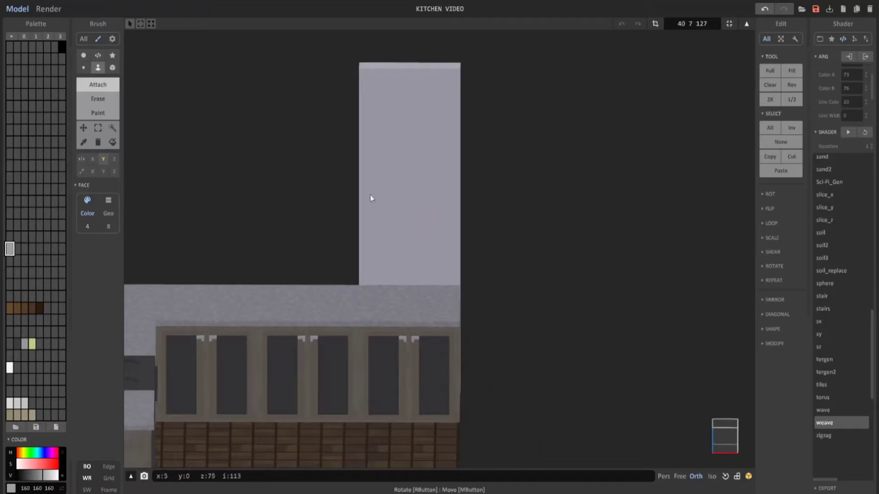
Cover the wall panel with the weave shader at size 3, turning mirroring off, to form vertical stripes.
{"action": "left_click", "coordinate": [98, 56]}
{"action": "left_click", "coordinate": [103, 160]}
{"action": "scroll", "coordinate": [817, 211], "scroll_direction": "up", "scroll_amount": 2}
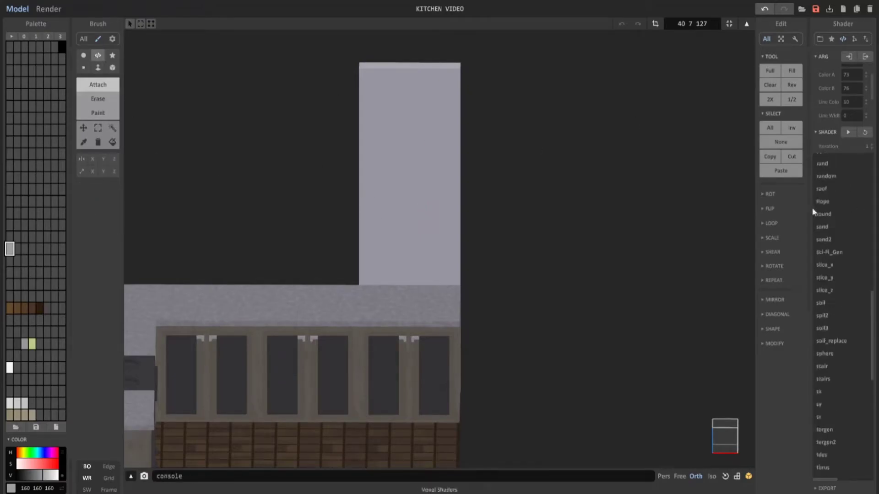
{"action": "mouse_move", "coordinate": [360, 64]}
{"action": "left_mouse_down"}
{"action": "mouse_move", "coordinate": [463, 311]}
{"action": "mouse_move", "coordinate": [463, 394]}
{"action": "left_mouse_up"}
{"action": "mouse_move", "coordinate": [563, 302]}
{"action": "right_mouse_down"}
{"action": "mouse_move", "coordinate": [504, 292]}
{"action": "mouse_move", "coordinate": [563, 306]}
{"action": "right_mouse_up"}
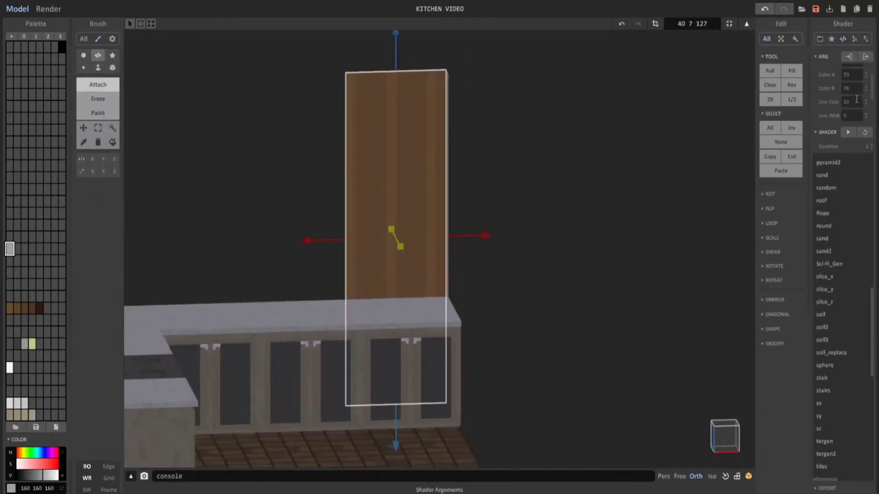
{"action": "scroll", "coordinate": [862, 91], "scroll_direction": "up", "scroll_amount": 2}
{"action": "left_click_drag", "start_coordinate": [865, 85], "coordinate": [866, 107]}
{"action": "left_click_drag", "start_coordinate": [865, 73], "coordinate": [864, 65]}
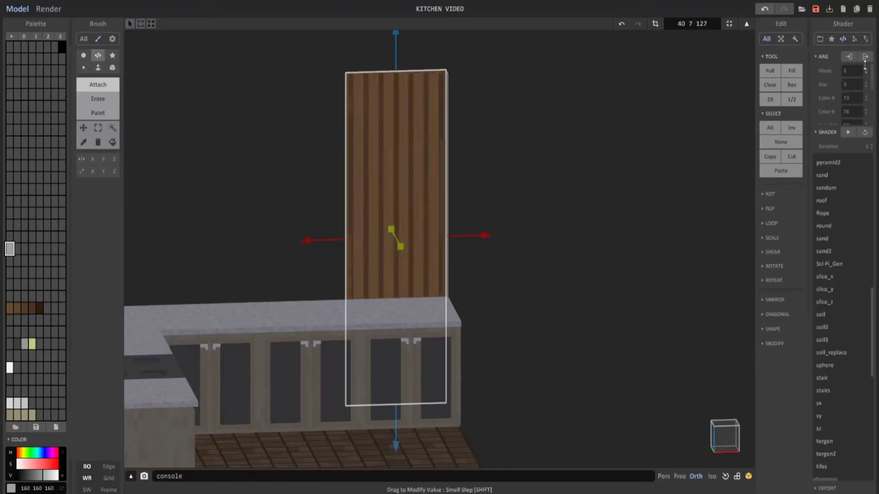
{"action": "scroll", "coordinate": [855, 110], "scroll_direction": "down", "scroll_amount": 2}
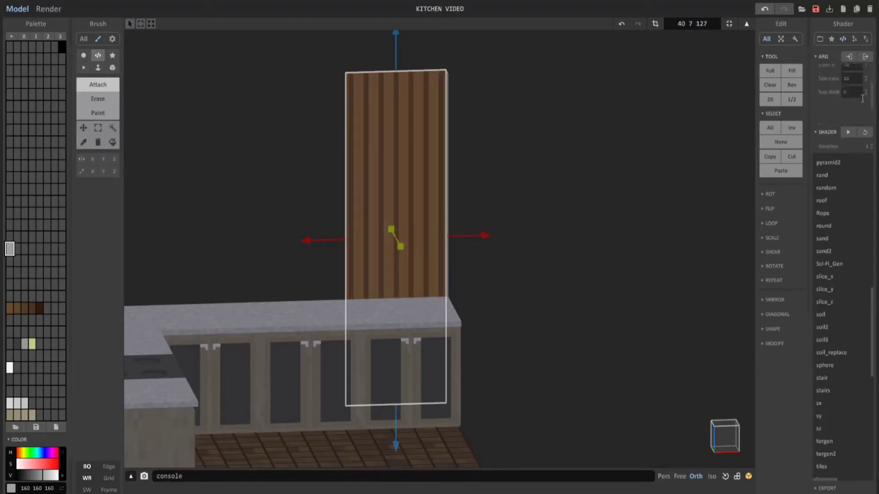
Mix a teal of 120 182 168 and a light grey of 217 217 217 in two neighboring empty swatches.
{"action": "left_click", "coordinate": [11, 276]}
{"action": "left_click", "coordinate": [25, 453]}
{"action": "left_click", "coordinate": [30, 464]}
{"action": "left_click", "coordinate": [46, 475]}
{"action": "left_click", "coordinate": [18, 274]}
{"action": "left_click", "coordinate": [54, 475]}
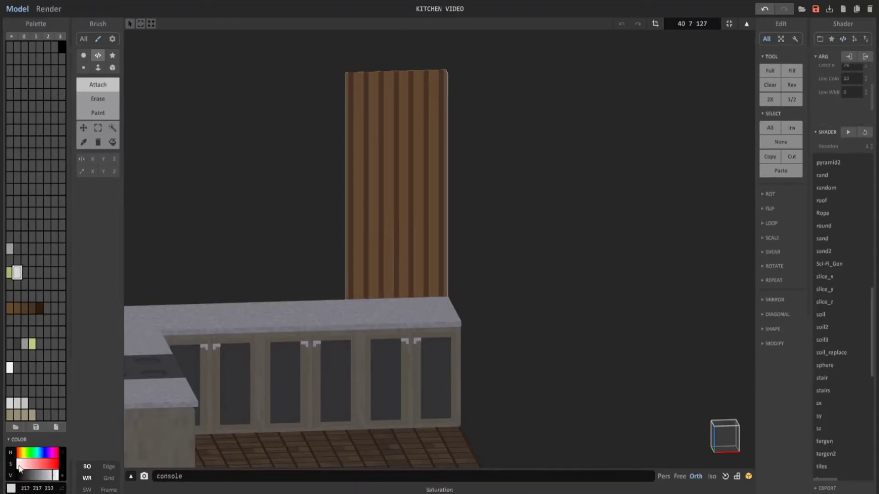
{"action": "left_click", "coordinate": [10, 273]}
{"action": "left_click", "coordinate": [36, 454]}
Undo the brown stripes and try redrawing the panel with Color B at 97 and the line color at 98.
{"action": "key", "text": "ctrl+z"}
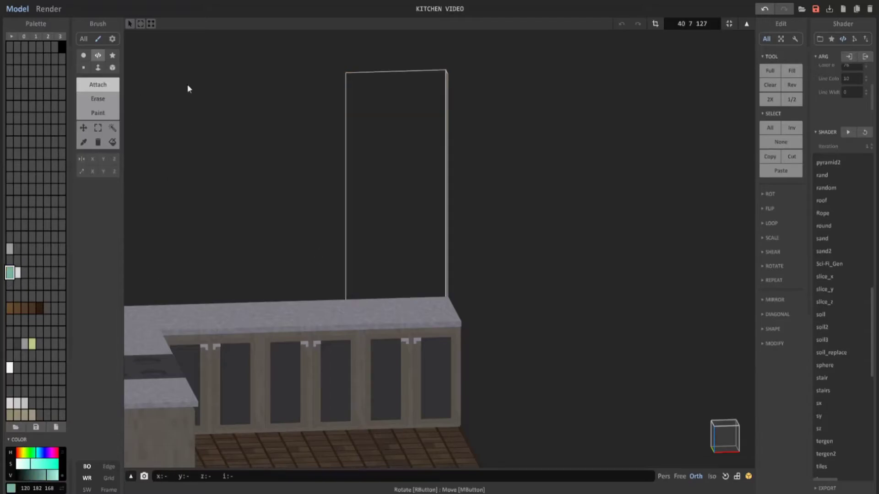
{"action": "left_click_drag", "start_coordinate": [347, 74], "coordinate": [449, 387]}
{"action": "scroll", "coordinate": [851, 88], "scroll_direction": "up", "scroll_amount": 1}
{"action": "left_click_drag", "start_coordinate": [853, 88], "coordinate": [812, 93]}
{"action": "type", "text": "97"}
{"action": "left_click", "coordinate": [849, 100]}
{"action": "key", "text": "BackSpace"}
{"action": "key", "text": "BackSpace"}
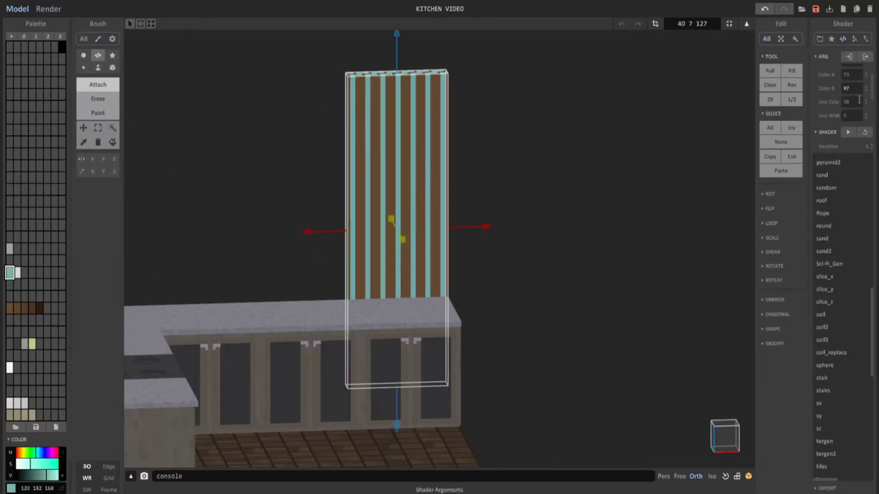
{"action": "left_click", "coordinate": [397, 404]}
Clear the brown and teal stripes and set the weave shader to Color A 97, Color B 98 and line color 0.
{"action": "left_click", "coordinate": [10, 308]}
{"action": "scroll", "coordinate": [557, 273], "scroll_direction": "up", "scroll_amount": 3}
{"action": "right_click_drag", "start_coordinate": [557, 274], "coordinate": [518, 311]}
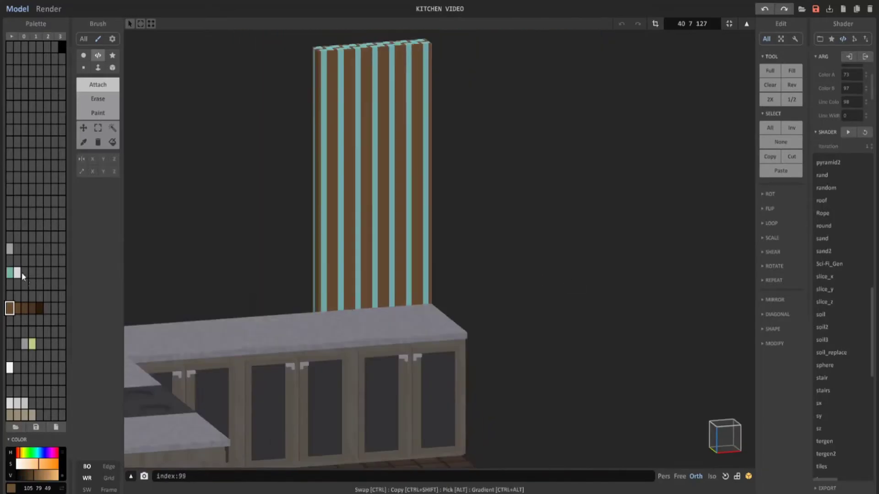
{"action": "key", "text": "ctrl+z"}
{"action": "right_click_drag", "start_coordinate": [504, 229], "coordinate": [540, 201]}
{"action": "left_click_drag", "start_coordinate": [376, 102], "coordinate": [458, 389]}
{"action": "scroll", "coordinate": [855, 103], "scroll_direction": "up", "scroll_amount": 1}
{"action": "left_click_drag", "start_coordinate": [850, 87], "coordinate": [828, 86]}
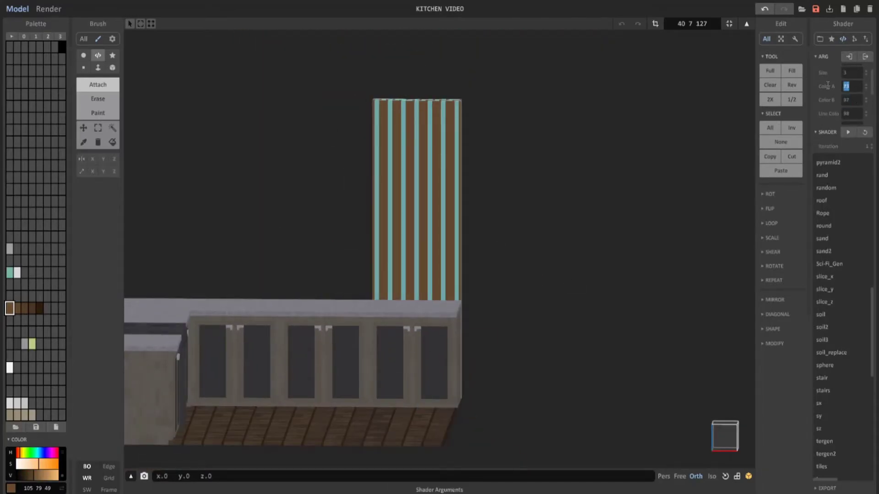
{"action": "right_click_drag", "start_coordinate": [518, 238], "coordinate": [480, 210]}
{"action": "scroll", "coordinate": [480, 211], "scroll_direction": "up", "scroll_amount": 3}
{"action": "key", "text": "ctrl+z"}
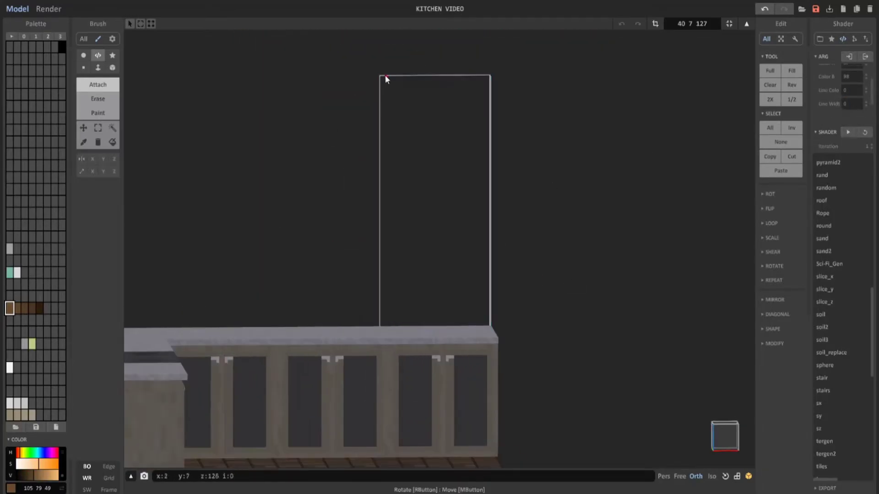
Draw teal and light grey vertical stripes over the whole wall panel with the weave size at 3.
{"action": "left_click_drag", "start_coordinate": [385, 76], "coordinate": [503, 480]}
{"action": "scroll", "coordinate": [839, 98], "scroll_direction": "up", "scroll_amount": 2}
{"action": "mouse_move", "coordinate": [866, 84]}
{"action": "left_mouse_down"}
{"action": "mouse_move", "coordinate": [868, 62]}
{"action": "mouse_move", "coordinate": [875, 81]}
{"action": "left_mouse_up"}
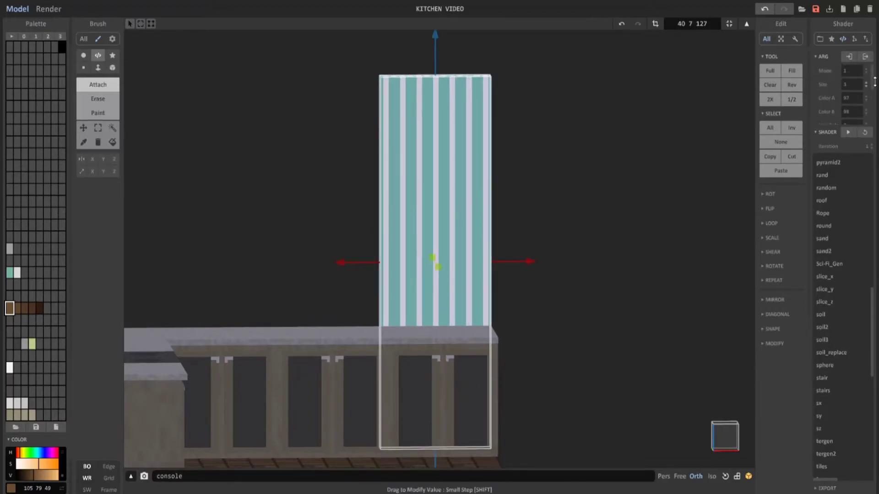
{"action": "scroll", "coordinate": [855, 103], "scroll_direction": "down", "scroll_amount": 3}
{"action": "scroll", "coordinate": [412, 243], "scroll_direction": "down", "scroll_amount": 3}
Copy the striped panel sideways to extend the wall along the back of the long counter.
{"action": "right_click_drag", "start_coordinate": [369, 263], "coordinate": [569, 188]}
{"action": "key", "text": "Tab"}
{"action": "scroll", "coordinate": [570, 188], "scroll_direction": "up", "scroll_amount": 3}
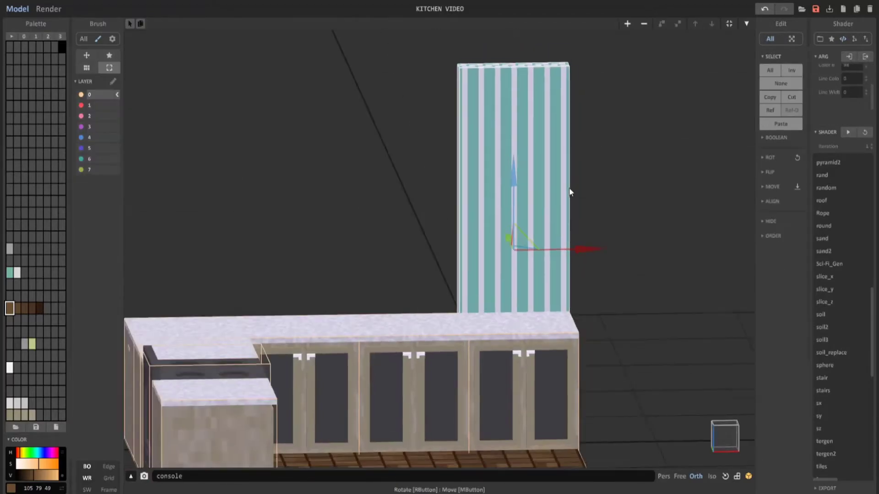
{"action": "right_click_drag", "start_coordinate": [561, 252], "coordinate": [542, 262]}
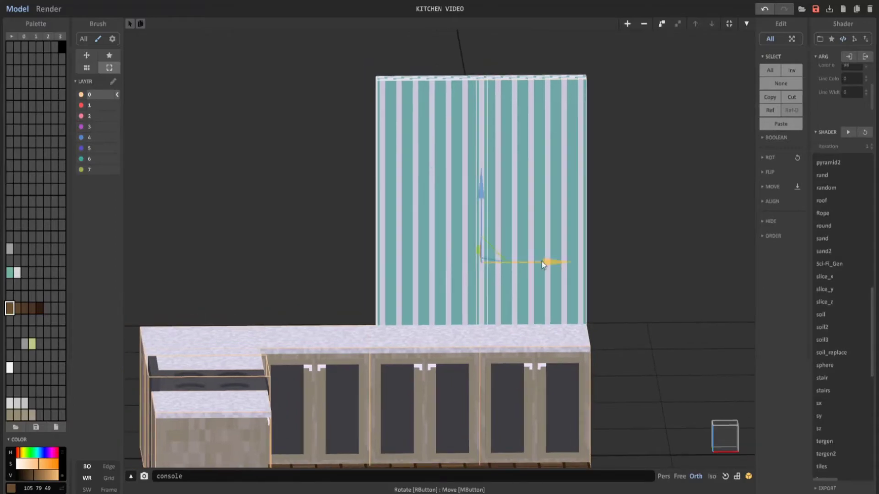
{"action": "scroll", "coordinate": [417, 125], "scroll_direction": "up", "scroll_amount": 5}
{"action": "scroll", "coordinate": [417, 124], "scroll_direction": "up", "scroll_amount": 1}
{"action": "middle_click_drag", "start_coordinate": [417, 125], "coordinate": [463, 95]}
{"action": "scroll", "coordinate": [502, 97], "scroll_direction": "down", "scroll_amount": 2}
{"action": "right_click_drag", "start_coordinate": [502, 97], "coordinate": [447, 115]}
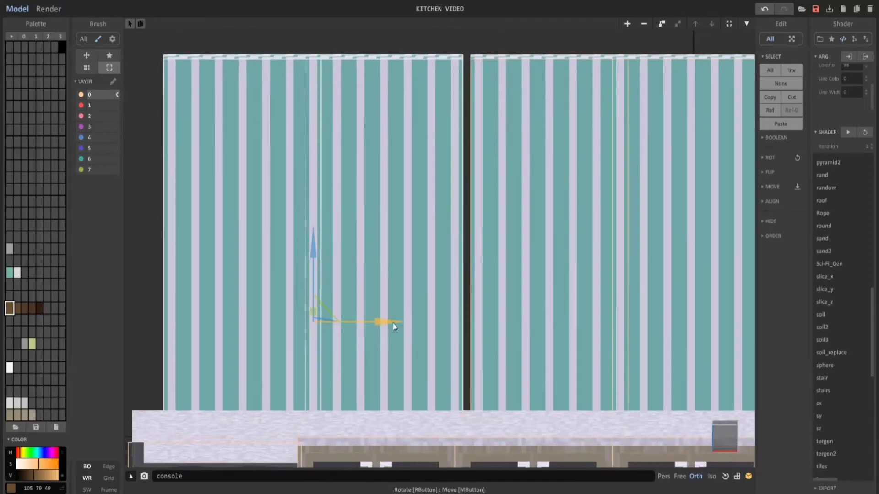
Close the gap between the striped panels and shift another panel to the wall's stove-side end.
{"action": "left_click_drag", "start_coordinate": [392, 323], "coordinate": [413, 325]}
{"action": "middle_click_drag", "start_coordinate": [414, 325], "coordinate": [517, 312]}
{"action": "left_click", "coordinate": [419, 312]}
{"action": "left_click_drag", "start_coordinate": [436, 312], "coordinate": [295, 312]}
{"action": "middle_click_drag", "start_coordinate": [295, 311], "coordinate": [437, 291]}
Trim the overhanging striped end panel so the back wall finishes at the counter corner.
{"action": "key", "text": "Tab"}
{"action": "left_click", "coordinate": [654, 25]}
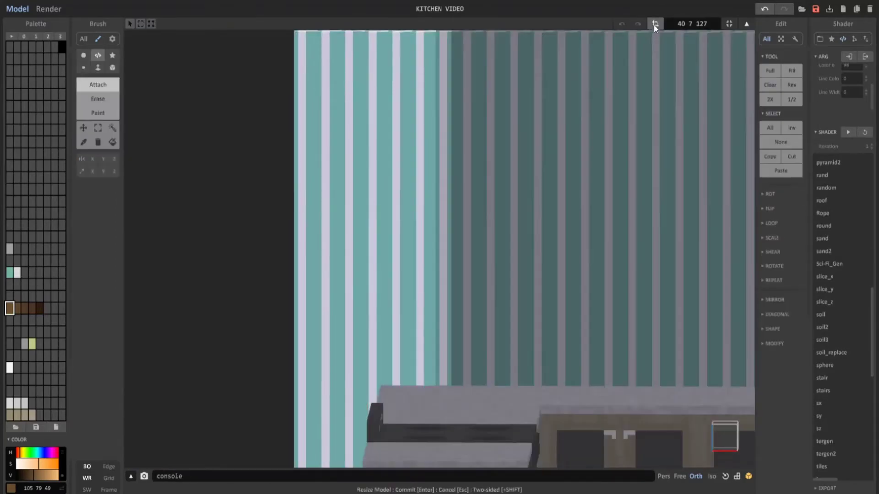
{"action": "right_click_drag", "start_coordinate": [462, 256], "coordinate": [460, 229]}
{"action": "left_click_drag", "start_coordinate": [248, 314], "coordinate": [336, 315]}
{"action": "right_click_drag", "start_coordinate": [412, 274], "coordinate": [329, 297]}
{"action": "scroll", "coordinate": [440, 228], "scroll_direction": "down", "scroll_amount": 3}
{"action": "left_click", "coordinate": [654, 25]}
{"action": "key", "text": "Tab"}
Position the perpendicular striped panel at the corner to start the wall behind the stove.
{"action": "right_click_drag", "start_coordinate": [716, 188], "coordinate": [378, 262]}
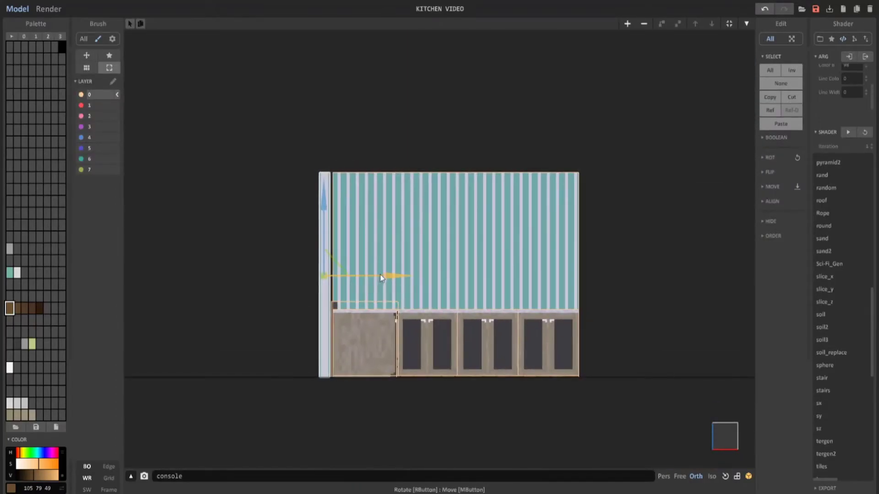
{"action": "left_click_drag", "start_coordinate": [380, 275], "coordinate": [382, 275]}
{"action": "right_click_drag", "start_coordinate": [412, 261], "coordinate": [297, 293]}
{"action": "left_click", "coordinate": [724, 443]}
{"action": "left_click_drag", "start_coordinate": [461, 275], "coordinate": [422, 275]}
{"action": "right_click_drag", "start_coordinate": [430, 238], "coordinate": [451, 274]}
{"action": "scroll", "coordinate": [440, 274], "scroll_direction": "up", "scroll_amount": 4}
Copy the striped panel along the stove side and align the copy with its neighbor.
{"action": "left_click_drag", "start_coordinate": [394, 287], "coordinate": [747, 262], "text": "ctrl"}
{"action": "key", "text": "Tab"}
{"action": "key", "text": "Tab"}
{"action": "middle_click_drag", "start_coordinate": [747, 262], "coordinate": [689, 270]}
{"action": "left_click_drag", "start_coordinate": [688, 270], "coordinate": [677, 270]}
{"action": "scroll", "coordinate": [590, 235], "scroll_direction": "down", "scroll_amount": 4}
Resize the stove wall's last striped panel so the wall ends flush with the counter.
{"action": "key", "text": "Tab"}
{"action": "right_click_drag", "start_coordinate": [589, 235], "coordinate": [570, 197]}
{"action": "left_click_drag", "start_coordinate": [634, 302], "coordinate": [427, 289]}
{"action": "right_click_drag", "start_coordinate": [428, 289], "coordinate": [394, 292]}
{"action": "scroll", "coordinate": [440, 321], "scroll_direction": "up", "scroll_amount": 4}
{"action": "left_click_drag", "start_coordinate": [477, 422], "coordinate": [482, 422]}
{"action": "left_click", "coordinate": [654, 24]}
{"action": "key", "text": "Tab"}
In the rendered preview, soften the teal stripes to 138 182 171 and tint the light stripes pale green, 192 217 174.
{"action": "right_click_drag", "start_coordinate": [591, 256], "coordinate": [517, 337]}
{"action": "scroll", "coordinate": [518, 336], "scroll_direction": "up", "scroll_amount": 3}
{"action": "left_click", "coordinate": [48, 9]}
{"action": "left_click", "coordinate": [401, 180], "text": "alt"}
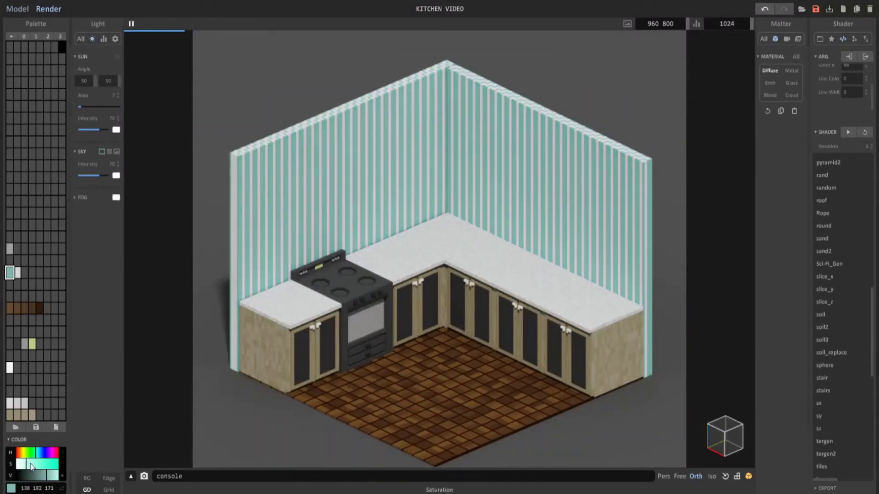
{"action": "scroll", "coordinate": [331, 210], "scroll_direction": "up", "scroll_amount": 2}
{"action": "left_click", "coordinate": [330, 210], "text": "alt"}
{"action": "left_click", "coordinate": [27, 452]}
{"action": "left_click", "coordinate": [24, 464]}
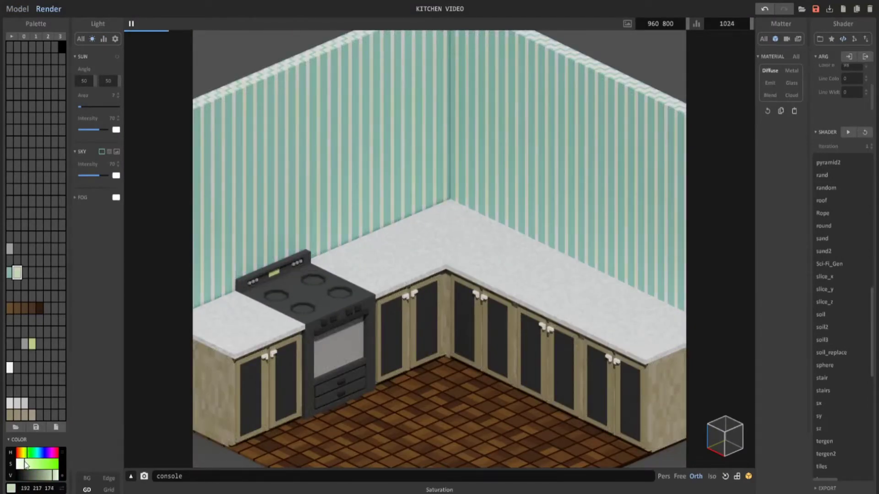
{"action": "scroll", "coordinate": [333, 292], "scroll_direction": "down", "scroll_amount": 3}
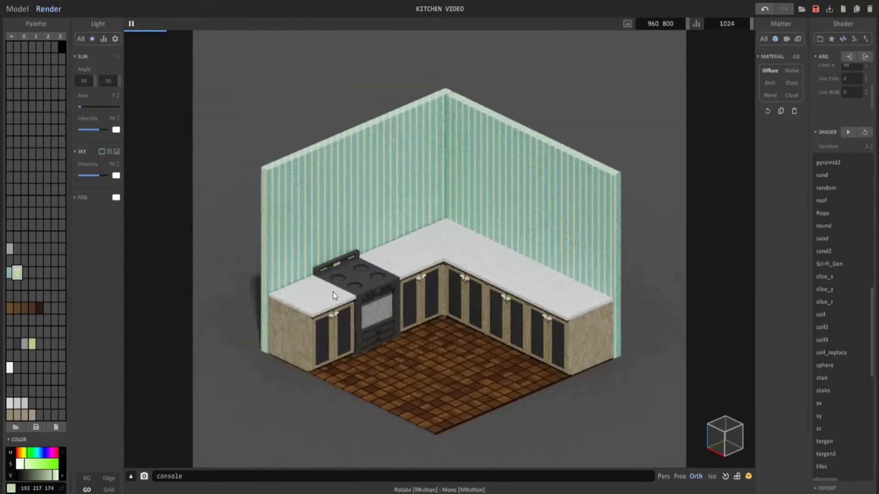
Return to modeling, replace the striped walls with plain grey ones and ready the box brush with a 212 212 212 light grey.
{"action": "left_click", "coordinate": [12, 13]}
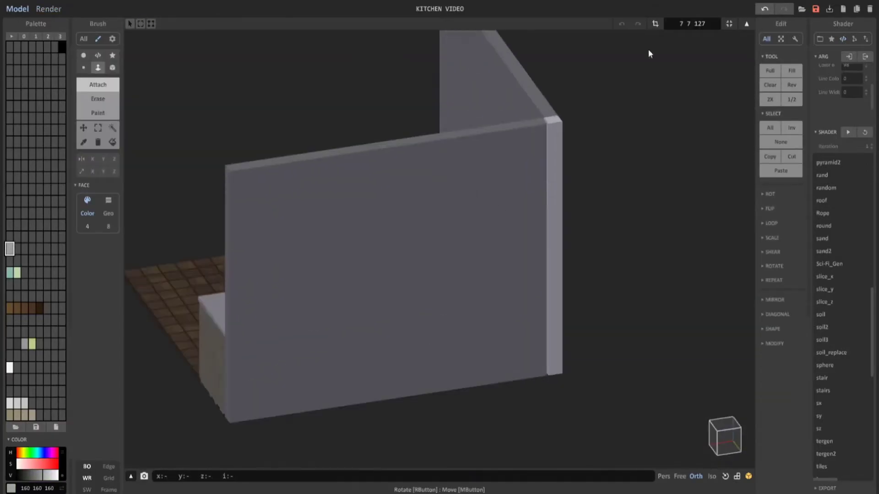
{"action": "scroll", "coordinate": [623, 74], "scroll_direction": "up", "scroll_amount": 1}
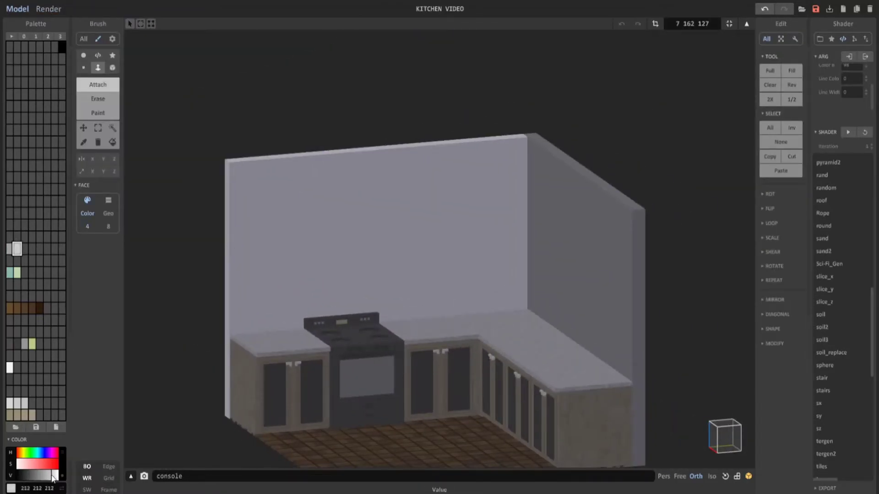
{"action": "left_click", "coordinate": [113, 68]}
{"action": "scroll", "coordinate": [198, 141], "scroll_direction": "up", "scroll_amount": 1}
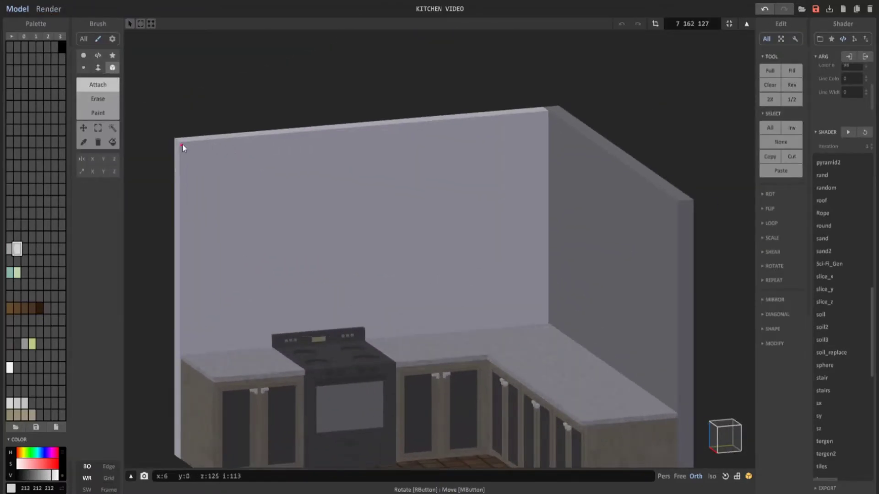
Enlarge the stove wall's model to 8 × 162 × 127 and draw a thin light grey trim along its inner upper edge.
{"action": "right_click_drag", "start_coordinate": [178, 132], "coordinate": [707, 25]}
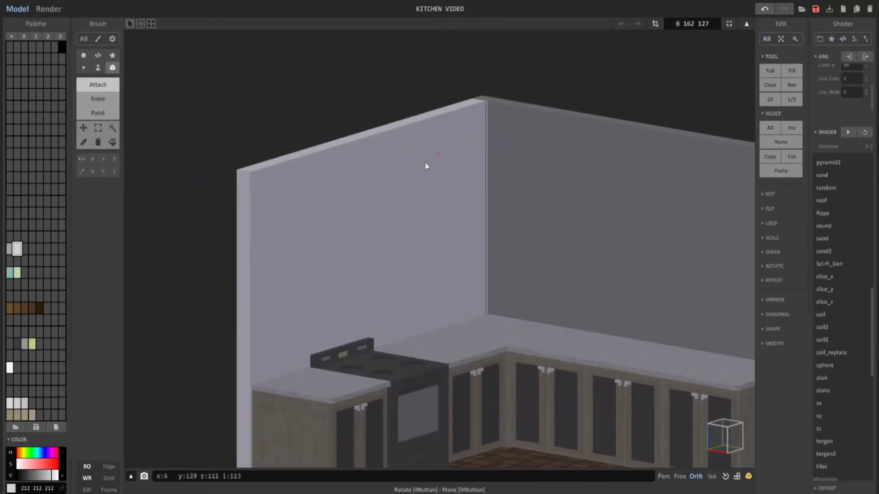
{"action": "scroll", "coordinate": [231, 168], "scroll_direction": "up", "scroll_amount": 1}
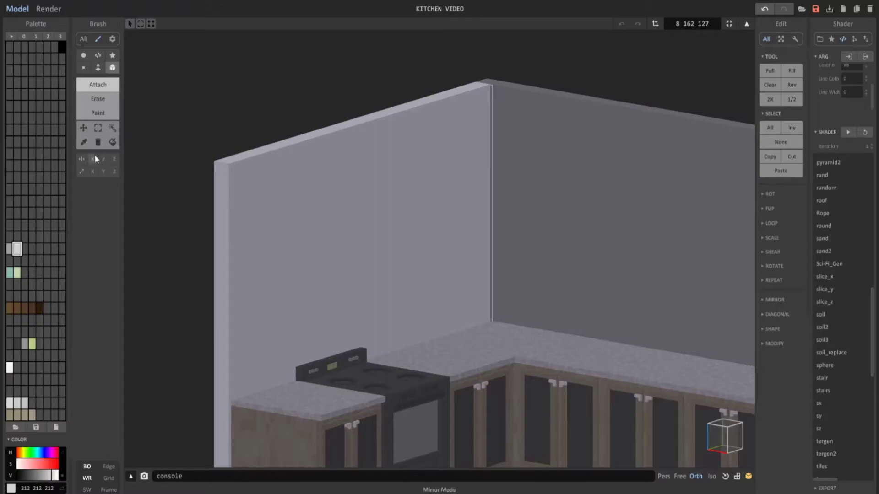
{"action": "key", "text": "ctrl+z"}
{"action": "left_click_drag", "start_coordinate": [230, 169], "coordinate": [432, 100]}
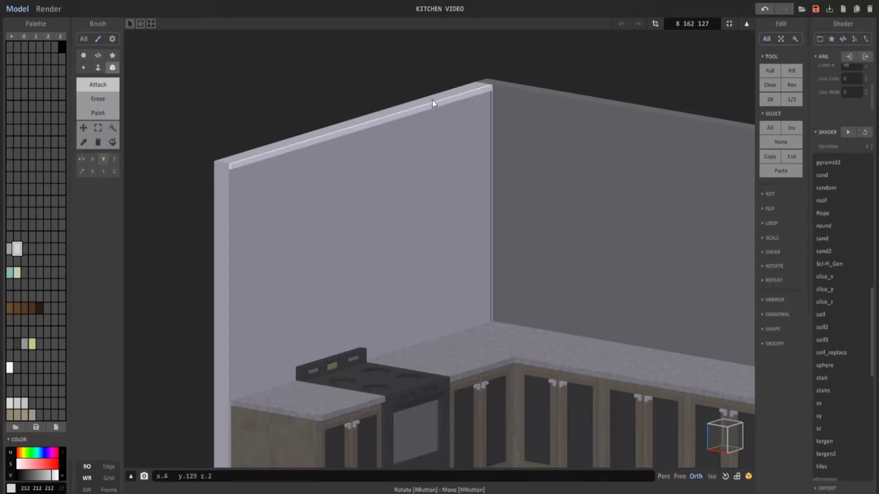
Open the wall behind the longer counter run for voxel editing and draw a thin light grey trim along its inner upper edge.
{"action": "scroll", "coordinate": [464, 145], "scroll_direction": "down", "scroll_amount": 2}
{"action": "right_click_drag", "start_coordinate": [457, 180], "coordinate": [426, 190]}
{"action": "key", "text": "Tab"}
{"action": "double_click", "coordinate": [489, 201]}
{"action": "middle_click_drag", "start_coordinate": [490, 202], "coordinate": [438, 216]}
{"action": "scroll", "coordinate": [438, 217], "scroll_direction": "up", "scroll_amount": 4}
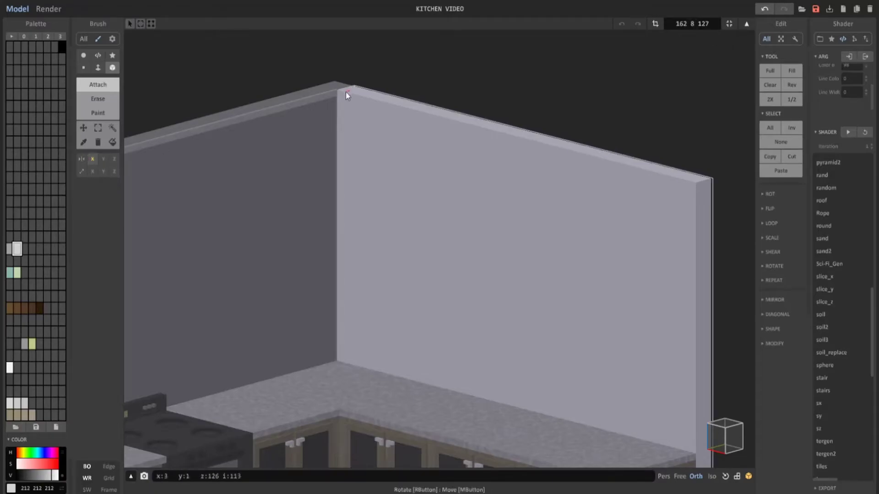
{"action": "left_click_drag", "start_coordinate": [337, 97], "coordinate": [581, 130]}
{"action": "right_click_drag", "start_coordinate": [337, 94], "coordinate": [400, 108]}
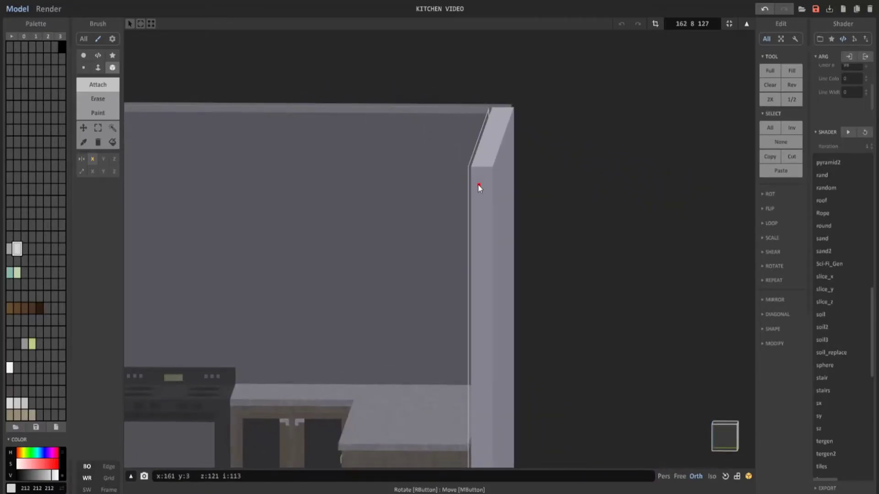
{"action": "right_click_drag", "start_coordinate": [478, 185], "coordinate": [374, 111]}
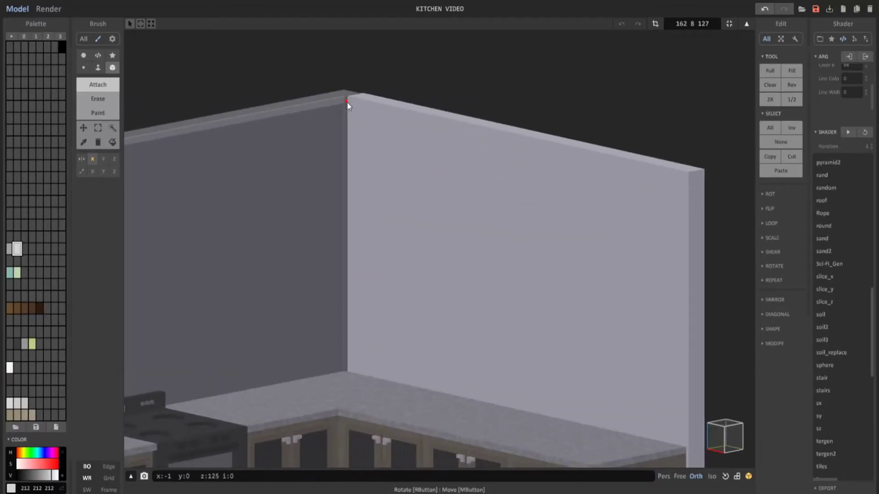
{"action": "left_click_drag", "start_coordinate": [347, 102], "coordinate": [561, 141]}
{"action": "right_click_drag", "start_coordinate": [627, 168], "coordinate": [588, 176]}
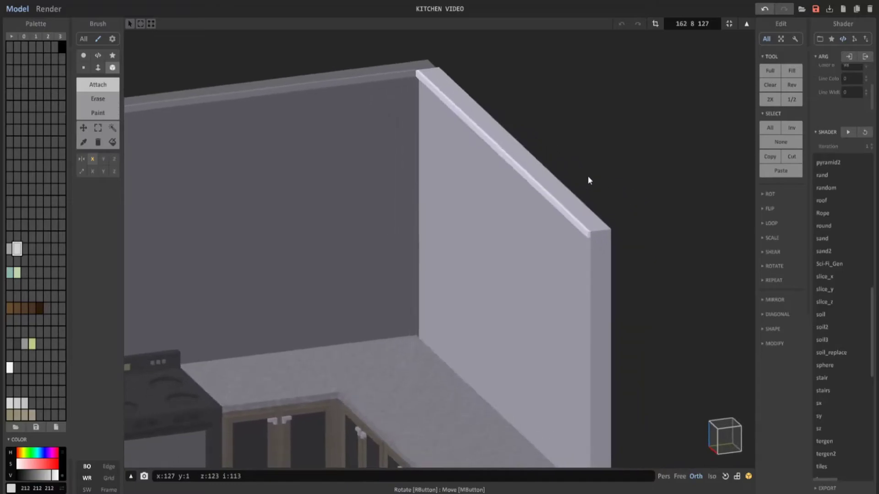
Check the trim on both walls in the rendered preview and return to modeling.
{"action": "key", "text": "Tab"}
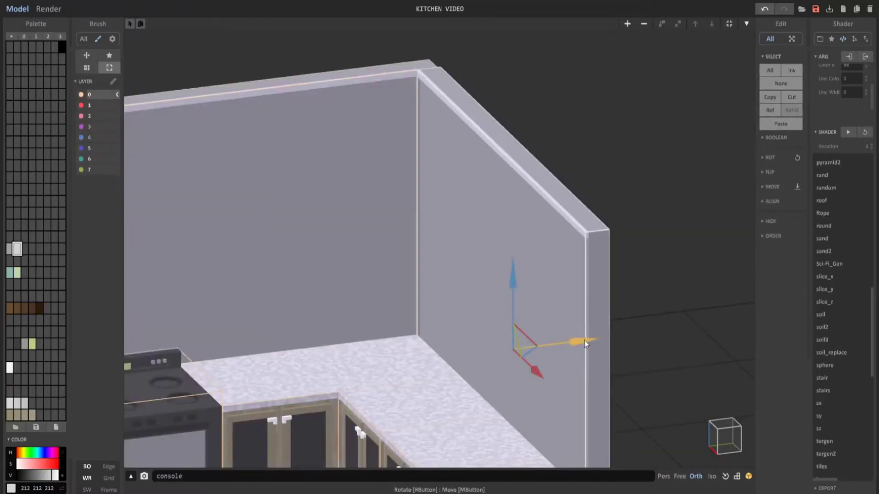
{"action": "key", "text": "Tab"}
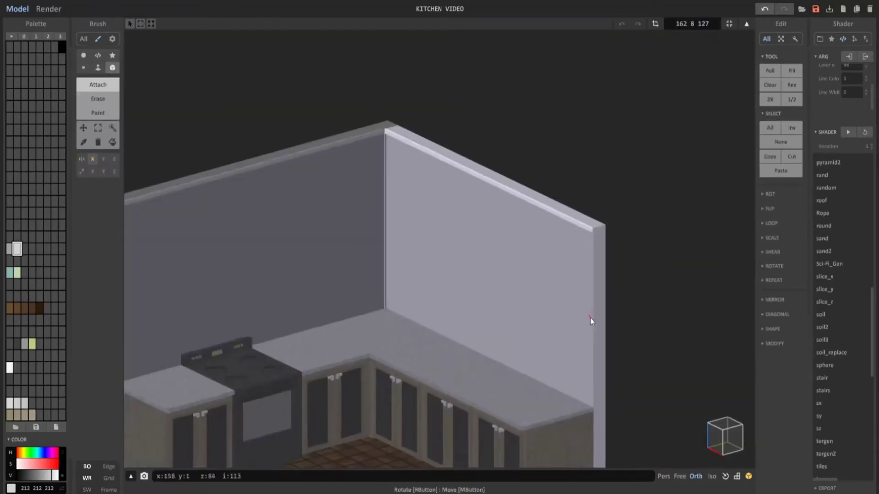
{"action": "left_click", "coordinate": [48, 8]}
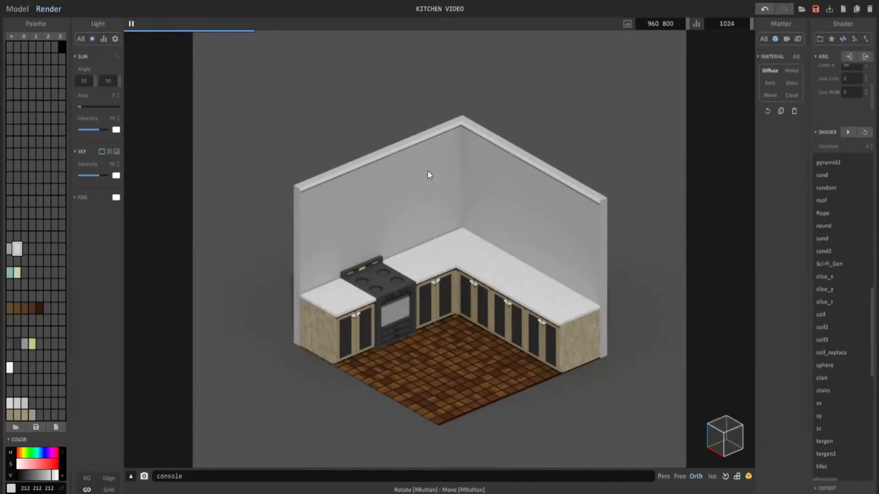
{"action": "left_click", "coordinate": [18, 9]}
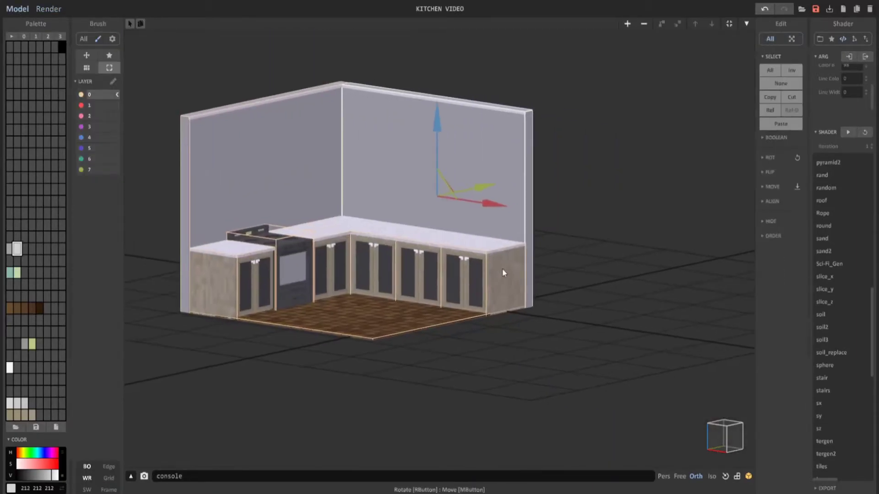
Copy the end cabinet of the longer counter run and raise the copy to hang on the wall just below the trim.
{"action": "left_click", "coordinate": [503, 270]}
{"action": "right_click_drag", "start_coordinate": [502, 270], "coordinate": [519, 282]}
{"action": "middle_click_drag", "start_coordinate": [520, 283], "coordinate": [486, 293]}
{"action": "right_click_drag", "start_coordinate": [486, 293], "coordinate": [500, 292]}
{"action": "scroll", "coordinate": [500, 292], "scroll_direction": "up", "scroll_amount": 2}
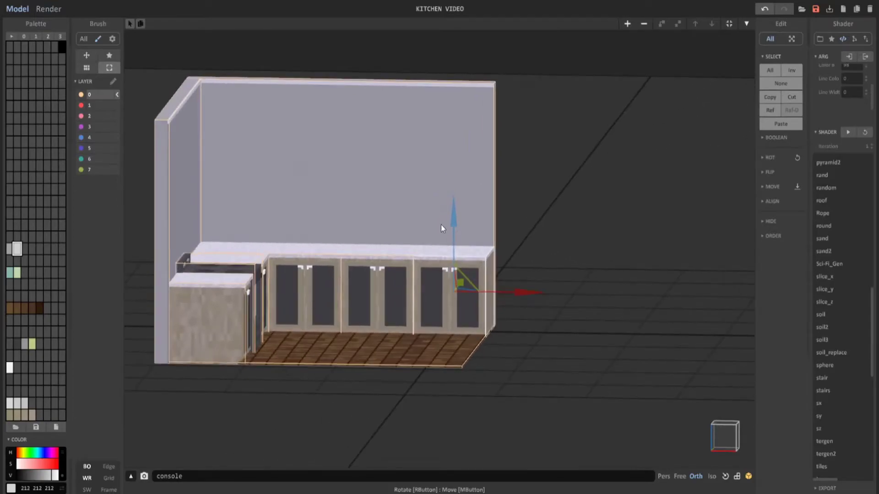
{"action": "left_click_drag", "start_coordinate": [452, 227], "coordinate": [490, 67]}
{"action": "right_click_drag", "start_coordinate": [490, 67], "coordinate": [466, 138]}
Open the hanging cabinet copy for voxel editing, view it squarely from its side and ready the marquee selection.
{"action": "key", "text": "Tab"}
{"action": "scroll", "coordinate": [465, 141], "scroll_direction": "up", "scroll_amount": 2}
{"action": "middle_click_drag", "start_coordinate": [465, 141], "coordinate": [480, 232]}
{"action": "right_click_drag", "start_coordinate": [479, 232], "coordinate": [465, 230]}
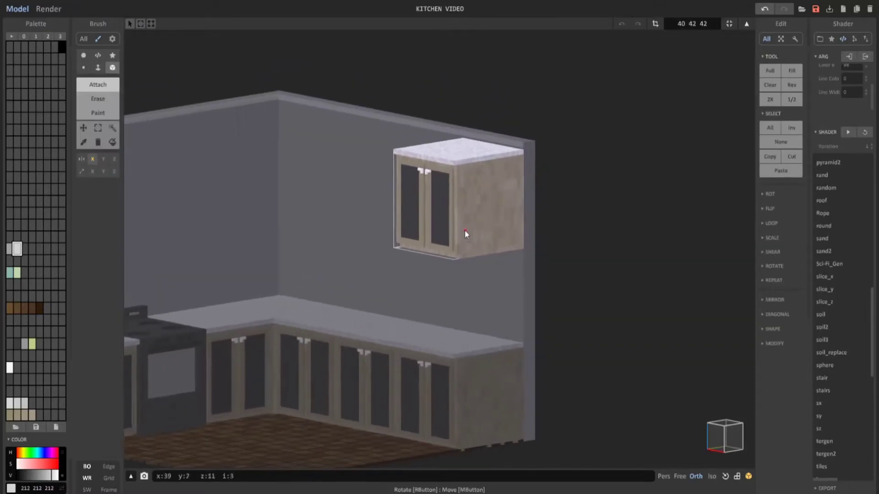
{"action": "right_click_drag", "start_coordinate": [458, 165], "coordinate": [607, 356]}
{"action": "left_click", "coordinate": [723, 432]}
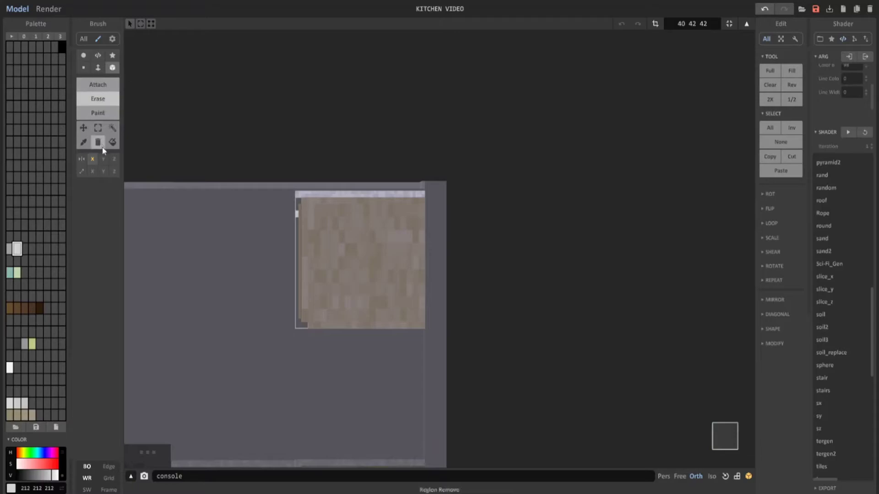
{"action": "left_click", "coordinate": [97, 128]}
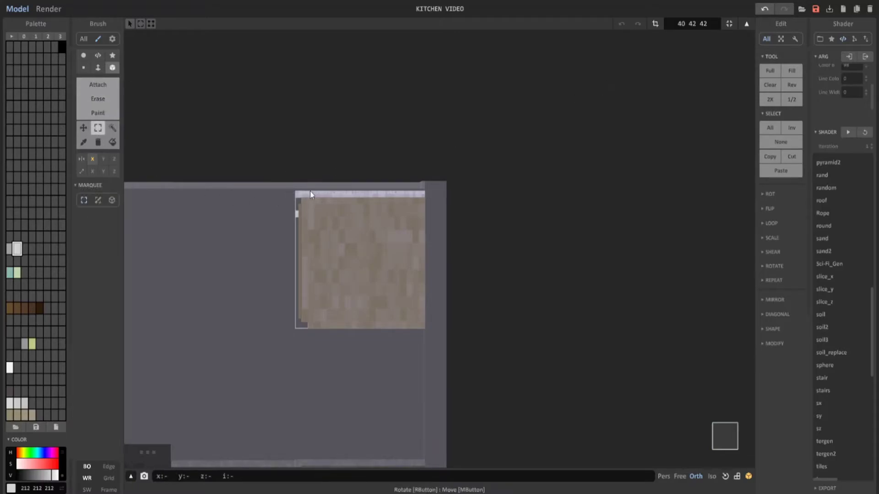
Delete the countertop strip from the top of the wall cabinet and fit the model's bounds to 40 42 40.
{"action": "left_click_drag", "start_coordinate": [294, 201], "coordinate": [613, 125]}
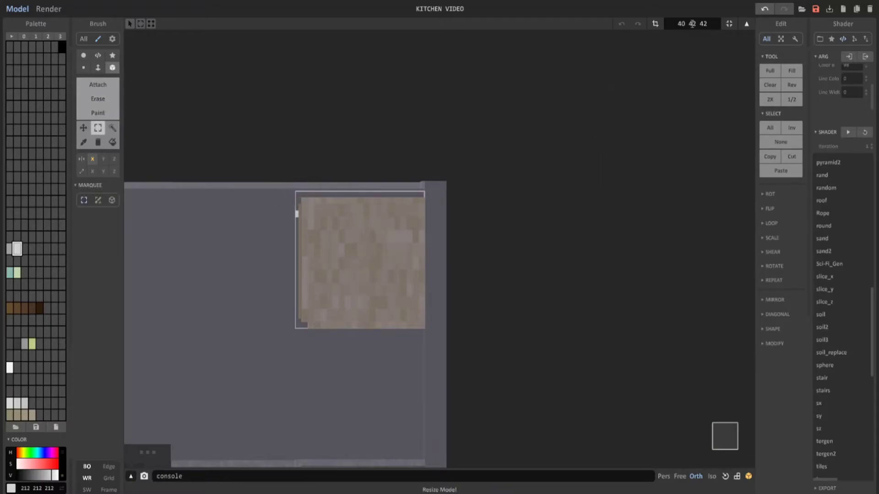
{"action": "left_click", "coordinate": [655, 25]}
{"action": "left_click", "coordinate": [730, 23]}
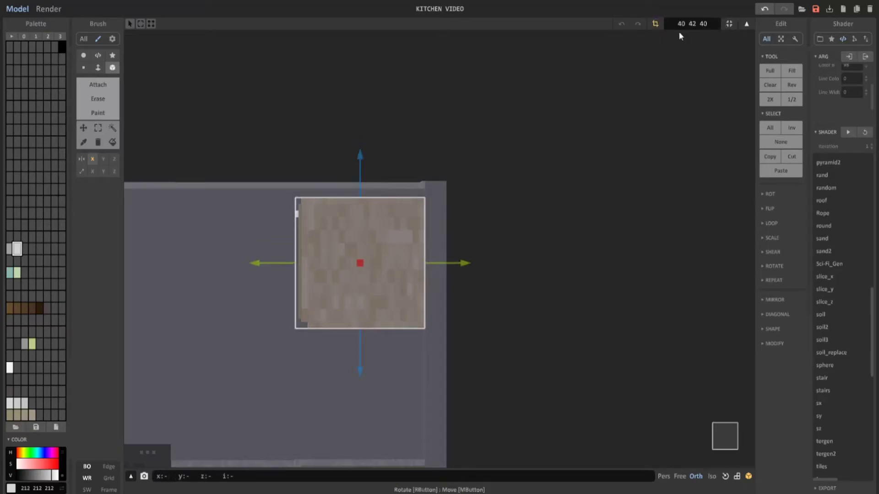
{"action": "left_click", "coordinate": [655, 24]}
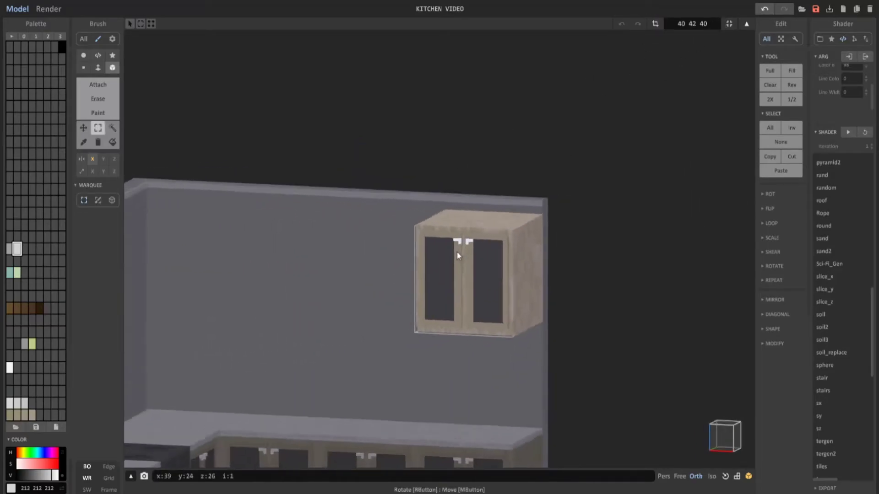
Delete a horizontal band of voxels across the lower door section of the wall cabinet.
{"action": "scroll", "coordinate": [457, 253], "scroll_direction": "down", "scroll_amount": 3}
{"action": "right_click_drag", "start_coordinate": [443, 270], "coordinate": [491, 259]}
{"action": "right_click_drag", "start_coordinate": [509, 292], "coordinate": [516, 311]}
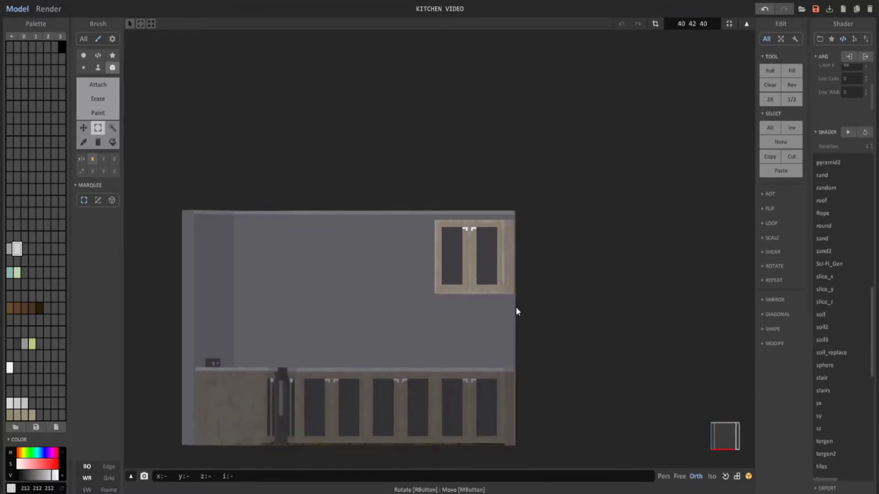
{"action": "left_click", "coordinate": [729, 444]}
{"action": "scroll", "coordinate": [436, 261], "scroll_direction": "up", "scroll_amount": 3}
{"action": "middle_click_drag", "start_coordinate": [435, 261], "coordinate": [292, 169]}
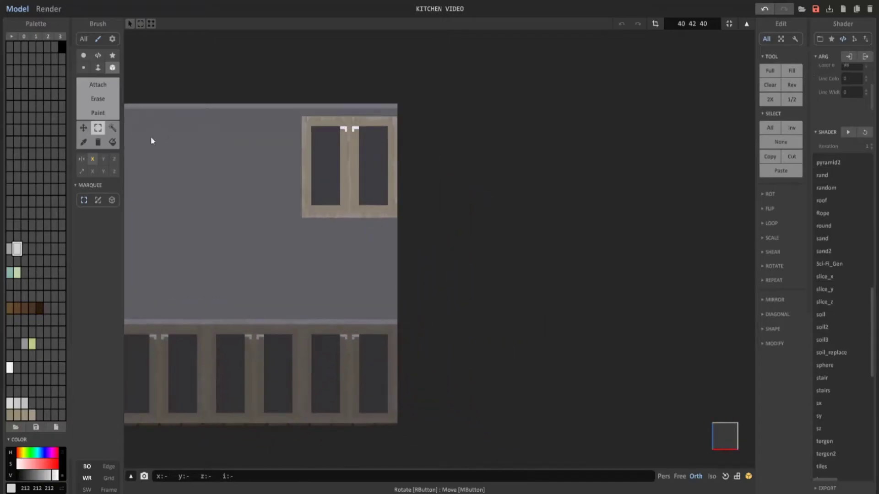
{"action": "left_click_drag", "start_coordinate": [451, 190], "coordinate": [451, 190]}
{"action": "left_click_drag", "start_coordinate": [282, 175], "coordinate": [430, 197]}
{"action": "key", "text": "Delete"}
Move the cabinet's detached bottom piece up to close the gap, fit the model's bounds, and return to the whole scene.
{"action": "left_click_drag", "start_coordinate": [297, 208], "coordinate": [421, 232]}
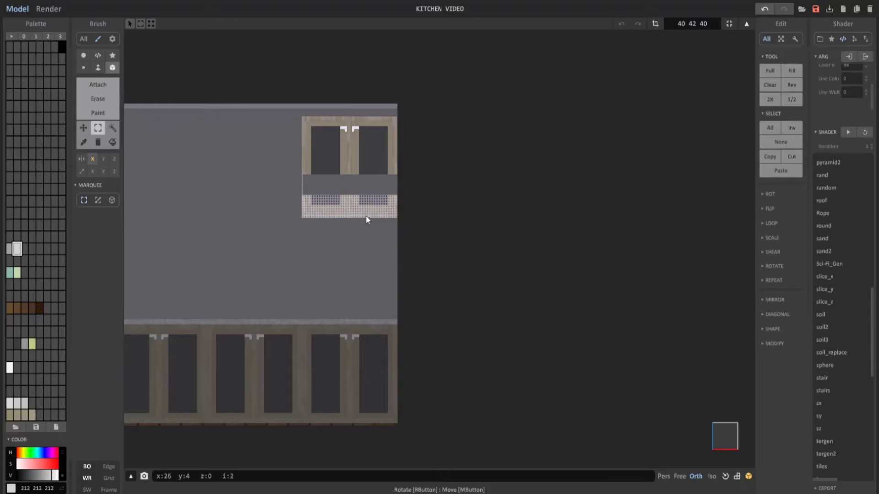
{"action": "key", "text": "Delete"}
{"action": "right_click_drag", "start_coordinate": [411, 222], "coordinate": [432, 235]}
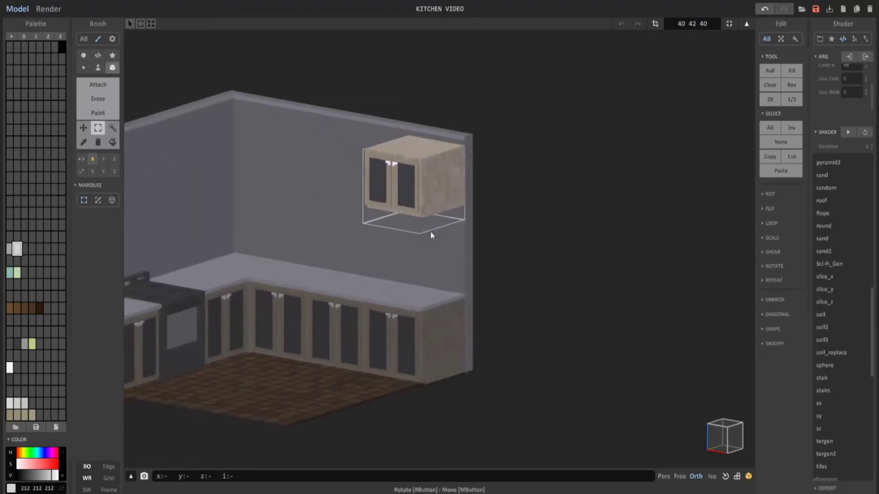
{"action": "middle_click_drag", "start_coordinate": [431, 236], "coordinate": [504, 234]}
{"action": "left_click", "coordinate": [728, 27]}
{"action": "key", "text": "Tab"}
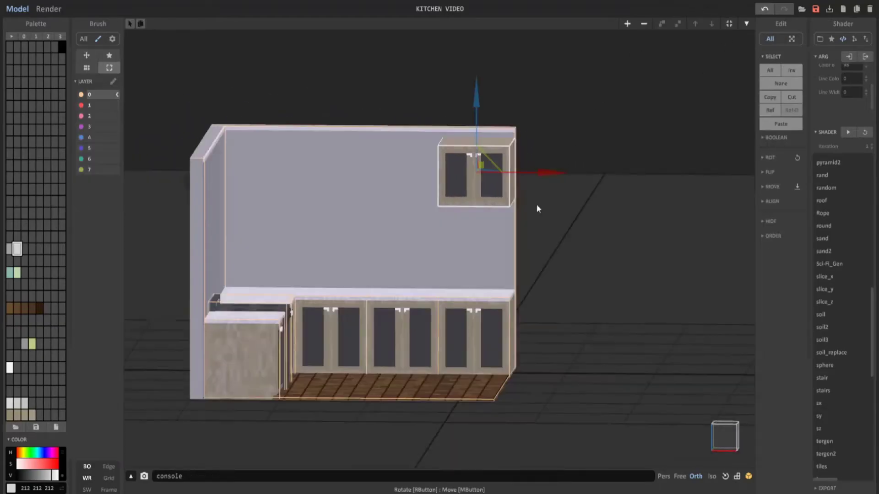
Duplicate the wall cabinet three times side by side along the wall, filling the row up to the corner.
{"action": "left_click_drag", "start_coordinate": [552, 159], "coordinate": [464, 159], "text": "ctrl"}
{"action": "scroll", "coordinate": [459, 221], "scroll_direction": "up", "scroll_amount": 4}
{"action": "right_click_drag", "start_coordinate": [460, 222], "coordinate": [469, 249]}
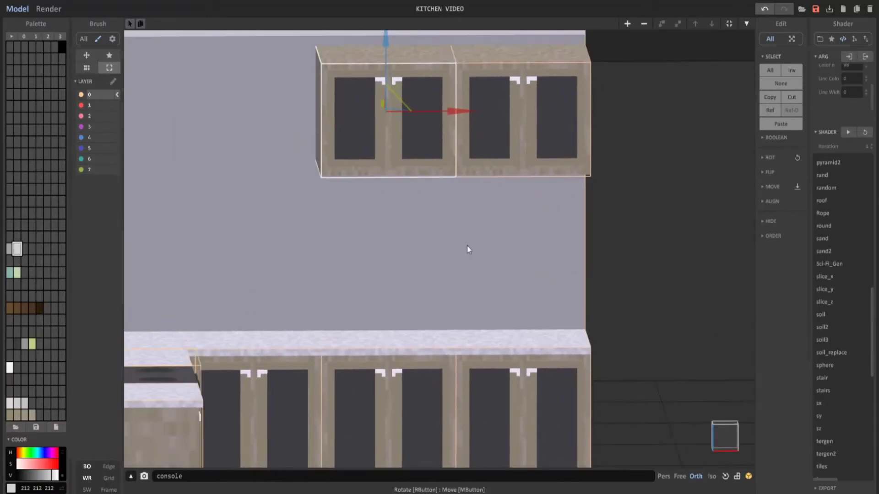
{"action": "left_click_drag", "start_coordinate": [467, 116], "coordinate": [333, 121]}
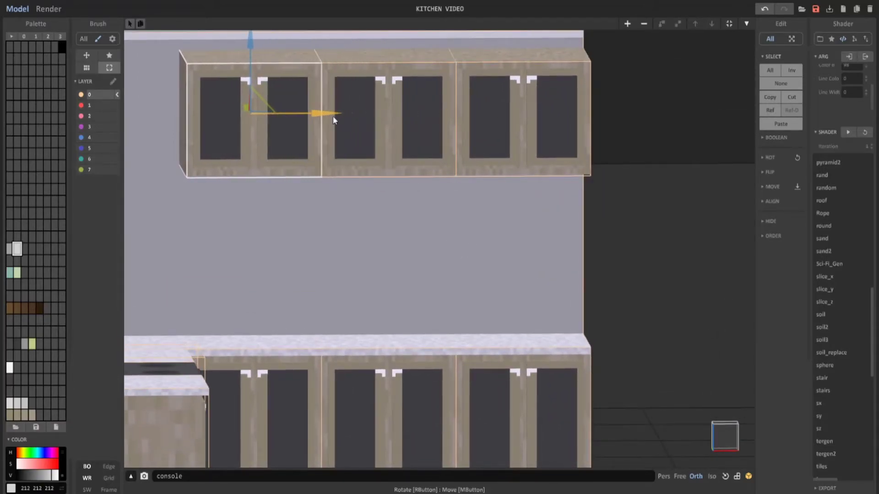
{"action": "right_click_drag", "start_coordinate": [331, 138], "coordinate": [454, 242]}
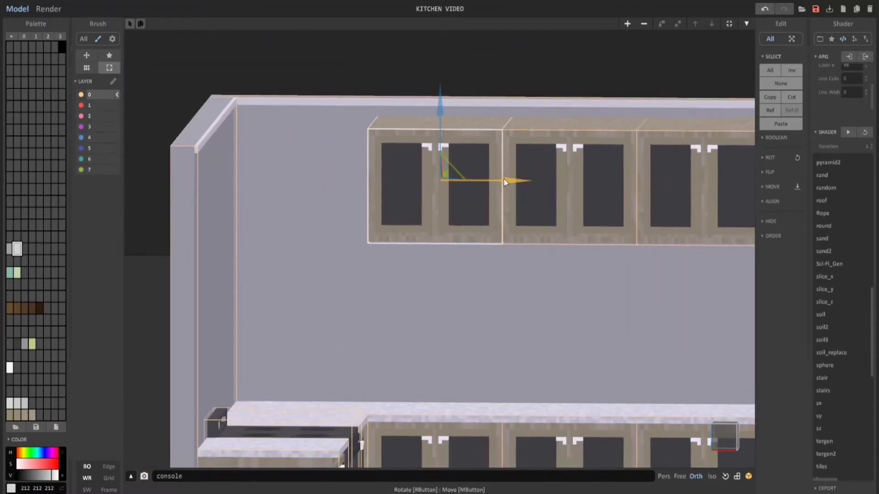
{"action": "left_click_drag", "start_coordinate": [503, 180], "coordinate": [370, 172]}
Copy the corner wall cabinet onto the stove wall and rotate it so its doors face the room, flush with the corner row.
{"action": "right_click_drag", "start_coordinate": [370, 172], "coordinate": [296, 182]}
{"action": "left_click_drag", "start_coordinate": [503, 141], "coordinate": [438, 160]}
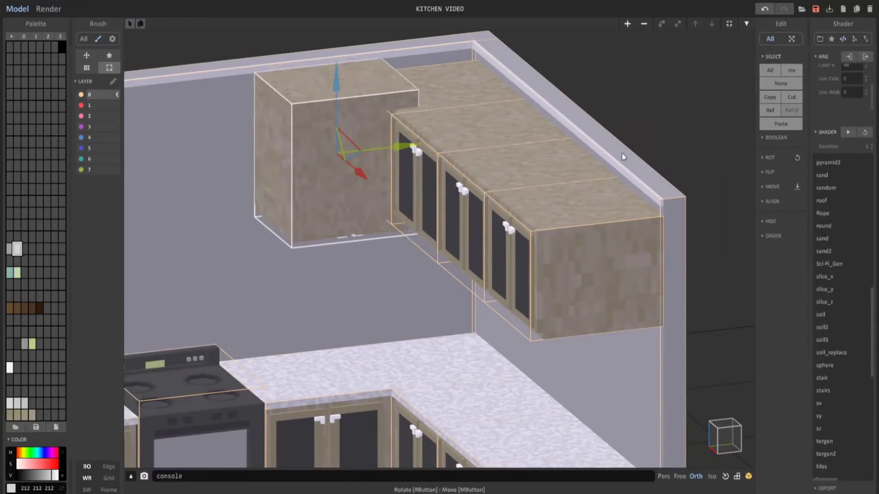
{"action": "key", "text": "Delete"}
{"action": "left_click", "coordinate": [454, 98]}
{"action": "left_click_drag", "start_coordinate": [488, 139], "coordinate": [379, 152], "text": "ctrl"}
{"action": "key", "text": "r"}
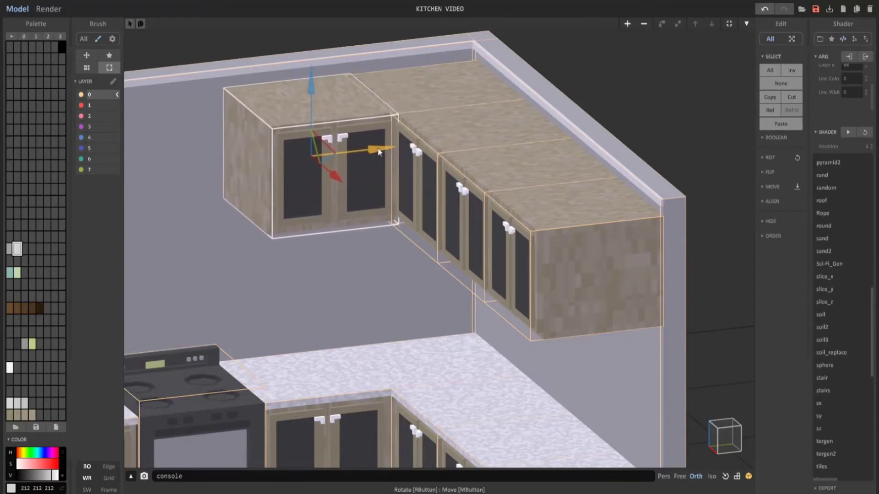
Duplicate the rotated wall cabinet once more along the stove wall, directly beside the first.
{"action": "middle_click_drag", "start_coordinate": [369, 196], "coordinate": [482, 282]}
{"action": "right_click_drag", "start_coordinate": [482, 281], "coordinate": [473, 303]}
{"action": "middle_click_drag", "start_coordinate": [473, 303], "coordinate": [470, 201]}
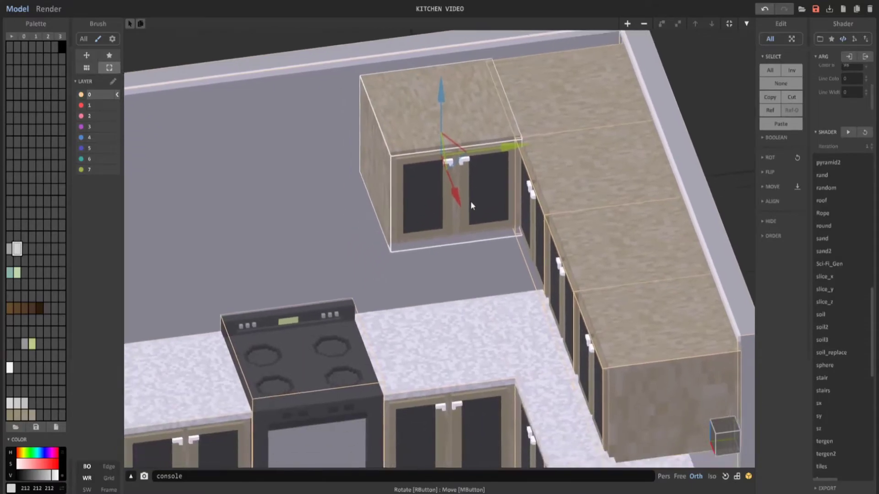
{"action": "right_click_drag", "start_coordinate": [470, 202], "coordinate": [467, 185]}
{"action": "left_click_drag", "start_coordinate": [505, 170], "coordinate": [388, 178]}
Try shifting both stove-wall cabinets together away from the corner row.
{"action": "left_click", "coordinate": [479, 162]}
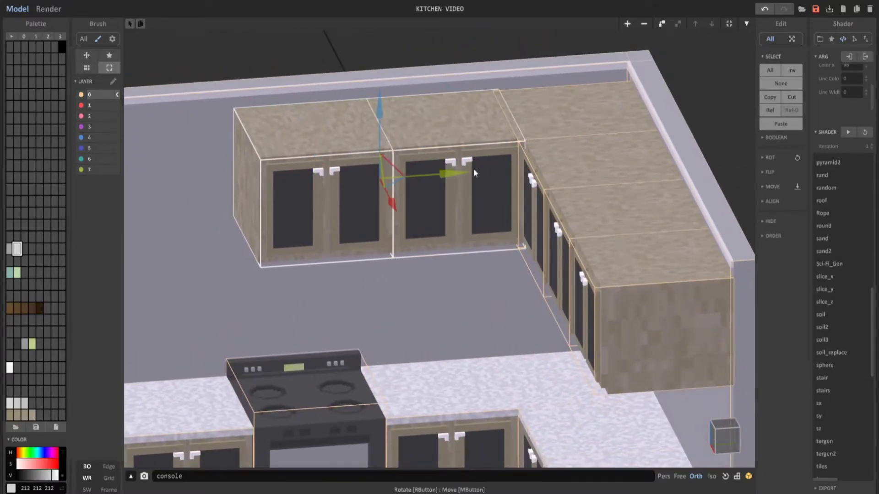
{"action": "left_click_drag", "start_coordinate": [446, 172], "coordinate": [409, 179]}
{"action": "right_click_drag", "start_coordinate": [507, 120], "coordinate": [537, 147]}
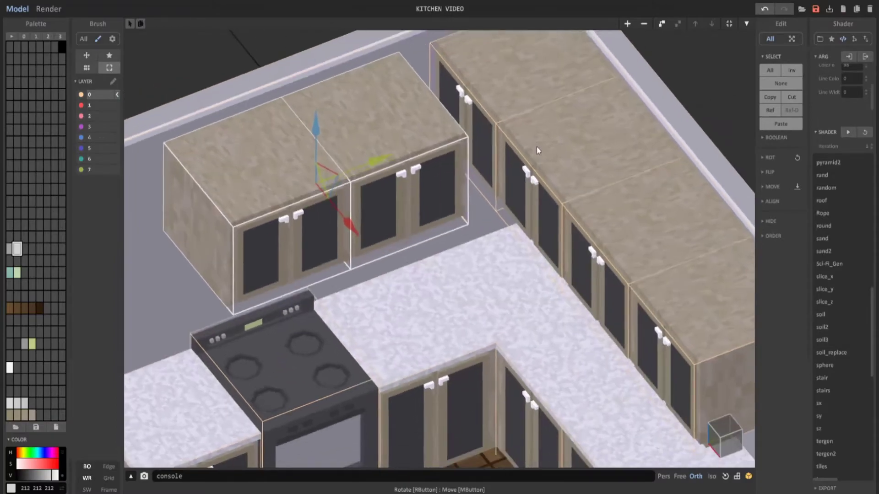
{"action": "right_click_drag", "start_coordinate": [490, 98], "coordinate": [473, 127]}
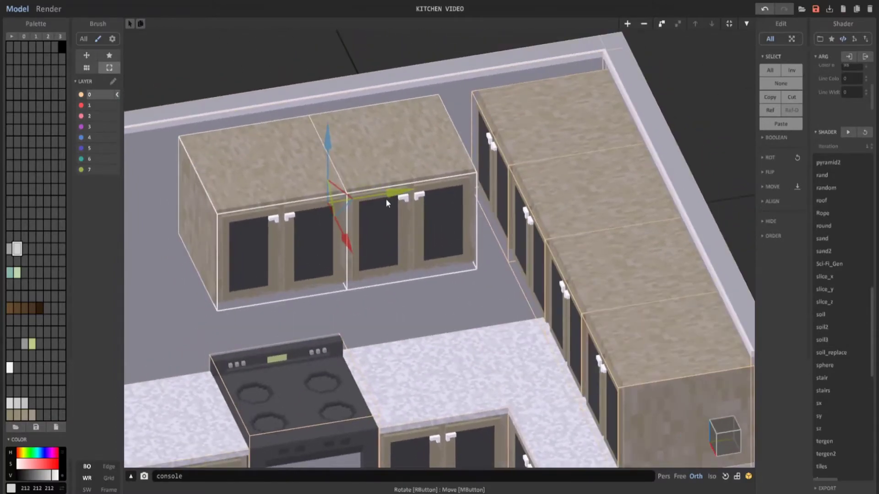
{"action": "left_click_drag", "start_coordinate": [386, 198], "coordinate": [432, 191]}
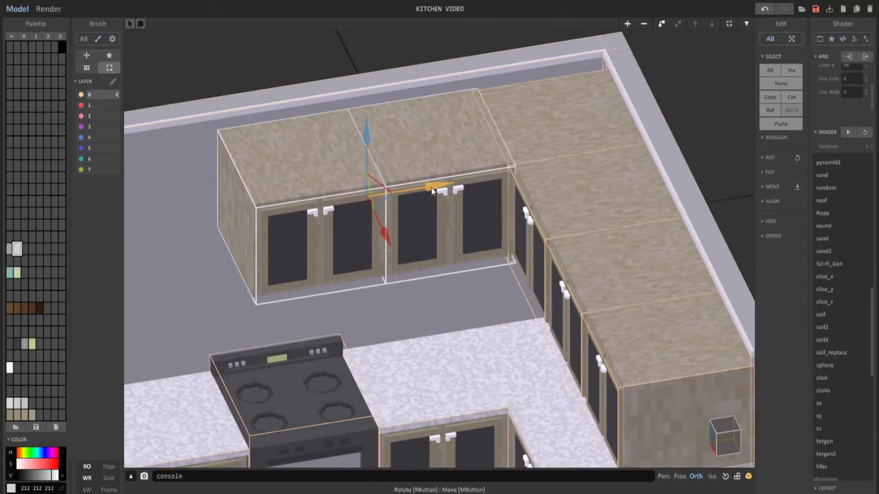
Duplicate the cabinet pair further along the stove wall and delete the copy that extends beyond the wall's end.
{"action": "scroll", "coordinate": [432, 191], "scroll_direction": "down", "scroll_amount": 4}
{"action": "right_click_drag", "start_coordinate": [431, 191], "coordinate": [515, 201]}
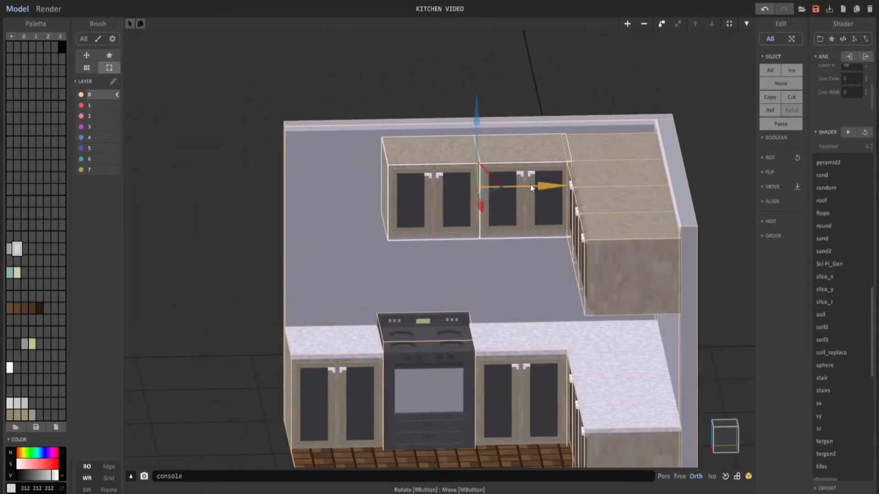
{"action": "left_click_drag", "start_coordinate": [530, 184], "coordinate": [347, 172], "text": "ctrl"}
{"action": "left_click", "coordinate": [262, 216]}
{"action": "right_click_drag", "start_coordinate": [262, 217], "coordinate": [261, 213]}
{"action": "key", "text": "Delete"}
Try deleting the wall cabinet above the stove, and undo the deletion.
{"action": "left_click", "coordinate": [431, 223]}
{"action": "right_click_drag", "start_coordinate": [444, 221], "coordinate": [465, 238]}
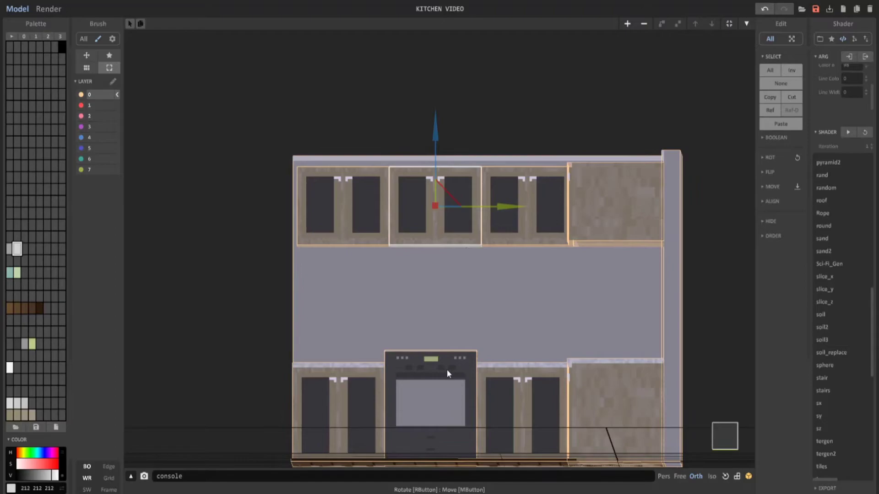
{"action": "right_click_drag", "start_coordinate": [460, 303], "coordinate": [483, 335]}
{"action": "key", "text": "Delete"}
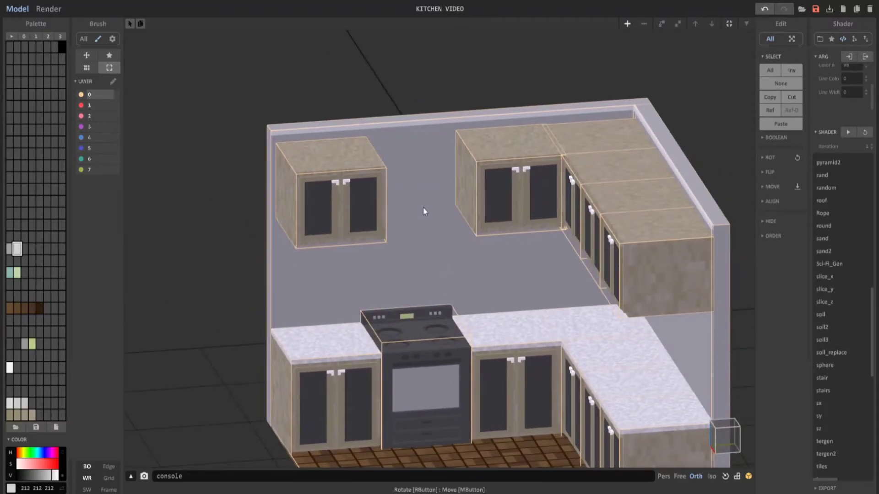
{"action": "key", "text": "ctrl+z"}
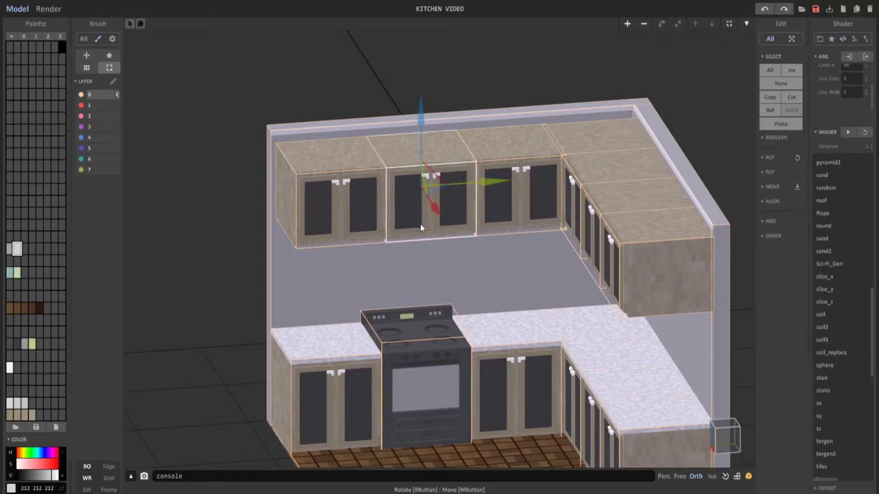
Open the wall cabinet above the stove for voxel editing and delete all its voxels.
{"action": "double_click", "coordinate": [422, 225]}
{"action": "middle_click_drag", "start_coordinate": [422, 228], "coordinate": [485, 282]}
{"action": "scroll", "coordinate": [485, 288], "scroll_direction": "up", "scroll_amount": 3}
{"action": "key", "text": "Delete"}
{"action": "right_click_drag", "start_coordinate": [488, 289], "coordinate": [471, 308]}
{"action": "middle_click_drag", "start_coordinate": [471, 307], "coordinate": [359, 257]}
{"action": "scroll", "coordinate": [358, 257], "scroll_direction": "up", "scroll_amount": 3}
Build an 8-layer dark grey (78 78 78) base slab for the range hood across the bottom of the emptied model.
{"action": "left_click", "coordinate": [97, 85]}
{"action": "left_click", "coordinate": [14, 237]}
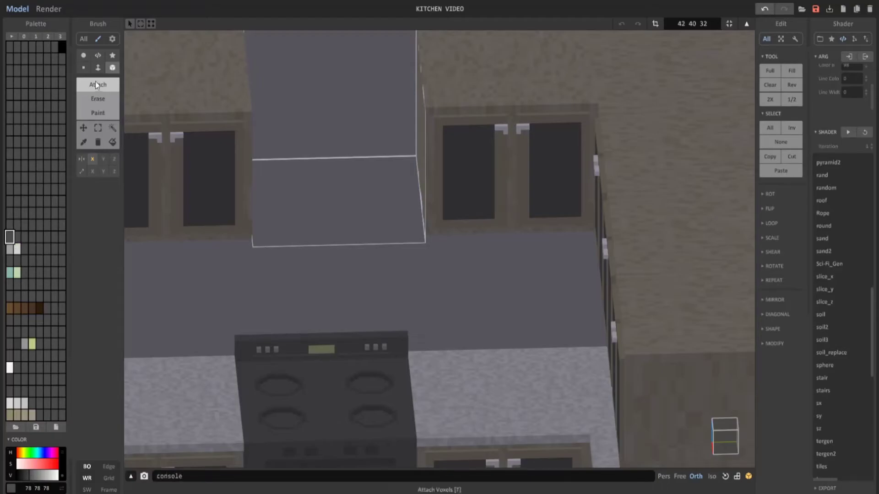
{"action": "left_click", "coordinate": [98, 67]}
{"action": "left_click_drag", "start_coordinate": [358, 188], "coordinate": [373, 156]}
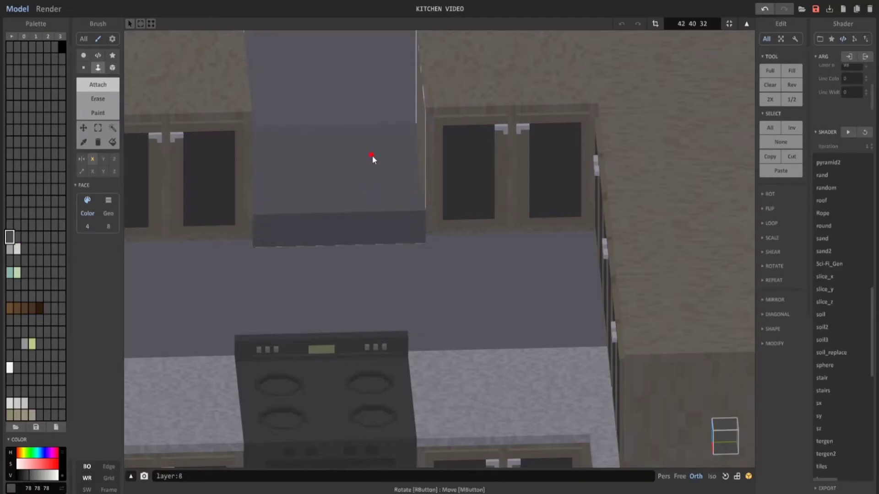
{"action": "right_click_drag", "start_coordinate": [372, 155], "coordinate": [352, 158]}
{"action": "scroll", "coordinate": [352, 158], "scroll_direction": "up", "scroll_amount": 1}
{"action": "middle_click_drag", "start_coordinate": [352, 158], "coordinate": [378, 294]}
{"action": "right_click_drag", "start_coordinate": [377, 294], "coordinate": [407, 252]}
Add a centred dark grey box on the hood's base slab, with mirroring enabled for Y only.
{"action": "left_click", "coordinate": [112, 67]}
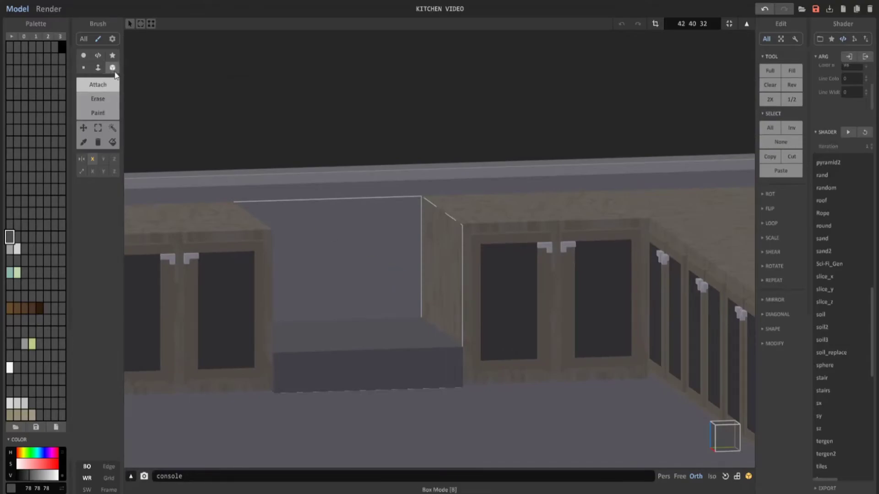
{"action": "right_click_drag", "start_coordinate": [293, 183], "coordinate": [256, 201]}
{"action": "mouse_move", "coordinate": [394, 188]}
{"action": "left_mouse_down"}
{"action": "mouse_move", "coordinate": [327, 303]}
{"action": "mouse_move", "coordinate": [394, 194]}
{"action": "mouse_move", "coordinate": [368, 287]}
{"action": "mouse_move", "coordinate": [394, 271]}
{"action": "left_mouse_up"}
{"action": "key", "text": "ctrl+z"}
{"action": "left_click", "coordinate": [92, 159]}
{"action": "left_click", "coordinate": [104, 159]}
{"action": "left_click_drag", "start_coordinate": [331, 278], "coordinate": [394, 283]}
{"action": "scroll", "coordinate": [338, 303], "scroll_direction": "down", "scroll_amount": 3}
{"action": "mouse_move", "coordinate": [338, 303]}
{"action": "right_mouse_down"}
{"action": "mouse_move", "coordinate": [432, 352]}
{"action": "mouse_move", "coordinate": [433, 364]}
{"action": "right_mouse_up"}
{"action": "scroll", "coordinate": [284, 238], "scroll_direction": "up", "scroll_amount": 3}
Try erasing part of the stepped centre block on the hood, and undo the erasure.
{"action": "key", "text": "r"}
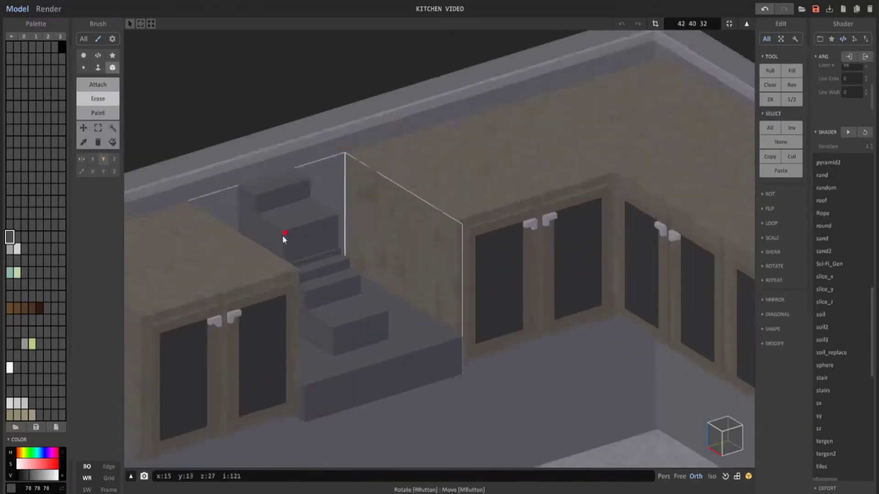
{"action": "left_click_drag", "start_coordinate": [284, 239], "coordinate": [337, 218]}
{"action": "scroll", "coordinate": [321, 312], "scroll_direction": "up", "scroll_amount": 2}
{"action": "right_click_drag", "start_coordinate": [321, 312], "coordinate": [296, 274]}
{"action": "scroll", "coordinate": [295, 274], "scroll_direction": "down", "scroll_amount": 3}
{"action": "left_click", "coordinate": [104, 159]}
{"action": "right_click_drag", "start_coordinate": [138, 91], "coordinate": [196, 135]}
{"action": "key", "text": "ctrl+z"}
Extrude the chimney block upward at the rear centre of the hood base with face attach.
{"action": "left_click", "coordinate": [97, 84]}
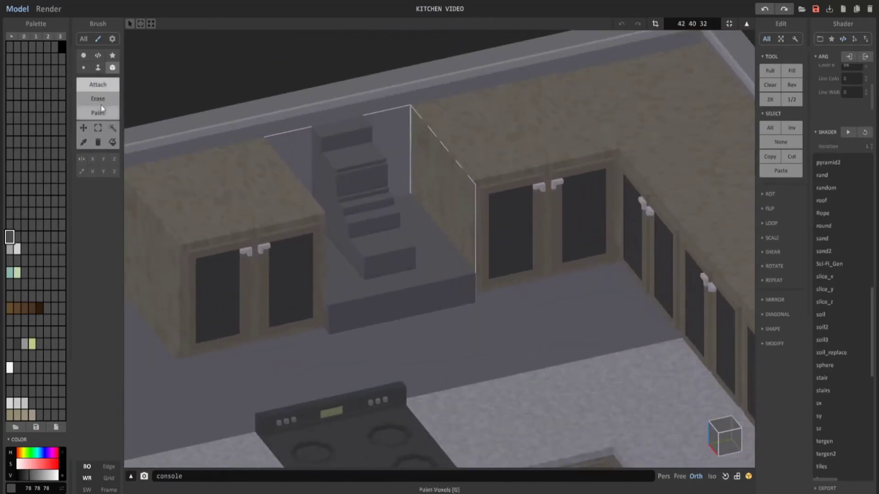
{"action": "left_click", "coordinate": [97, 67]}
{"action": "left_click_drag", "start_coordinate": [358, 199], "coordinate": [353, 142]}
{"action": "mouse_move", "coordinate": [353, 141]}
{"action": "right_mouse_down"}
{"action": "mouse_move", "coordinate": [401, 225]}
{"action": "mouse_move", "coordinate": [373, 229]}
{"action": "right_mouse_up"}
{"action": "scroll", "coordinate": [373, 229], "scroll_direction": "up", "scroll_amount": 3}
Erase a shallow groove across the front face of the hood base in box mode.
{"action": "left_click", "coordinate": [112, 68]}
{"action": "mouse_move", "coordinate": [474, 237]}
{"action": "left_mouse_down"}
{"action": "mouse_move", "coordinate": [247, 239]}
{"action": "mouse_move", "coordinate": [261, 258]}
{"action": "left_mouse_up"}
{"action": "mouse_move", "coordinate": [261, 259]}
{"action": "right_mouse_down"}
{"action": "mouse_move", "coordinate": [512, 267]}
{"action": "mouse_move", "coordinate": [392, 295]}
{"action": "right_mouse_up"}
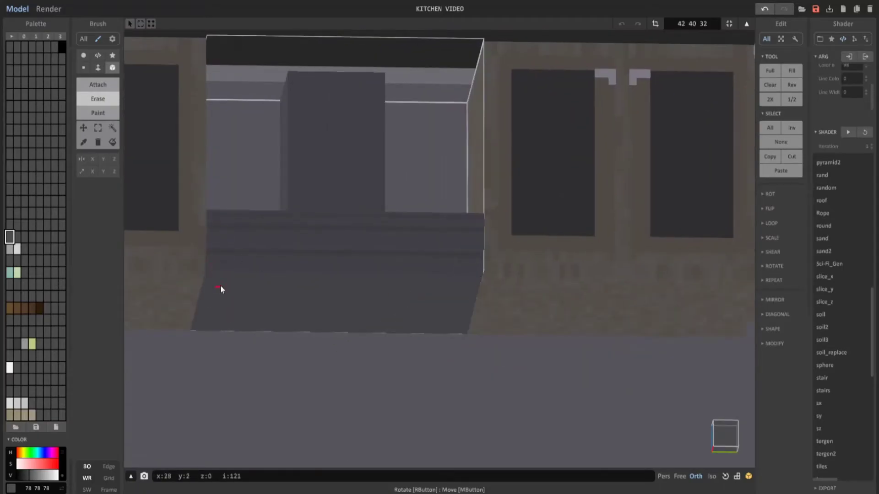
{"action": "right_click_drag", "start_coordinate": [221, 286], "coordinate": [257, 257]}
{"action": "left_click", "coordinate": [93, 159]}
{"action": "left_click", "coordinate": [104, 160]}
{"action": "left_click", "coordinate": [98, 68]}
{"action": "right_click_drag", "start_coordinate": [311, 288], "coordinate": [350, 344]}
{"action": "scroll", "coordinate": [350, 344], "scroll_direction": "up", "scroll_amount": 5}
Add small light grey (160 160 160) buttons near one end of the hood's front face with mirroring off, and leave voxel editing.
{"action": "left_click", "coordinate": [98, 85]}
{"action": "left_click", "coordinate": [10, 261]}
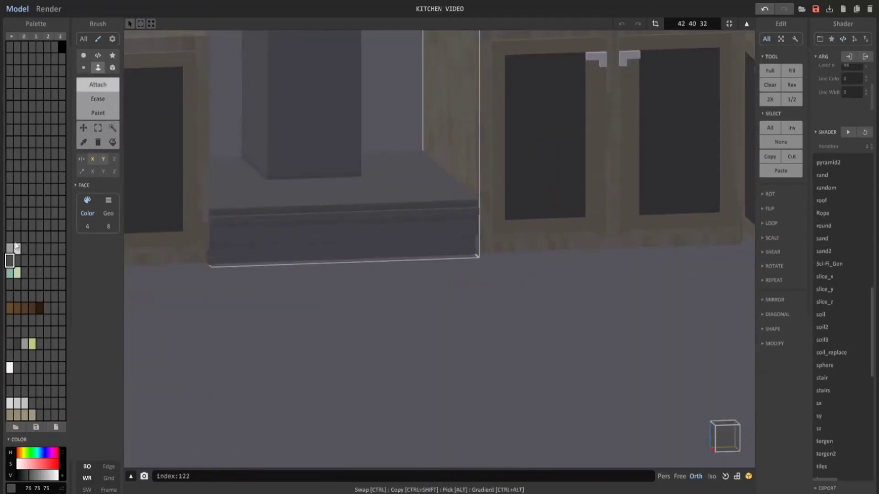
{"action": "left_click", "coordinate": [11, 248]}
{"action": "left_click", "coordinate": [112, 67]}
{"action": "left_click", "coordinate": [104, 159]}
{"action": "left_click", "coordinate": [93, 160]}
{"action": "left_click", "coordinate": [462, 234]}
{"action": "left_click", "coordinate": [449, 236]}
{"action": "scroll", "coordinate": [475, 275], "scroll_direction": "down", "scroll_amount": 5}
{"action": "key", "text": "Tab"}
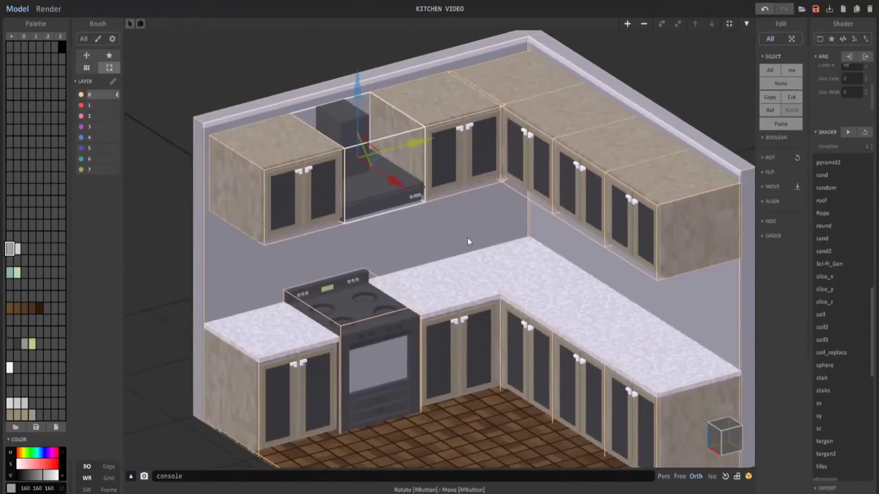
Preview the whole kitchen as a render and return to modelling.
{"action": "scroll", "coordinate": [513, 256], "scroll_direction": "down", "scroll_amount": 4}
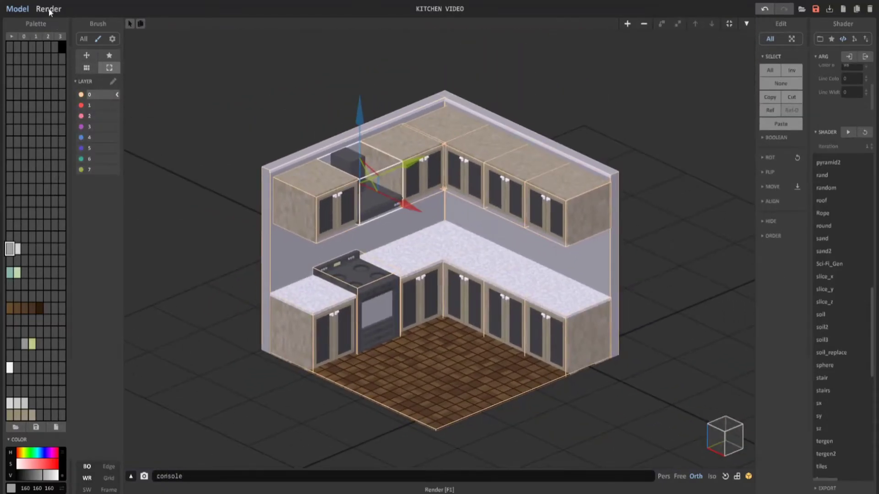
{"action": "left_click", "coordinate": [49, 8]}
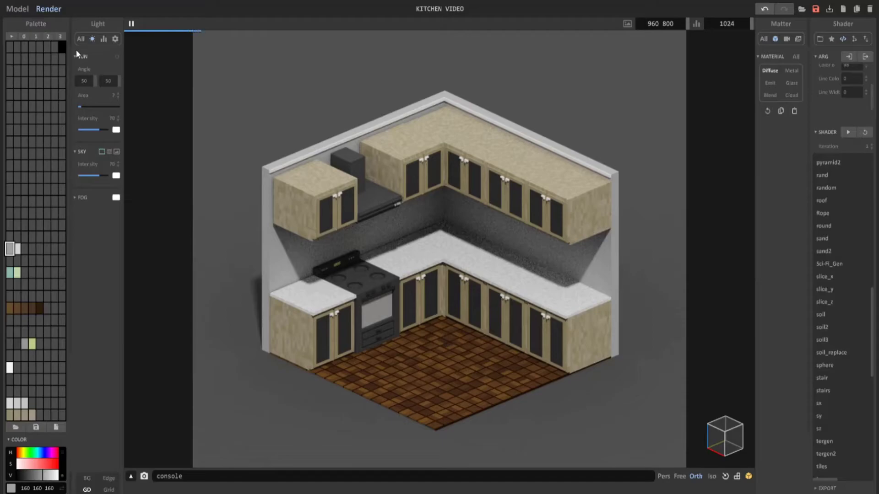
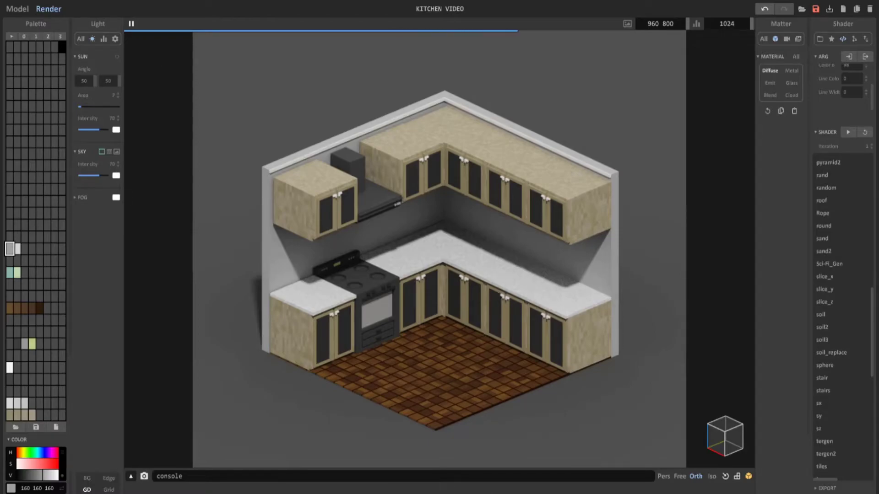
{"action": "left_click", "coordinate": [18, 10]}
Duplicate the middle base cabinet of the long row straight up above the countertop.
{"action": "right_click_drag", "start_coordinate": [357, 229], "coordinate": [494, 270]}
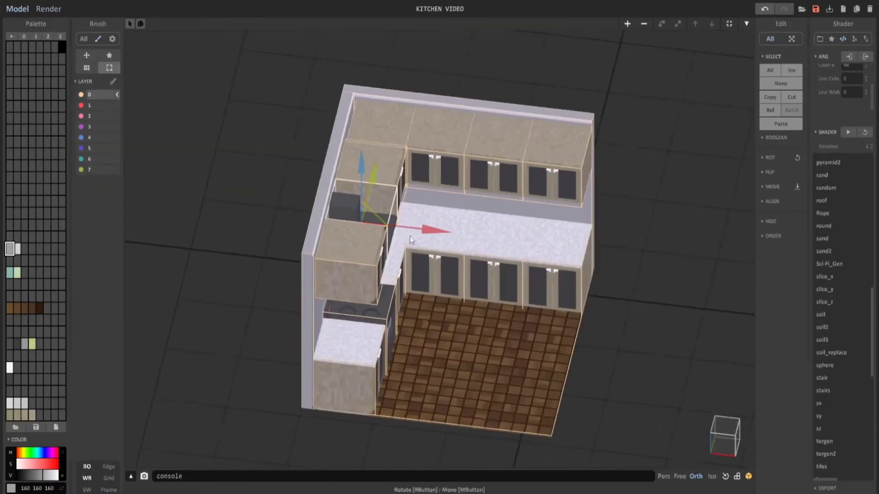
{"action": "scroll", "coordinate": [494, 270], "scroll_direction": "up", "scroll_amount": 3}
{"action": "middle_click_drag", "start_coordinate": [494, 270], "coordinate": [360, 279]}
{"action": "left_click", "coordinate": [402, 300]}
{"action": "scroll", "coordinate": [403, 300], "scroll_direction": "up", "scroll_amount": 3}
{"action": "middle_click_drag", "start_coordinate": [403, 300], "coordinate": [409, 204]}
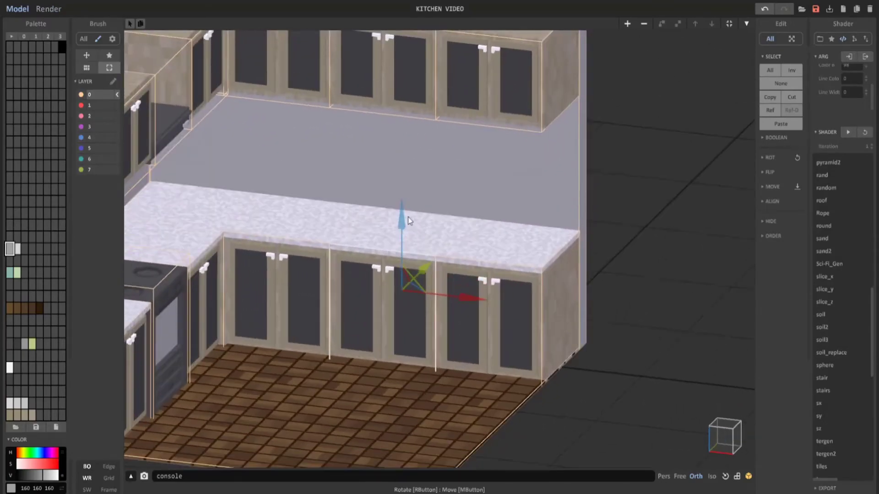
{"action": "left_click_drag", "start_coordinate": [407, 217], "coordinate": [392, 113]}
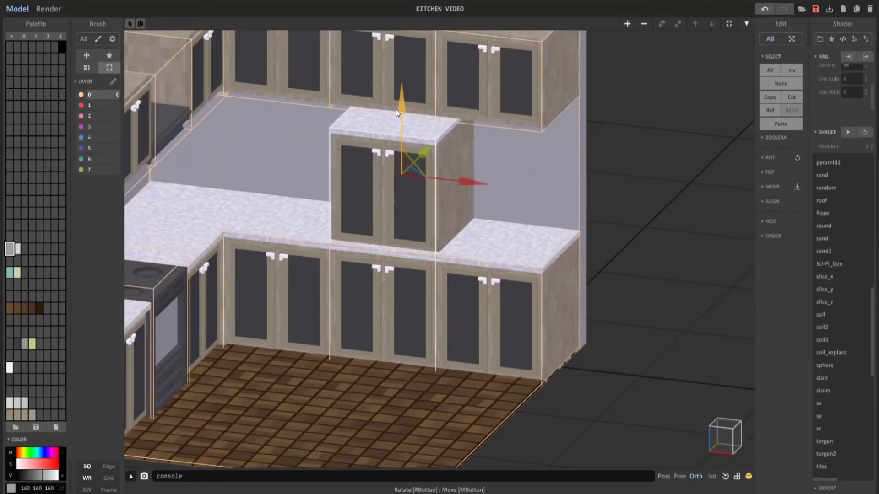
Clear all voxels from the cabinet copy, lower the empty object onto the countertop surface and open it for voxel editing.
{"action": "right_click_drag", "start_coordinate": [396, 109], "coordinate": [453, 192]}
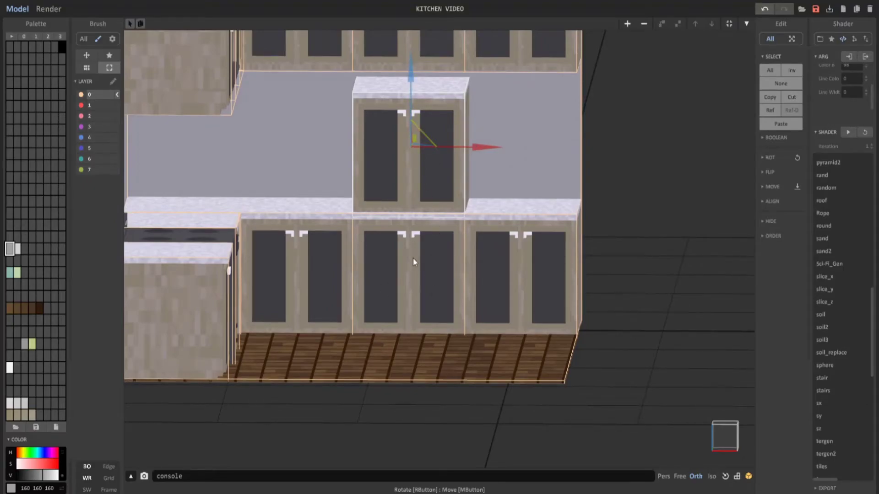
{"action": "double_click", "coordinate": [437, 201]}
{"action": "middle_click_drag", "start_coordinate": [436, 201], "coordinate": [423, 227]}
{"action": "scroll", "coordinate": [423, 227], "scroll_direction": "up", "scroll_amount": 4}
{"action": "key", "text": "Delete"}
{"action": "right_click_drag", "start_coordinate": [421, 243], "coordinate": [400, 220]}
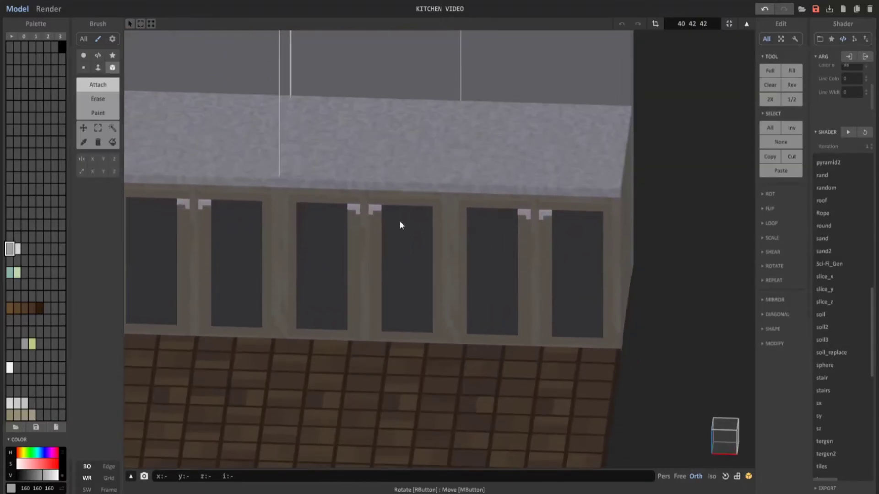
{"action": "right_click_drag", "start_coordinate": [508, 176], "coordinate": [514, 122]}
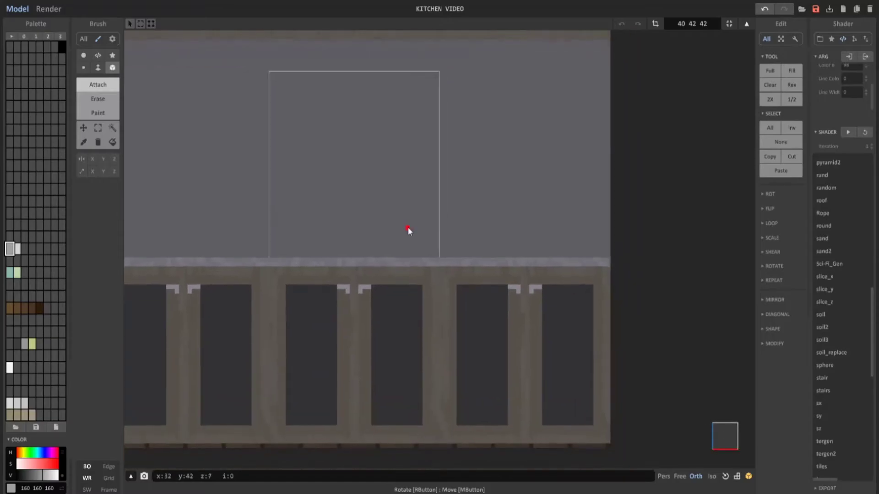
{"action": "key", "text": "Tab"}
{"action": "left_click_drag", "start_coordinate": [389, 98], "coordinate": [388, 112]}
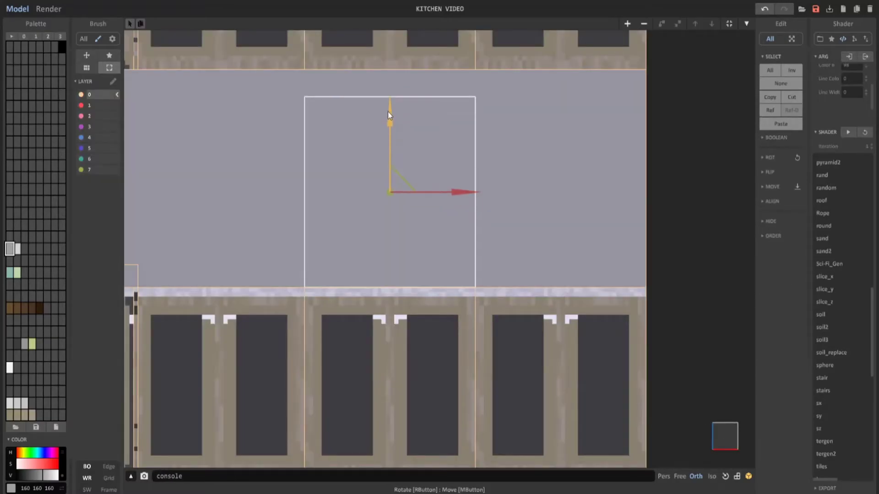
{"action": "key", "text": "Tab"}
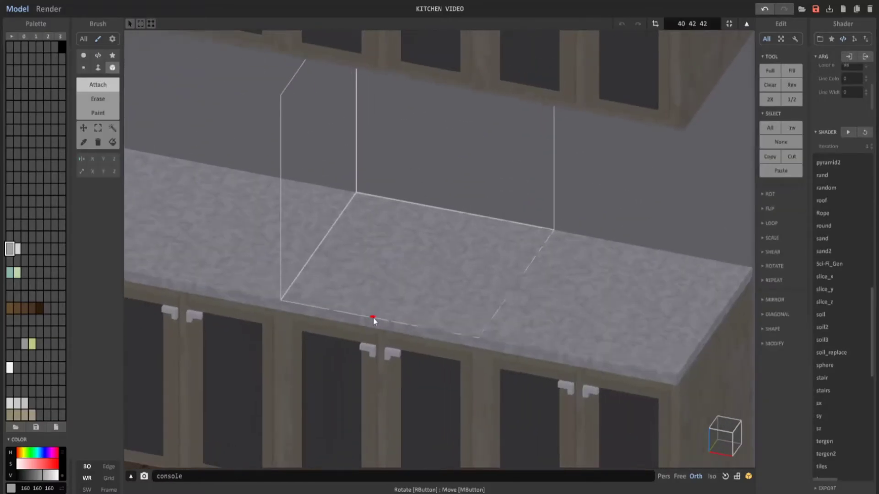
Attach a centred dark grey (61 61 61) rectangular slab on the countertop in box mode with X and Y mirroring.
{"action": "left_click", "coordinate": [10, 237]}
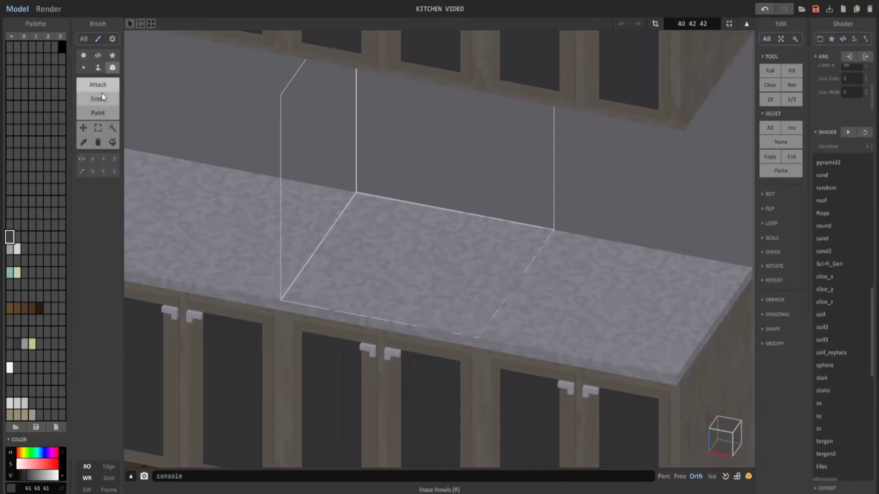
{"action": "right_click_drag", "start_coordinate": [361, 211], "coordinate": [372, 237]}
{"action": "left_click_drag", "start_coordinate": [329, 185], "coordinate": [390, 234]}
{"action": "key", "text": "ctrl+z"}
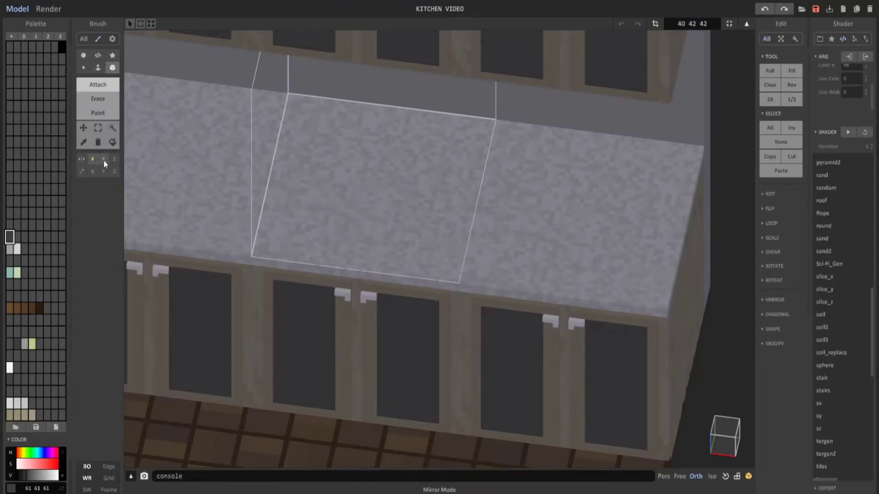
{"action": "left_click", "coordinate": [104, 160]}
{"action": "mouse_move", "coordinate": [306, 149]}
{"action": "left_mouse_down"}
{"action": "mouse_move", "coordinate": [451, 239]}
{"action": "mouse_move", "coordinate": [448, 254]}
{"action": "left_mouse_up"}
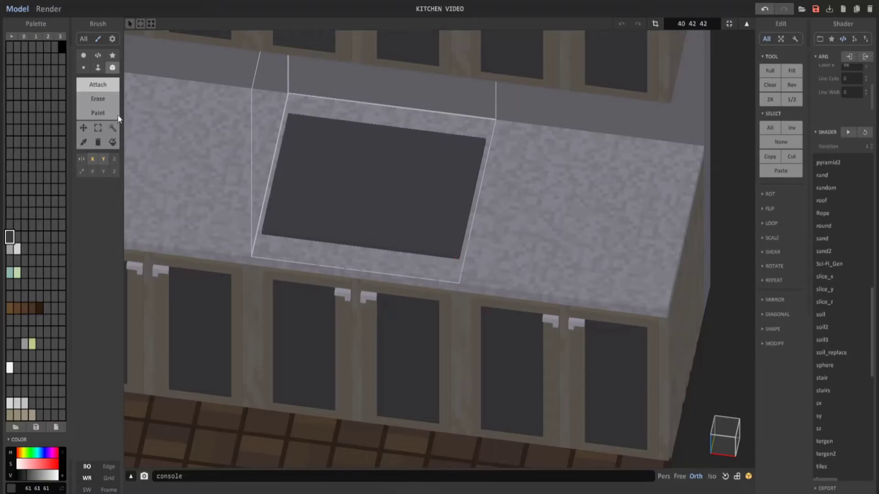
Erase the inside of the dark slab in box mode, leaving a wide sink frame around a rectangular opening.
{"action": "left_click", "coordinate": [97, 98]}
{"action": "scroll", "coordinate": [337, 163], "scroll_direction": "up", "scroll_amount": 2}
{"action": "mouse_move", "coordinate": [318, 172]}
{"action": "left_mouse_down"}
{"action": "mouse_move", "coordinate": [407, 248]}
{"action": "mouse_move", "coordinate": [414, 273]}
{"action": "left_mouse_up"}
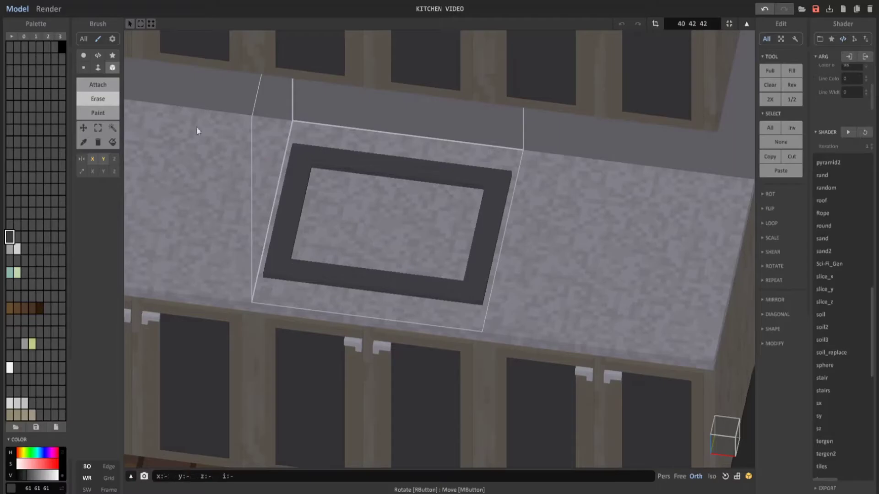
Attach a thin off-centre divider across the sink frame with mirroring off, making one large and one small opening.
{"action": "left_click", "coordinate": [97, 84]}
{"action": "left_click_drag", "start_coordinate": [400, 180], "coordinate": [394, 228]}
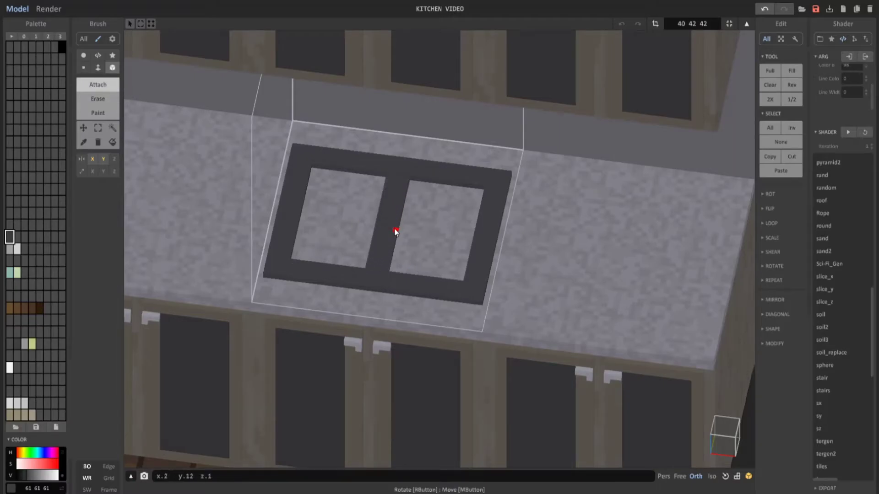
{"action": "key", "text": "ctrl+z"}
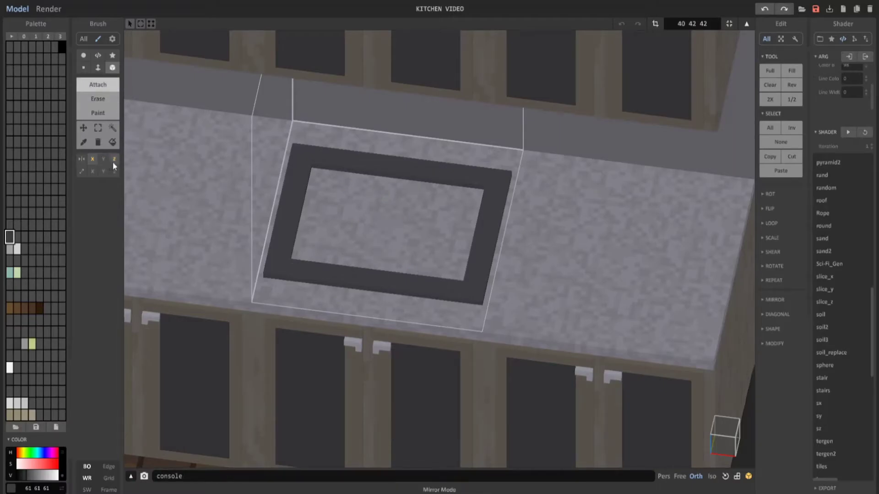
{"action": "left_click_drag", "start_coordinate": [419, 188], "coordinate": [404, 268]}
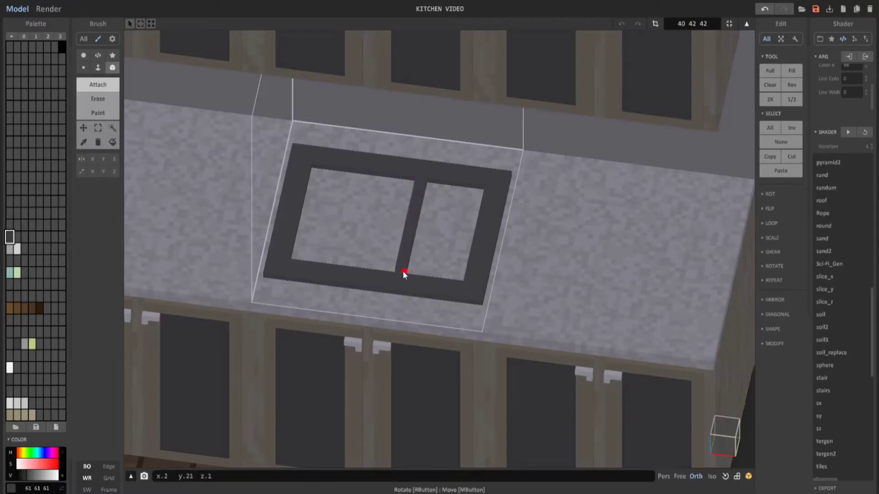
{"action": "right_click_drag", "start_coordinate": [403, 271], "coordinate": [401, 288]}
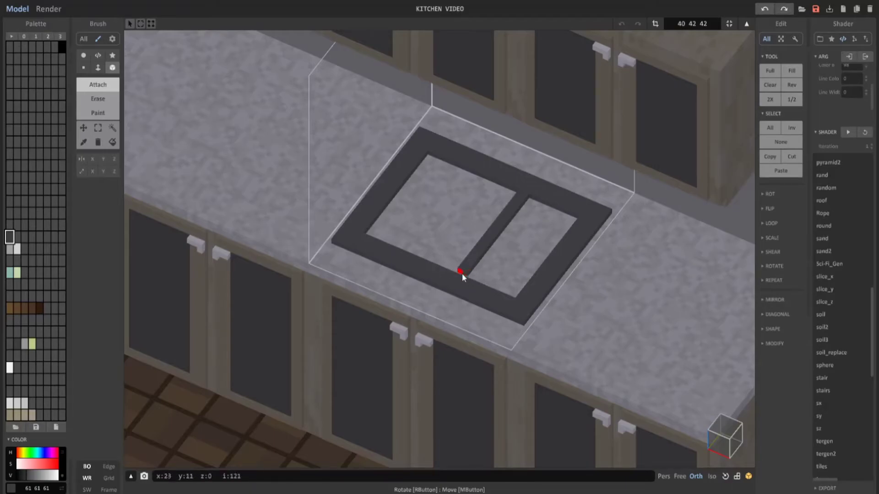
Open the base cabinet under the sink frame and erase its countertop surface inside both openings in box mode.
{"action": "key", "text": "Tab"}
{"action": "right_click_drag", "start_coordinate": [457, 229], "coordinate": [391, 401]}
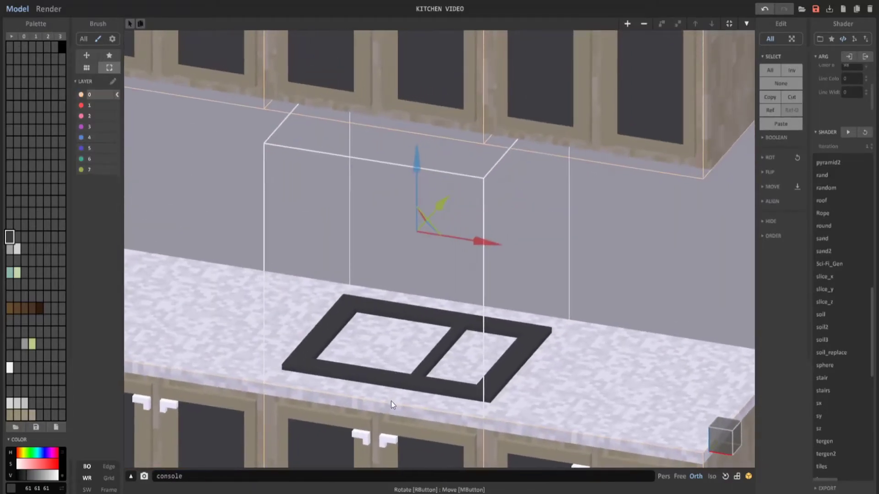
{"action": "key", "text": "Tab"}
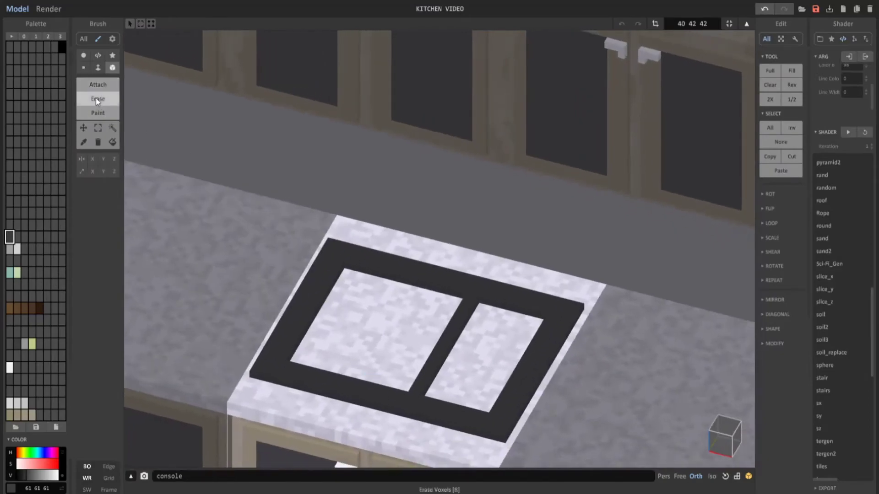
{"action": "right_click_drag", "start_coordinate": [238, 199], "coordinate": [267, 224]}
{"action": "scroll", "coordinate": [266, 223], "scroll_direction": "up", "scroll_amount": 1}
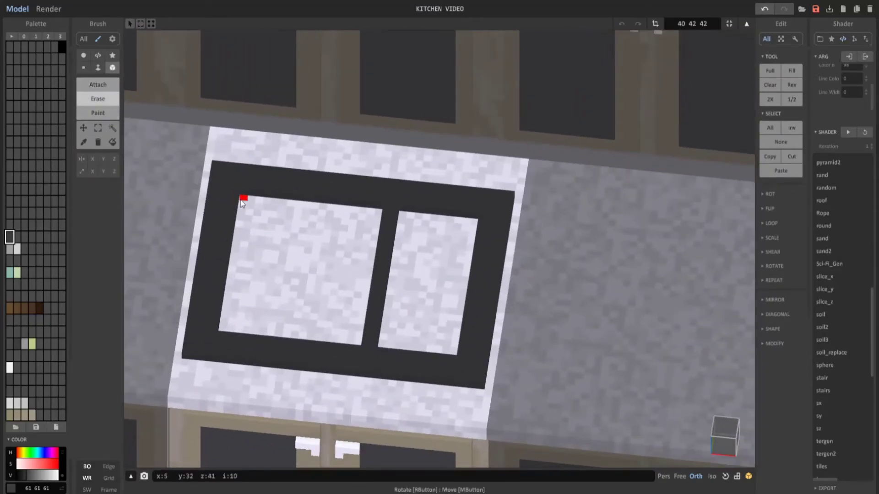
{"action": "left_click_drag", "start_coordinate": [242, 198], "coordinate": [358, 342]}
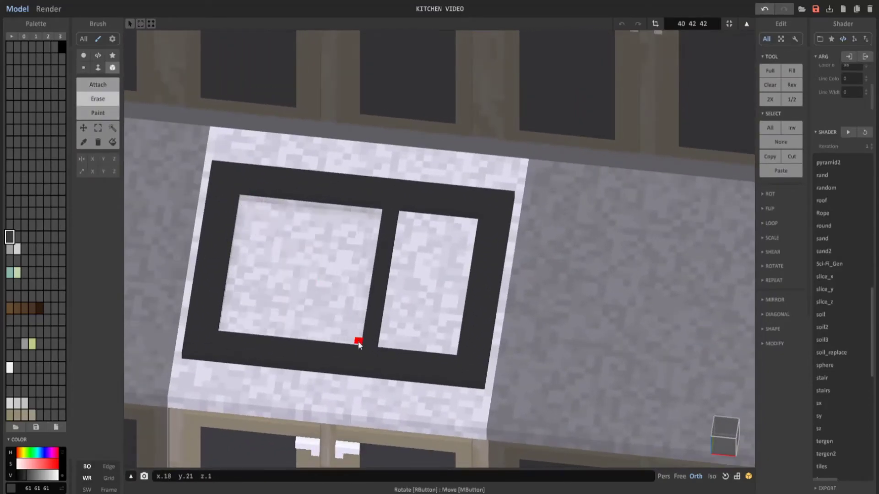
{"action": "mouse_move", "coordinate": [358, 344]}
{"action": "right_mouse_down"}
{"action": "mouse_move", "coordinate": [368, 358]}
{"action": "mouse_move", "coordinate": [341, 245]}
{"action": "right_mouse_up"}
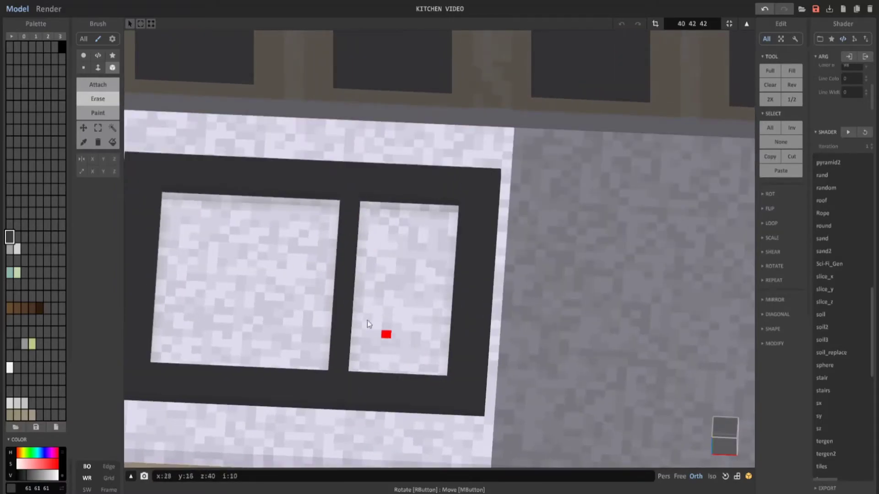
Deepen both sink basins down into the cabinet's wood with face erase using geometry connectivity.
{"action": "left_click", "coordinate": [97, 68]}
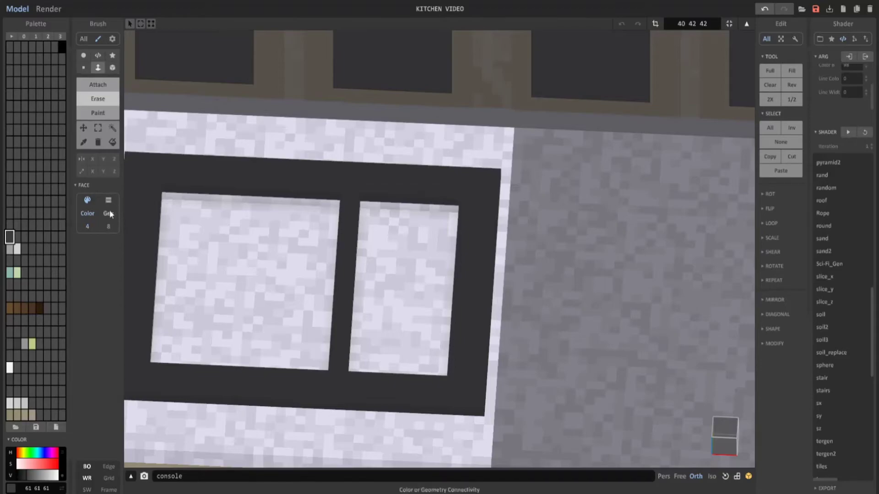
{"action": "left_click", "coordinate": [256, 290]}
{"action": "right_click_drag", "start_coordinate": [256, 290], "coordinate": [317, 348]}
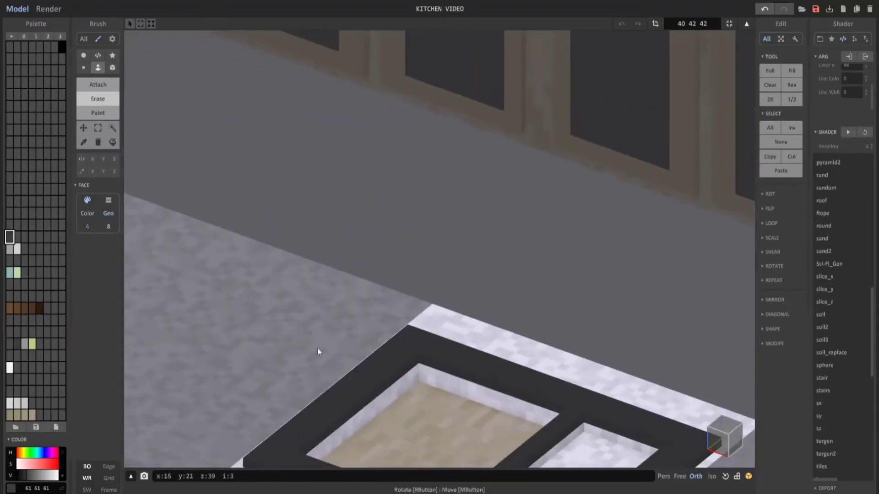
{"action": "mouse_move", "coordinate": [450, 418]}
{"action": "right_mouse_down"}
{"action": "mouse_move", "coordinate": [343, 288]}
{"action": "mouse_move", "coordinate": [412, 371]}
{"action": "mouse_move", "coordinate": [376, 369]}
{"action": "mouse_move", "coordinate": [135, 252]}
{"action": "right_mouse_up"}
{"action": "left_click", "coordinate": [415, 373]}
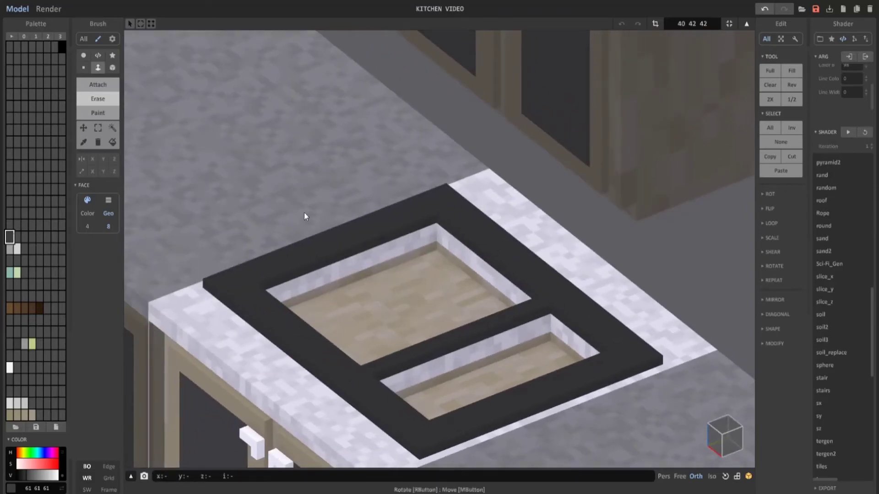
{"action": "left_click", "coordinate": [113, 142]}
{"action": "left_click", "coordinate": [383, 268]}
{"action": "key", "text": "ctrl+z"}
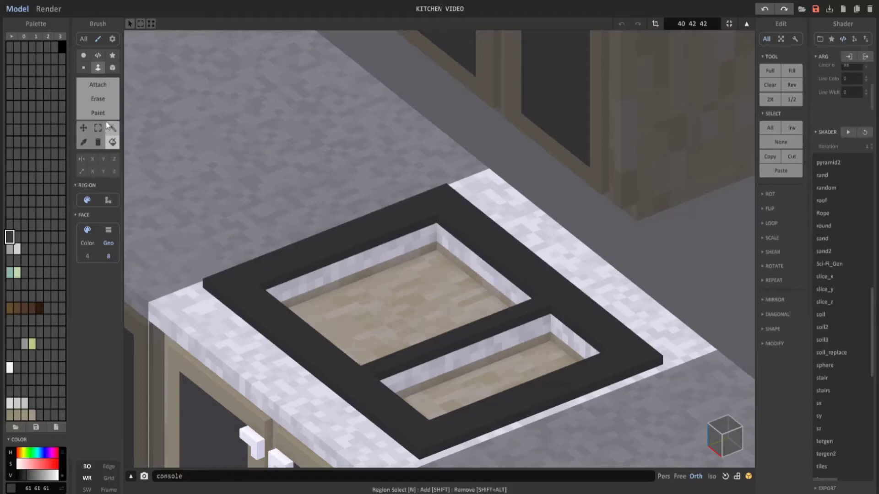
Face-paint the floors and first inner walls of both sink basins dark grey (61 61 61).
{"action": "left_click", "coordinate": [97, 113]}
{"action": "left_click", "coordinate": [372, 262]}
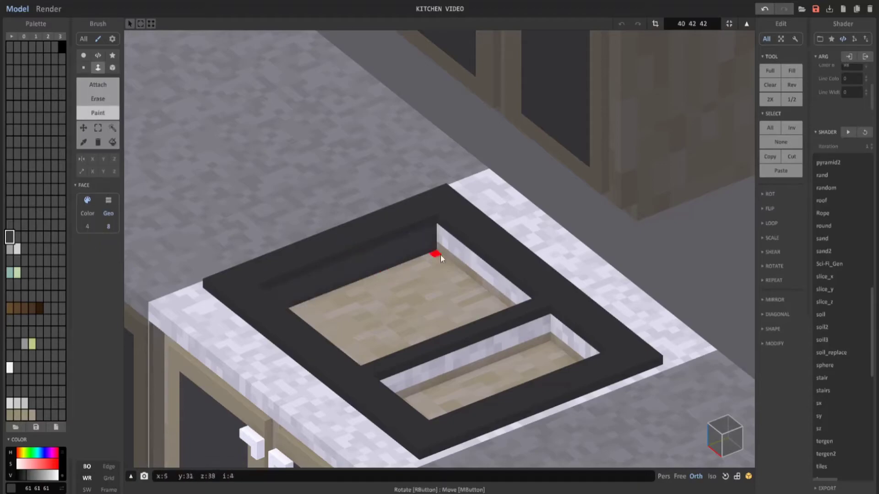
{"action": "mouse_move", "coordinate": [440, 255]}
{"action": "right_mouse_down"}
{"action": "mouse_move", "coordinate": [488, 275]}
{"action": "mouse_move", "coordinate": [363, 324]}
{"action": "right_mouse_up"}
{"action": "left_click", "coordinate": [308, 314]}
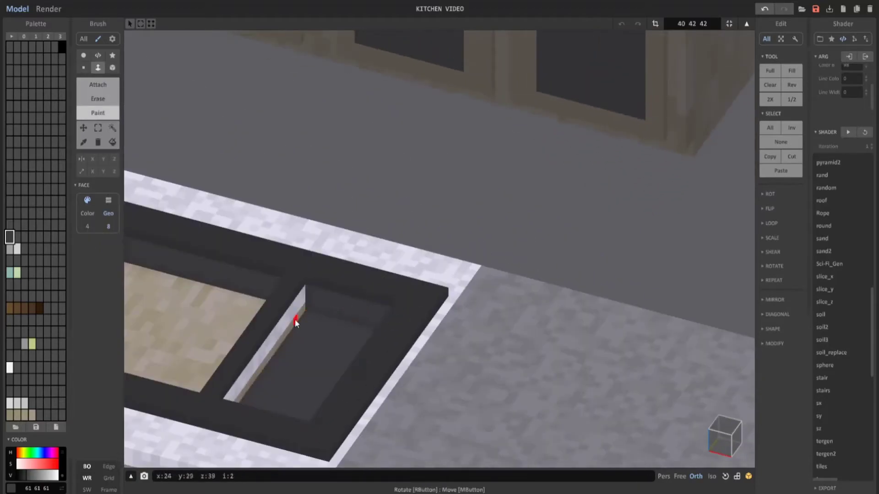
{"action": "left_click", "coordinate": [295, 321]}
{"action": "left_click", "coordinate": [234, 303]}
Paint the remaining light inner walls of the sink basins dark grey (61 61 61) and leave voxel editing.
{"action": "right_click_drag", "start_coordinate": [243, 303], "coordinate": [200, 304]}
{"action": "middle_click_drag", "start_coordinate": [494, 334], "coordinate": [334, 295]}
{"action": "right_click_drag", "start_coordinate": [334, 295], "coordinate": [276, 288]}
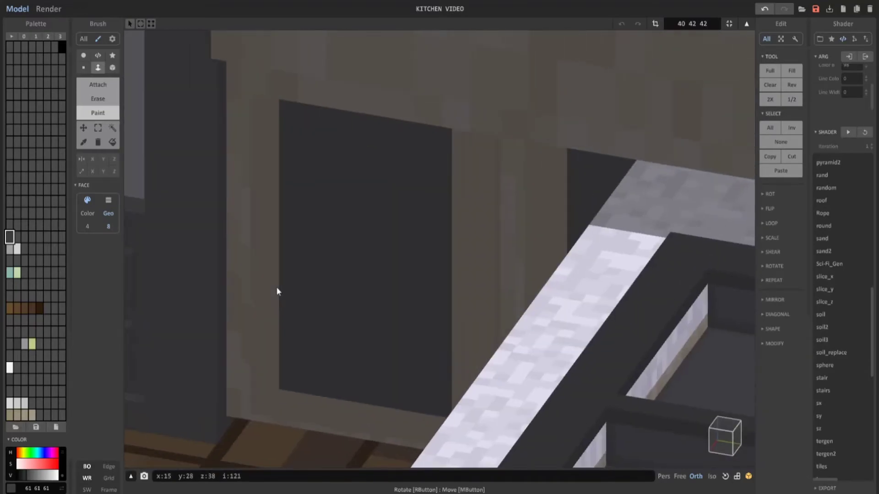
{"action": "left_click", "coordinate": [658, 353]}
{"action": "mouse_move", "coordinate": [612, 445]}
{"action": "right_mouse_down"}
{"action": "mouse_move", "coordinate": [541, 462]}
{"action": "mouse_move", "coordinate": [599, 402]}
{"action": "right_mouse_up"}
{"action": "scroll", "coordinate": [597, 400], "scroll_direction": "down", "scroll_amount": 3}
{"action": "middle_click_drag", "start_coordinate": [320, 370], "coordinate": [498, 339]}
{"action": "right_click_drag", "start_coordinate": [499, 340], "coordinate": [473, 296]}
{"action": "scroll", "coordinate": [451, 313], "scroll_direction": "down", "scroll_amount": 3}
{"action": "scroll", "coordinate": [454, 281], "scroll_direction": "up", "scroll_amount": 3}
{"action": "key", "text": "Tab"}
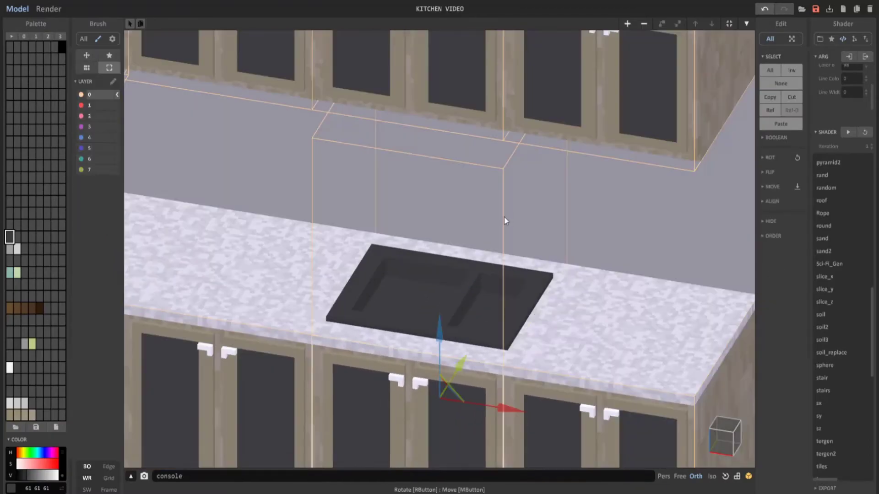
Reopen the sink frame object and attach a small square faucet base behind the frame, near its middle, in box mode.
{"action": "key", "text": "Tab"}
{"action": "right_click_drag", "start_coordinate": [444, 282], "coordinate": [127, 95]}
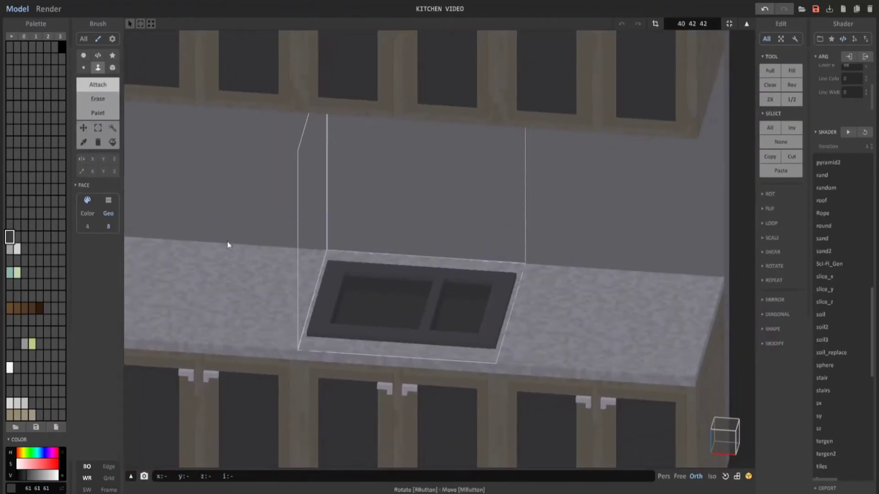
{"action": "left_click", "coordinate": [113, 70]}
{"action": "right_click_drag", "start_coordinate": [300, 201], "coordinate": [377, 257]}
{"action": "scroll", "coordinate": [376, 257], "scroll_direction": "up", "scroll_amount": 4}
{"action": "middle_click_drag", "start_coordinate": [341, 171], "coordinate": [377, 251]}
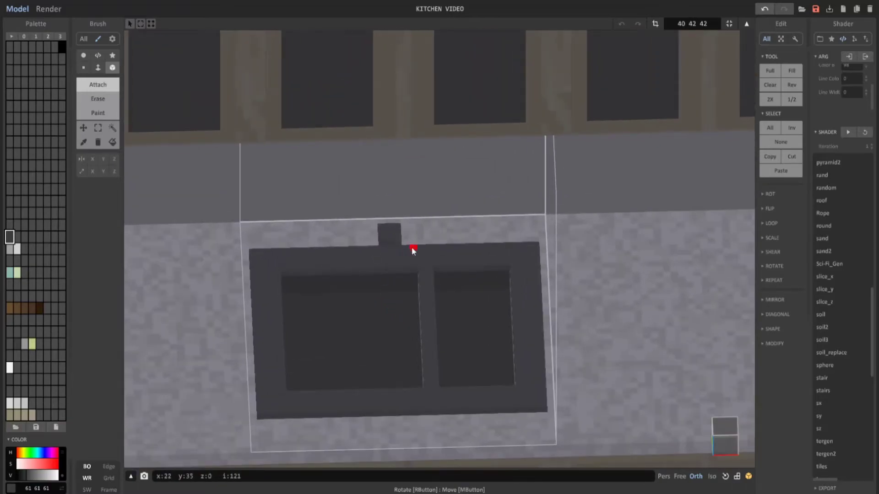
Extrude the faucet base upward into a tall post with face attach.
{"action": "left_click", "coordinate": [97, 67]}
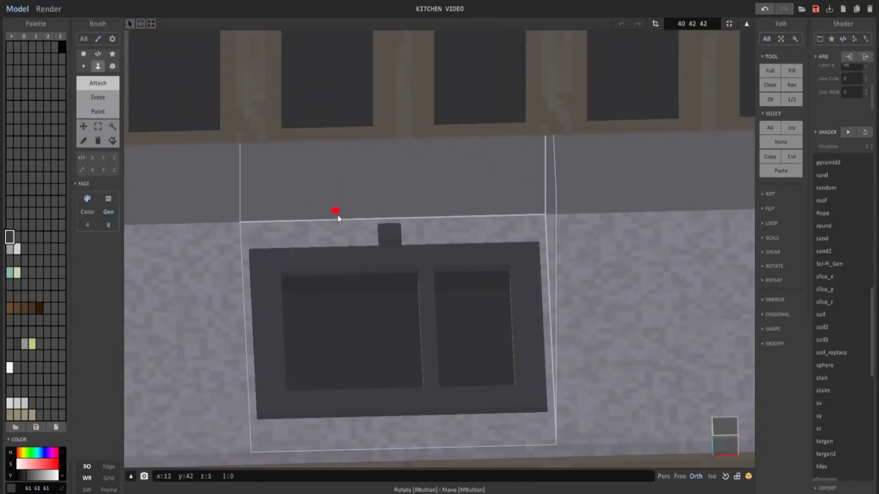
{"action": "left_click_drag", "start_coordinate": [389, 238], "coordinate": [383, 186]}
{"action": "right_click_drag", "start_coordinate": [386, 169], "coordinate": [390, 171]}
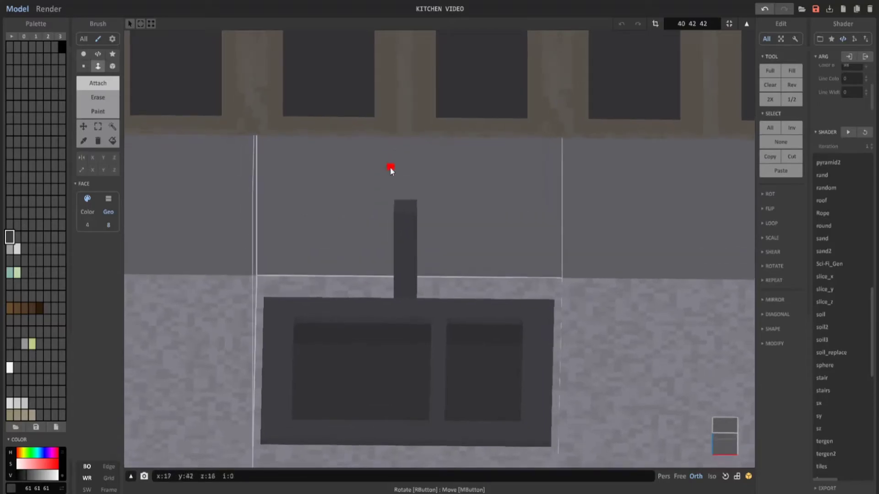
{"action": "right_click_drag", "start_coordinate": [341, 194], "coordinate": [317, 160]}
{"action": "key", "text": "ctrl+z"}
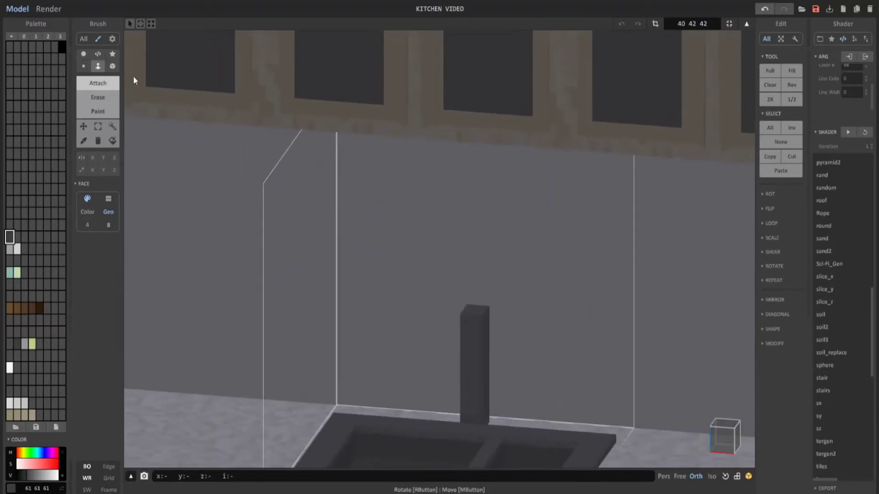
Attach a small block to the front of the faucet post's top and extrude it forward over the basins as a spout.
{"action": "left_click", "coordinate": [112, 67]}
{"action": "middle_click_drag", "start_coordinate": [476, 298], "coordinate": [458, 217]}
{"action": "scroll", "coordinate": [457, 217], "scroll_direction": "up", "scroll_amount": 1}
{"action": "left_click", "coordinate": [450, 235]}
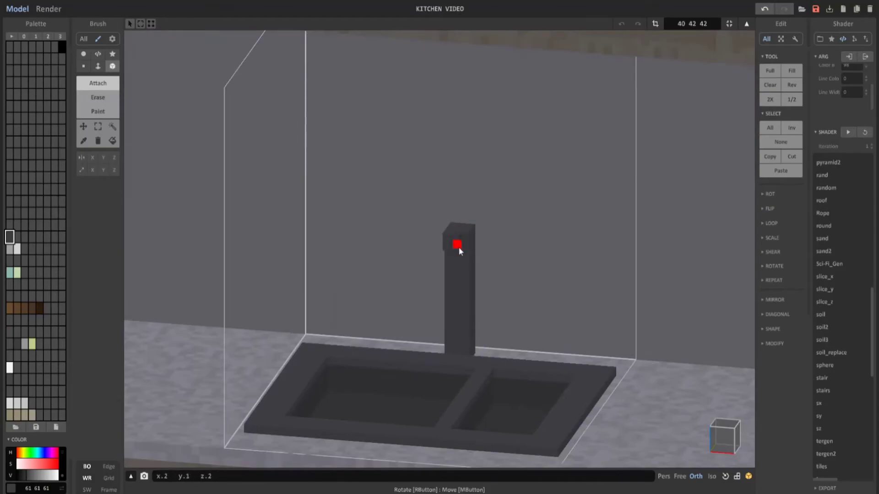
{"action": "left_click", "coordinate": [98, 66]}
{"action": "left_click_drag", "start_coordinate": [441, 254], "coordinate": [433, 288]}
{"action": "mouse_move", "coordinate": [434, 288]}
{"action": "right_mouse_down"}
{"action": "mouse_move", "coordinate": [391, 290]}
{"action": "mouse_move", "coordinate": [285, 221]}
{"action": "mouse_move", "coordinate": [331, 228]}
{"action": "mouse_move", "coordinate": [386, 291]}
{"action": "right_mouse_up"}
Build two short handle blocks behind the sink frame, one on each side of the faucet post.
{"action": "left_click", "coordinate": [113, 66]}
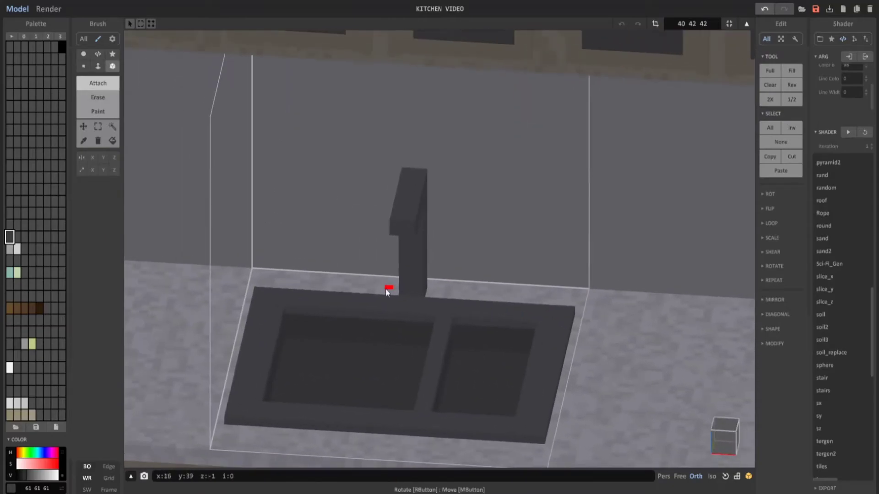
{"action": "mouse_move", "coordinate": [365, 290]}
{"action": "left_mouse_down"}
{"action": "mouse_move", "coordinate": [371, 293]}
{"action": "mouse_move", "coordinate": [365, 269]}
{"action": "left_mouse_up"}
{"action": "left_click", "coordinate": [97, 66]}
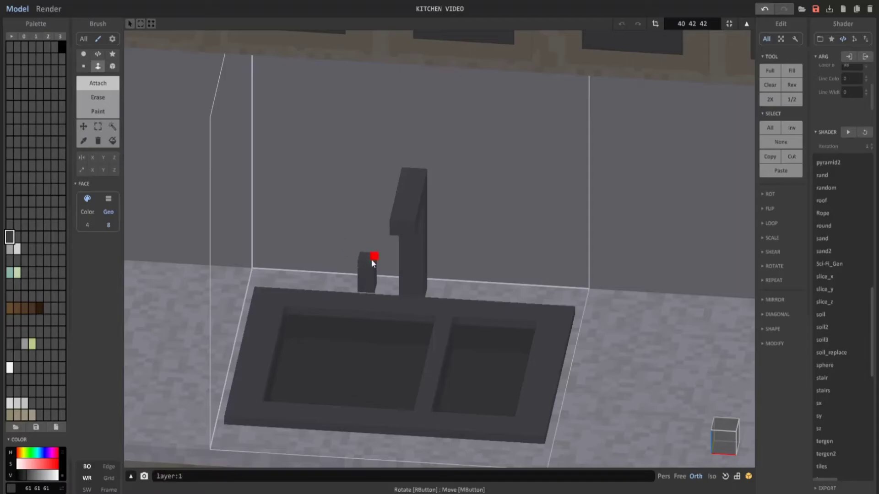
{"action": "left_click", "coordinate": [112, 66]}
{"action": "right_click_drag", "start_coordinate": [359, 220], "coordinate": [384, 242]}
{"action": "left_click", "coordinate": [113, 128]}
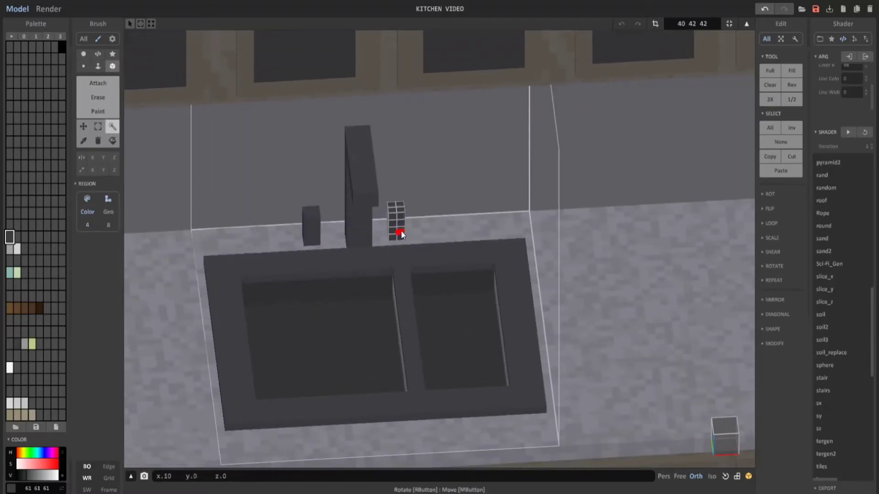
{"action": "right_click_drag", "start_coordinate": [401, 231], "coordinate": [416, 252]}
{"action": "right_click_drag", "start_coordinate": [443, 287], "coordinate": [424, 297]}
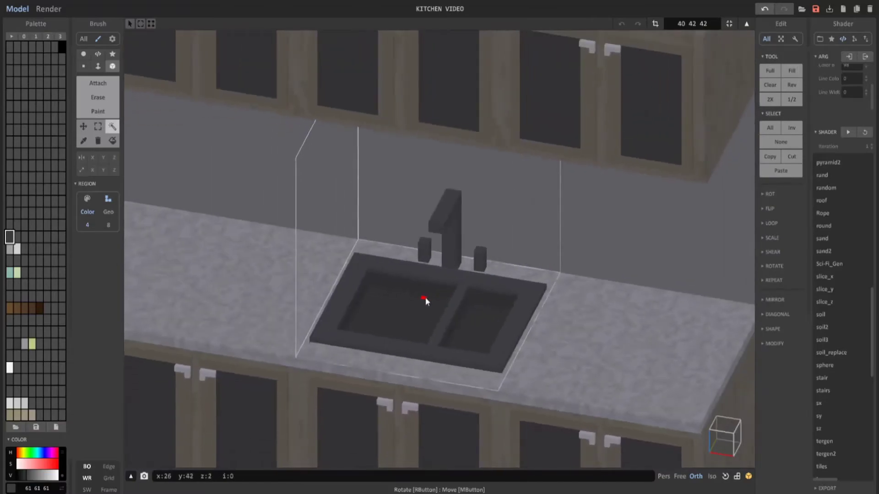
{"action": "scroll", "coordinate": [424, 298], "scroll_direction": "up", "scroll_amount": 6}
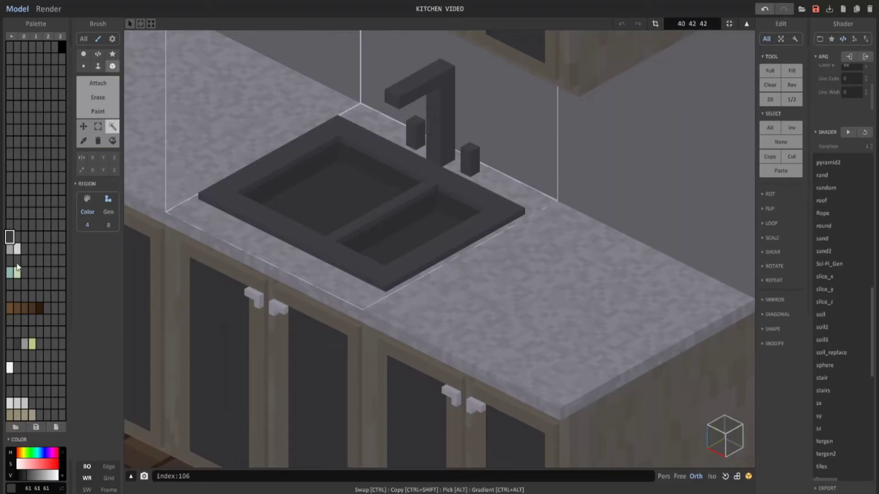
Choose an unused palette slot below the dark greys and mix a medium green (112 174 104) in it.
{"action": "left_click", "coordinate": [9, 213]}
{"action": "left_click", "coordinate": [26, 453]}
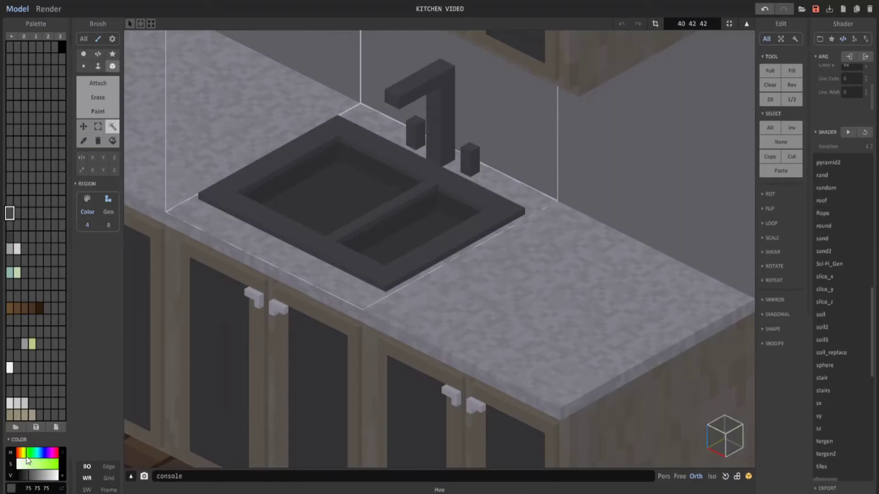
{"action": "left_click", "coordinate": [29, 451]}
{"action": "left_click", "coordinate": [33, 464]}
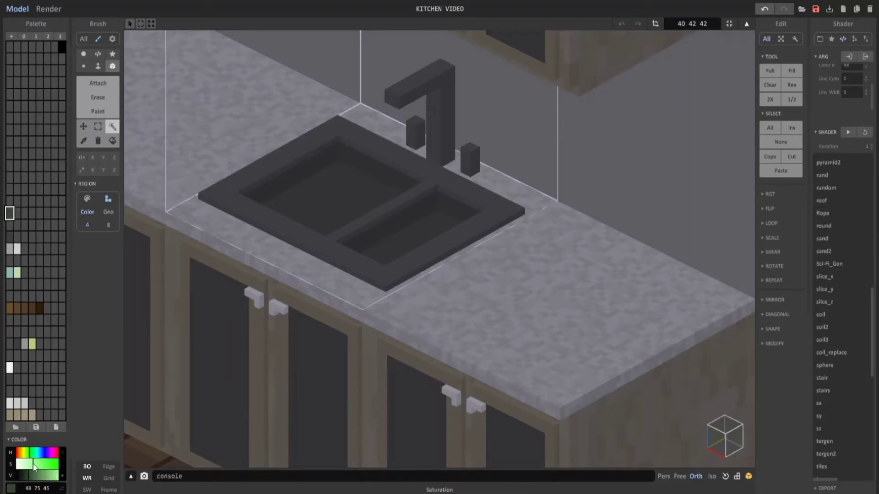
{"action": "left_click_drag", "start_coordinate": [36, 475], "coordinate": [45, 476]}
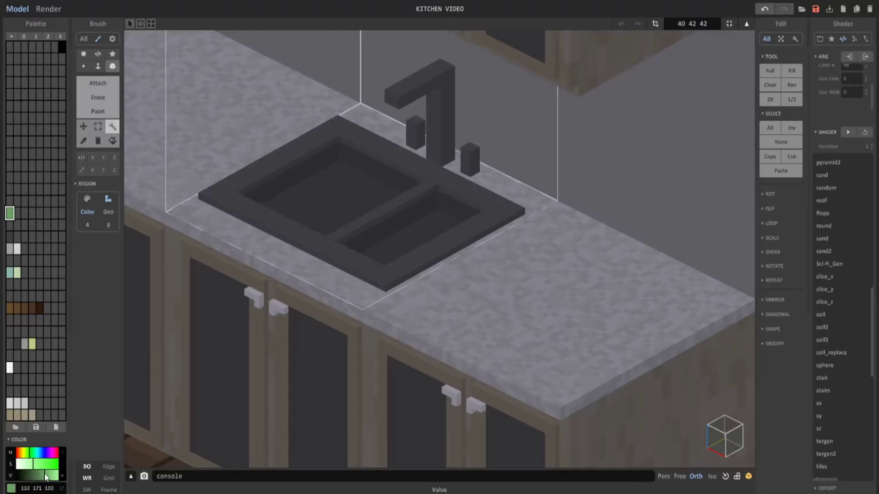
Open the sink's base cabinet object and face-attach a green water layer over the floors of both basins.
{"action": "left_click", "coordinate": [97, 66]}
{"action": "left_click", "coordinate": [318, 182]}
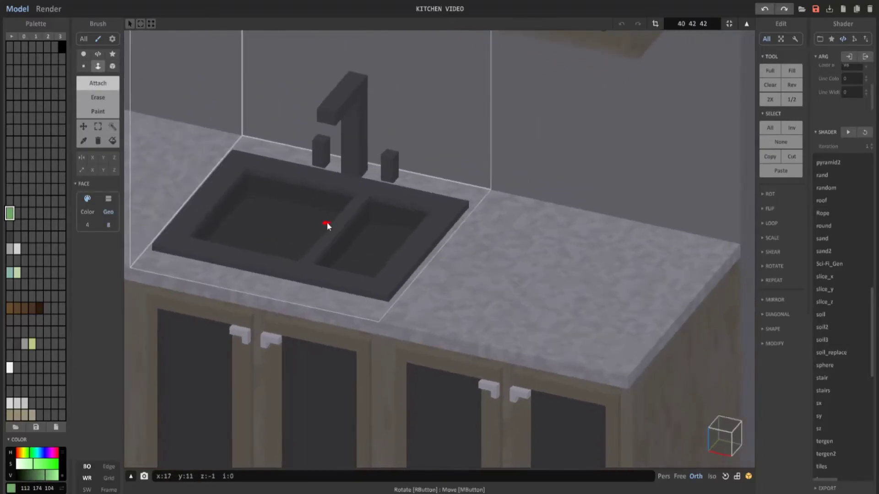
{"action": "scroll", "coordinate": [459, 258], "scroll_direction": "up", "scroll_amount": 3}
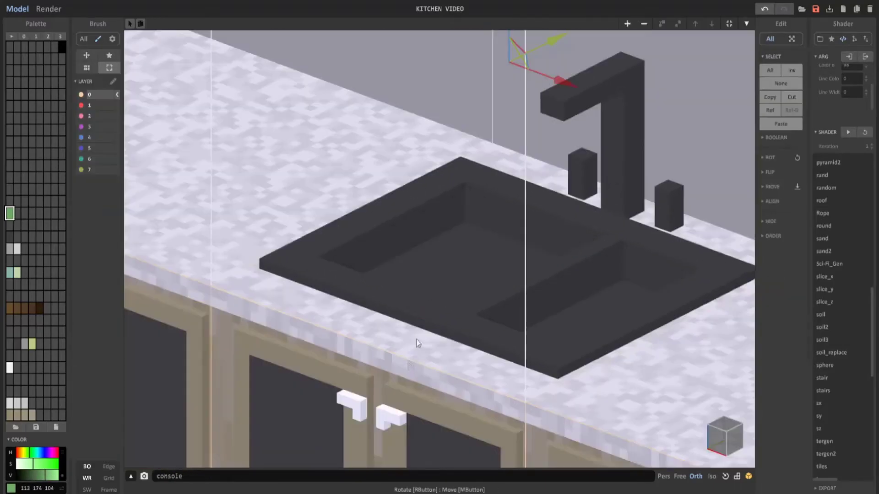
{"action": "scroll", "coordinate": [408, 369], "scroll_direction": "up", "scroll_amount": 3}
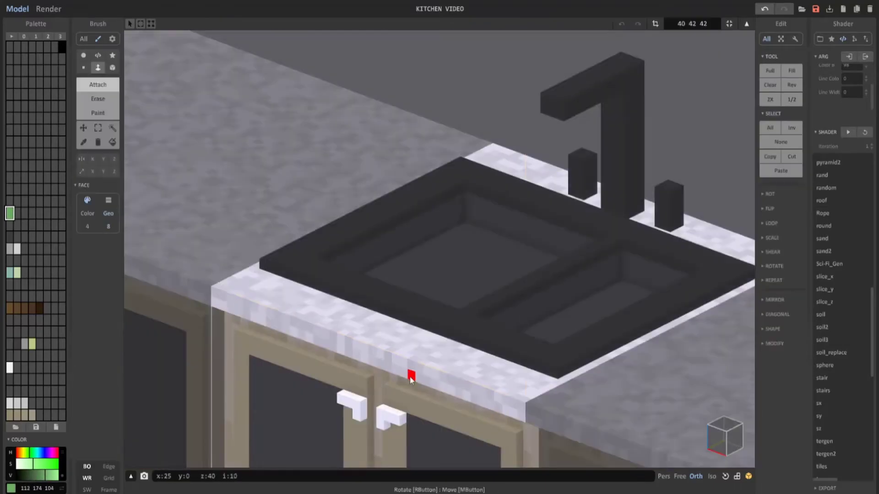
{"action": "scroll", "coordinate": [346, 329], "scroll_direction": "down", "scroll_amount": 1}
{"action": "scroll", "coordinate": [362, 256], "scroll_direction": "up", "scroll_amount": 4}
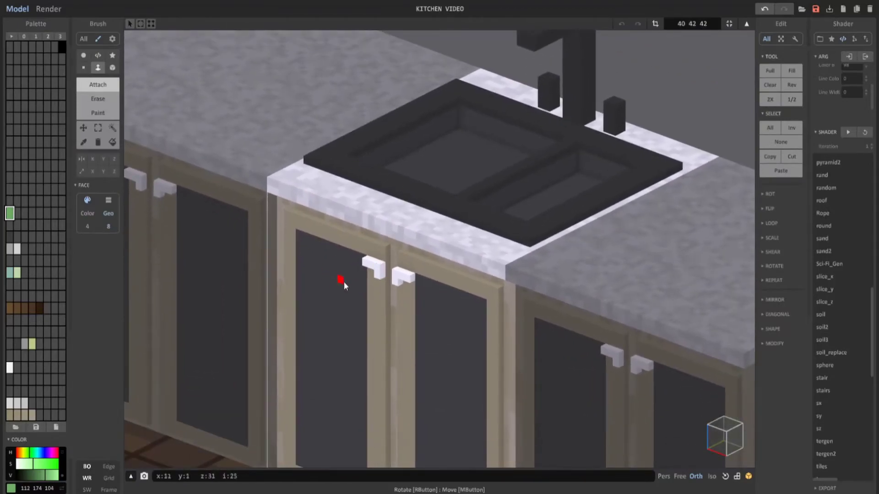
{"action": "scroll", "coordinate": [379, 299], "scroll_direction": "down", "scroll_amount": 2}
{"action": "scroll", "coordinate": [395, 285], "scroll_direction": "up", "scroll_amount": 3}
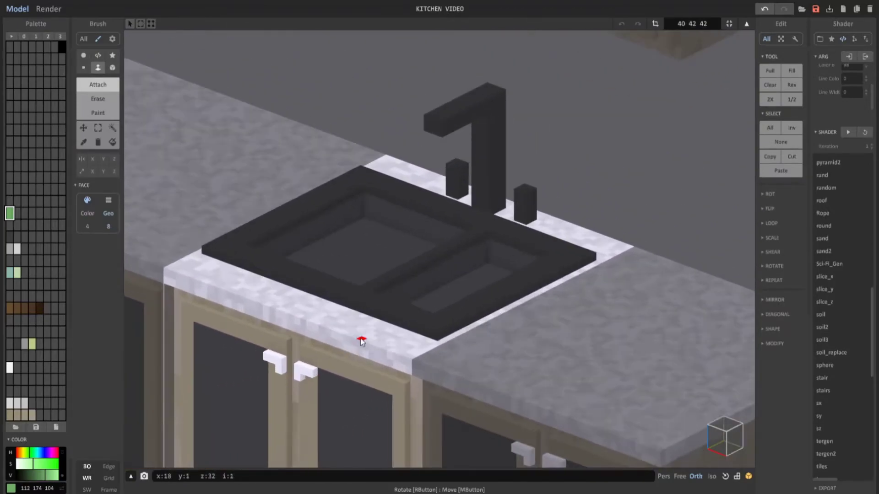
{"action": "left_click", "coordinate": [379, 264]}
{"action": "left_click", "coordinate": [381, 255]}
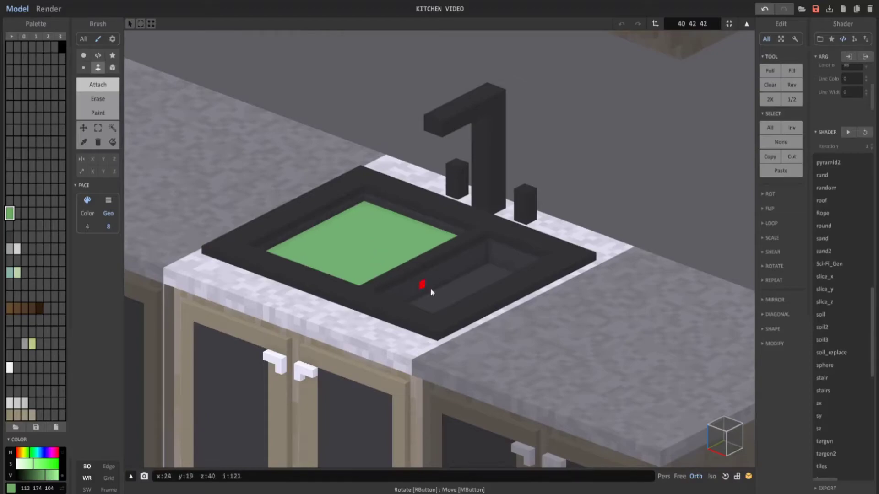
{"action": "left_click", "coordinate": [452, 296]}
Leave voxel editing, render the whole kitchen scene and save the project.
{"action": "scroll", "coordinate": [494, 298], "scroll_direction": "down", "scroll_amount": 4}
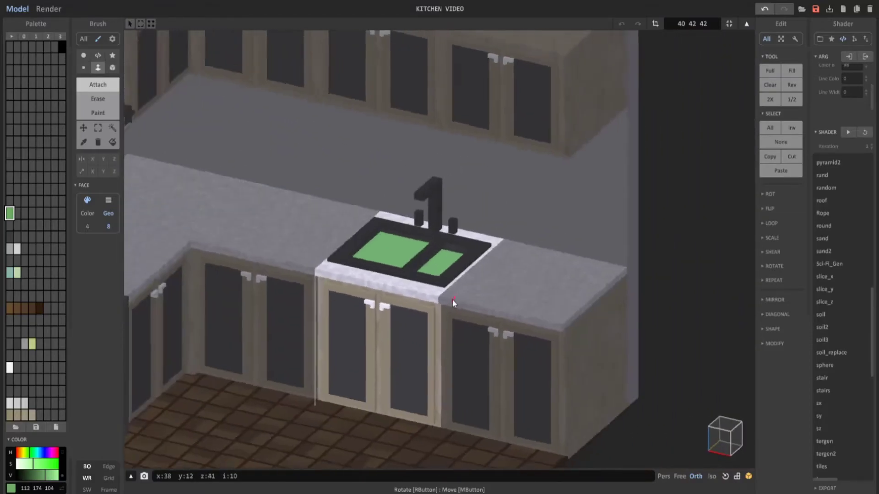
{"action": "key", "text": "Tab"}
{"action": "scroll", "coordinate": [450, 301], "scroll_direction": "down", "scroll_amount": 3}
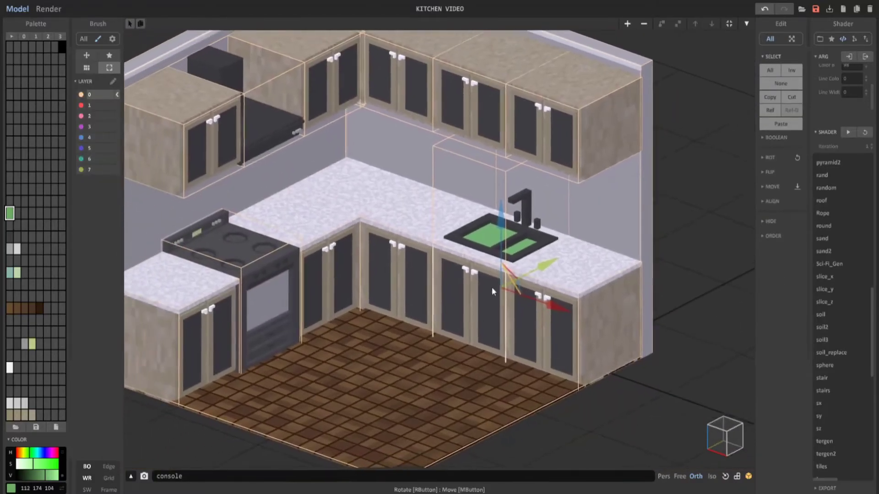
{"action": "scroll", "coordinate": [479, 303], "scroll_direction": "down", "scroll_amount": 5}
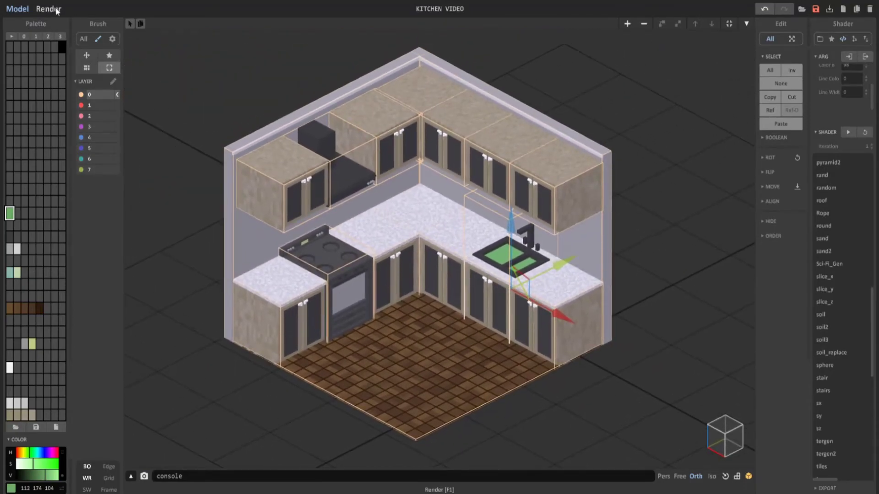
{"action": "left_click", "coordinate": [48, 9]}
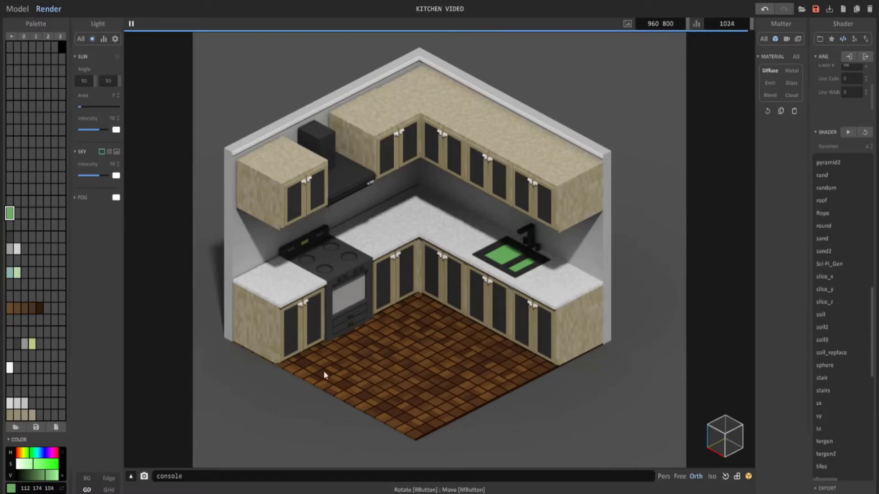
{"action": "left_click", "coordinate": [816, 8]}
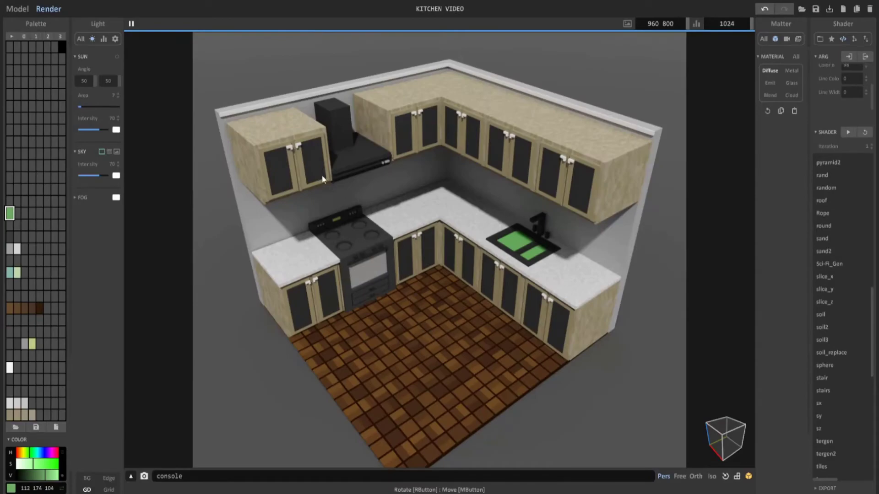
Make the dark grey cabinet door panels (67 67 67) glass with roughness 0, IOR 2.02 and transparency 66.
{"action": "left_click", "coordinate": [312, 155]}
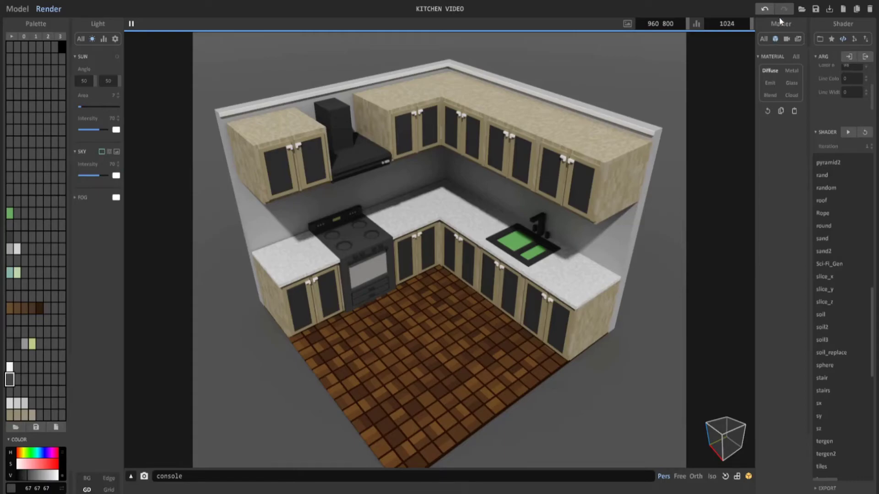
{"action": "left_click", "coordinate": [794, 111]}
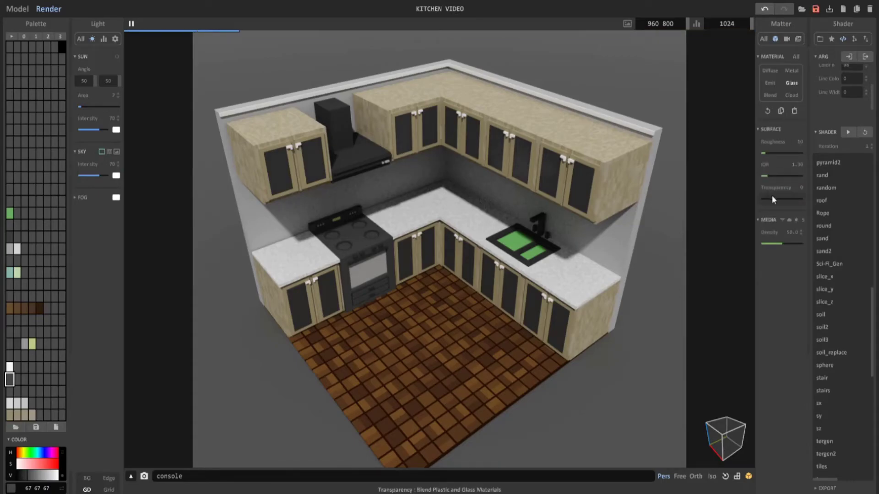
{"action": "left_click_drag", "start_coordinate": [771, 197], "coordinate": [776, 197]}
{"action": "left_click", "coordinate": [775, 176]}
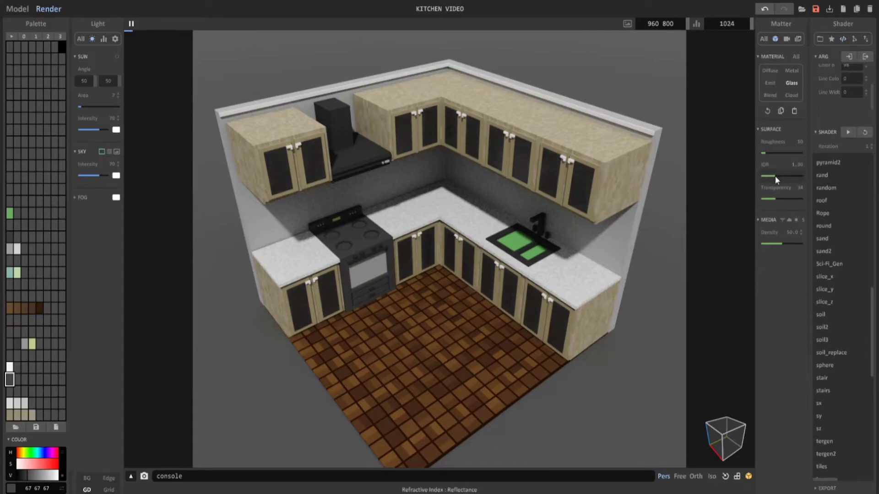
{"action": "left_click_drag", "start_coordinate": [779, 176], "coordinate": [782, 199]}
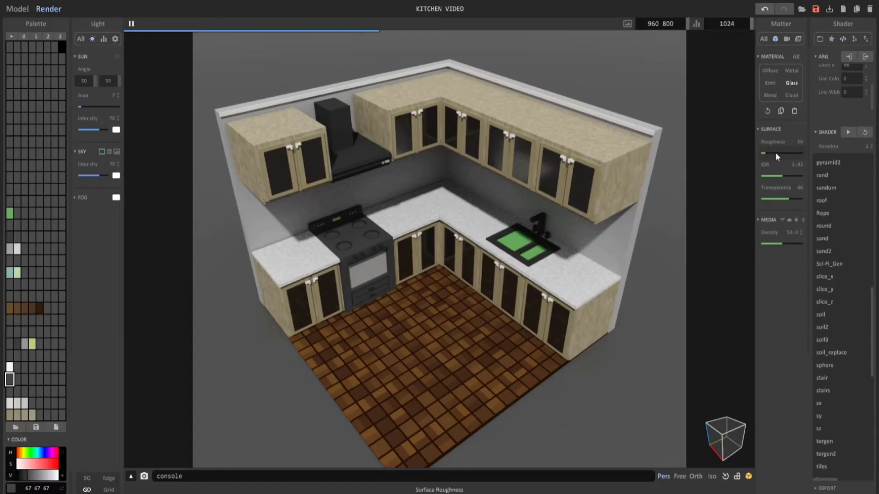
{"action": "left_click_drag", "start_coordinate": [766, 152], "coordinate": [764, 153]}
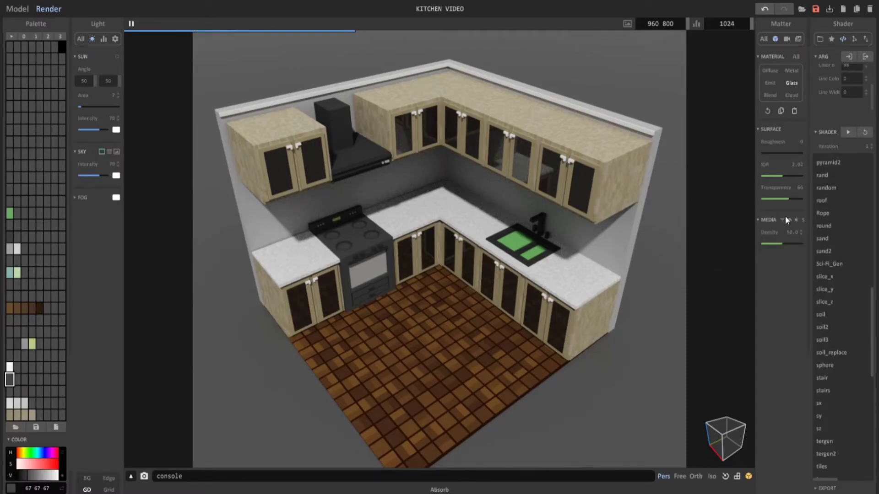
Recolor the sink water blue (104 161 174) and make it a Cloud material with scatter media at density 38.0.
{"action": "left_click", "coordinate": [516, 244]}
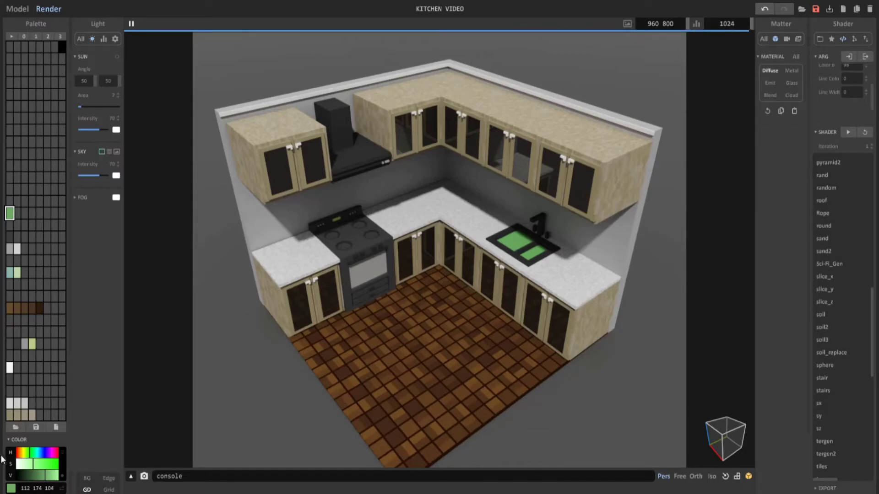
{"action": "left_click", "coordinate": [39, 453]}
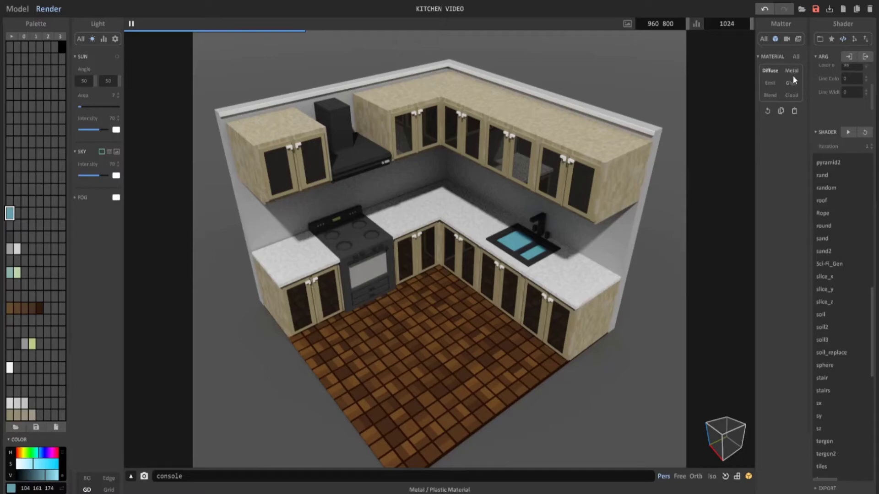
{"action": "left_click", "coordinate": [792, 95]}
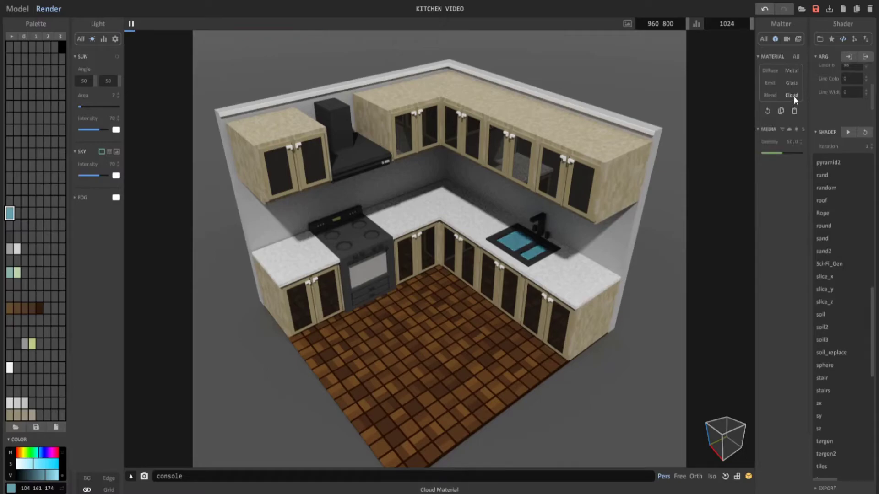
{"action": "left_click", "coordinate": [790, 130]}
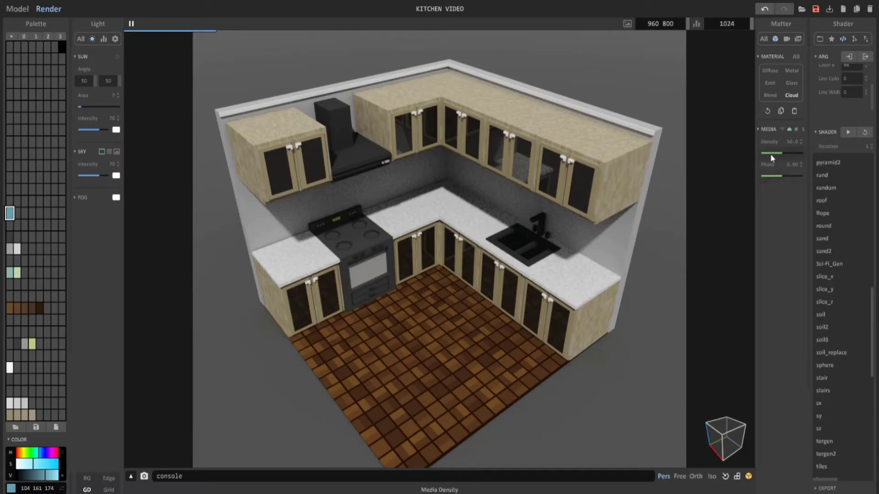
{"action": "left_click", "coordinate": [775, 153]}
{"action": "left_click_drag", "start_coordinate": [776, 153], "coordinate": [778, 153]}
Enable MIS-Cloud, TR-Shadow and MIS-GGX in the render sampling settings.
{"action": "left_click", "coordinate": [105, 39]}
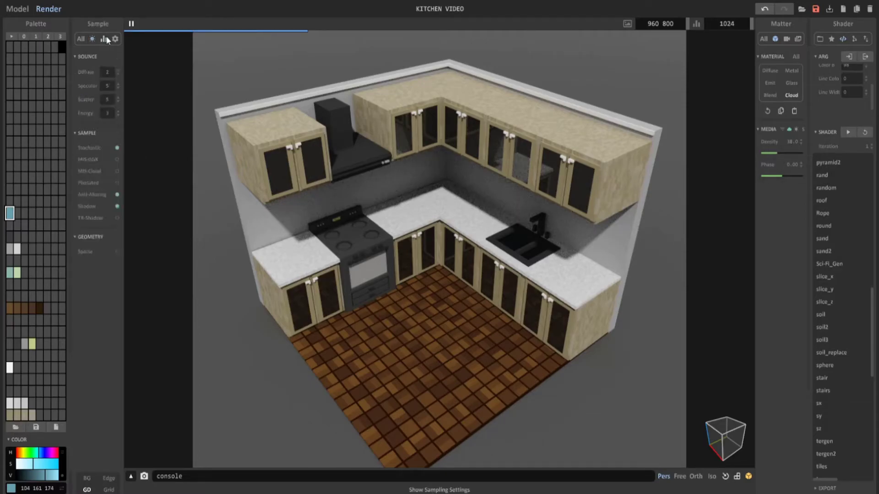
{"action": "left_click", "coordinate": [118, 171]}
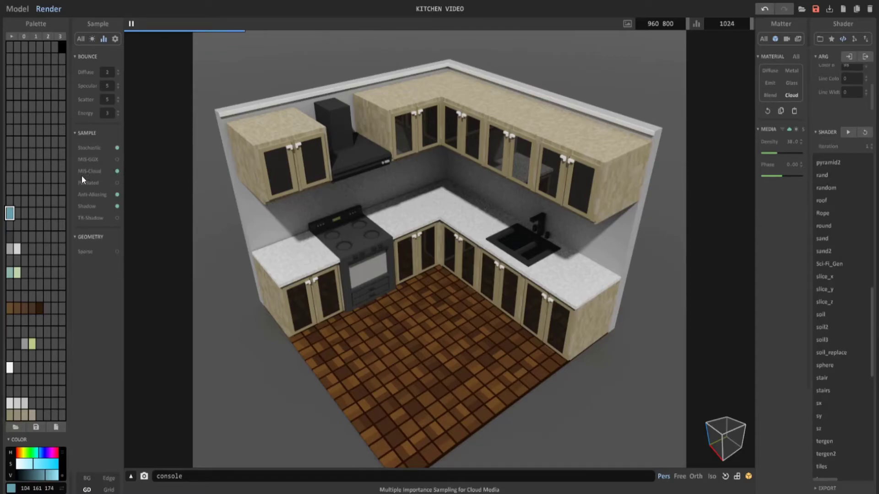
{"action": "left_click", "coordinate": [118, 218]}
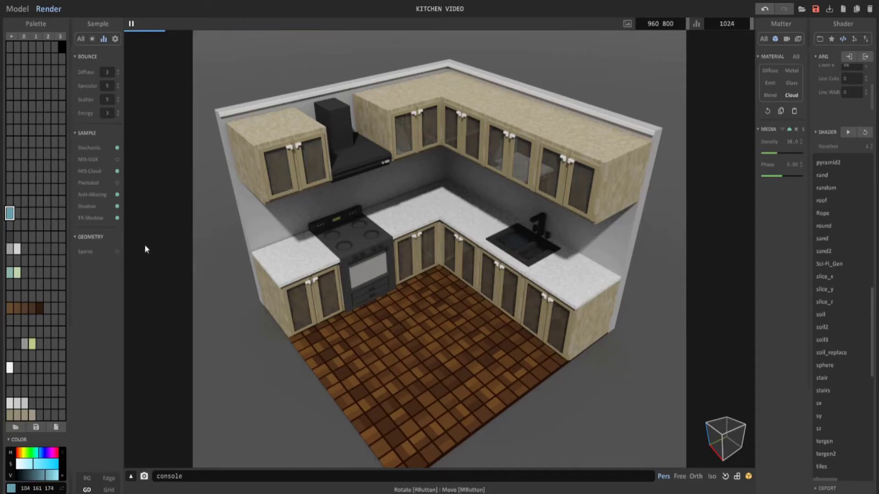
{"action": "left_click", "coordinate": [117, 160]}
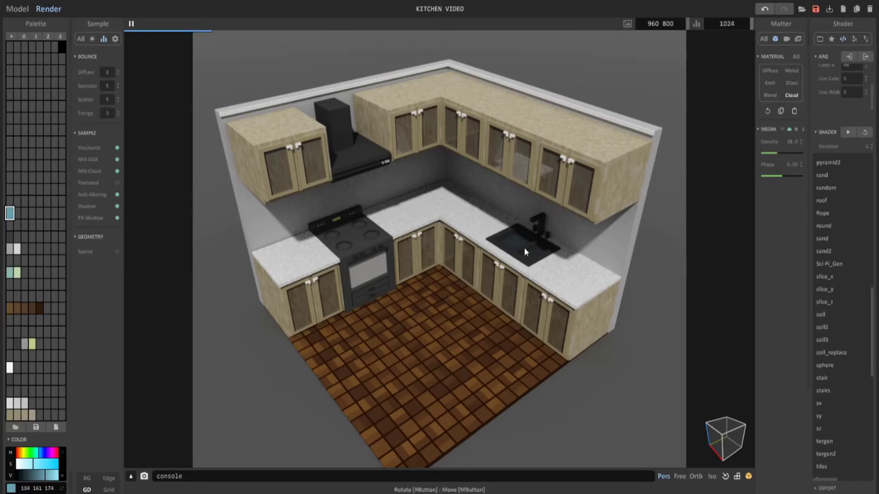
Set the sink water's cloud density to 69.0 and its phase to -0.40.
{"action": "left_click", "coordinate": [781, 150]}
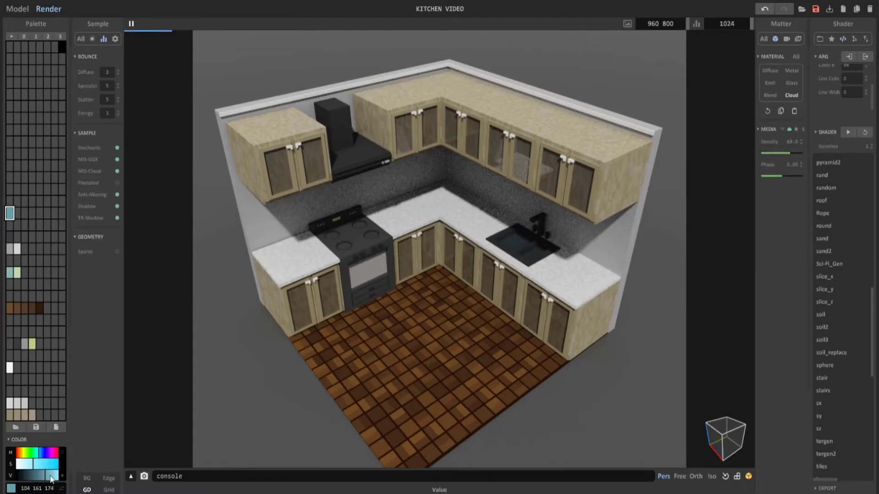
{"action": "mouse_move", "coordinate": [774, 177]}
{"action": "left_mouse_down"}
{"action": "mouse_move", "coordinate": [794, 175]}
{"action": "mouse_move", "coordinate": [772, 176]}
{"action": "left_mouse_up"}
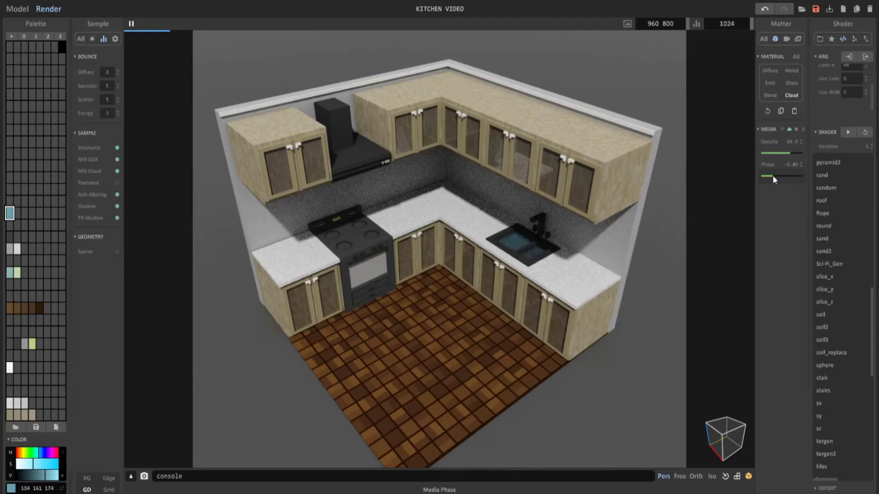
Lighten the sink water to a pale grey-blue (175 197 207) and set its cloud density to 74.0.
{"action": "left_click", "coordinate": [23, 465]}
{"action": "left_click", "coordinate": [31, 465]}
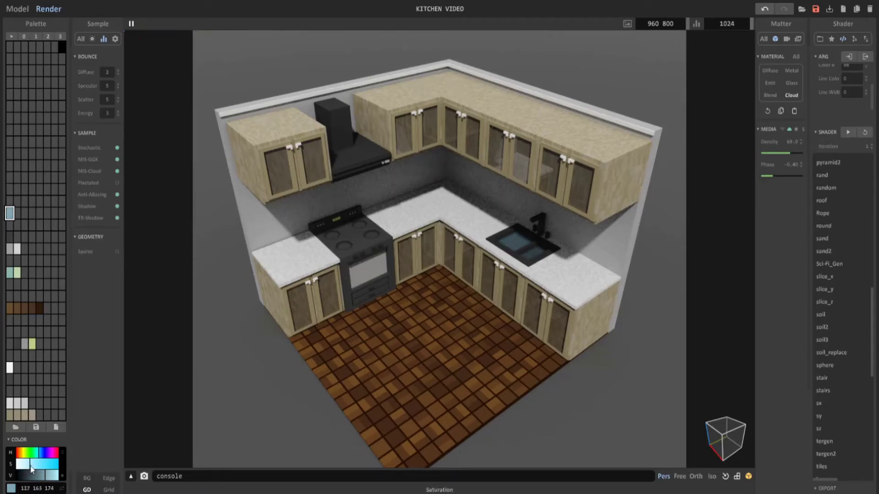
{"action": "mouse_move", "coordinate": [792, 150]}
{"action": "left_mouse_down"}
{"action": "mouse_move", "coordinate": [768, 149]}
{"action": "mouse_move", "coordinate": [790, 145]}
{"action": "left_mouse_up"}
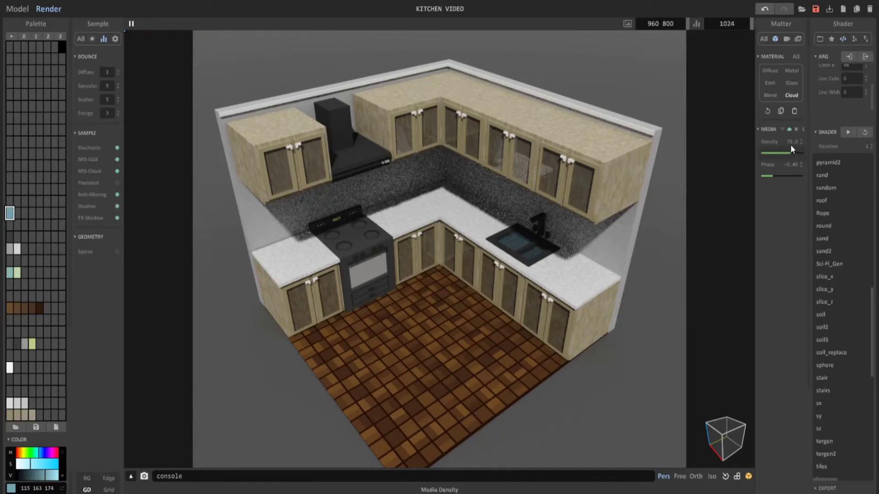
{"action": "left_click", "coordinate": [39, 455]}
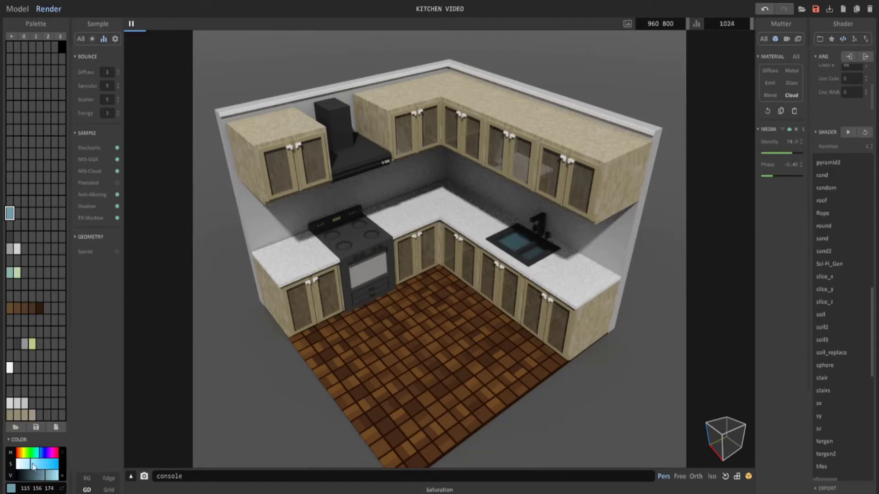
{"action": "left_click_drag", "start_coordinate": [39, 465], "coordinate": [20, 467]}
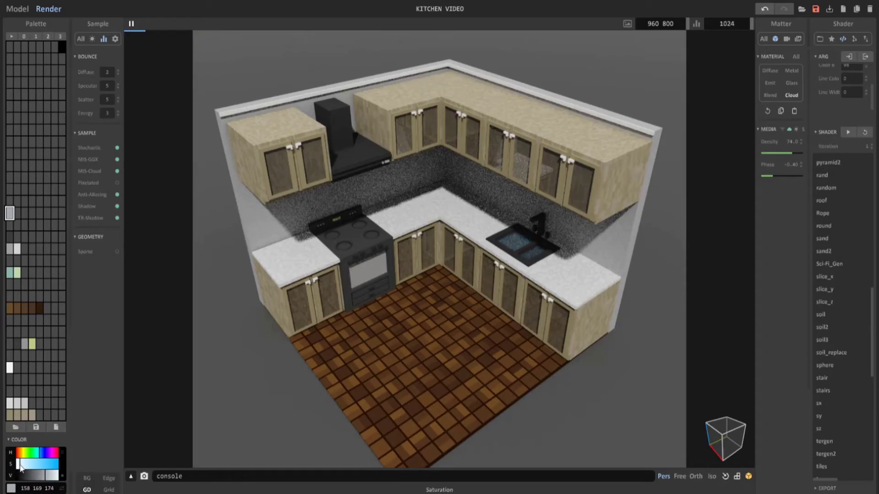
{"action": "left_click", "coordinate": [20, 466]}
{"action": "left_click", "coordinate": [53, 477]}
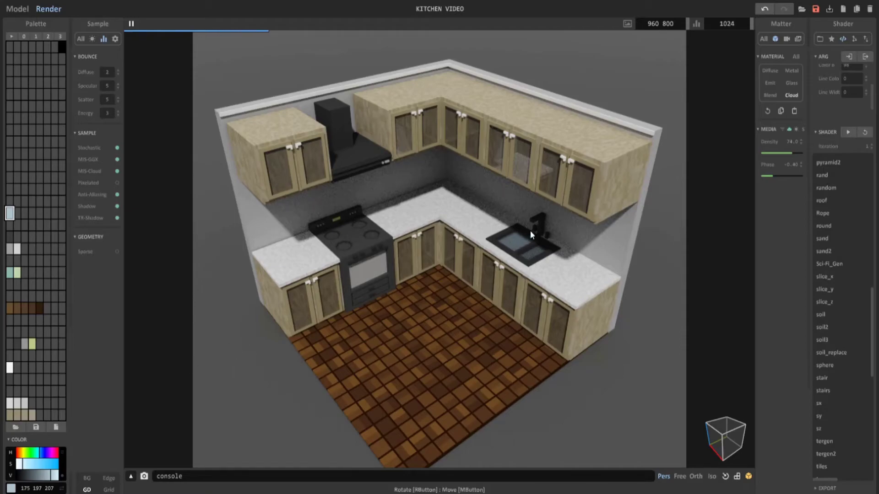
Make the shared sink and range hood color metal with metallic 60 and recolor it grey (157 157 157).
{"action": "left_click", "coordinate": [499, 236]}
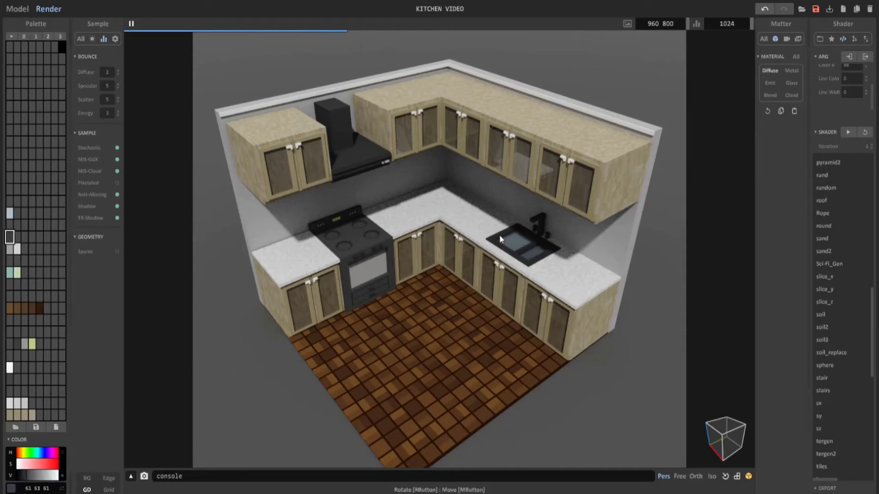
{"action": "left_click", "coordinate": [794, 70]}
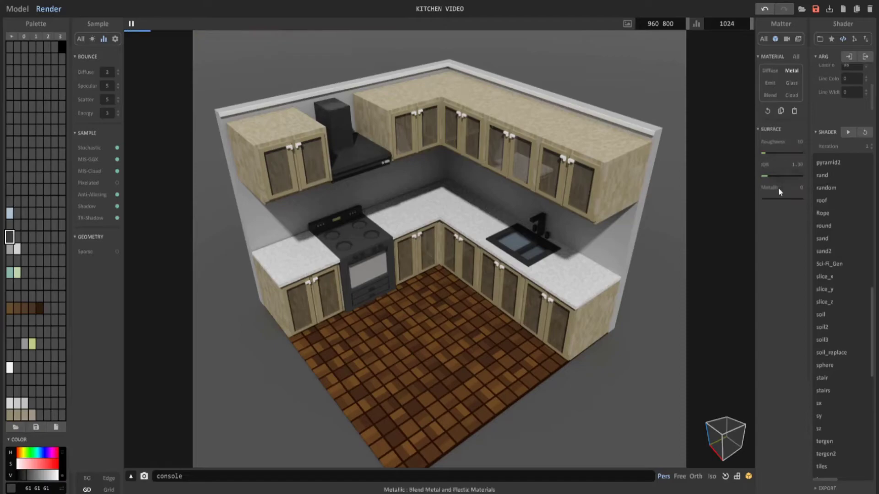
{"action": "left_click", "coordinate": [786, 199]}
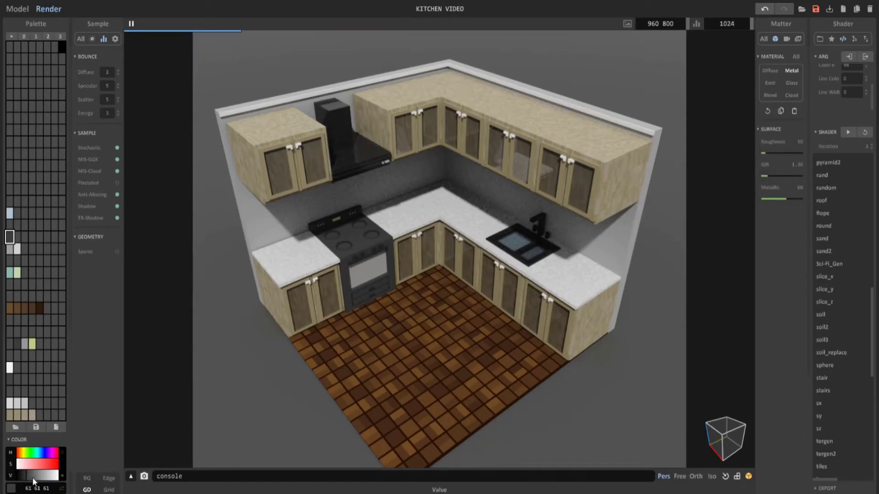
{"action": "left_click_drag", "start_coordinate": [24, 478], "coordinate": [40, 480]}
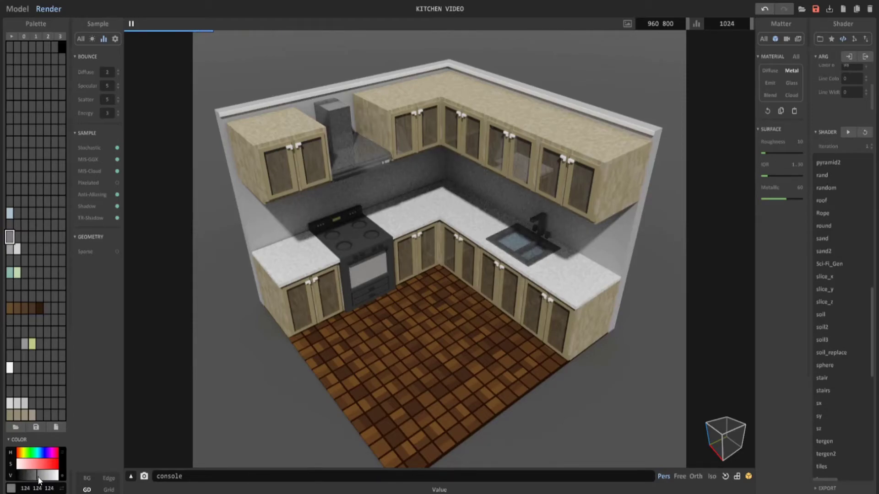
{"action": "left_click", "coordinate": [47, 479]}
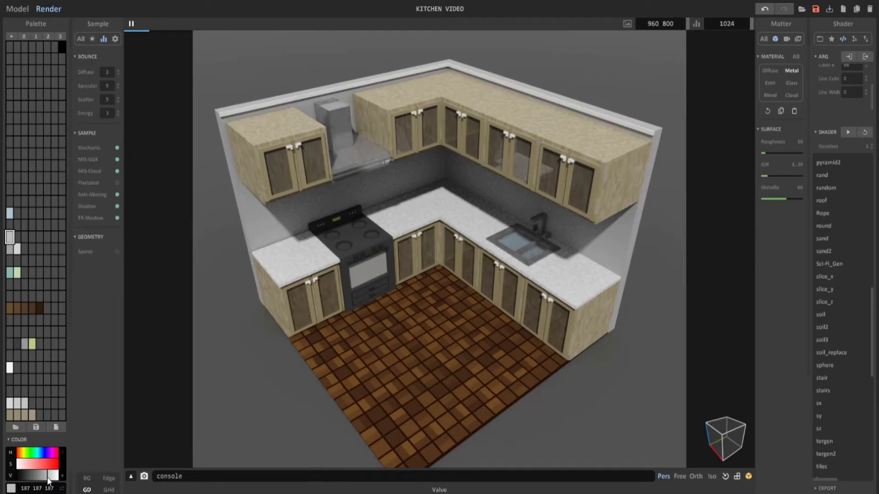
{"action": "left_click", "coordinate": [42, 479]}
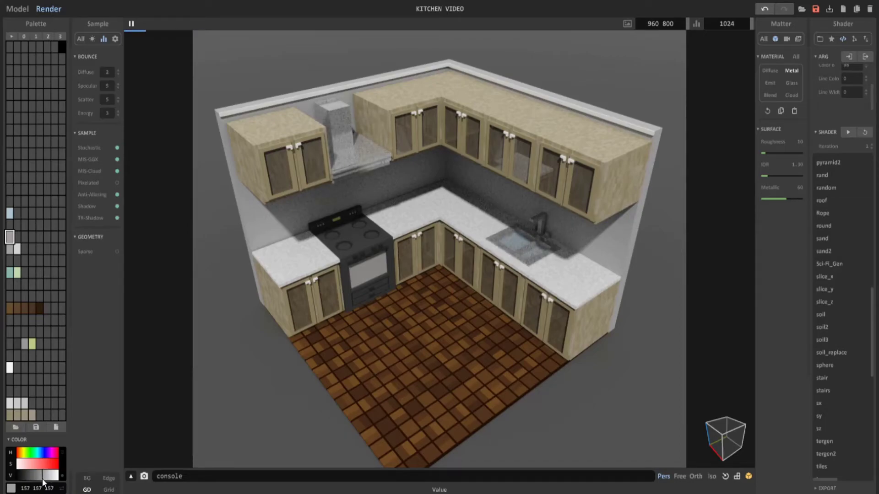
Raise the IOR of the sink and range hood metal and set its roughness to 14.
{"action": "left_click", "coordinate": [775, 176]}
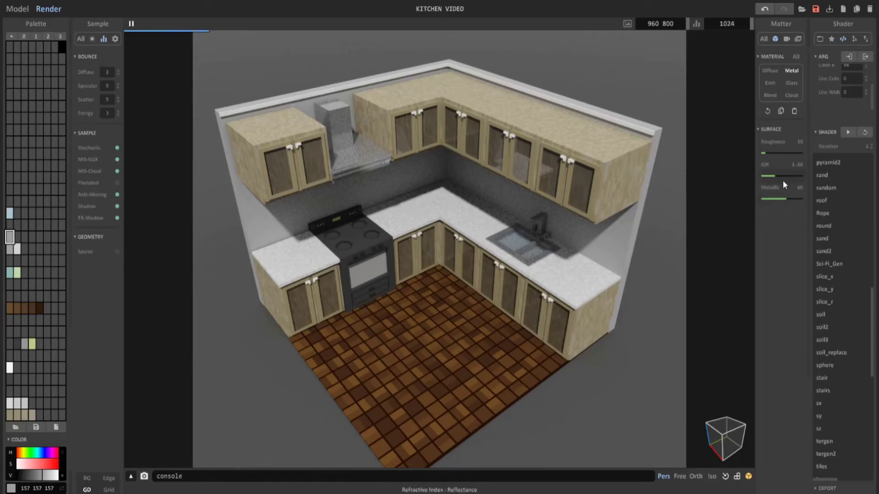
{"action": "left_click", "coordinate": [782, 179]}
{"action": "left_click", "coordinate": [778, 176]}
{"action": "left_click", "coordinate": [765, 153]}
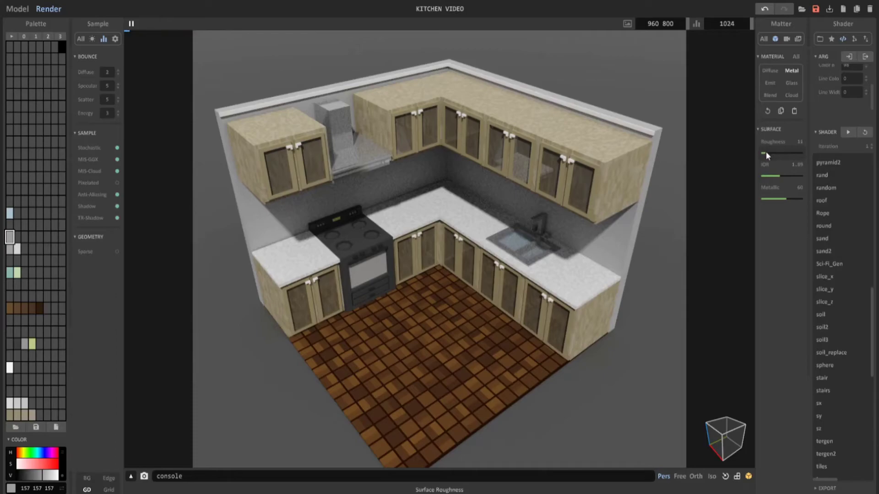
{"action": "left_click", "coordinate": [767, 153]}
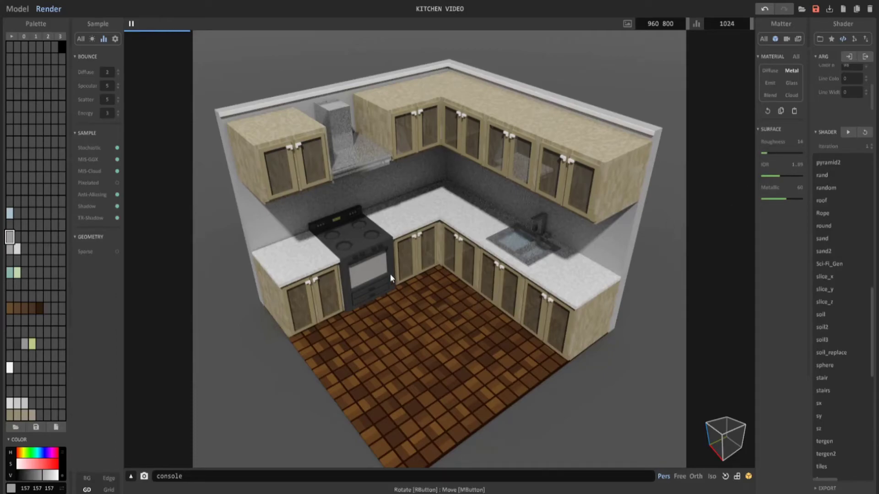
Recolor the stove body medium grey (119 119 119).
{"action": "left_click", "coordinate": [360, 242]}
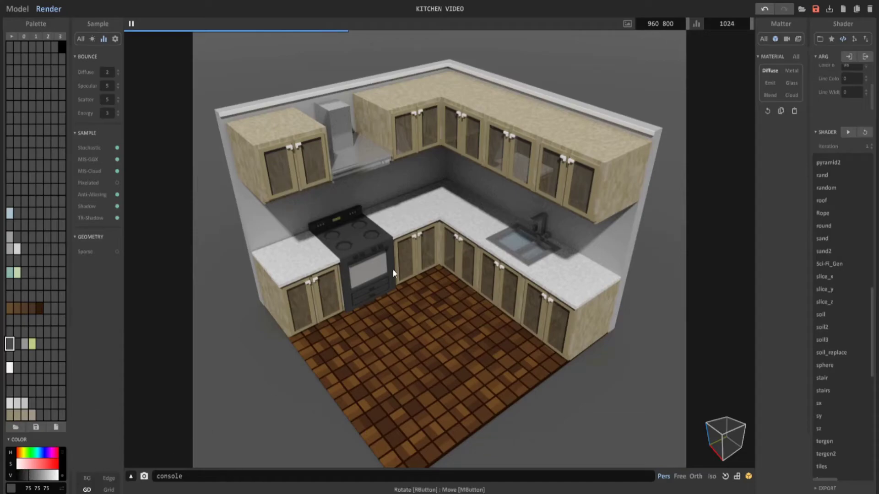
{"action": "left_click", "coordinate": [38, 478]}
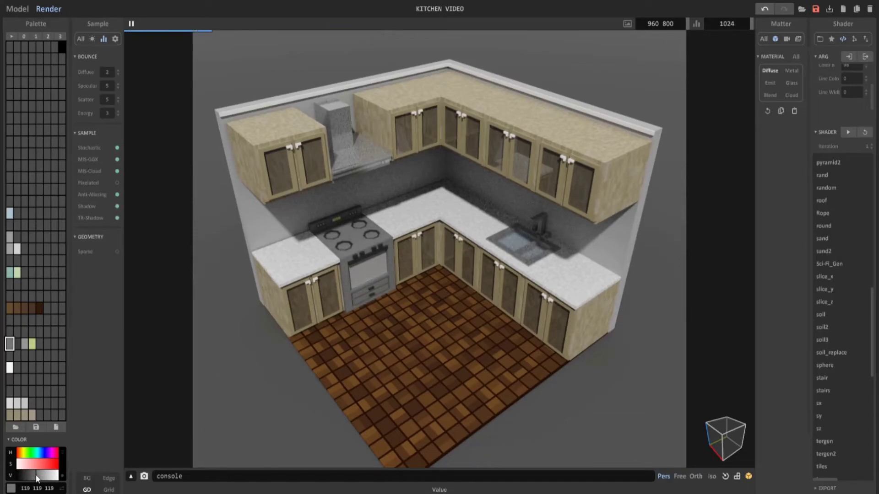
Make the oven window dark glass (42 42 42) with absorb media and recolor the stove body light grey (176 176 176).
{"action": "left_click", "coordinate": [370, 270]}
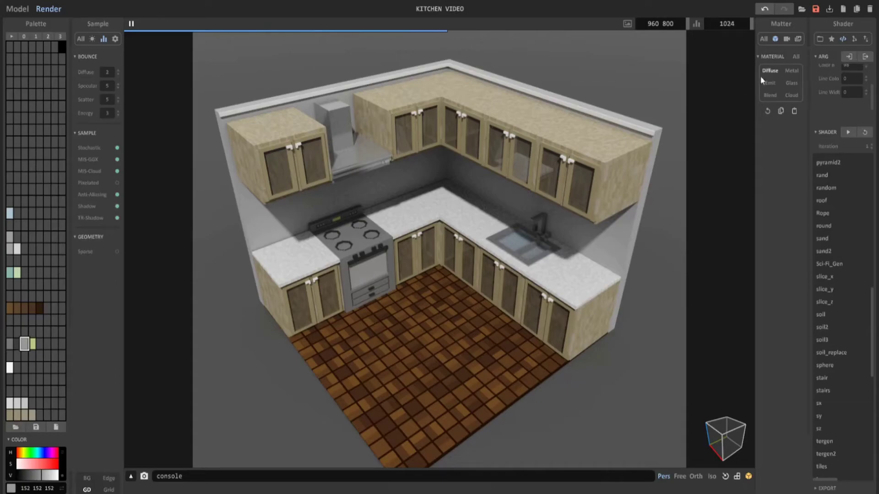
{"action": "left_click", "coordinate": [793, 83]}
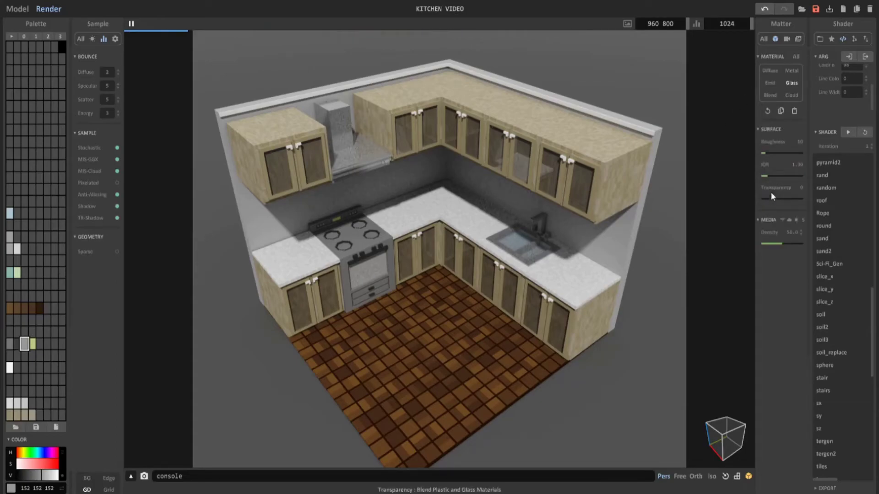
{"action": "left_click", "coordinate": [790, 221]}
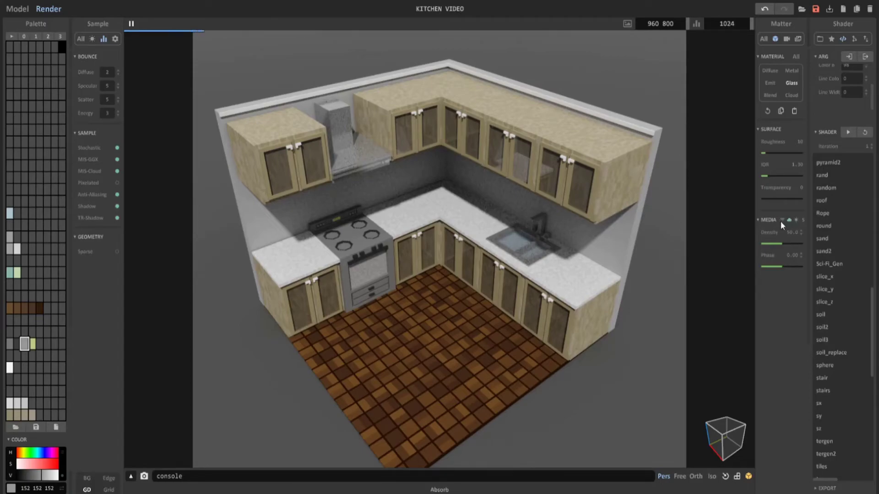
{"action": "left_click", "coordinate": [780, 221]}
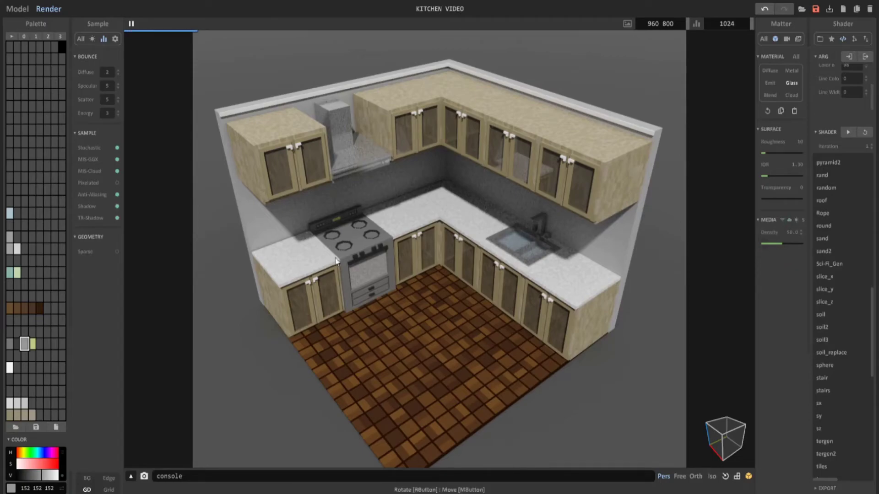
{"action": "left_click", "coordinate": [23, 478]}
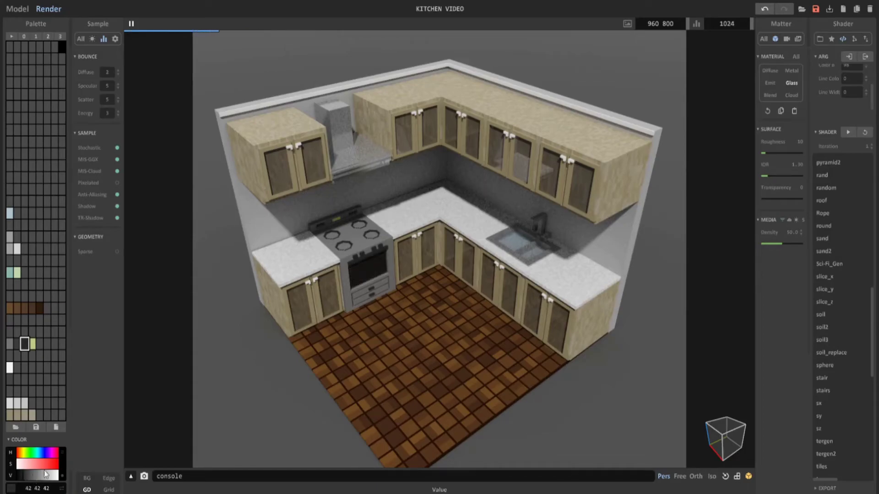
{"action": "left_click", "coordinate": [359, 246]}
{"action": "left_click", "coordinate": [45, 479]}
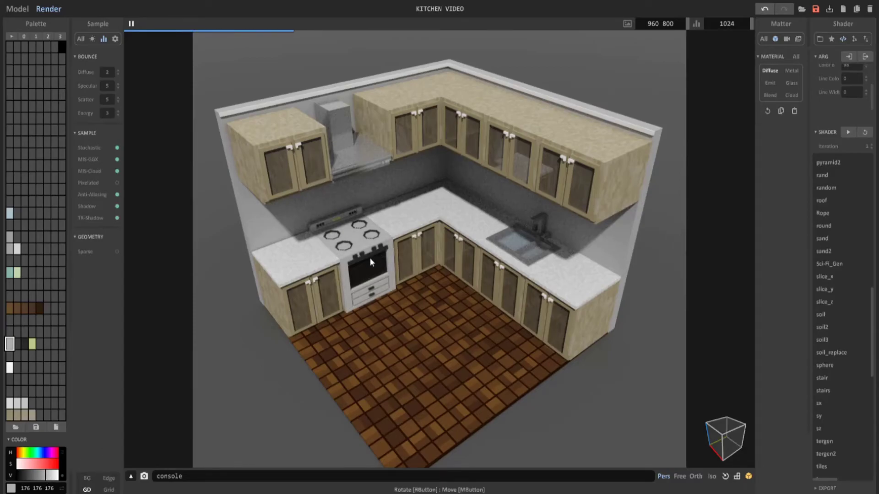
Make the stove's knobs, handles and burner rings metal with metallic 53 and recolor them grey (102 102 102).
{"action": "scroll", "coordinate": [371, 256], "scroll_direction": "up", "scroll_amount": 6}
{"action": "left_click", "coordinate": [507, 250]}
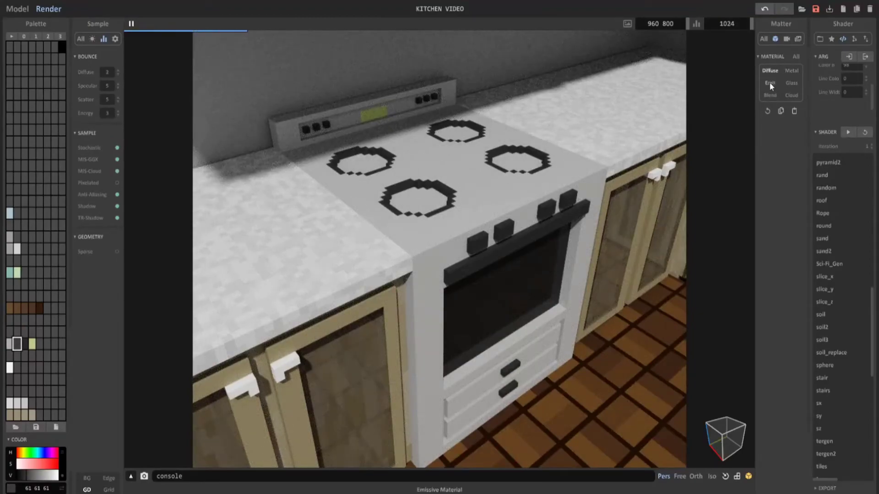
{"action": "left_click", "coordinate": [790, 70]}
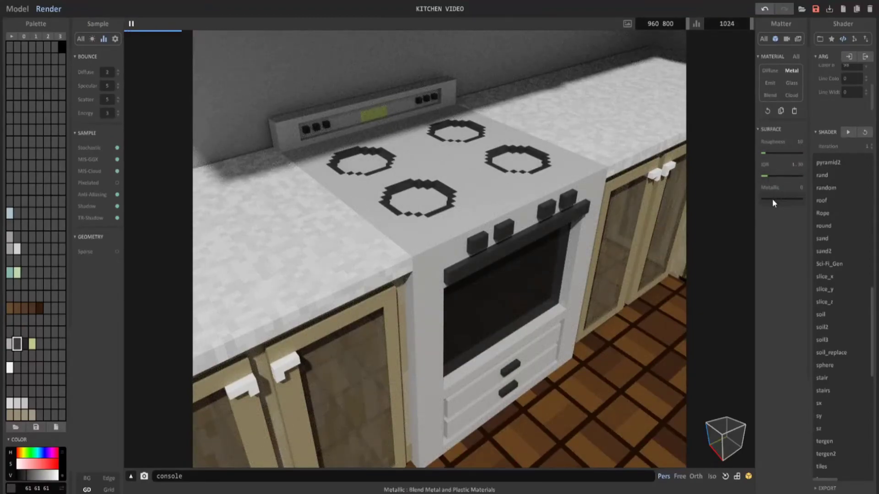
{"action": "left_click_drag", "start_coordinate": [773, 199], "coordinate": [784, 199]}
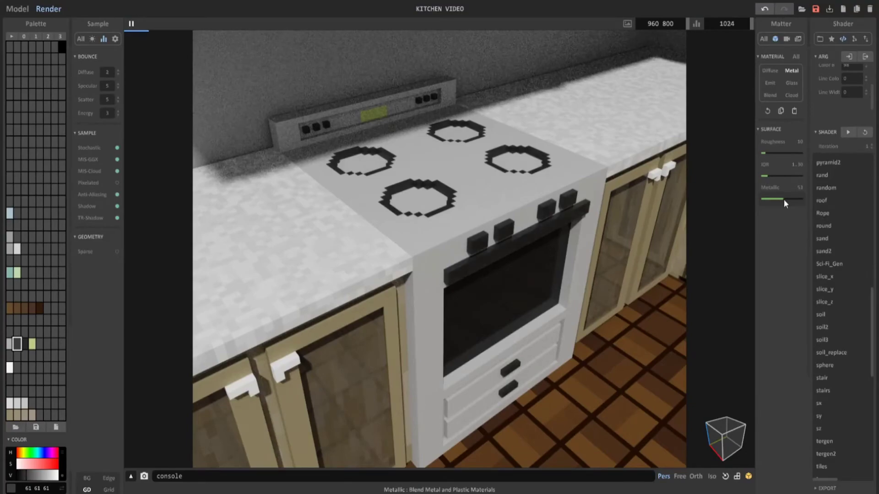
{"action": "left_click", "coordinate": [35, 478]}
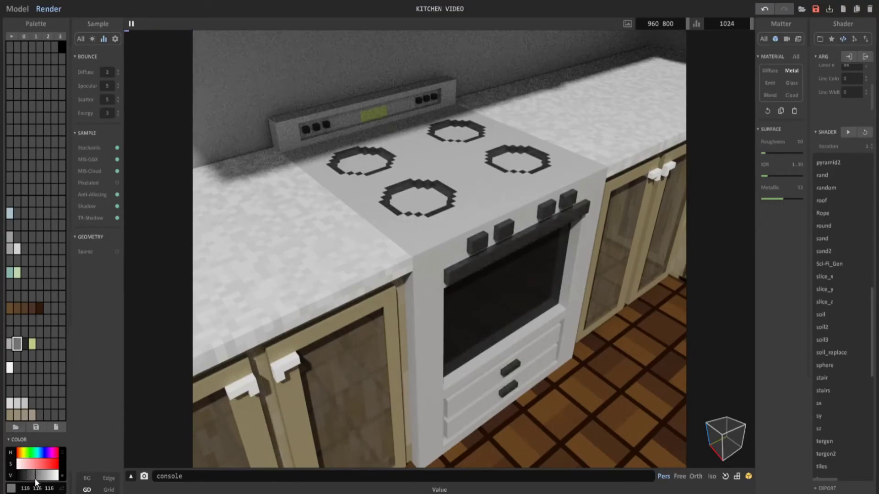
{"action": "left_click", "coordinate": [36, 479]}
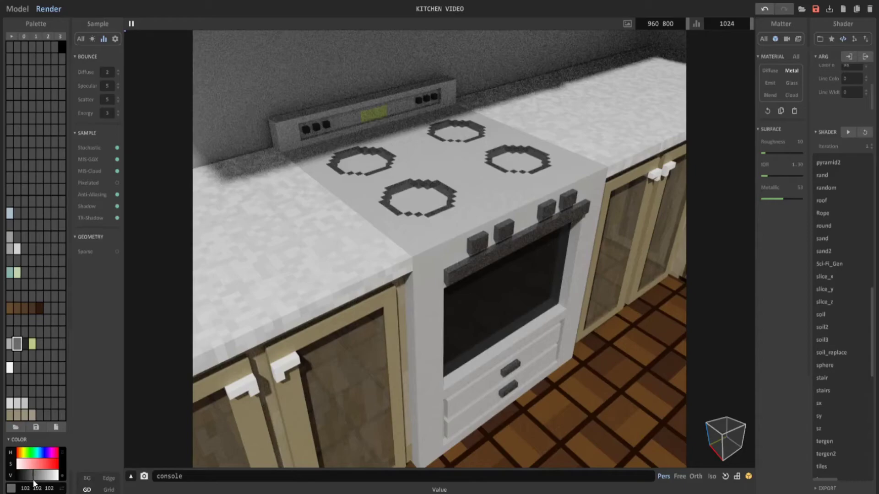
Set the stove knob and handle metal to IOR 1.47 and roughness 45.
{"action": "left_click", "coordinate": [771, 176]}
{"action": "left_click", "coordinate": [770, 154]}
{"action": "left_click", "coordinate": [780, 153]}
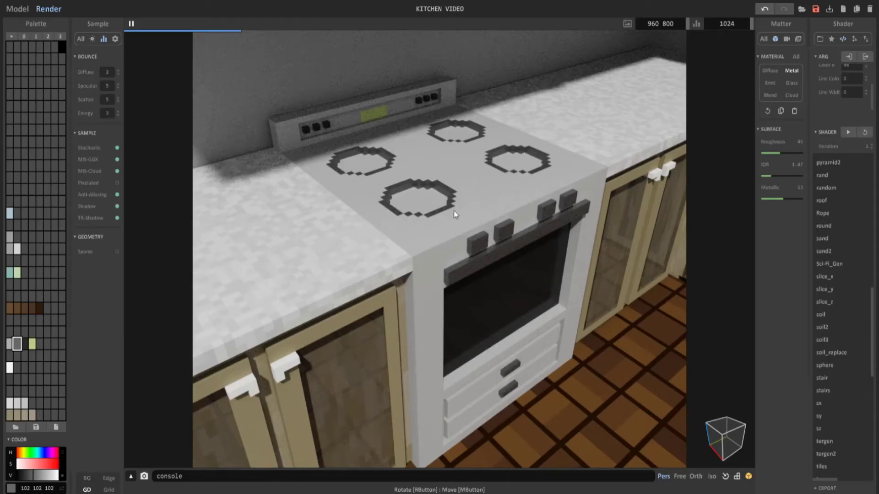
Make the brown floor tile color (105 79 49) metal with metallic 10 and adjust its IOR.
{"action": "scroll", "coordinate": [454, 210], "scroll_direction": "down", "scroll_amount": 10}
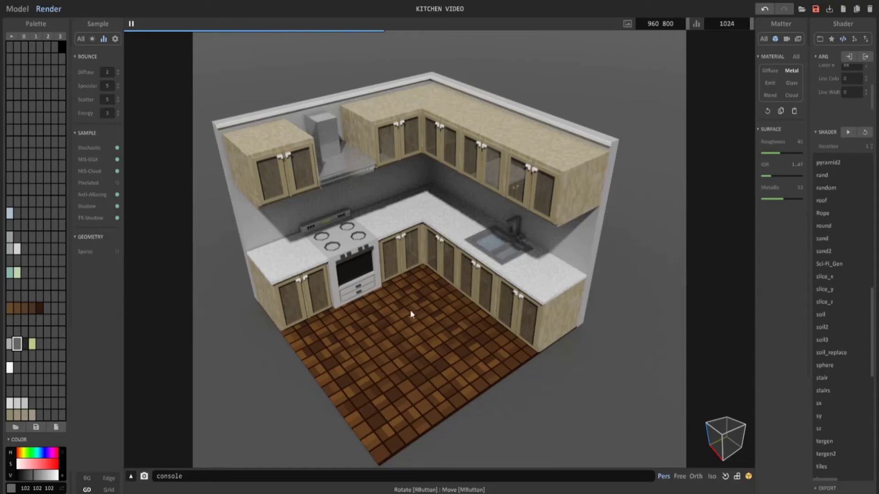
{"action": "scroll", "coordinate": [468, 321], "scroll_direction": "up", "scroll_amount": 10}
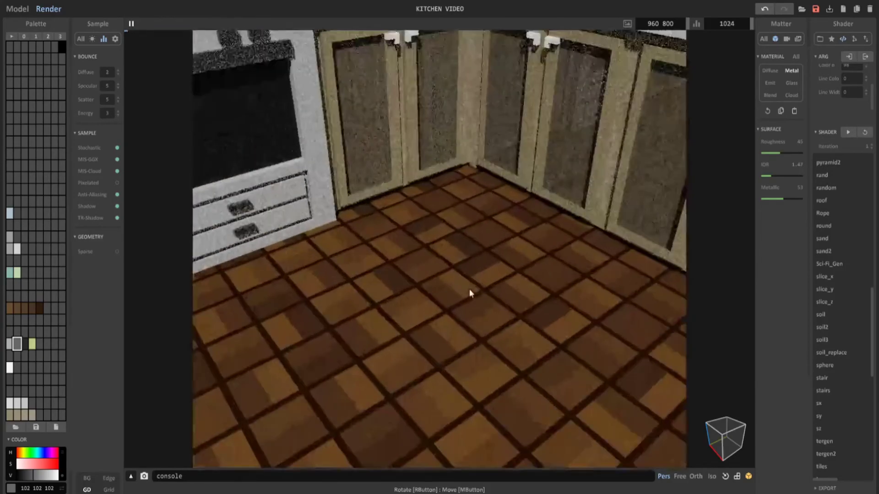
{"action": "left_click", "coordinate": [459, 285]}
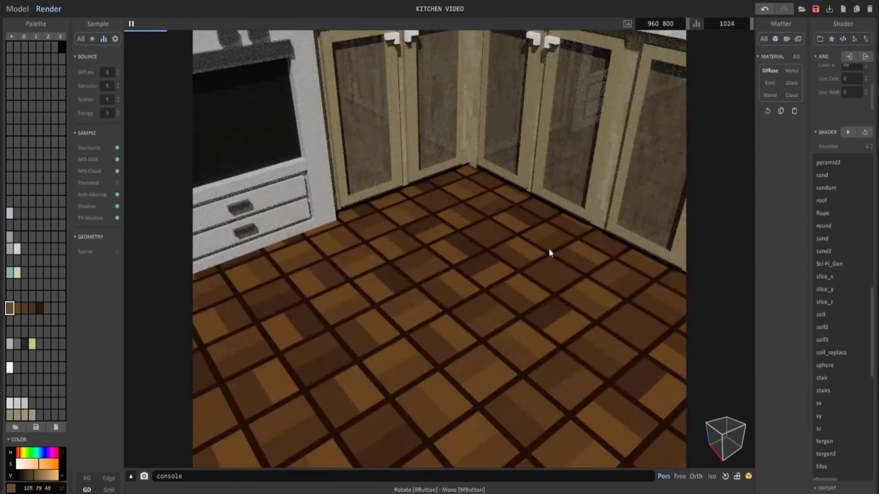
{"action": "left_click", "coordinate": [791, 70]}
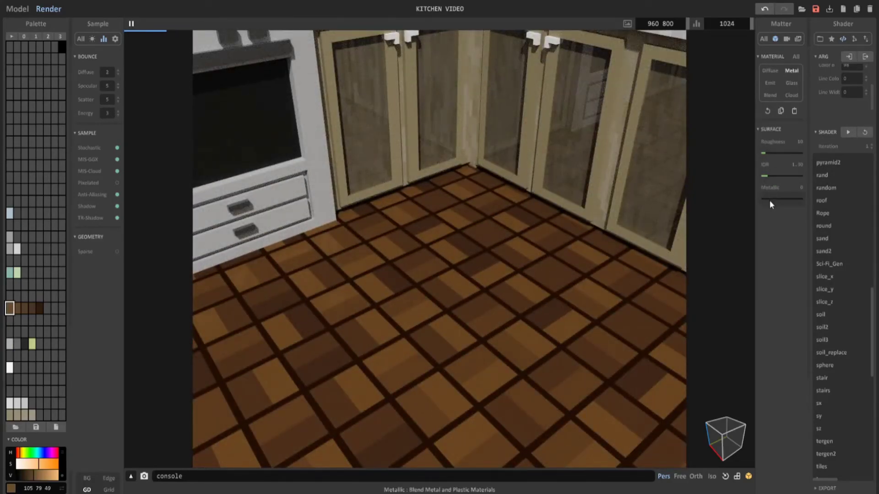
{"action": "left_click_drag", "start_coordinate": [764, 199], "coordinate": [766, 200]}
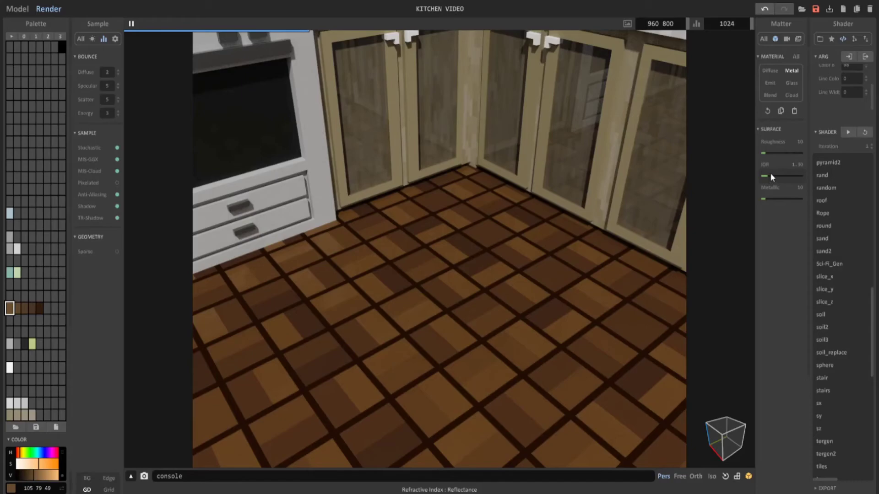
{"action": "left_click_drag", "start_coordinate": [771, 174], "coordinate": [771, 175]}
{"action": "left_click_drag", "start_coordinate": [771, 174], "coordinate": [770, 175]}
Make the dark brown grout lines of the floor (50 30 13) metal with IOR 1.4 and metallic 10.
{"action": "left_click", "coordinate": [490, 281]}
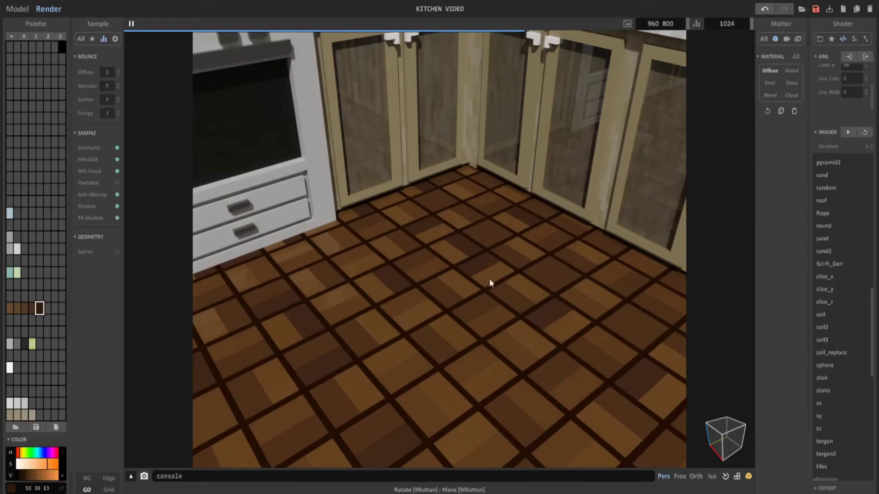
{"action": "left_click", "coordinate": [791, 71]}
{"action": "double_click", "coordinate": [796, 165]}
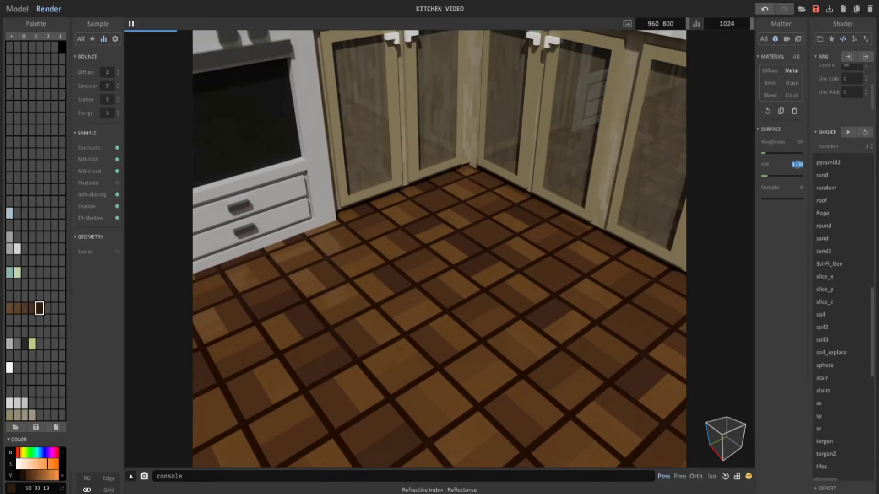
{"action": "type", "text": "1.4"}
{"action": "double_click", "coordinate": [801, 188]}
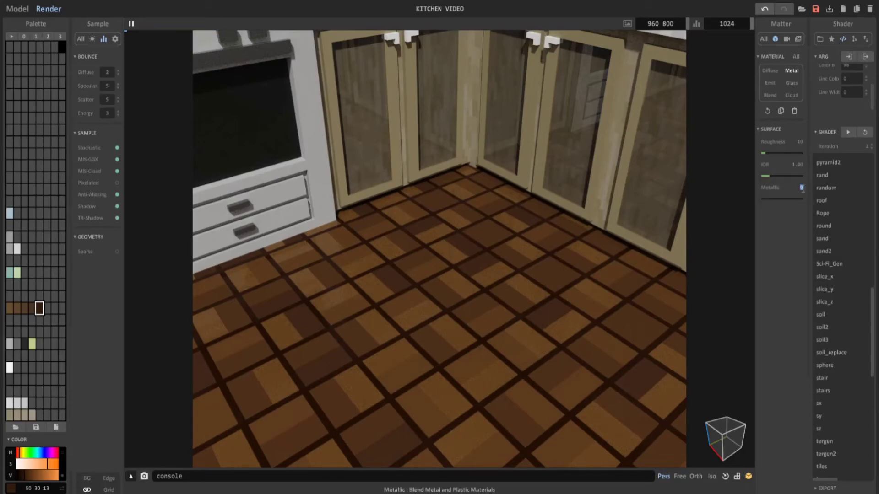
{"action": "type", "text": "10"}
{"action": "key", "text": "Return"}
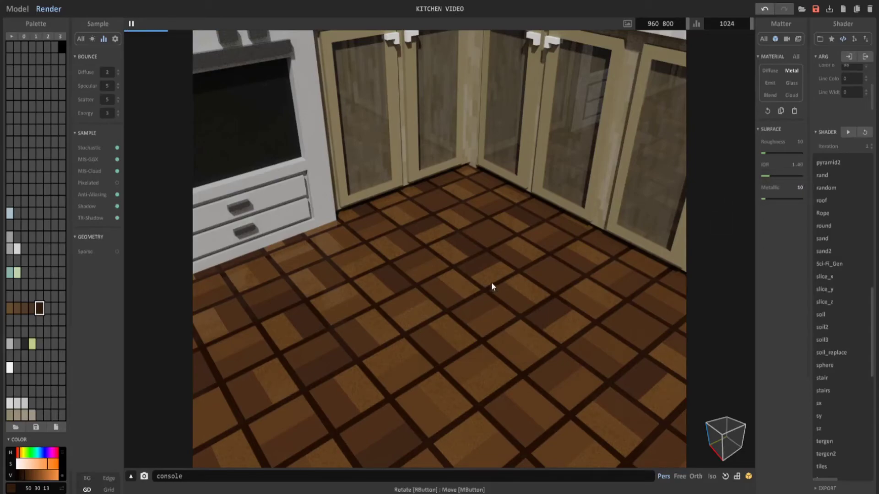
Make the brown floor tile color 75 55 40 metal with metallic 10.
{"action": "left_click", "coordinate": [495, 280]}
{"action": "left_click", "coordinate": [482, 262]}
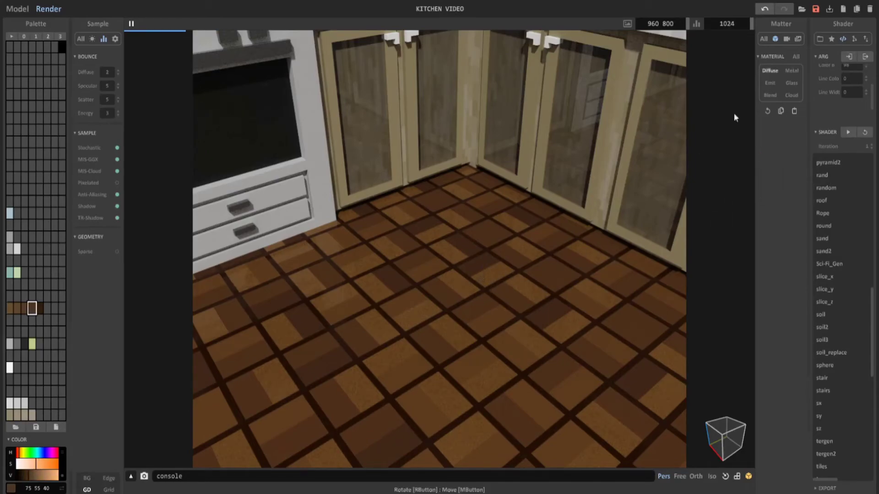
{"action": "left_click", "coordinate": [790, 71]}
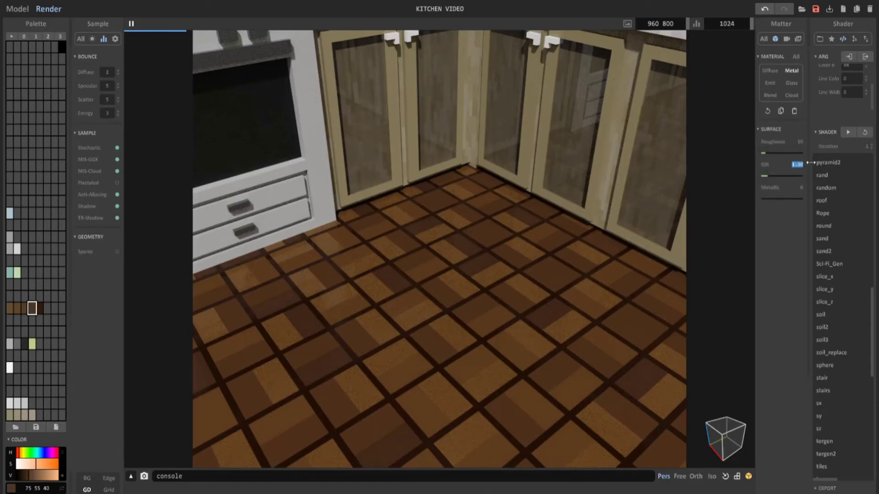
{"action": "double_click", "coordinate": [801, 187]}
{"action": "type", "text": "10"}
Make the brown floor tile color 85 63 43 metal with IOR 1.4 and metallic 10.
{"action": "left_click", "coordinate": [553, 246]}
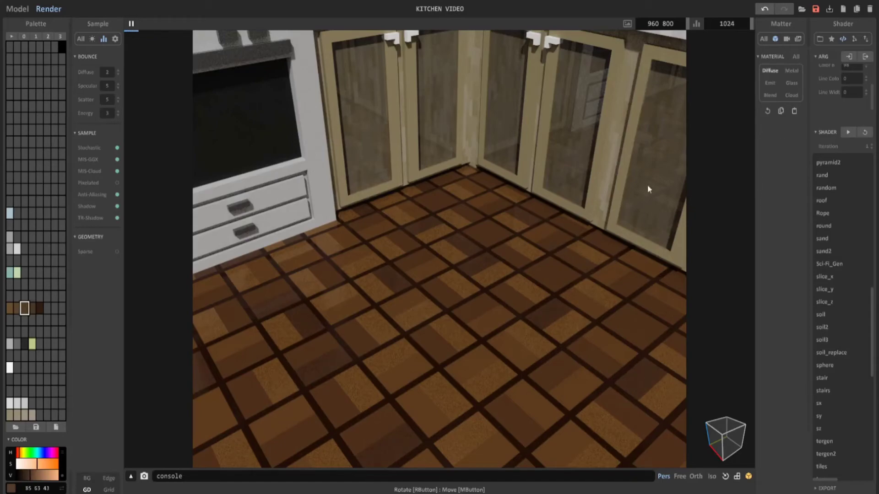
{"action": "left_click", "coordinate": [789, 72]}
{"action": "double_click", "coordinate": [799, 167]}
{"action": "left_click_drag", "start_coordinate": [800, 168], "coordinate": [804, 188]}
{"action": "type", "text": "1.4"}
{"action": "key", "text": "Return"}
{"action": "type", "text": "10"}
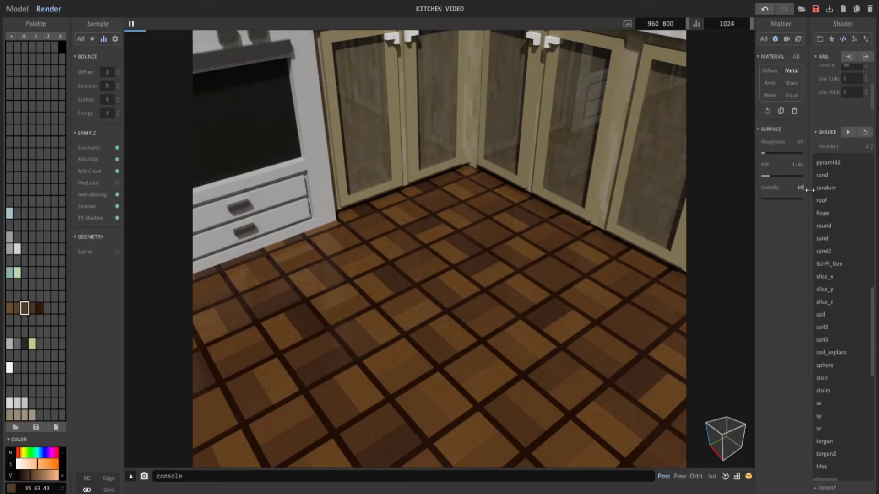
{"action": "key", "text": "Return"}
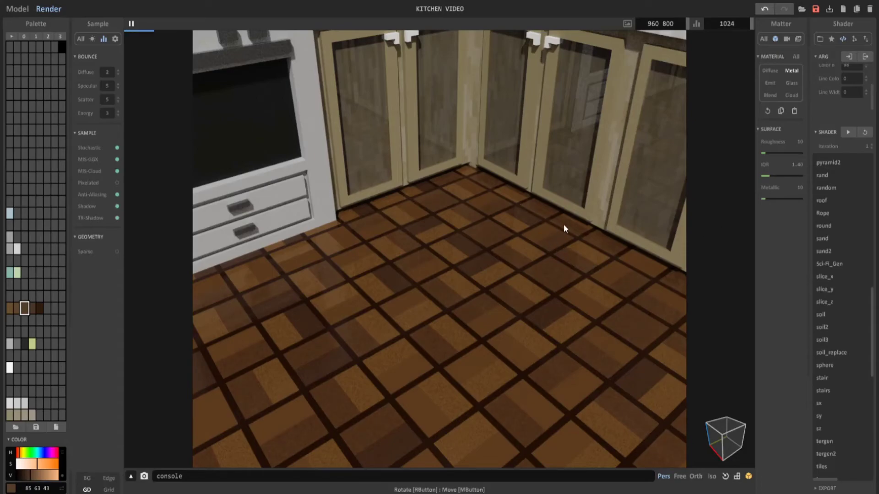
Make the brown floor tile color 95 71 46 metal with IOR 1.4 and metallic 10.
{"action": "left_click", "coordinate": [482, 325]}
{"action": "left_click", "coordinate": [793, 72]}
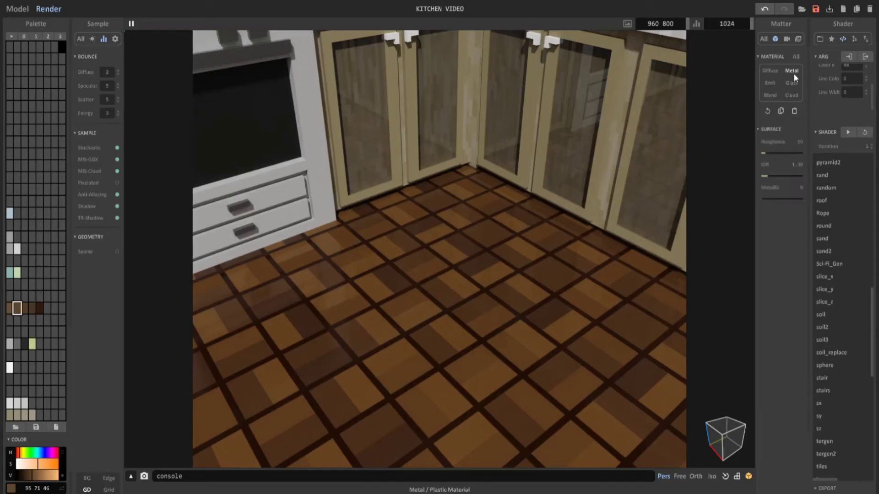
{"action": "left_click", "coordinate": [802, 164]}
{"action": "type", "text": "1.4"}
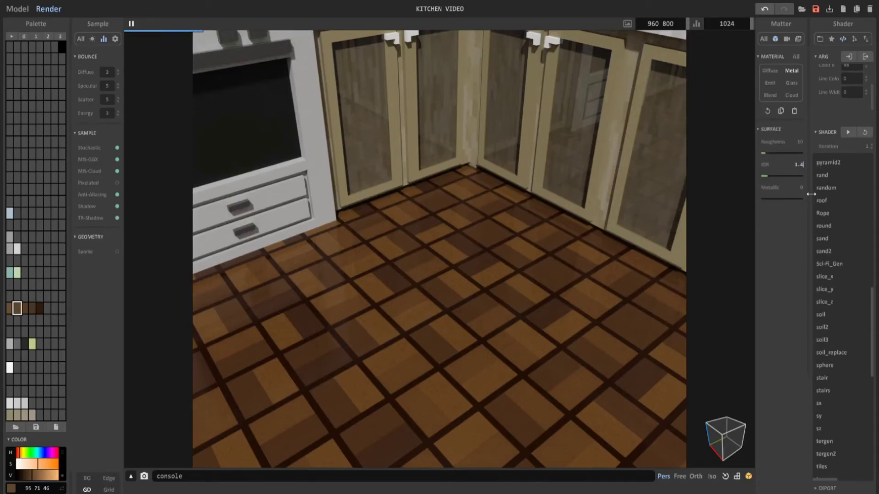
{"action": "key", "text": "Return"}
{"action": "left_click", "coordinate": [810, 187]}
{"action": "type", "text": "10"}
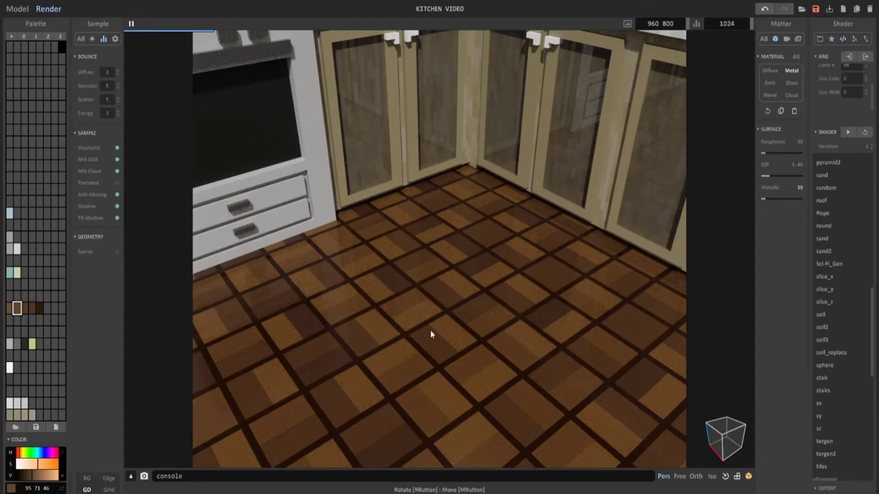
Correct the metallic value of the floor tile color 95 71 46 to 10.
{"action": "scroll", "coordinate": [458, 316], "scroll_direction": "down", "scroll_amount": 5}
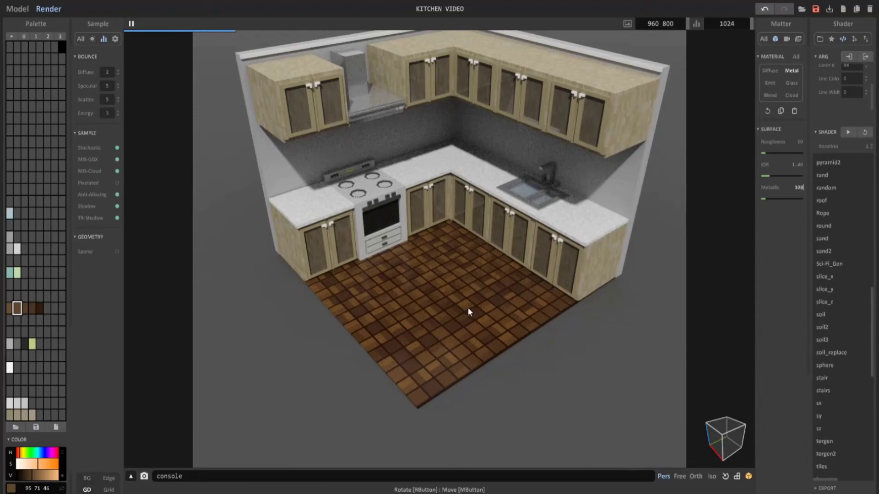
{"action": "key", "text": "Return"}
{"action": "right_click_drag", "start_coordinate": [468, 307], "coordinate": [481, 337]}
{"action": "middle_click_drag", "start_coordinate": [479, 331], "coordinate": [473, 328]}
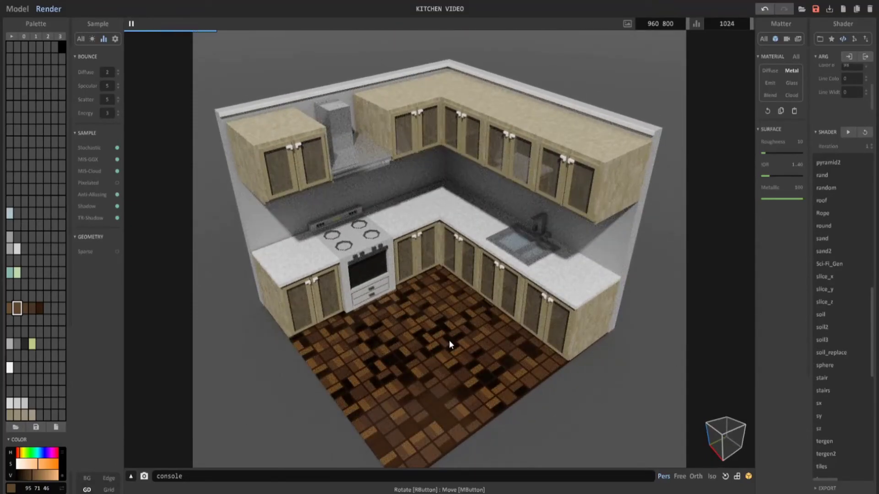
{"action": "left_click", "coordinate": [792, 186]}
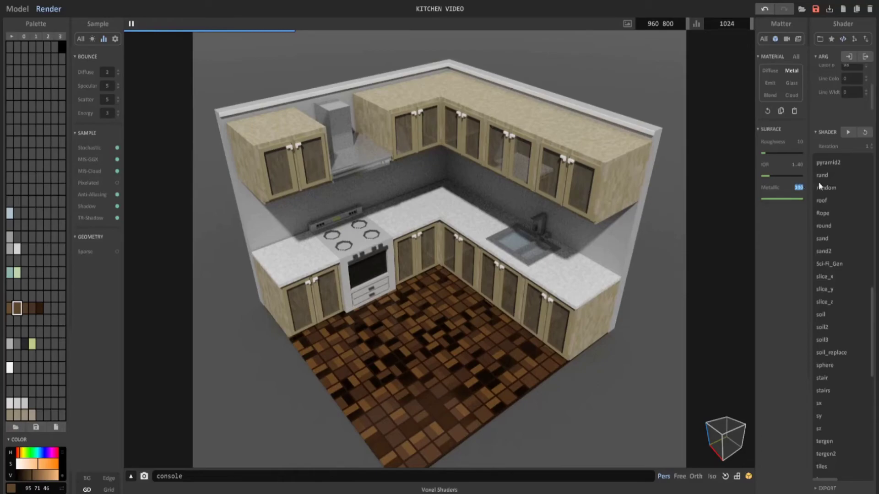
{"action": "type", "text": "10"}
{"action": "key", "text": "Return"}
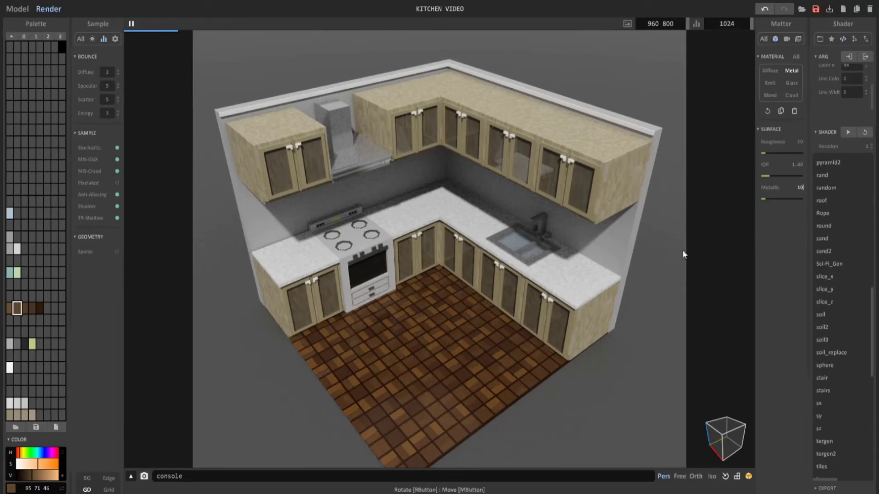
Make the countertop's light grey color 196 196 196 metal with IOR 1.4 and metallic 15.
{"action": "right_click_drag", "start_coordinate": [548, 289], "coordinate": [559, 268]}
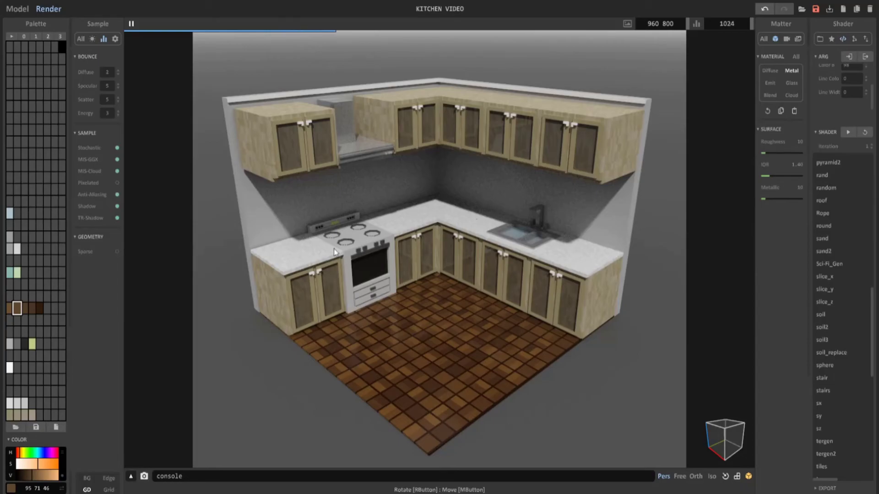
{"action": "scroll", "coordinate": [298, 271], "scroll_direction": "up", "scroll_amount": 5}
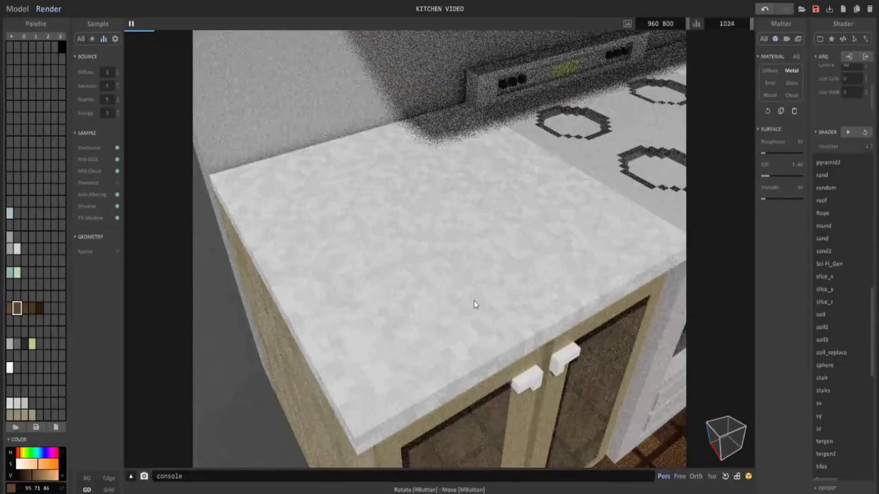
{"action": "left_click", "coordinate": [474, 300]}
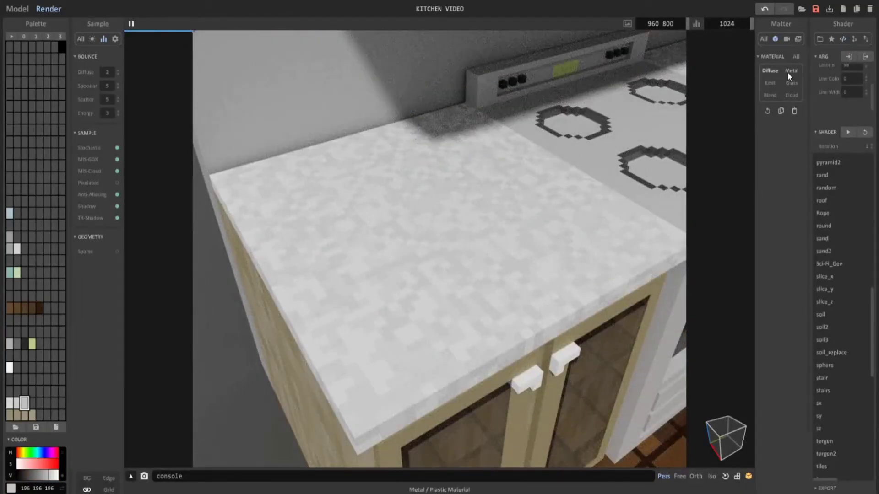
{"action": "left_click_drag", "start_coordinate": [791, 166], "coordinate": [819, 165]}
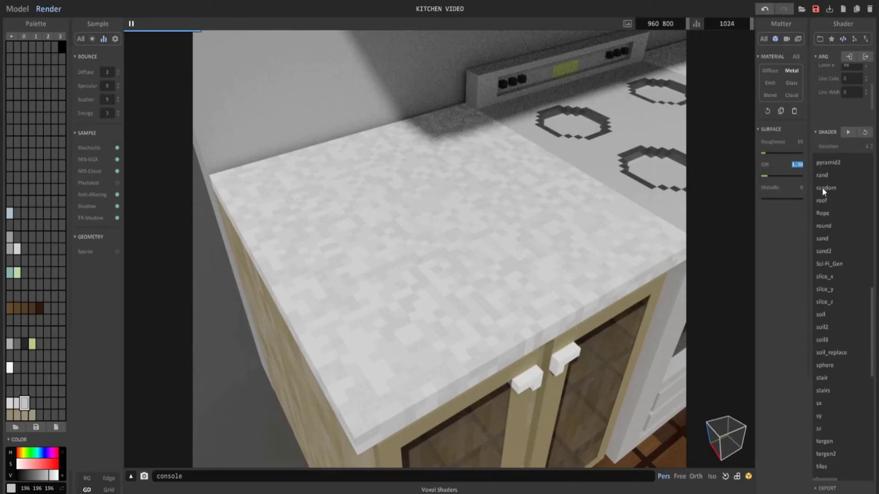
{"action": "type", "text": "1.4"}
{"action": "left_click", "coordinate": [804, 188]}
{"action": "type", "text": "1"}
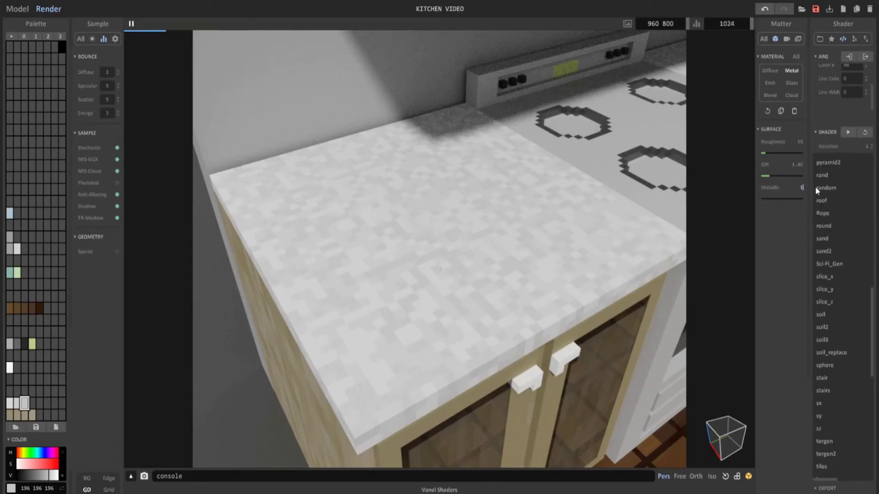
{"action": "key", "text": "Return"}
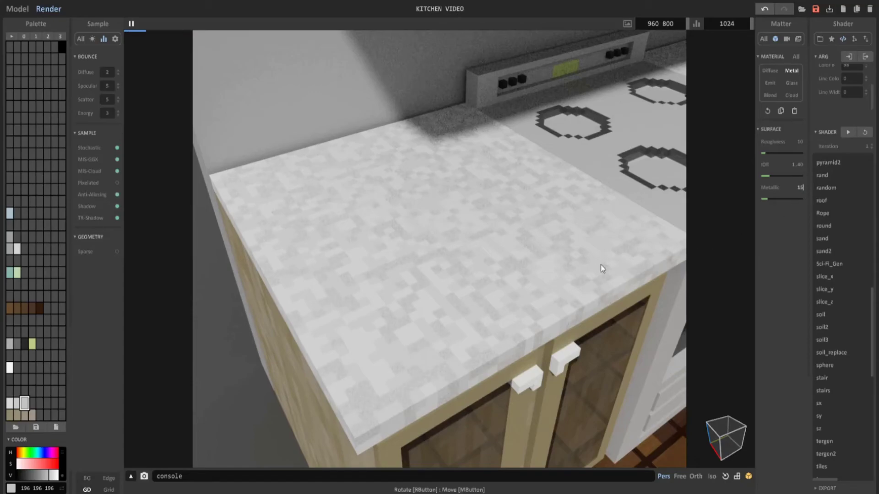
Make the countertop's lightest grey color 215 215 215 metal with metallic 15 and IOR 1.4.
{"action": "left_click", "coordinate": [552, 262]}
{"action": "left_click", "coordinate": [792, 71]}
{"action": "left_click", "coordinate": [792, 185]}
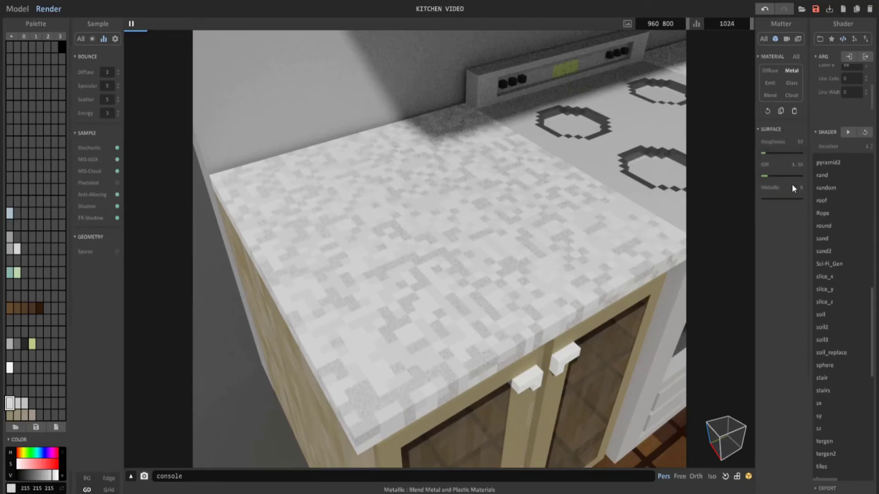
{"action": "type", "text": "15"}
{"action": "key", "text": "Return"}
{"action": "left_click_drag", "start_coordinate": [792, 166], "coordinate": [819, 169]}
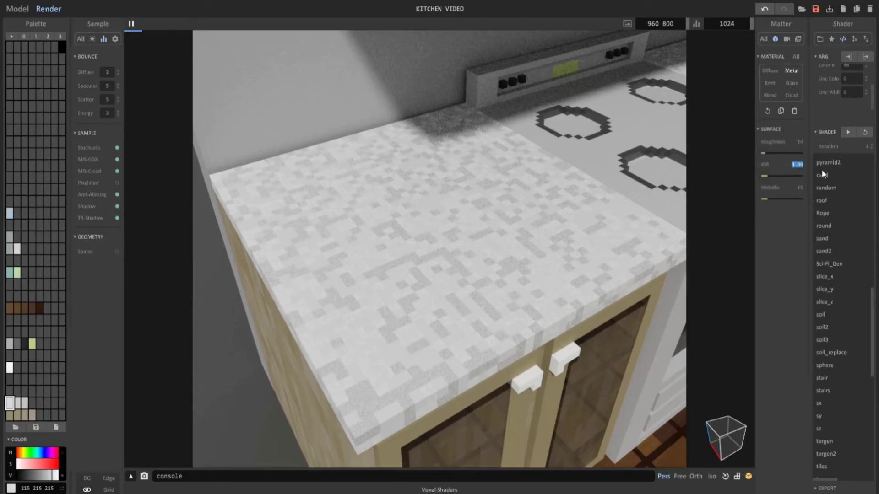
{"action": "type", "text": "1.4"}
{"action": "key", "text": "Return"}
Make the countertop's remaining grey color 204 204 204 metal with IOR 1.4 and metallic 15.
{"action": "left_click", "coordinate": [560, 285], "text": "alt"}
{"action": "left_click", "coordinate": [792, 70]}
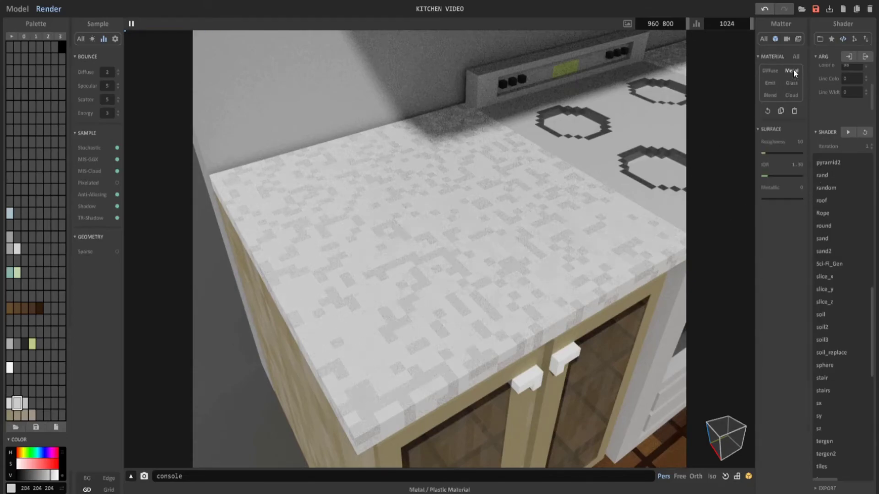
{"action": "left_click_drag", "start_coordinate": [791, 165], "coordinate": [813, 174]}
{"action": "type", "text": "1.4"}
{"action": "key", "text": "Return"}
{"action": "double_click", "coordinate": [801, 188]}
{"action": "type", "text": "15"}
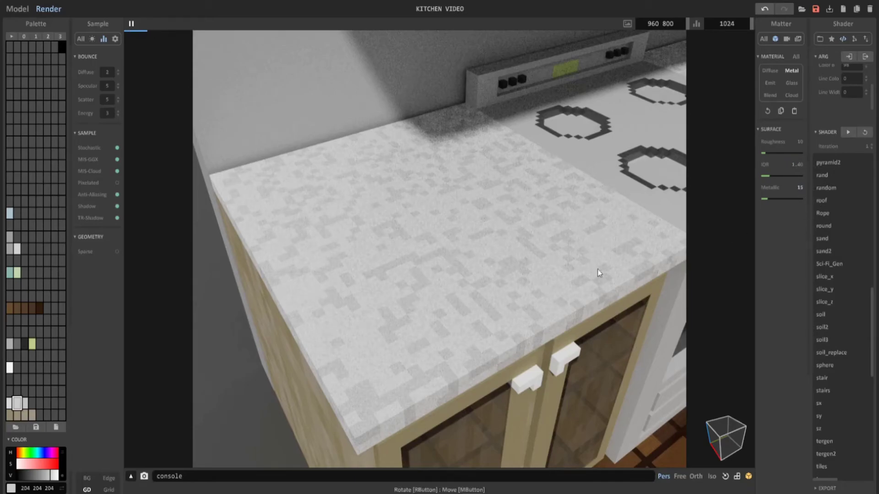
{"action": "key", "text": "Return"}
Examine the countertop's metal finish beside the stove up close and in the full kitchen render.
{"action": "left_click", "coordinate": [453, 302]}
{"action": "left_click", "coordinate": [399, 228]}
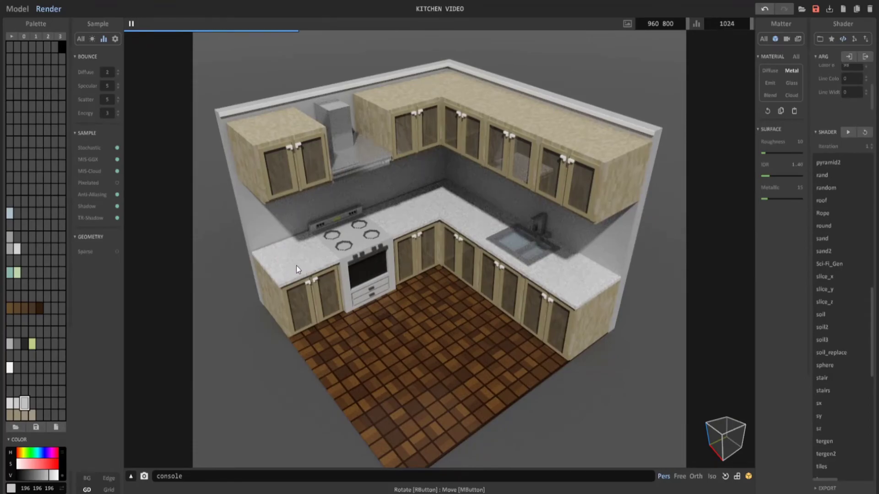
{"action": "middle_click_drag", "start_coordinate": [296, 265], "coordinate": [372, 263]}
{"action": "scroll", "coordinate": [372, 263], "scroll_direction": "up", "scroll_amount": 4}
{"action": "scroll", "coordinate": [371, 264], "scroll_direction": "up", "scroll_amount": 3}
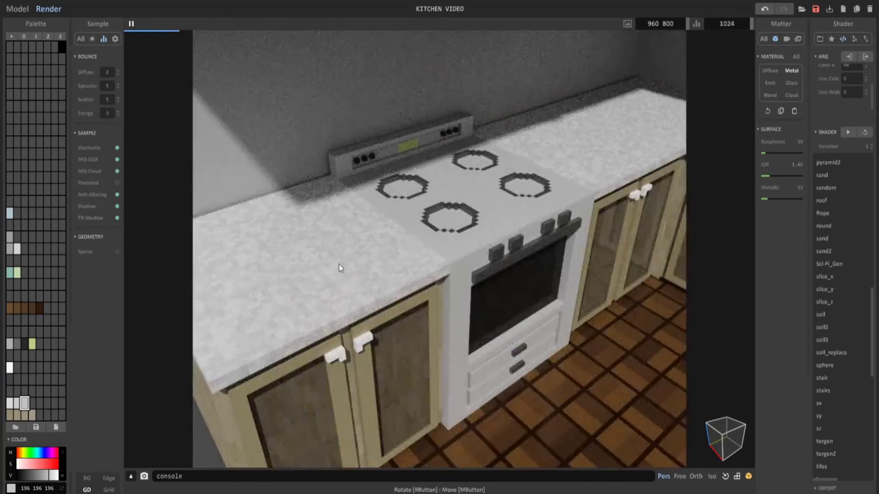
{"action": "scroll", "coordinate": [355, 283], "scroll_direction": "down", "scroll_amount": 6}
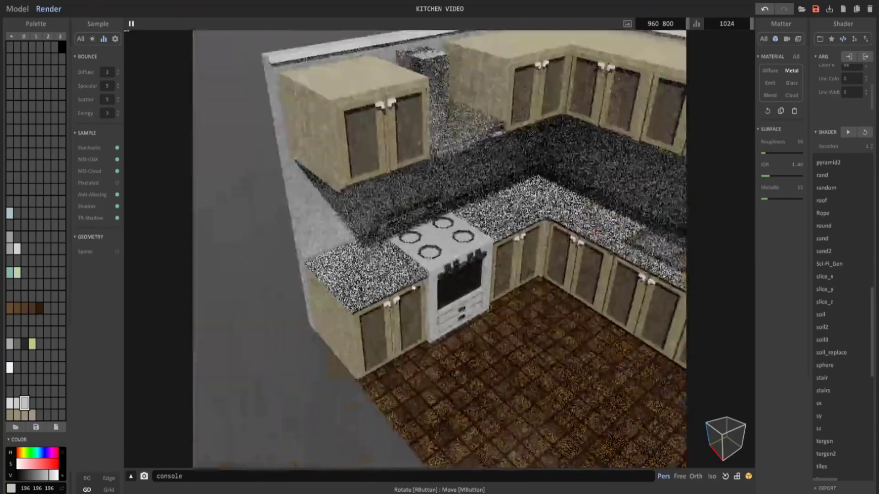
{"action": "middle_click_drag", "start_coordinate": [434, 273], "coordinate": [336, 280]}
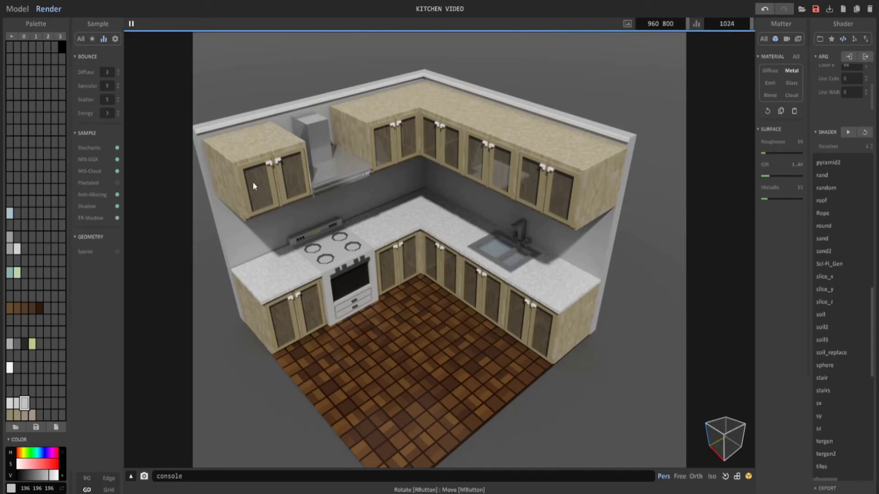
Hollow out the end wall cabinet on the sink side in Model mode using Hull, and render the kitchen to check its glass doors.
{"action": "left_click", "coordinate": [21, 12]}
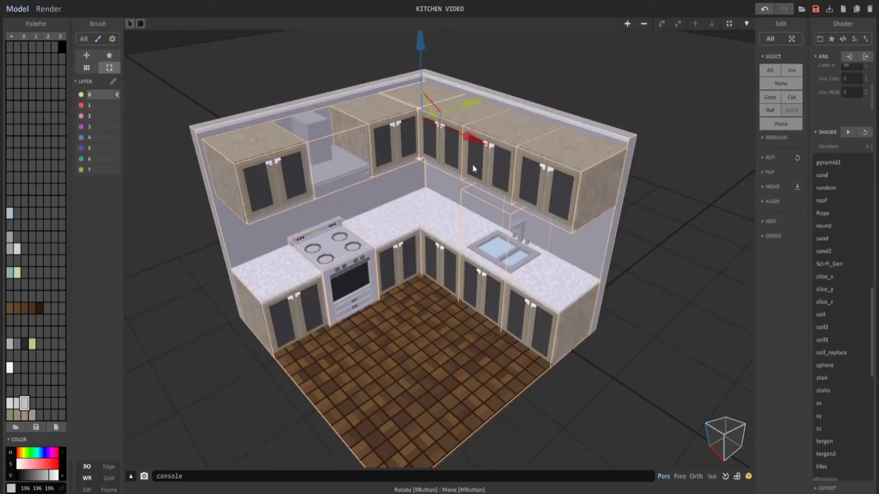
{"action": "middle_click_drag", "start_coordinate": [472, 165], "coordinate": [404, 234]}
{"action": "right_click_drag", "start_coordinate": [405, 235], "coordinate": [437, 226]}
{"action": "double_click", "coordinate": [493, 231]}
{"action": "middle_click_drag", "start_coordinate": [493, 232], "coordinate": [502, 201]}
{"action": "scroll", "coordinate": [482, 191], "scroll_direction": "up", "scroll_amount": 3}
{"action": "scroll", "coordinate": [473, 250], "scroll_direction": "up", "scroll_amount": 1}
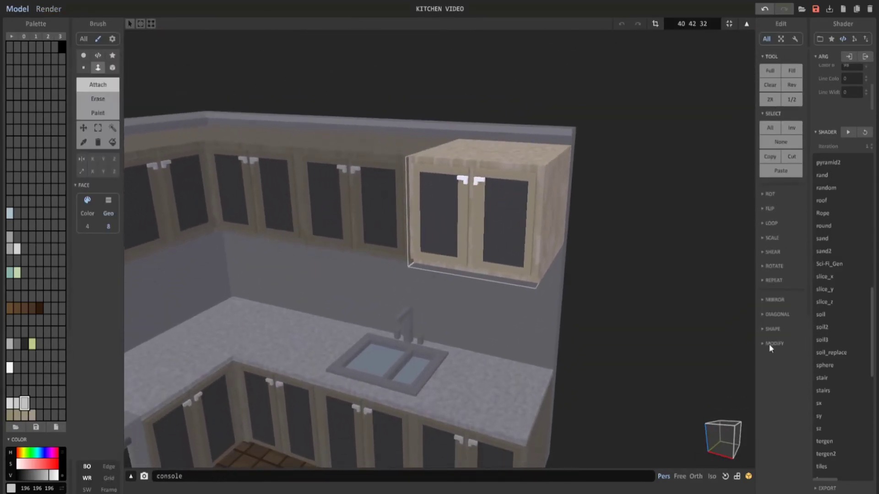
{"action": "left_click", "coordinate": [770, 346]}
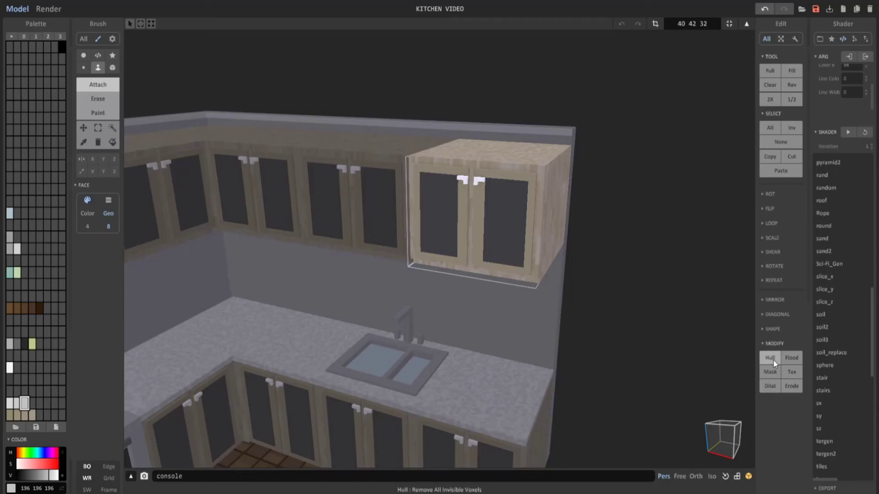
{"action": "left_click", "coordinate": [57, 9]}
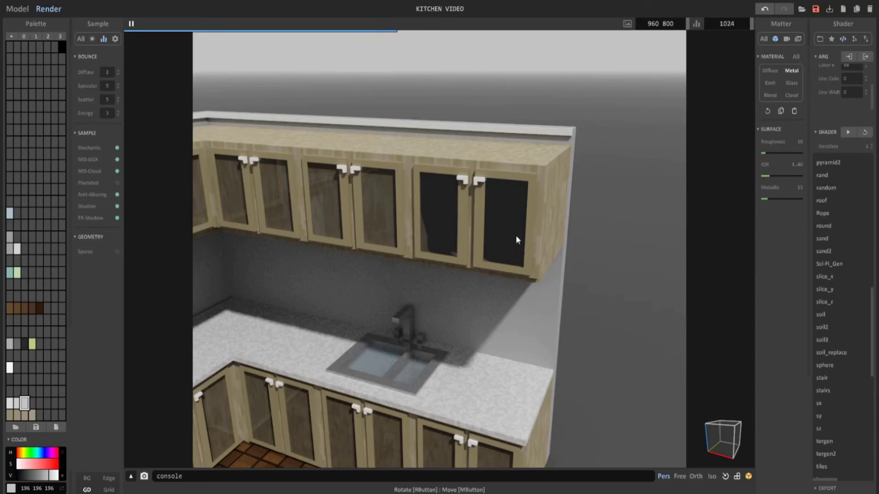
{"action": "right_click_drag", "start_coordinate": [361, 196], "coordinate": [455, 198]}
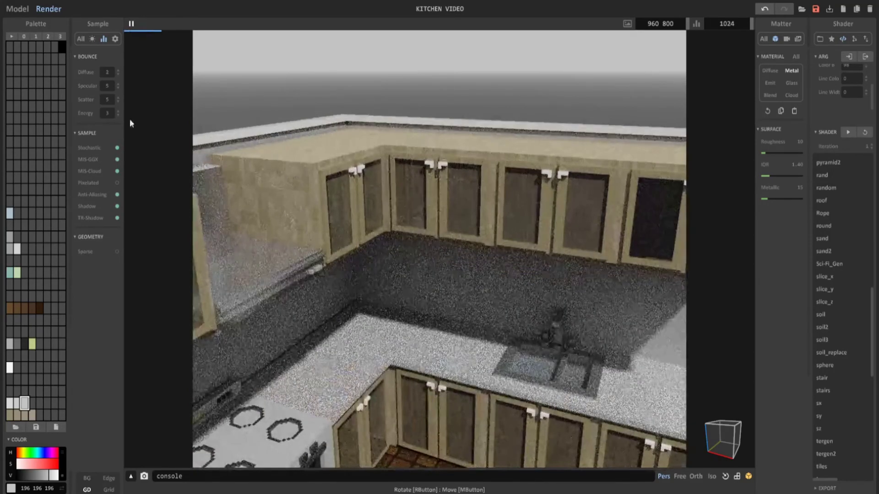
Hollow out the remaining wall cabinets one after another in Model mode using Hull.
{"action": "left_click", "coordinate": [16, 9]}
{"action": "left_click", "coordinate": [556, 221]}
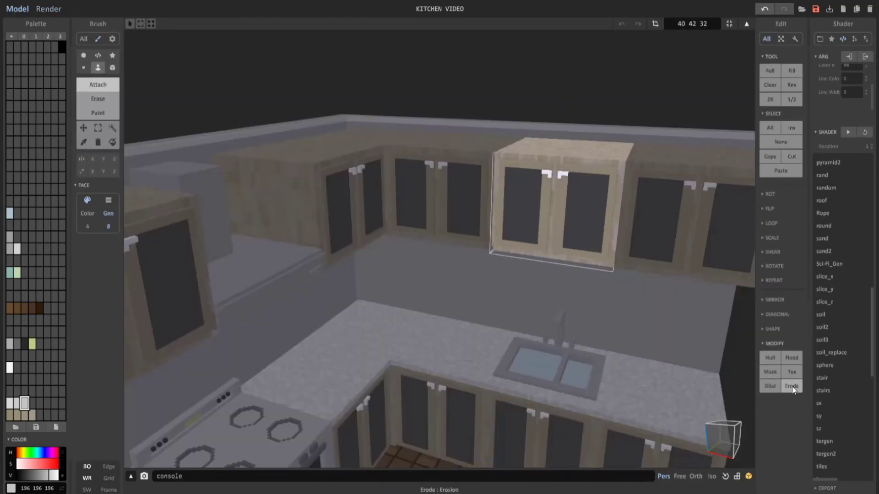
{"action": "key", "text": "Tab"}
{"action": "key", "text": "Tab"}
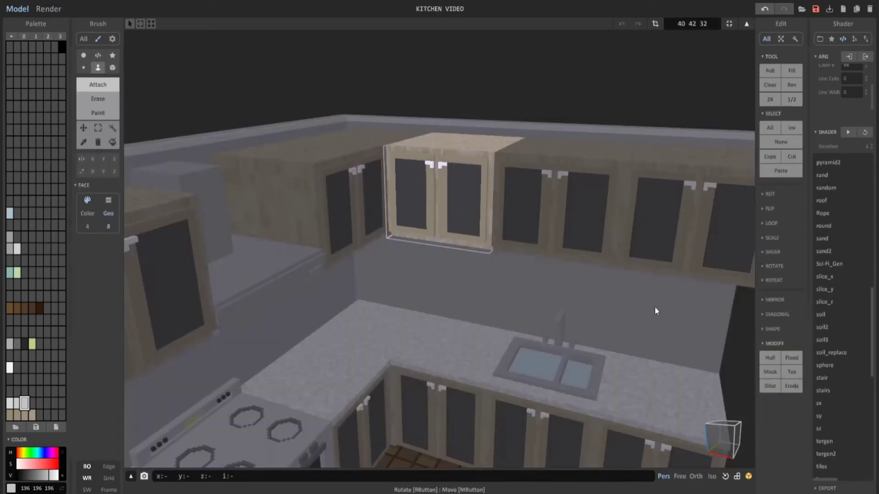
{"action": "key", "text": "Tab"}
{"action": "left_click", "coordinate": [357, 187]}
{"action": "key", "text": "Tab"}
{"action": "left_click", "coordinate": [777, 358]}
{"action": "right_click_drag", "start_coordinate": [714, 362], "coordinate": [435, 270]}
{"action": "key", "text": "Tab"}
{"action": "left_click", "coordinate": [367, 213]}
{"action": "key", "text": "Tab"}
Hollow out the base cabinets on both sides of the stove with Hull.
{"action": "key", "text": "Tab"}
{"action": "left_click", "coordinate": [402, 263]}
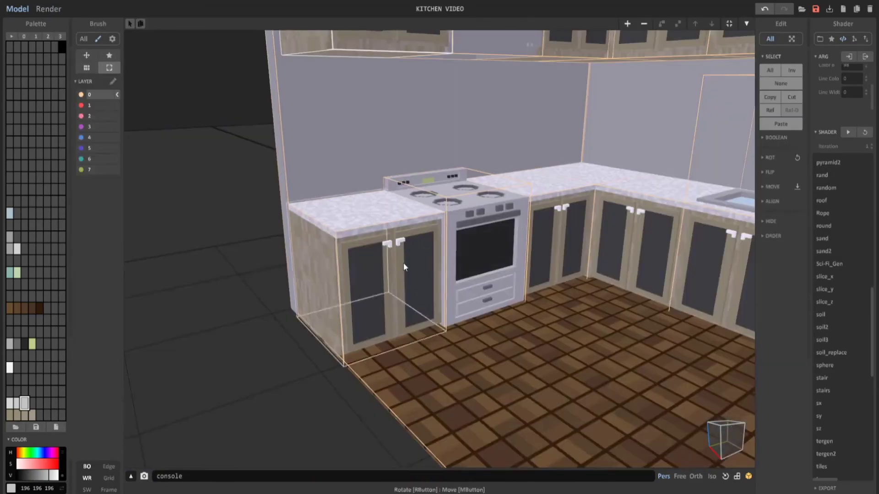
{"action": "key", "text": "Tab"}
{"action": "key", "text": "Tab"}
{"action": "left_click", "coordinate": [571, 257]}
{"action": "key", "text": "Tab"}
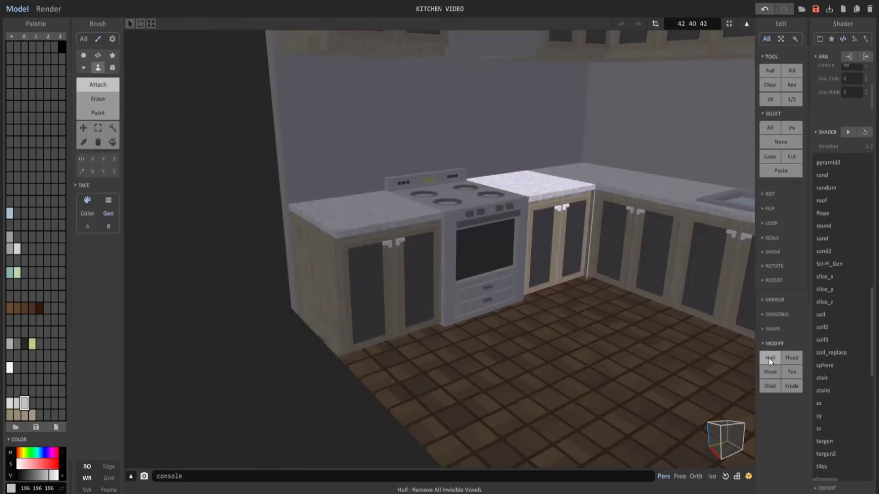
{"action": "key", "text": "Tab"}
Hollow out the sink wall's corner base cabinet and the sink cabinet with Hull.
{"action": "left_click", "coordinate": [522, 248]}
{"action": "key", "text": "Tab"}
{"action": "key", "text": "Tab"}
{"action": "left_click", "coordinate": [671, 307]}
{"action": "key", "text": "Tab"}
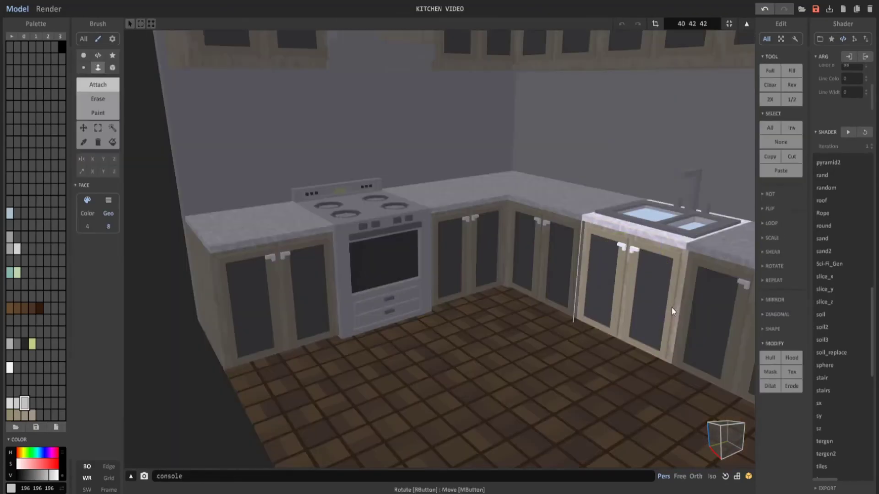
{"action": "left_click", "coordinate": [771, 358]}
Hollow out the end base cabinet beside the sink with Hull and render the whole kitchen to check the glass doors.
{"action": "key", "text": "Tab"}
{"action": "left_click", "coordinate": [712, 318]}
{"action": "key", "text": "Tab"}
{"action": "left_click", "coordinate": [765, 354]}
{"action": "scroll", "coordinate": [559, 296], "scroll_direction": "down", "scroll_amount": 5}
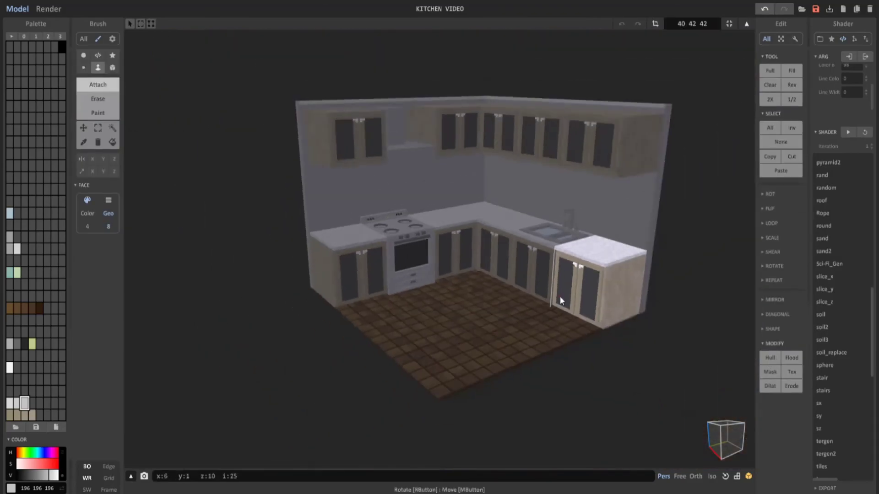
{"action": "key", "text": "Tab"}
{"action": "left_click", "coordinate": [49, 8]}
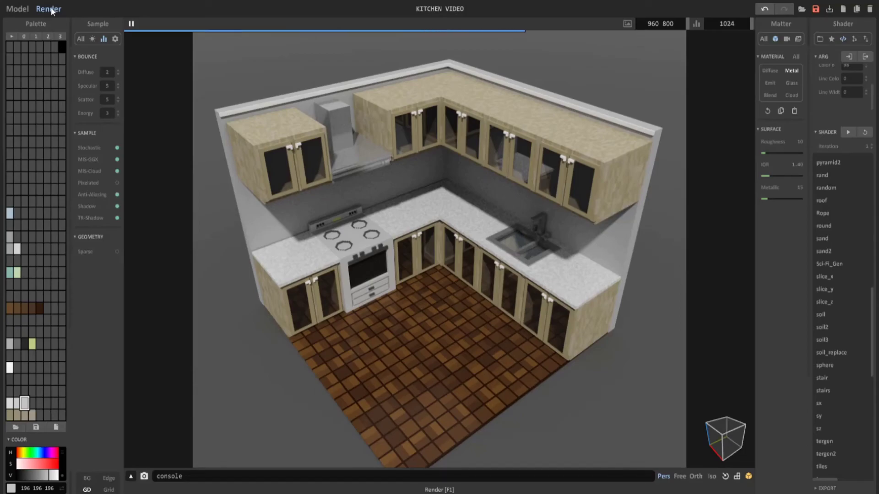
Add a new object in Model mode and move it out in front of the kitchen, opposite the sink wall.
{"action": "left_click", "coordinate": [18, 9]}
{"action": "scroll", "coordinate": [358, 233], "scroll_direction": "down", "scroll_amount": 3}
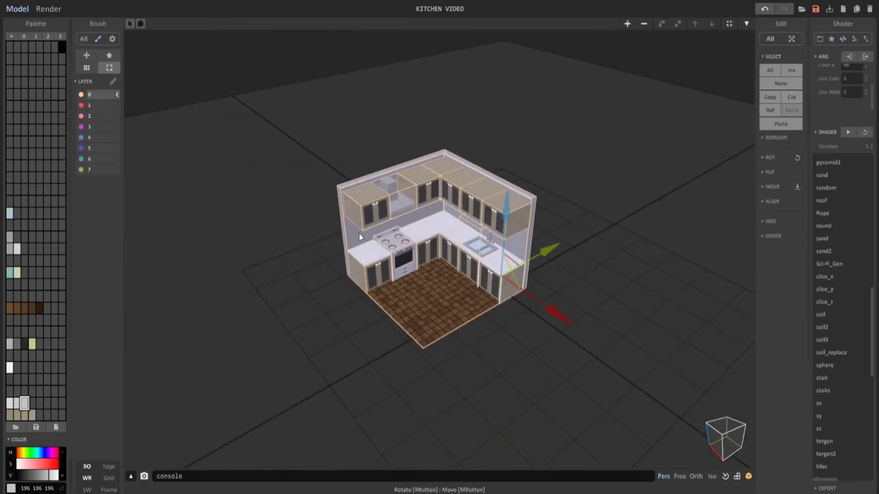
{"action": "right_click_drag", "start_coordinate": [359, 233], "coordinate": [396, 265]}
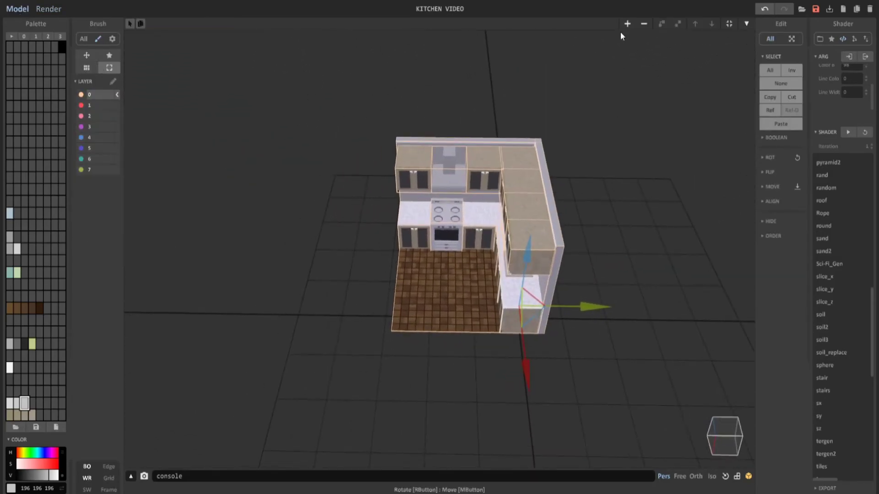
{"action": "left_click_drag", "start_coordinate": [596, 307], "coordinate": [246, 303]}
{"action": "right_click_drag", "start_coordinate": [304, 281], "coordinate": [480, 135]}
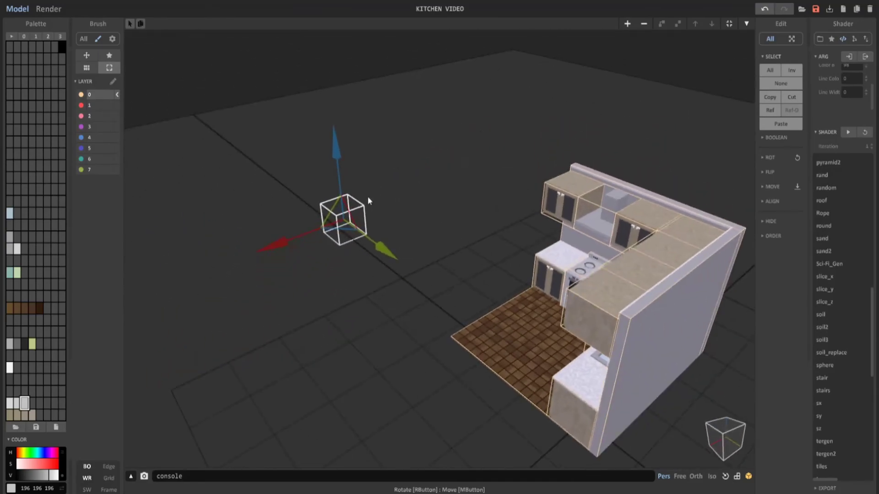
{"action": "left_click_drag", "start_coordinate": [304, 234], "coordinate": [335, 223]}
{"action": "right_click_drag", "start_coordinate": [334, 222], "coordinate": [491, 195]}
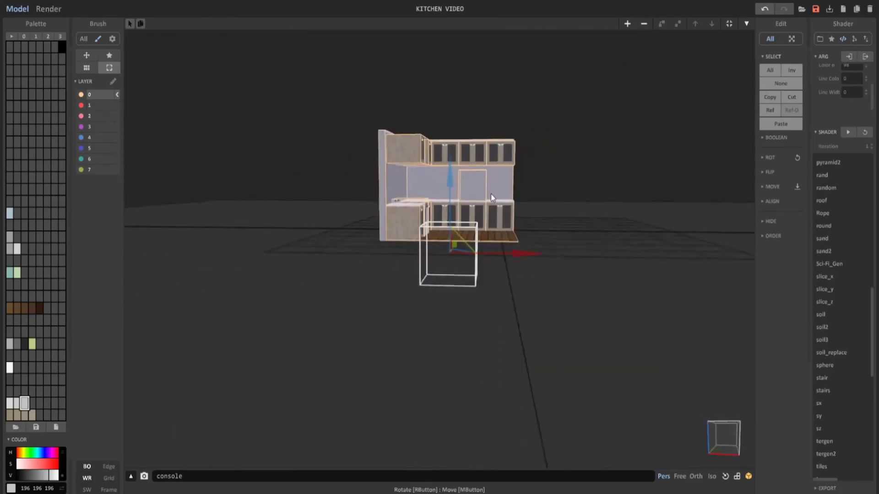
Edit the new object and, in a front orthographic view, resize its volume to the kitchen's full width and height, 168 × 40 × 127.
{"action": "key", "text": "Tab"}
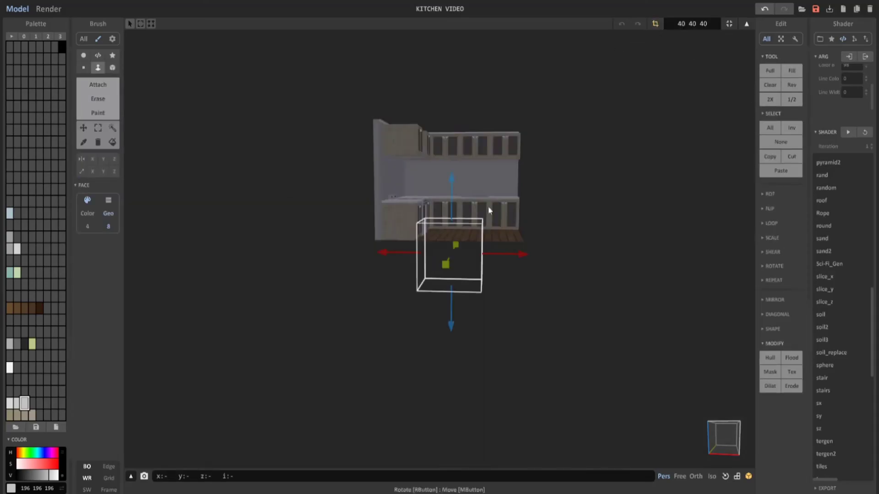
{"action": "left_click", "coordinate": [696, 476]}
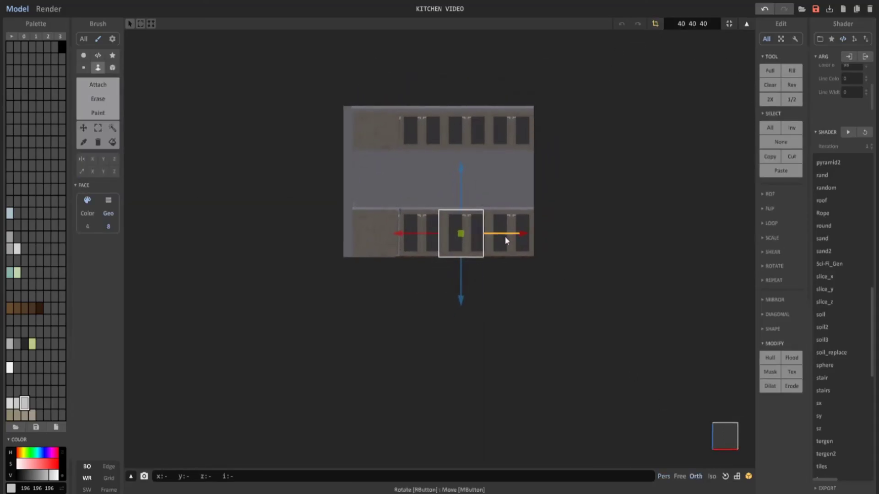
{"action": "left_click_drag", "start_coordinate": [541, 234], "coordinate": [555, 233]}
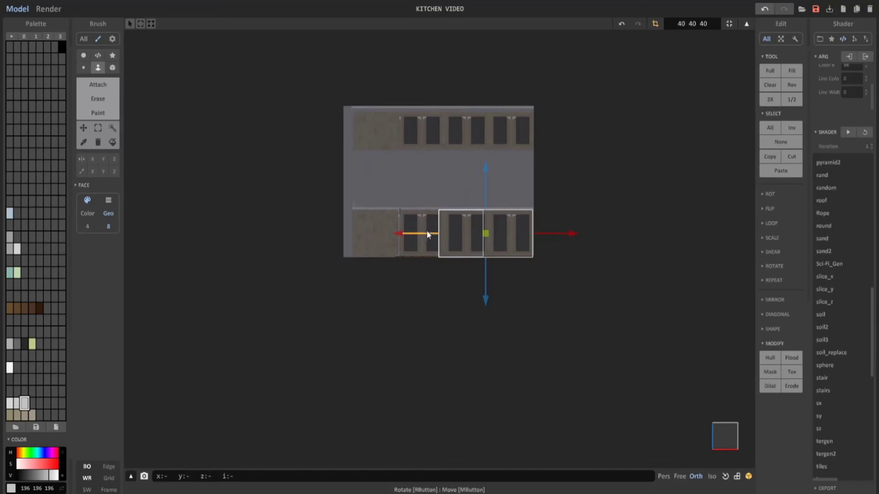
{"action": "left_click_drag", "start_coordinate": [426, 234], "coordinate": [333, 234]}
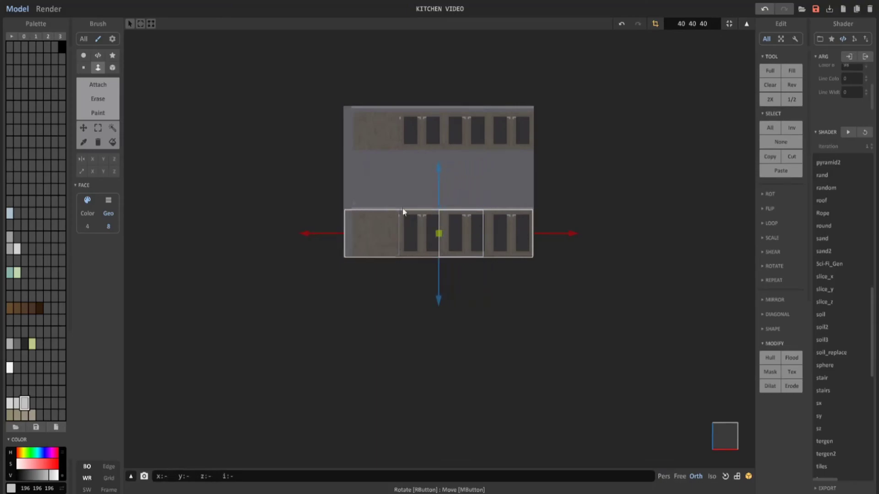
{"action": "left_click_drag", "start_coordinate": [435, 191], "coordinate": [448, 81]}
{"action": "right_click_drag", "start_coordinate": [447, 77], "coordinate": [299, 193]}
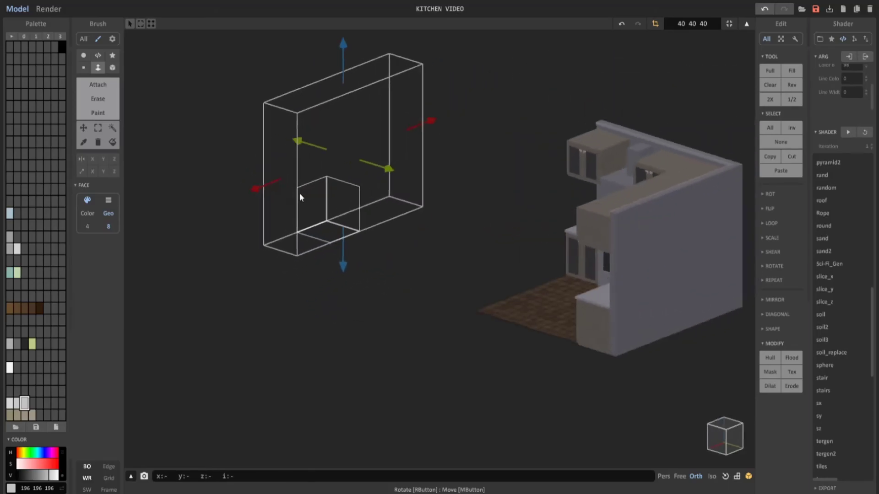
Define orange 179 123 74 in an empty palette slot and attach one layer of it across the volume's large side.
{"action": "scroll", "coordinate": [279, 202], "scroll_direction": "up", "scroll_amount": 4}
{"action": "left_click", "coordinate": [9, 63]}
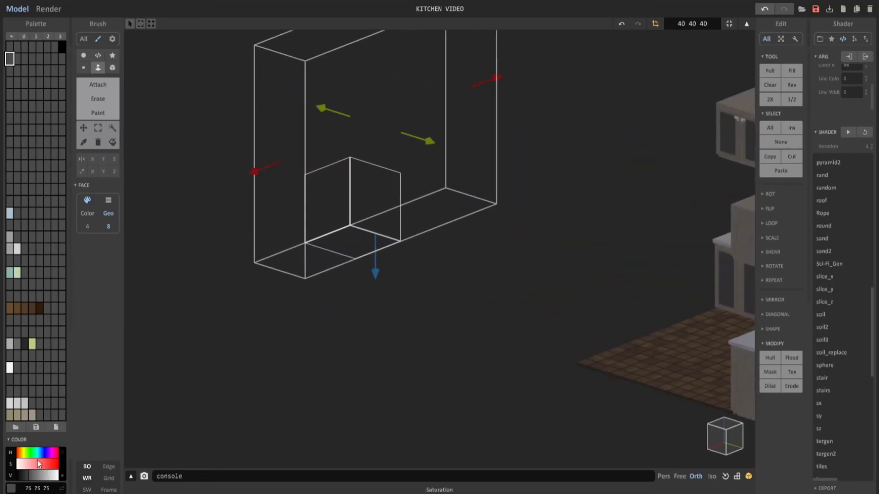
{"action": "left_click", "coordinate": [11, 460]}
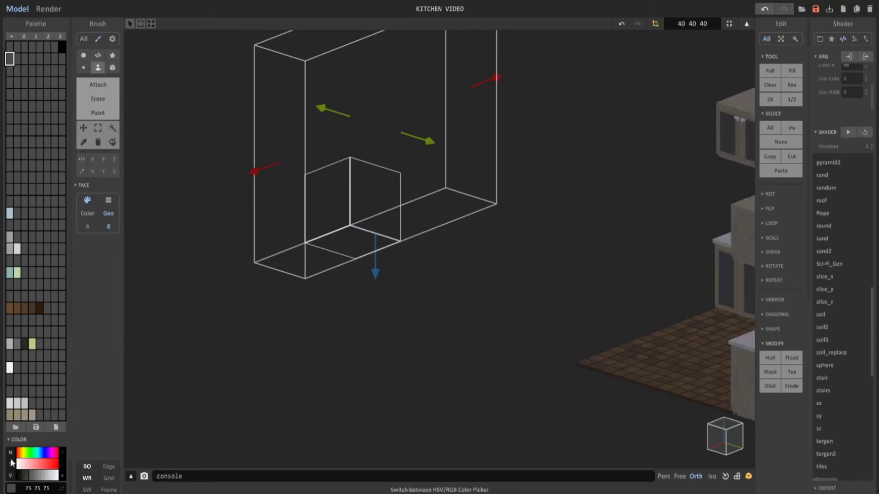
{"action": "left_click", "coordinate": [20, 455]}
{"action": "left_click_drag", "start_coordinate": [32, 467], "coordinate": [46, 479]}
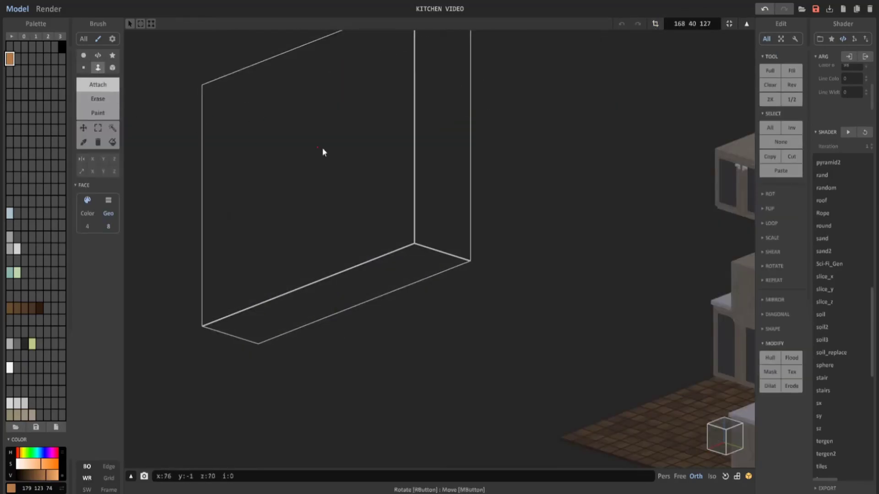
{"action": "left_click", "coordinate": [334, 169]}
{"action": "scroll", "coordinate": [334, 169], "scroll_direction": "down", "scroll_amount": 3}
Try to thicken the orange layer through the full depth of the volume.
{"action": "left_click_drag", "start_coordinate": [388, 164], "coordinate": [470, 229]}
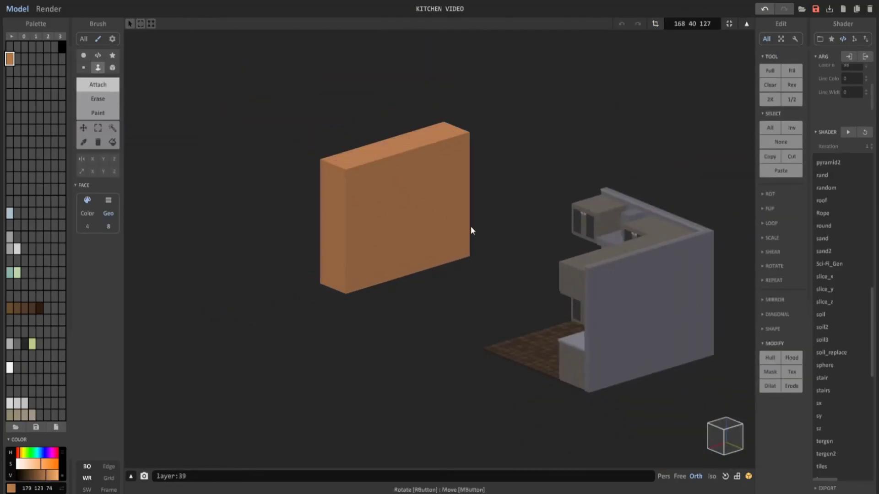
{"action": "right_click_drag", "start_coordinate": [426, 222], "coordinate": [476, 229]}
{"action": "scroll", "coordinate": [389, 197], "scroll_direction": "up", "scroll_amount": 2}
{"action": "middle_click_drag", "start_coordinate": [373, 199], "coordinate": [466, 234]}
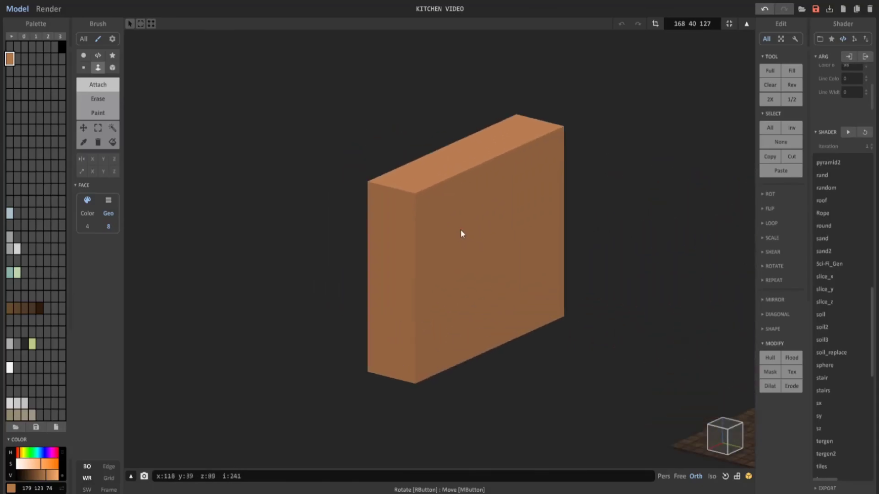
{"action": "key", "text": "ctrl+z"}
Fit the object's size to the single orange layer, 168 × 1 × 127, and return to the full scene.
{"action": "left_click", "coordinate": [724, 26]}
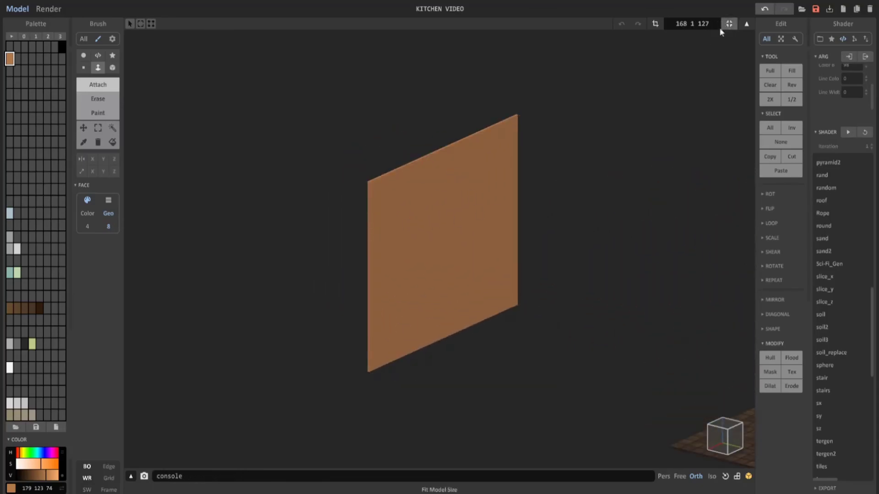
{"action": "scroll", "coordinate": [561, 221], "scroll_direction": "down", "scroll_amount": 3}
{"action": "right_click_drag", "start_coordinate": [501, 210], "coordinate": [700, 247]}
{"action": "key", "text": "Tab"}
{"action": "middle_click_drag", "start_coordinate": [700, 247], "coordinate": [557, 264]}
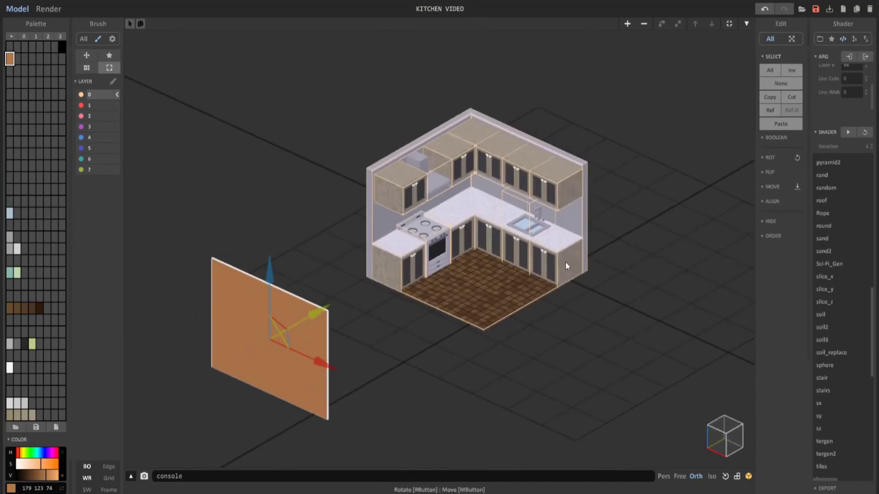
Frame the kitchen in an orthographic corner view and move the orange panel farther away until it is out of frame.
{"action": "scroll", "coordinate": [565, 262], "scroll_direction": "up", "scroll_amount": 5}
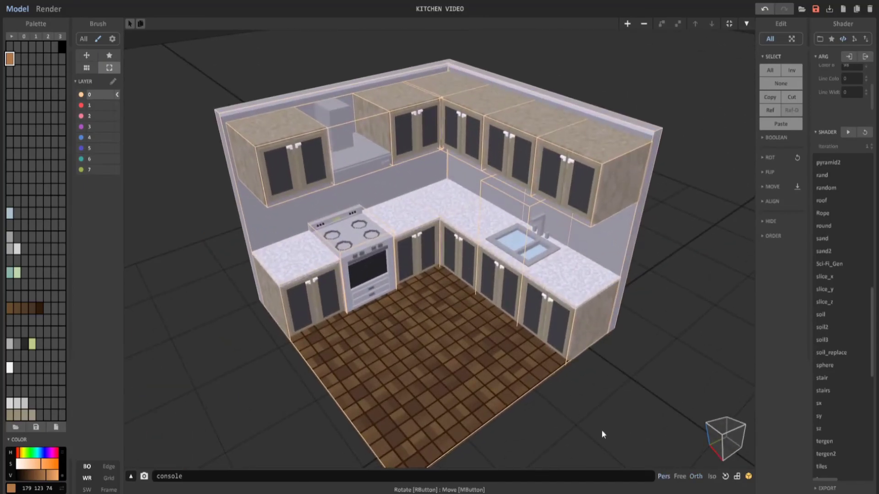
{"action": "left_click", "coordinate": [694, 476]}
{"action": "scroll", "coordinate": [471, 268], "scroll_direction": "up", "scroll_amount": 2}
{"action": "right_click_drag", "start_coordinate": [490, 269], "coordinate": [499, 267]}
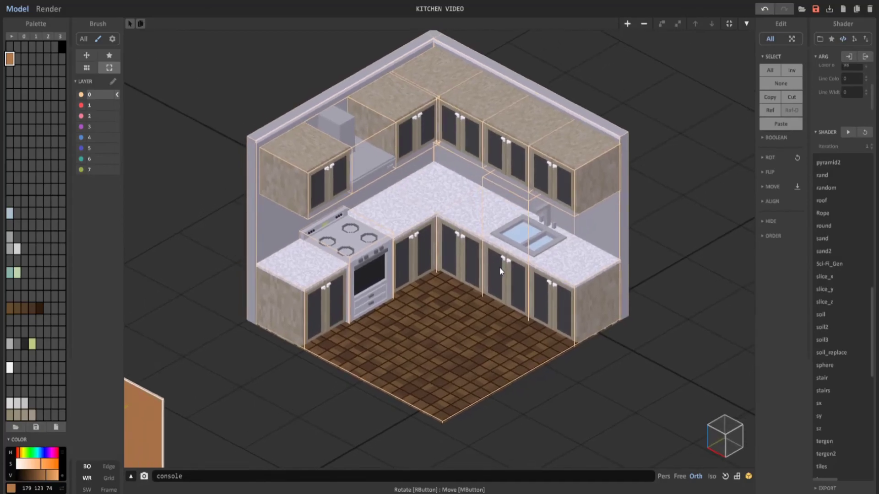
{"action": "scroll", "coordinate": [499, 267], "scroll_direction": "down", "scroll_amount": 1}
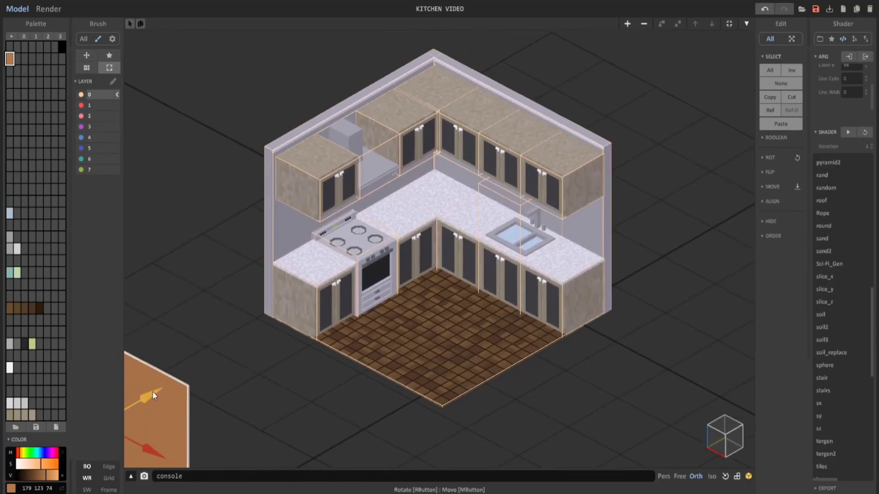
{"action": "left_click_drag", "start_coordinate": [153, 397], "coordinate": [90, 449]}
{"action": "right_click_drag", "start_coordinate": [437, 252], "coordinate": [428, 267]}
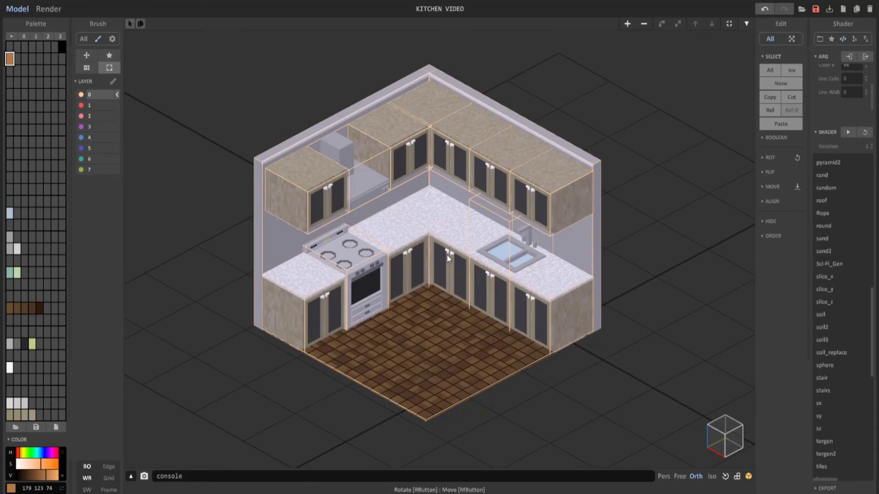
{"action": "right_click_drag", "start_coordinate": [389, 288], "coordinate": [497, 247]}
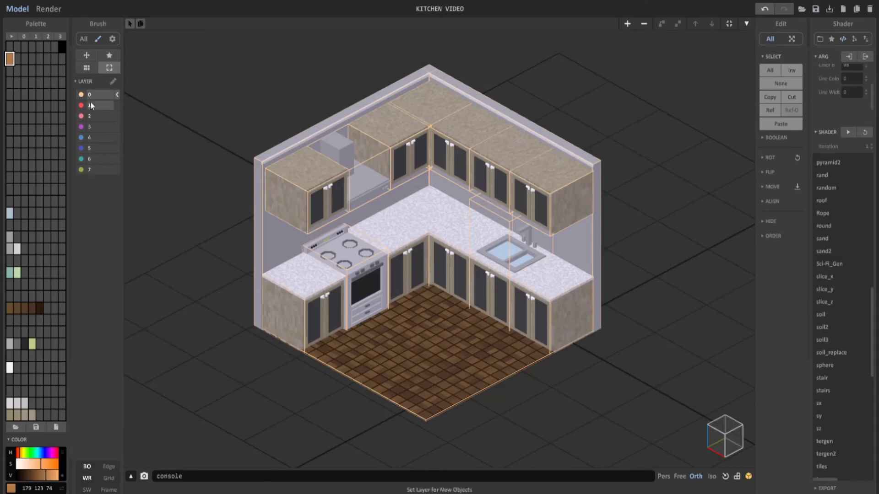
Render the scene and make the orange 179 123 74 an Emit material with emission 100 and power level 3.
{"action": "left_click", "coordinate": [48, 9]}
{"action": "middle_click_drag", "start_coordinate": [412, 275], "coordinate": [567, 173]}
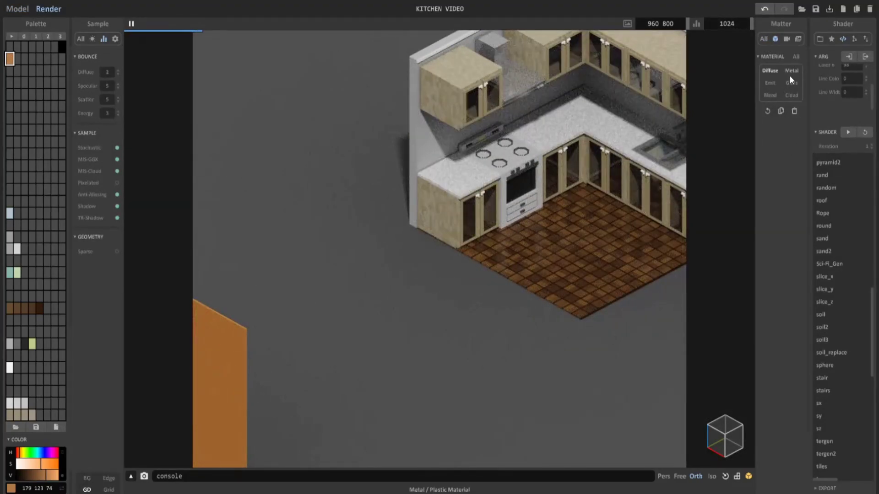
{"action": "left_click", "coordinate": [770, 83]}
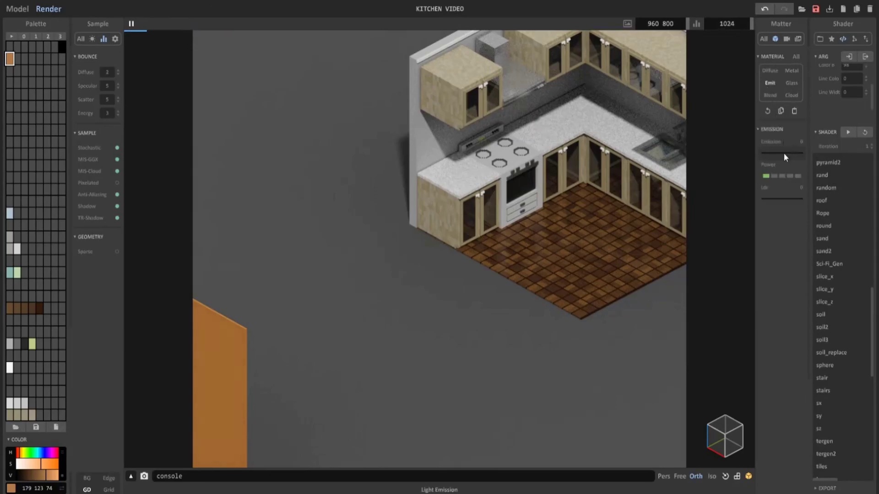
{"action": "left_click", "coordinate": [775, 177]}
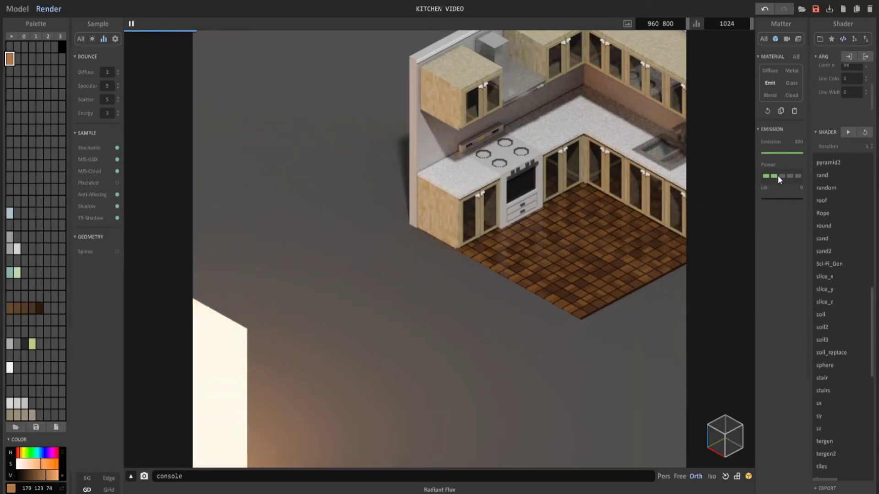
{"action": "left_click", "coordinate": [782, 176]}
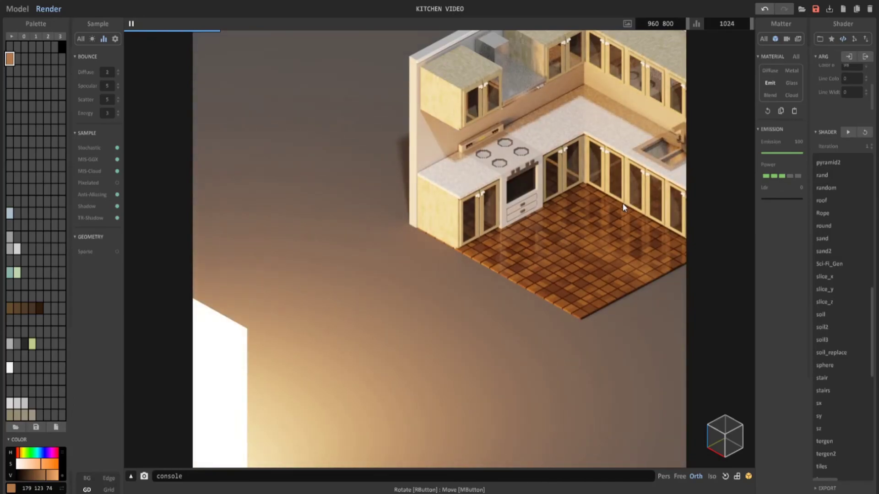
{"action": "middle_click_drag", "start_coordinate": [622, 203], "coordinate": [467, 304]}
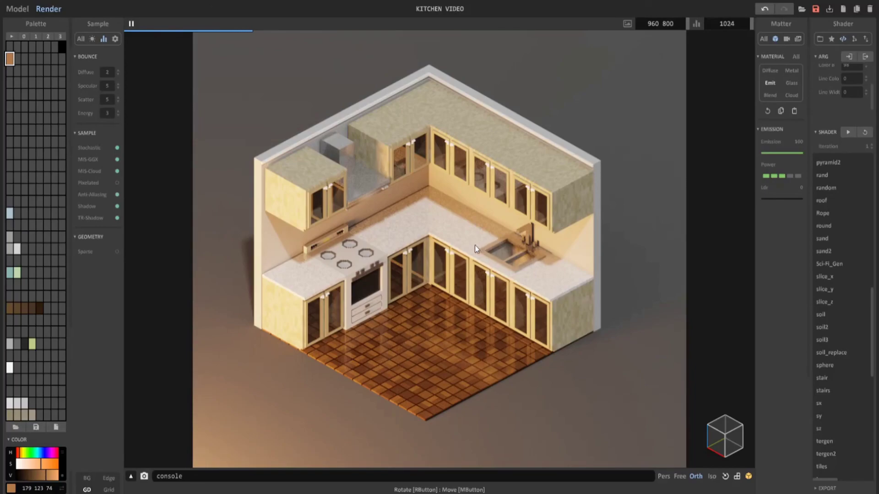
Return to Model mode and shift the light-emitting panel along the Y axis to sit slightly closer to the kitchen.
{"action": "scroll", "coordinate": [367, 253], "scroll_direction": "up", "scroll_amount": 5}
{"action": "left_click", "coordinate": [19, 8]}
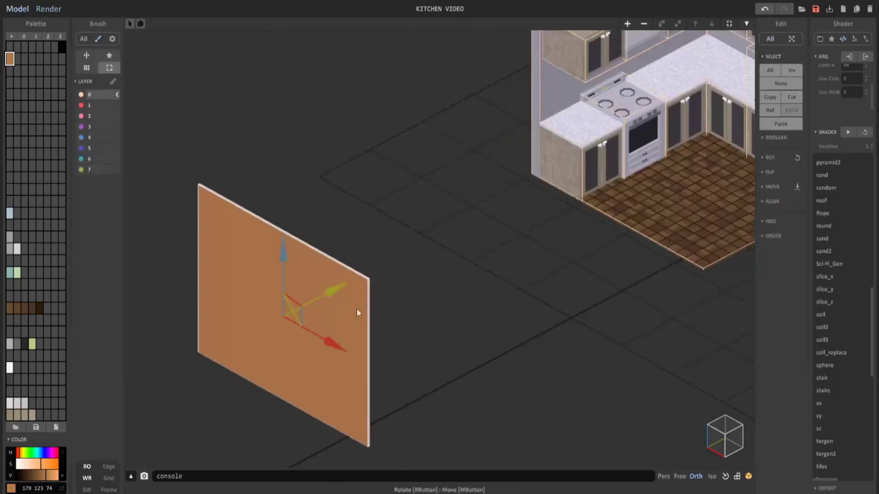
{"action": "left_click_drag", "start_coordinate": [333, 286], "coordinate": [356, 276]}
{"action": "middle_click_drag", "start_coordinate": [357, 275], "coordinate": [156, 380]}
{"action": "left_click_drag", "start_coordinate": [136, 394], "coordinate": [122, 404]}
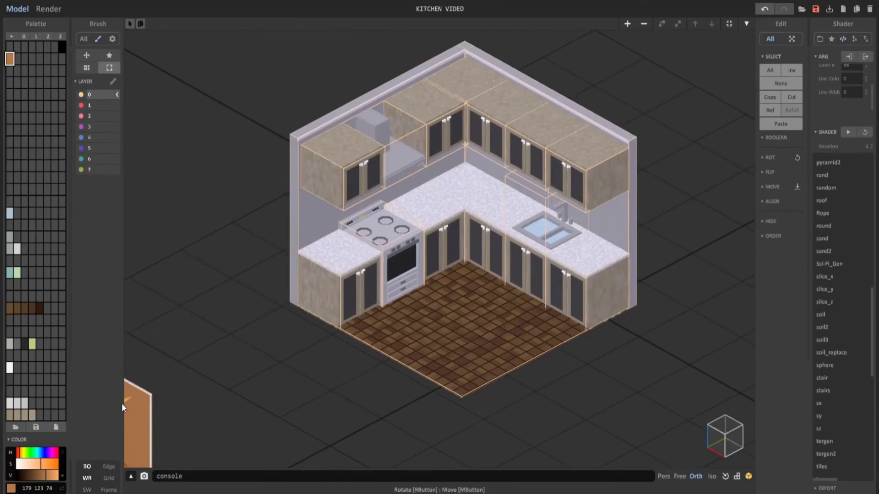
Render the scene, darken the light panel's orange to 160 110 66, and try emission power level 4 before restoring level 3.
{"action": "middle_click_drag", "start_coordinate": [173, 391], "coordinate": [137, 416]}
{"action": "left_click", "coordinate": [41, 9]}
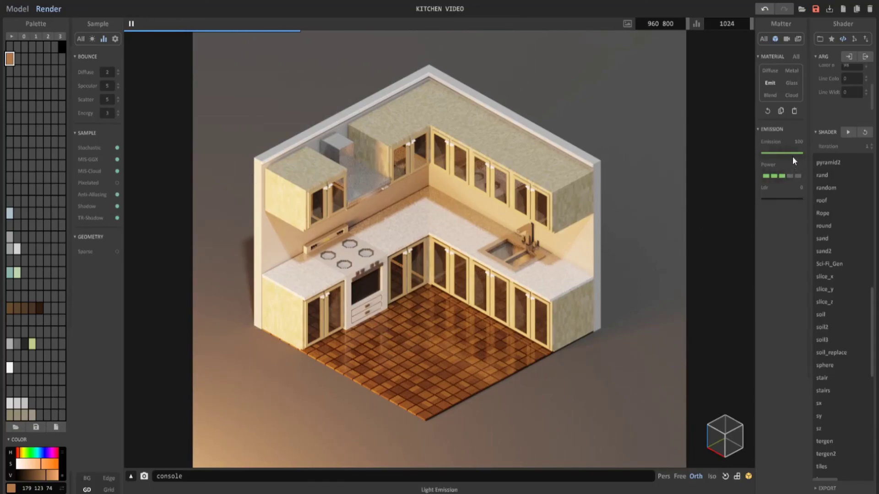
{"action": "left_click", "coordinate": [43, 476]}
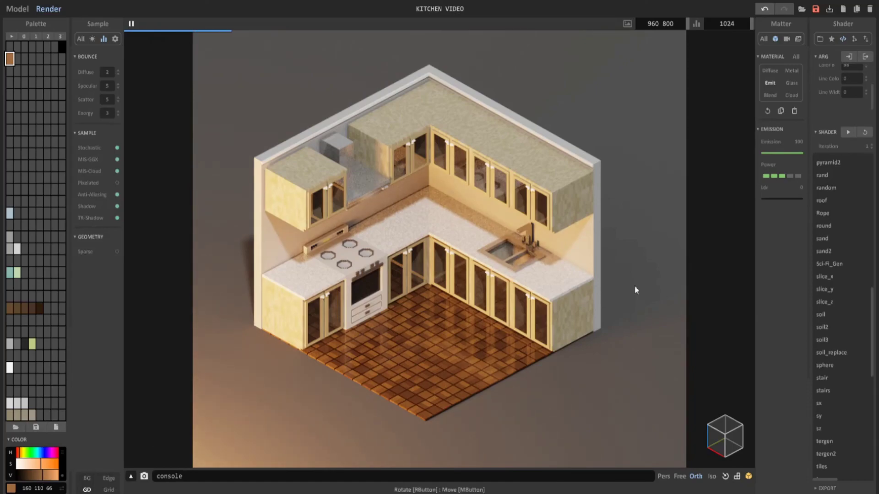
{"action": "left_click", "coordinate": [788, 176]}
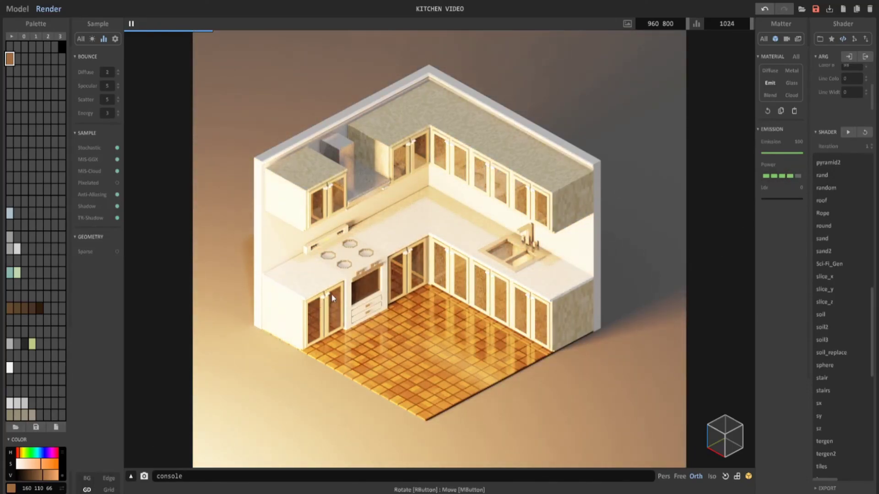
{"action": "left_click", "coordinate": [782, 176]}
Enable the camera's bloom with mix 38 and size 17, and set the film exposure to 1.5 and vignette to about 24.
{"action": "left_click", "coordinate": [787, 40]}
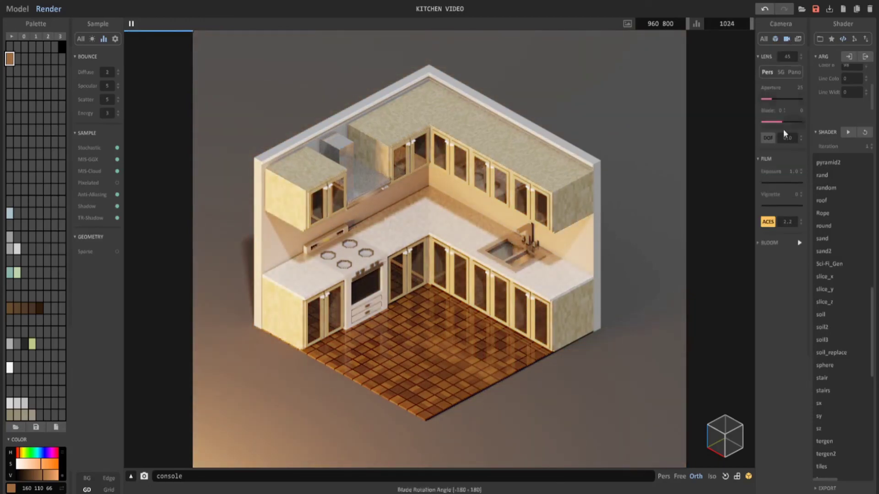
{"action": "left_click", "coordinate": [774, 243]}
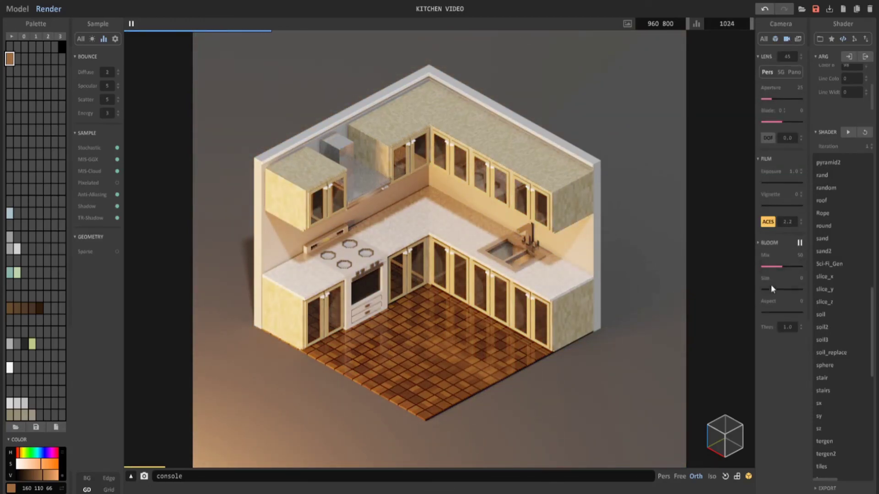
{"action": "left_click", "coordinate": [776, 266]}
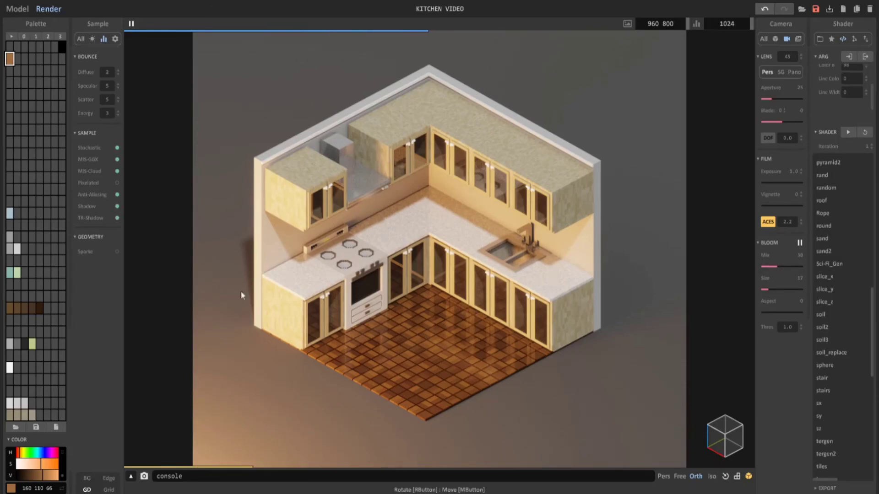
{"action": "left_click", "coordinate": [772, 184]}
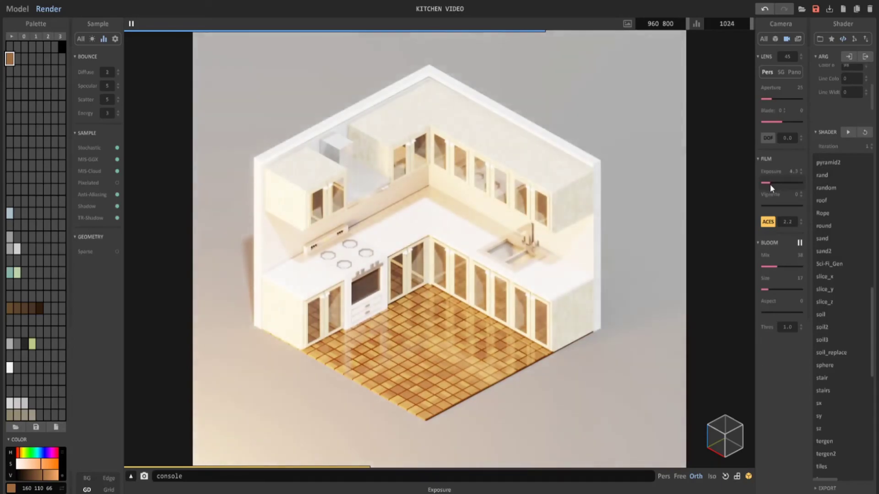
{"action": "left_click_drag", "start_coordinate": [769, 184], "coordinate": [772, 203]}
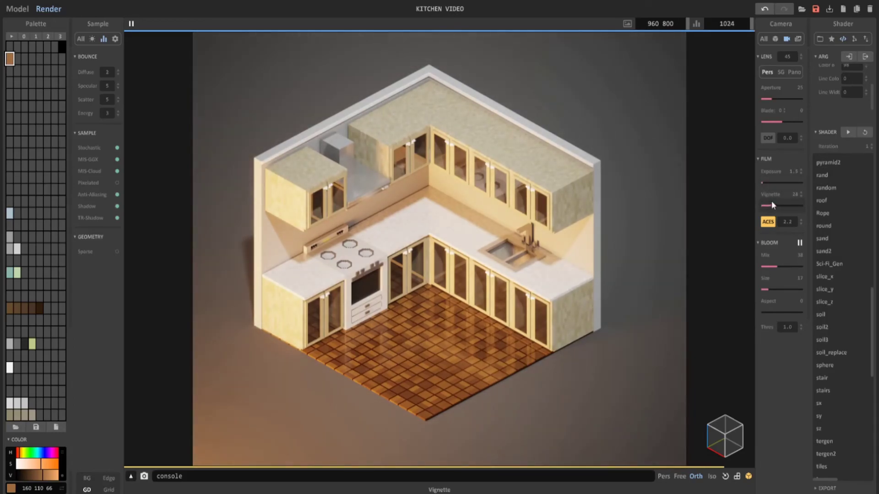